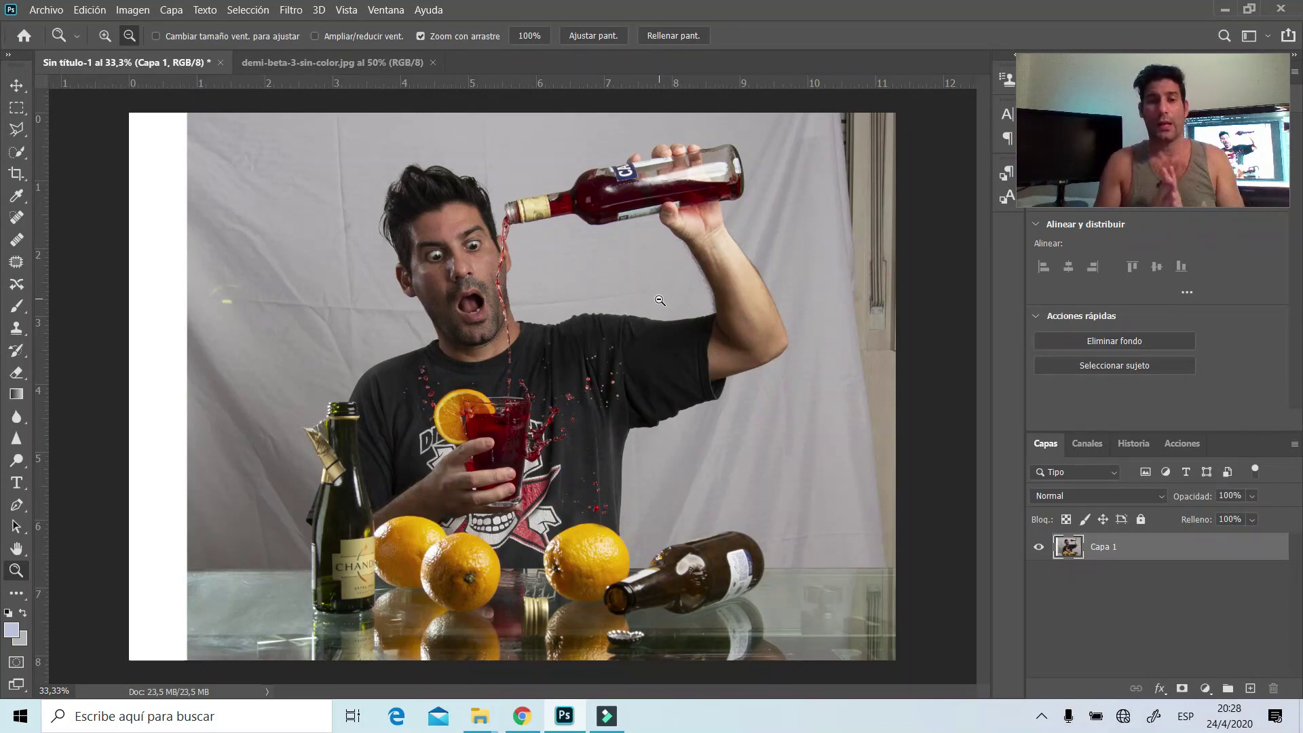
Compare the untitled working photo against the finished blue-backdrop reference photo
left_click(325, 63)
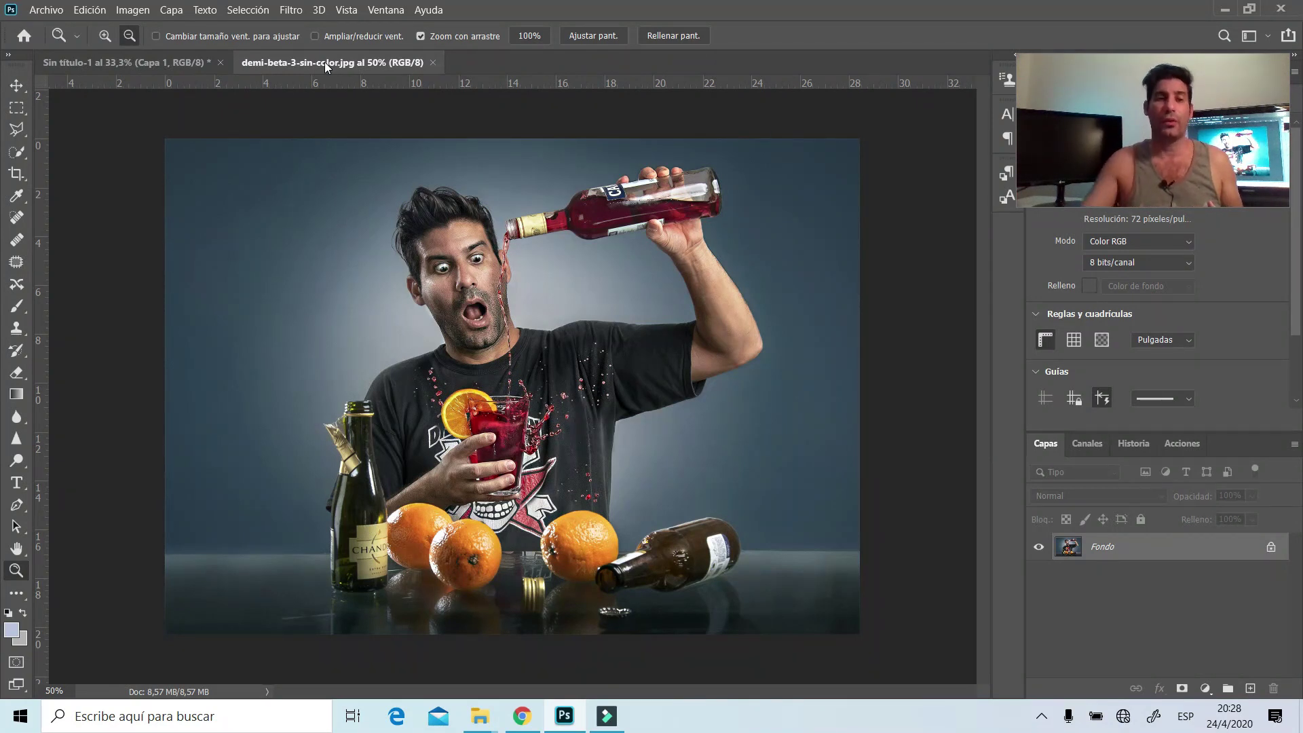
left_click(106, 62)
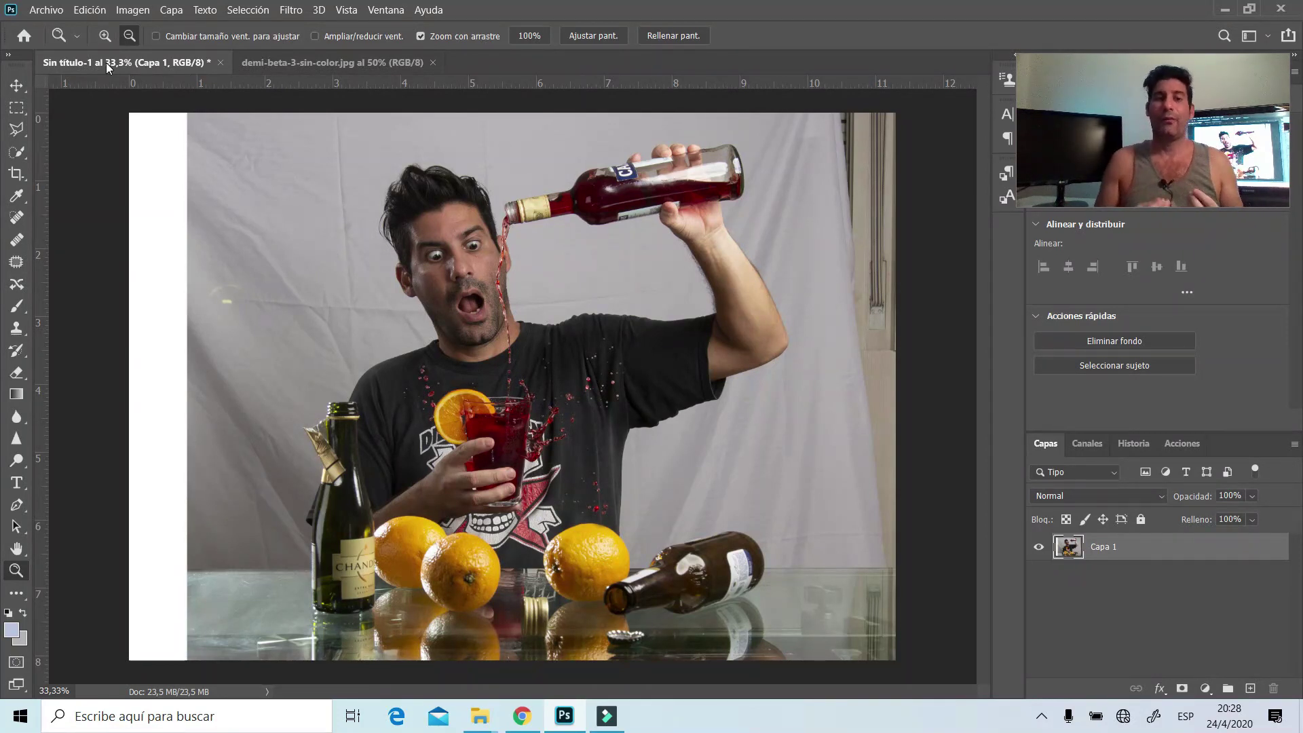
left_click(312, 63)
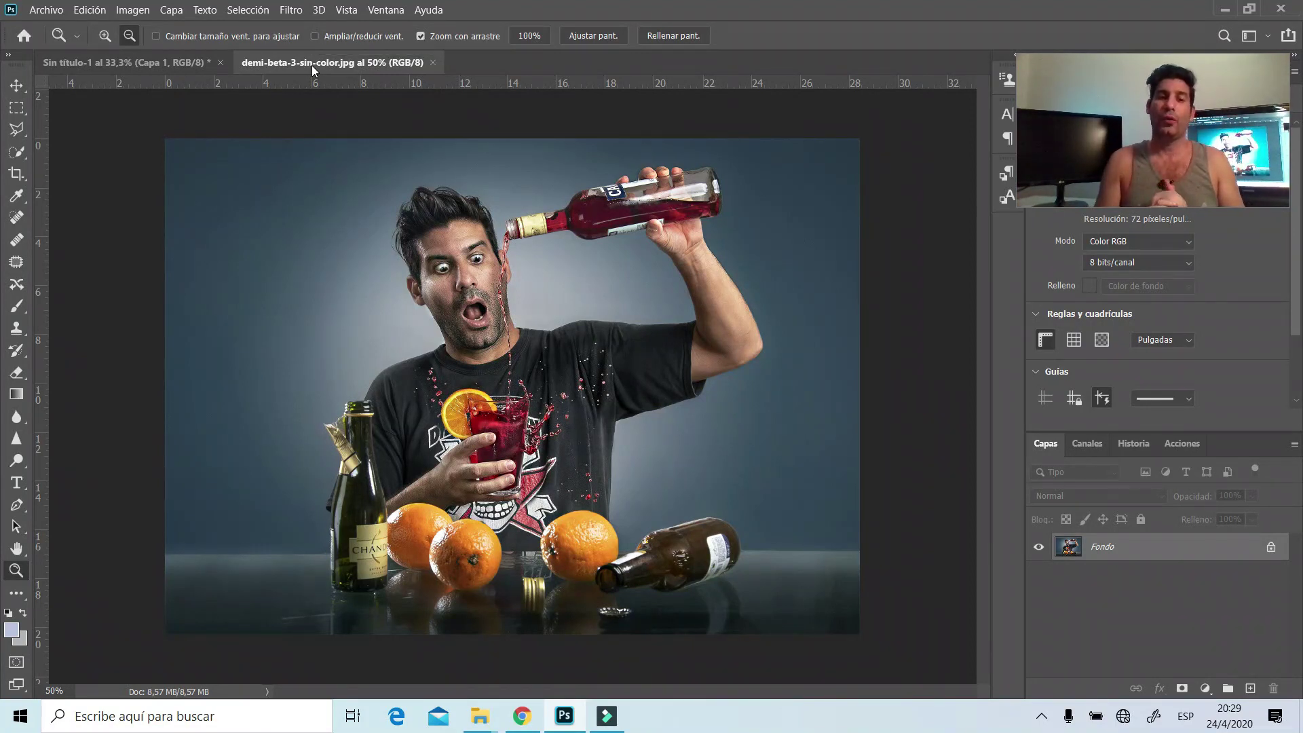
left_click(175, 67)
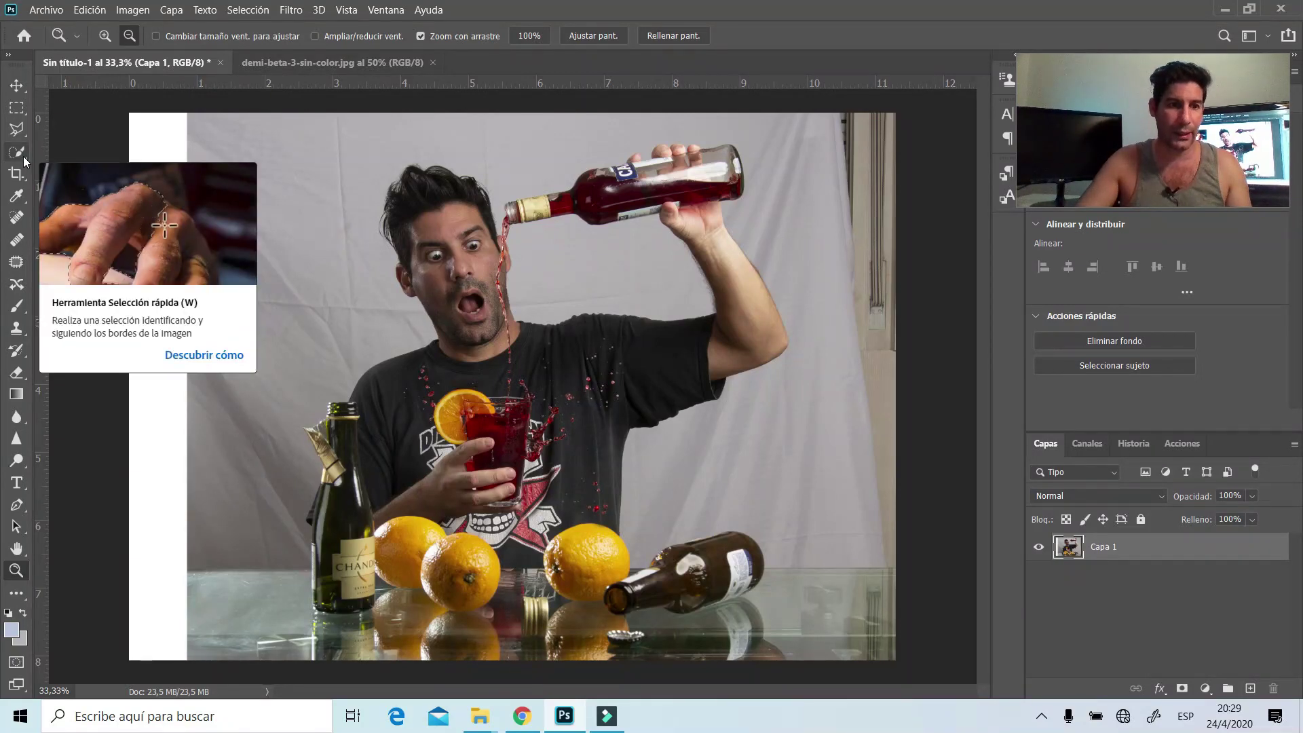
Quick-select the head, torso, glass, champagne and red bottles, and both sides of the tabletop
left_click(23, 156)
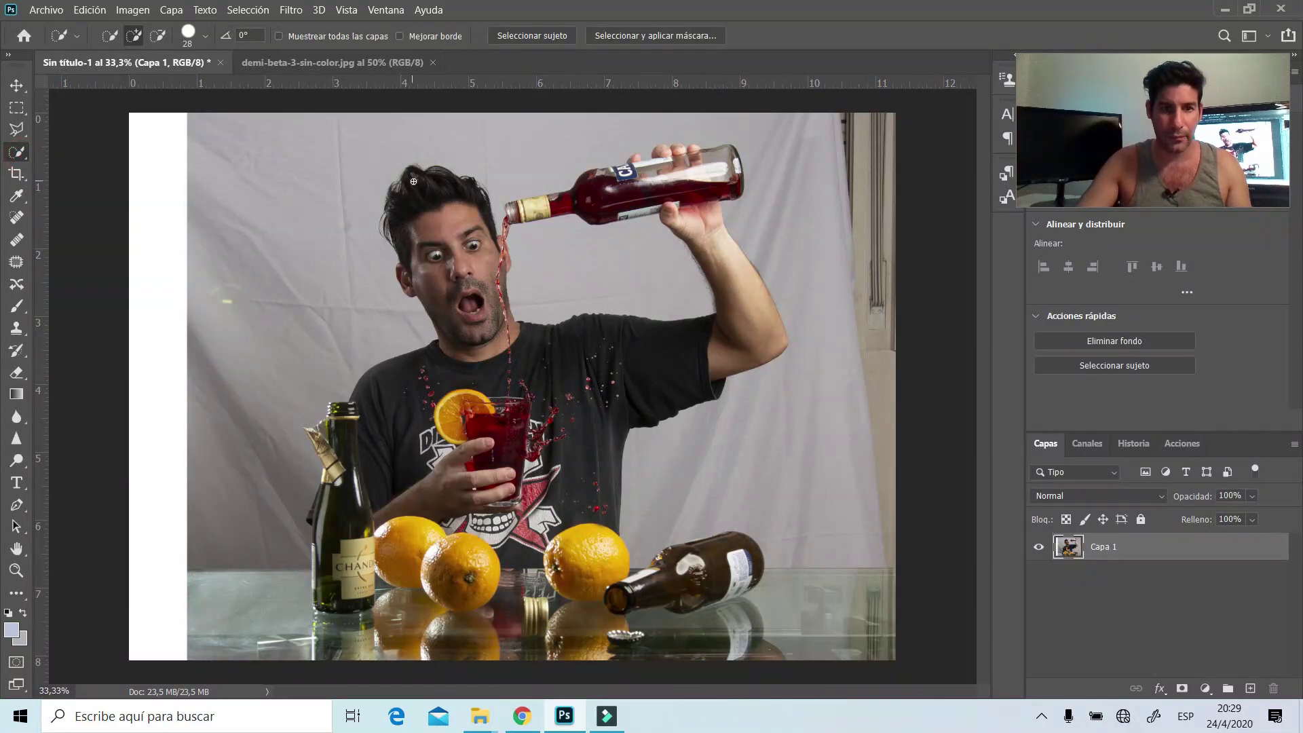
left_click_drag(415, 175, 475, 349)
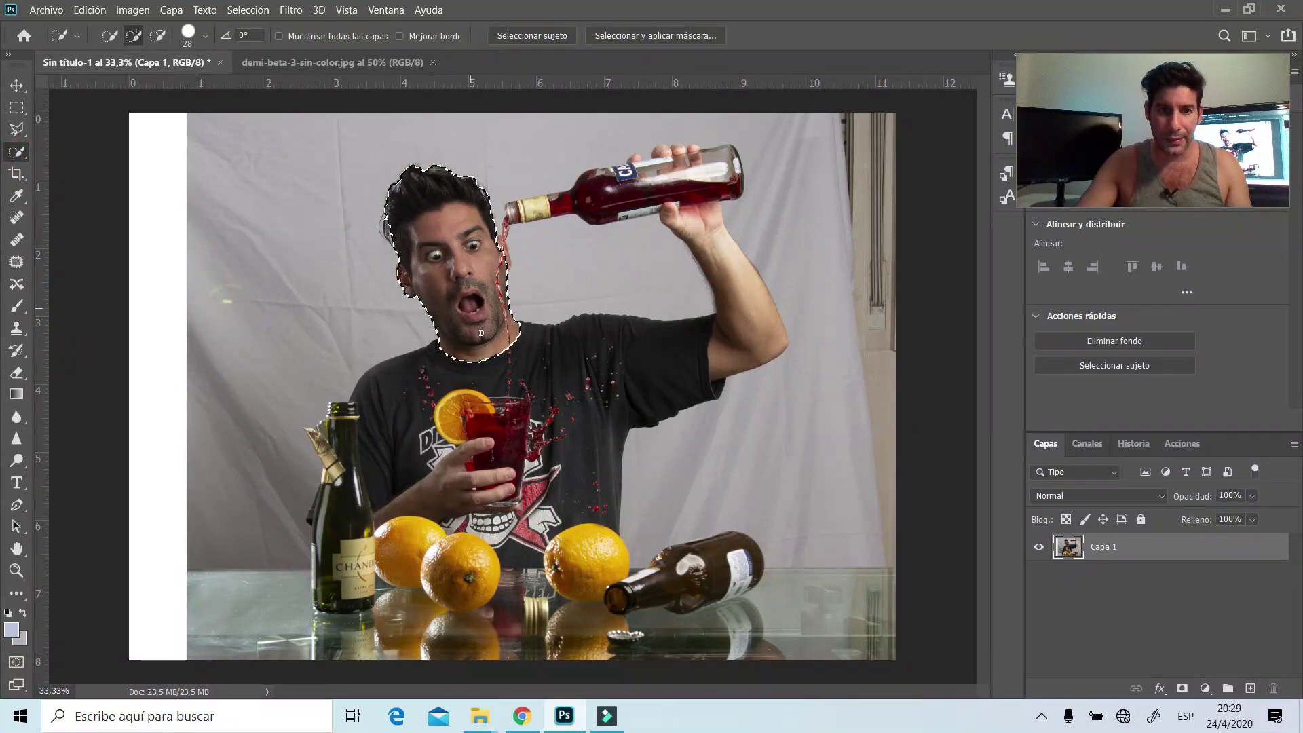
mouse_move(402, 402)
left_mouse_down()
mouse_move(501, 602)
mouse_move(837, 615)
left_mouse_up()
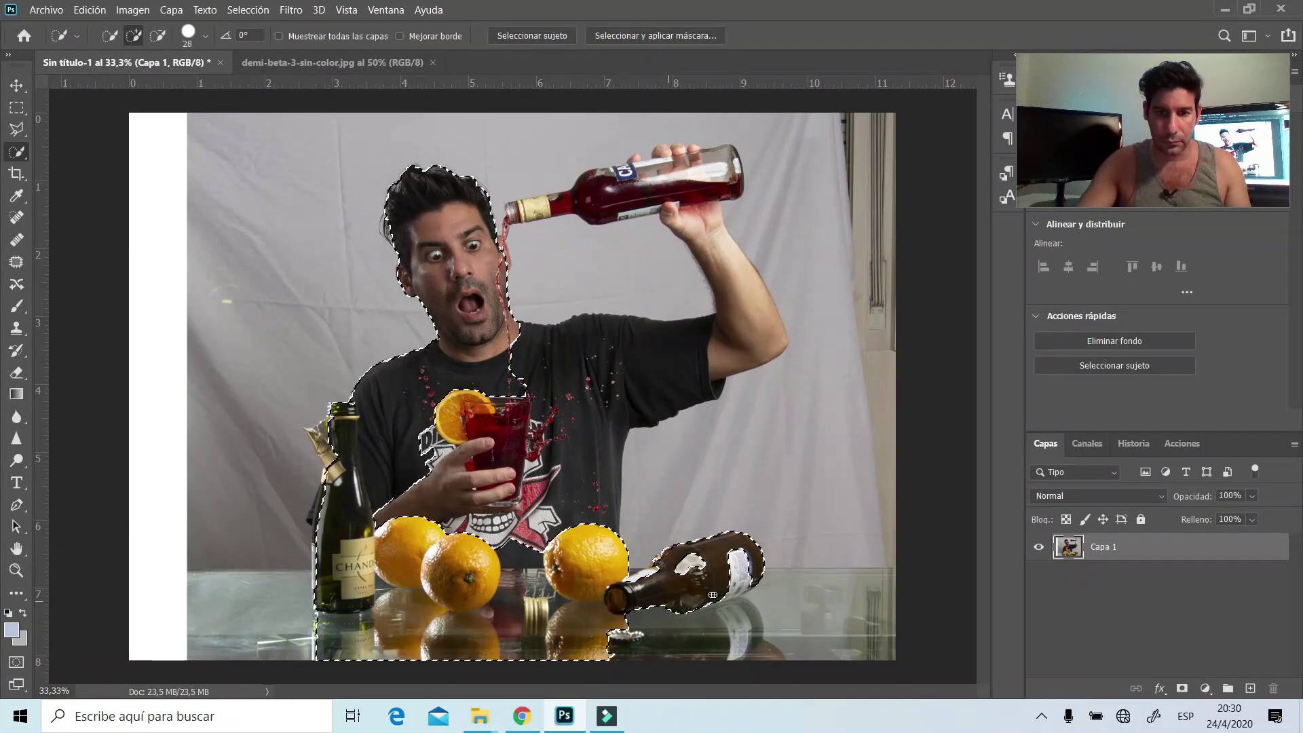
left_click(837, 614)
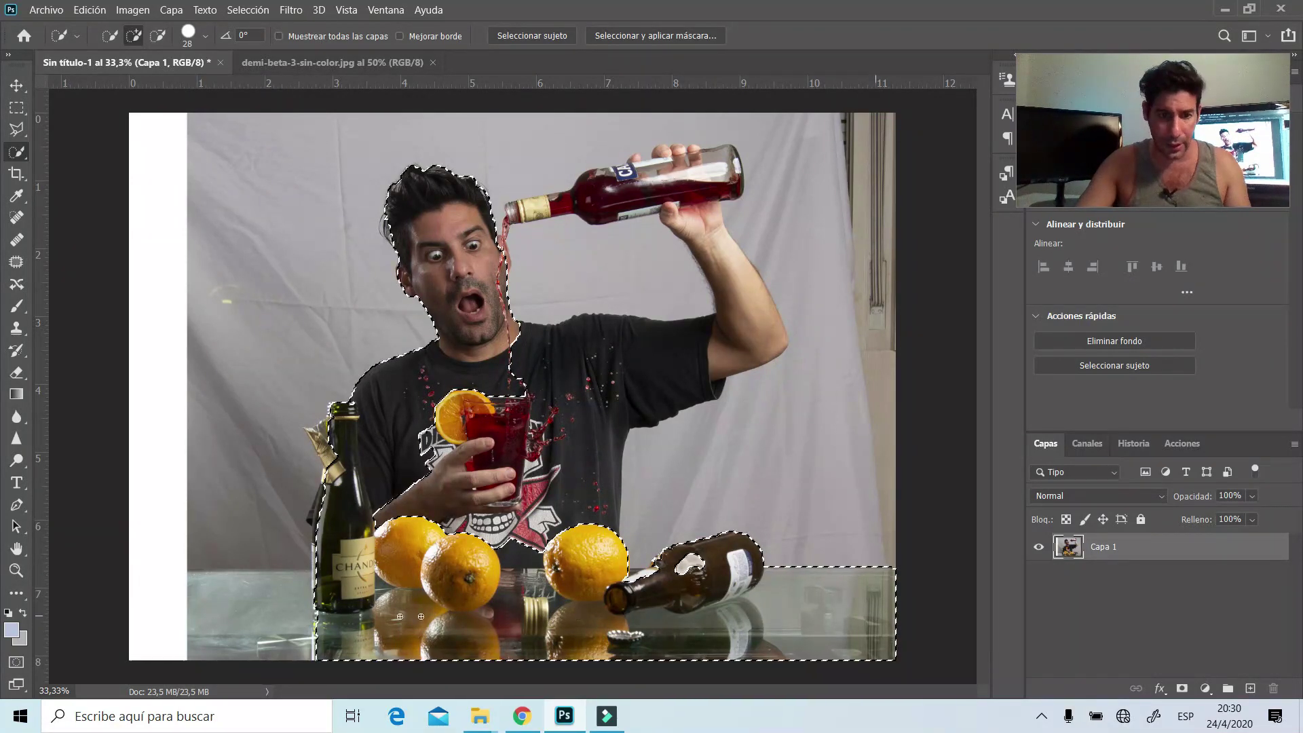
left_click_drag(267, 616, 190, 615)
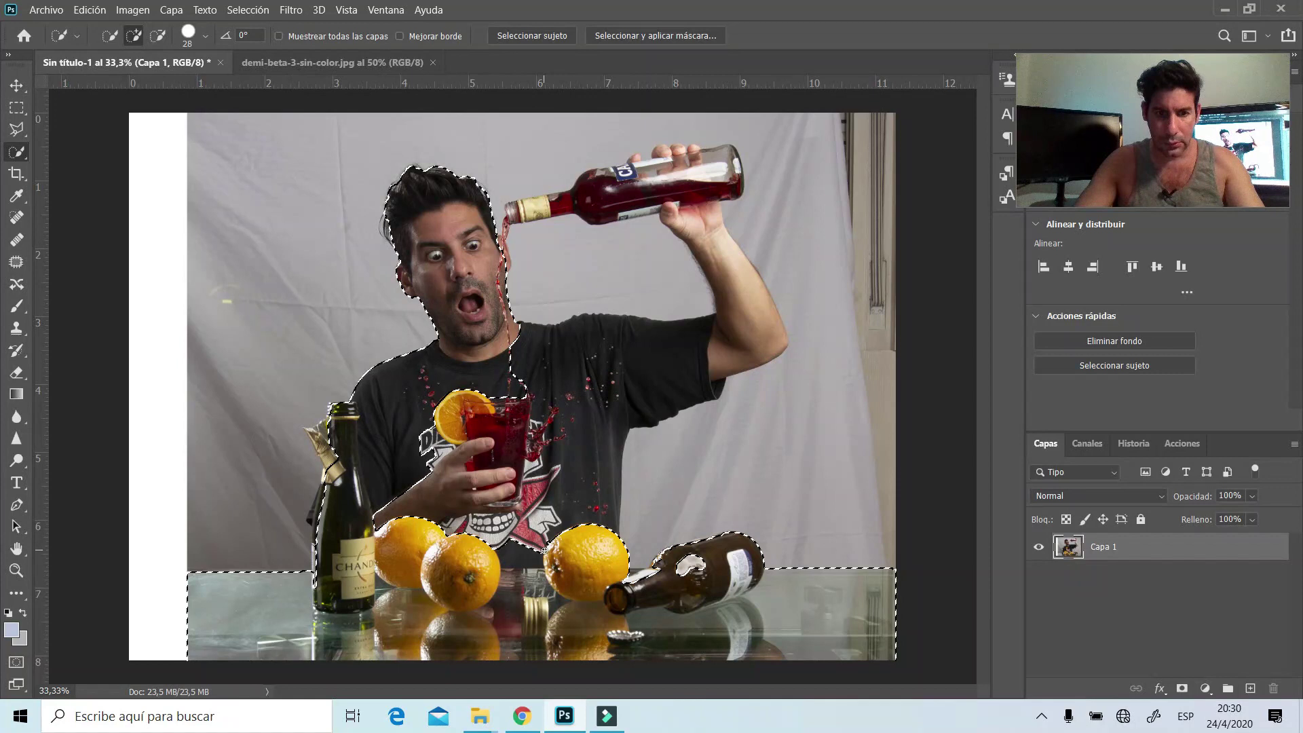
mouse_move(563, 506)
left_mouse_down()
mouse_move(580, 427)
mouse_move(773, 322)
mouse_move(703, 150)
mouse_move(650, 154)
left_mouse_up()
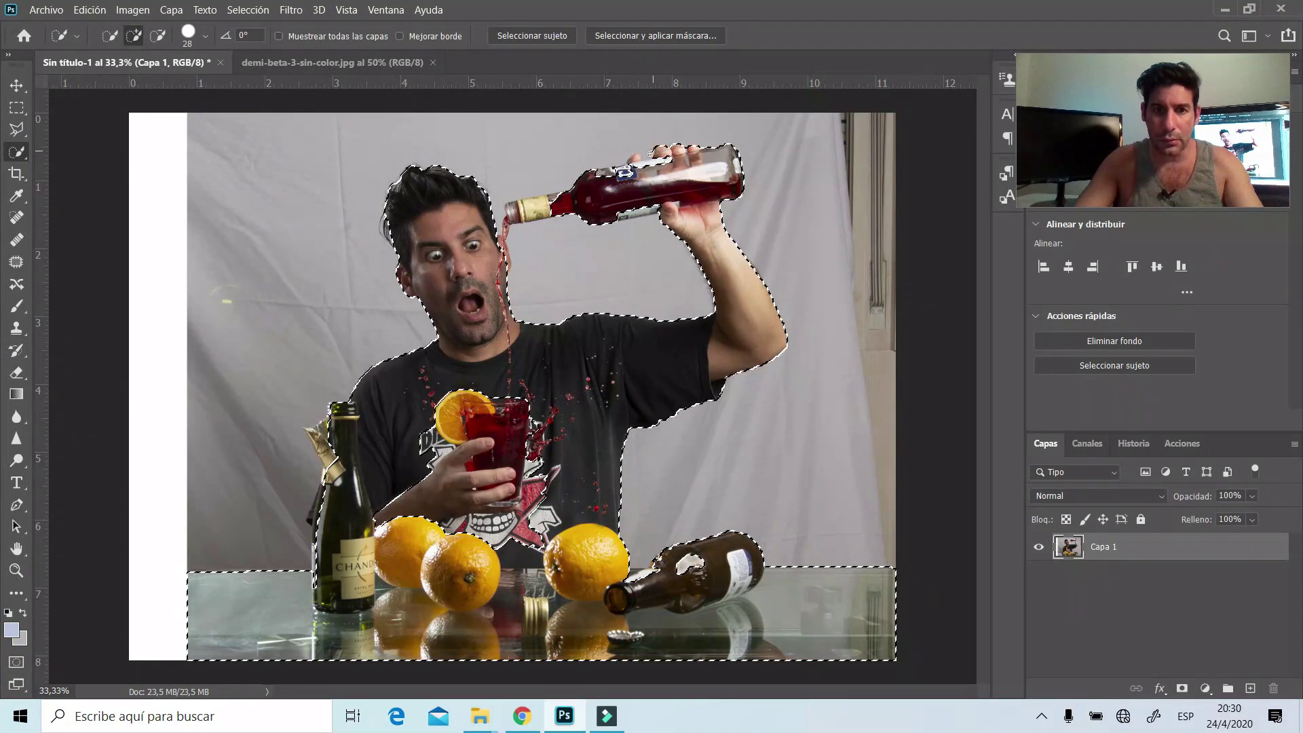
mouse_move(651, 154)
left_mouse_down()
mouse_move(592, 185)
mouse_move(581, 209)
mouse_move(521, 207)
left_mouse_up()
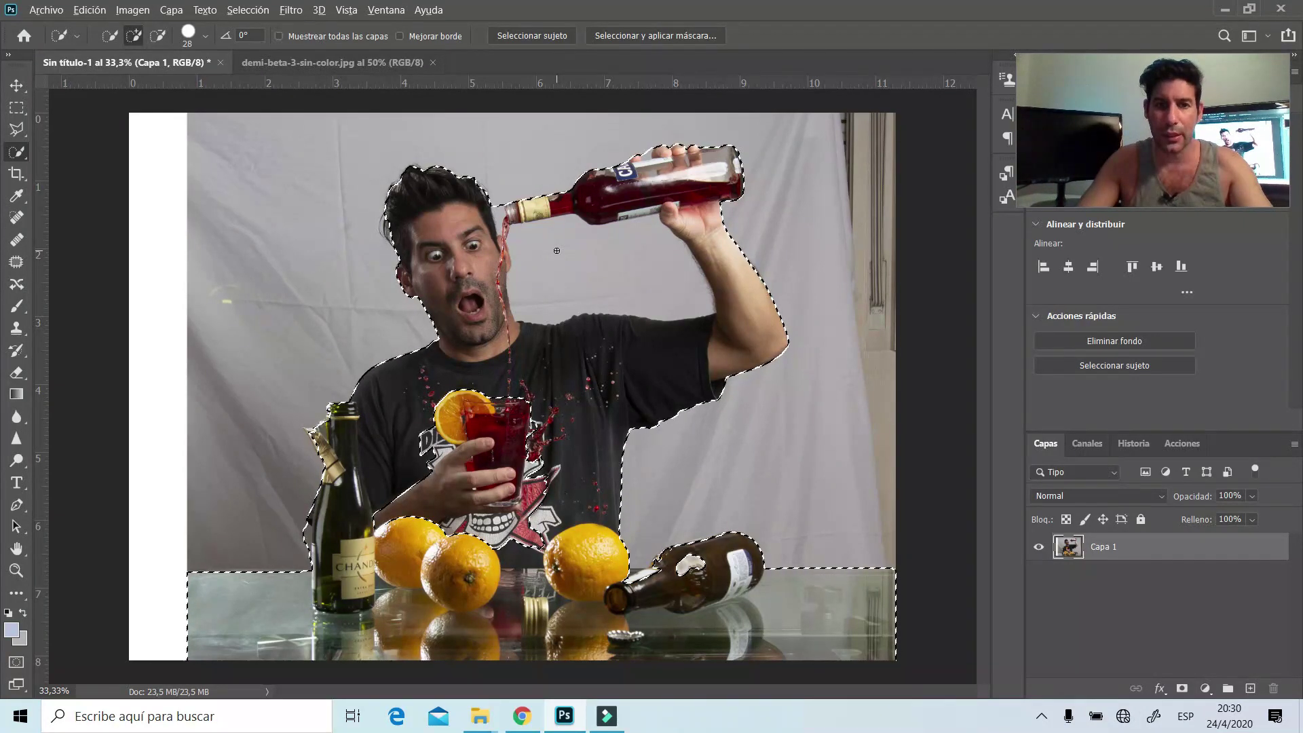
Subtract the backdrop gap between the head, raised arm and bottle from the selection
key("alt")
key("alt")
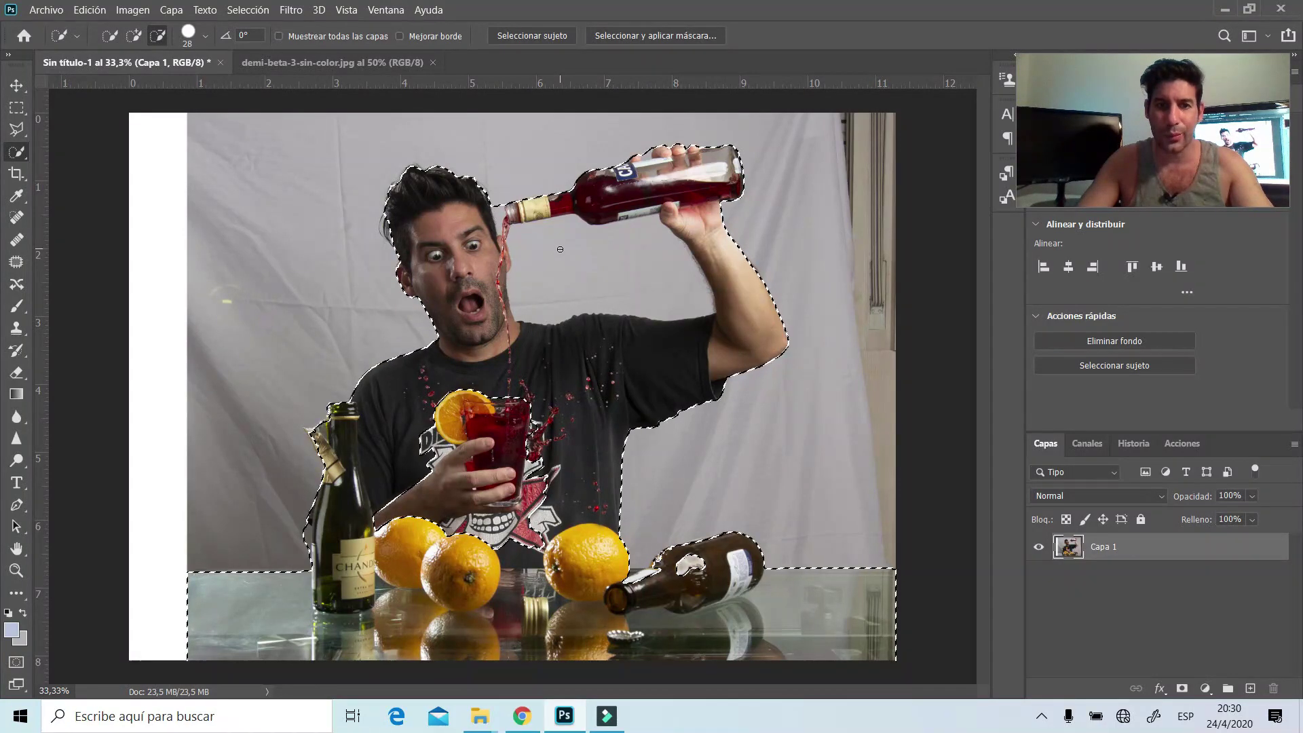
left_click(538, 241, "alt")
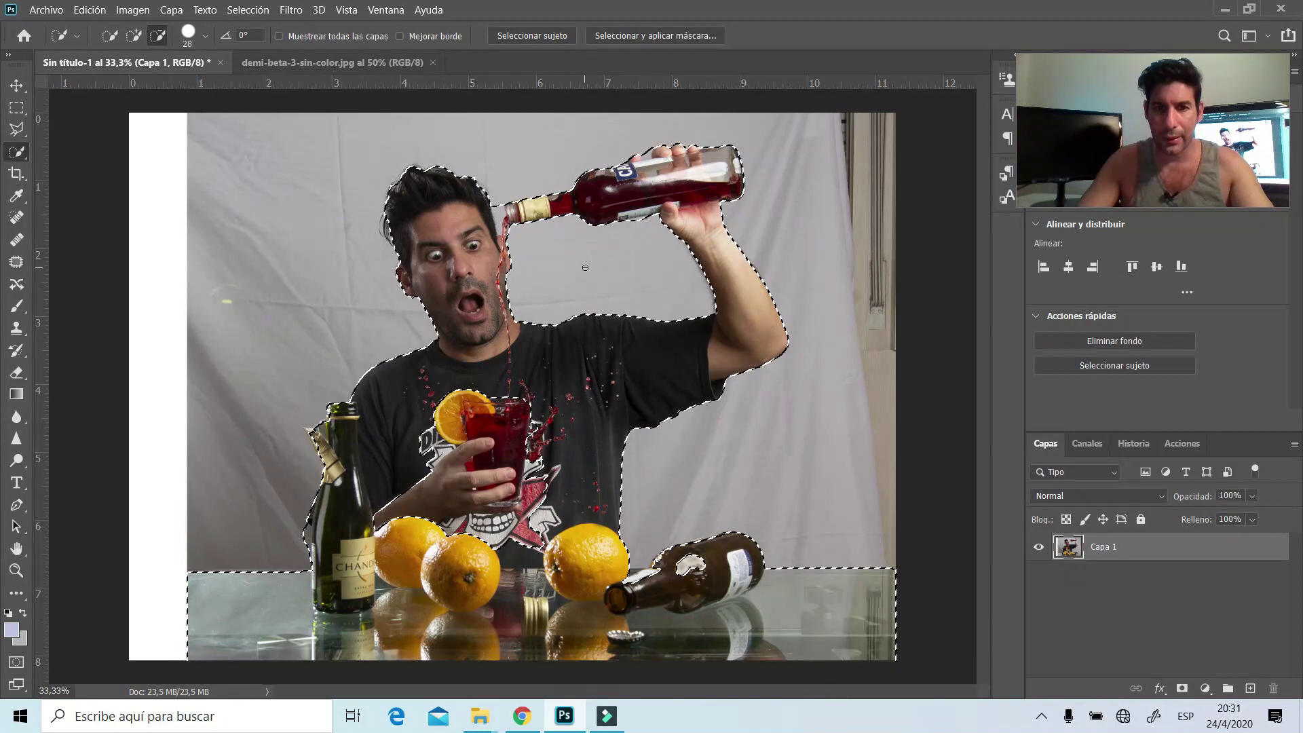
key("shift")
key("alt")
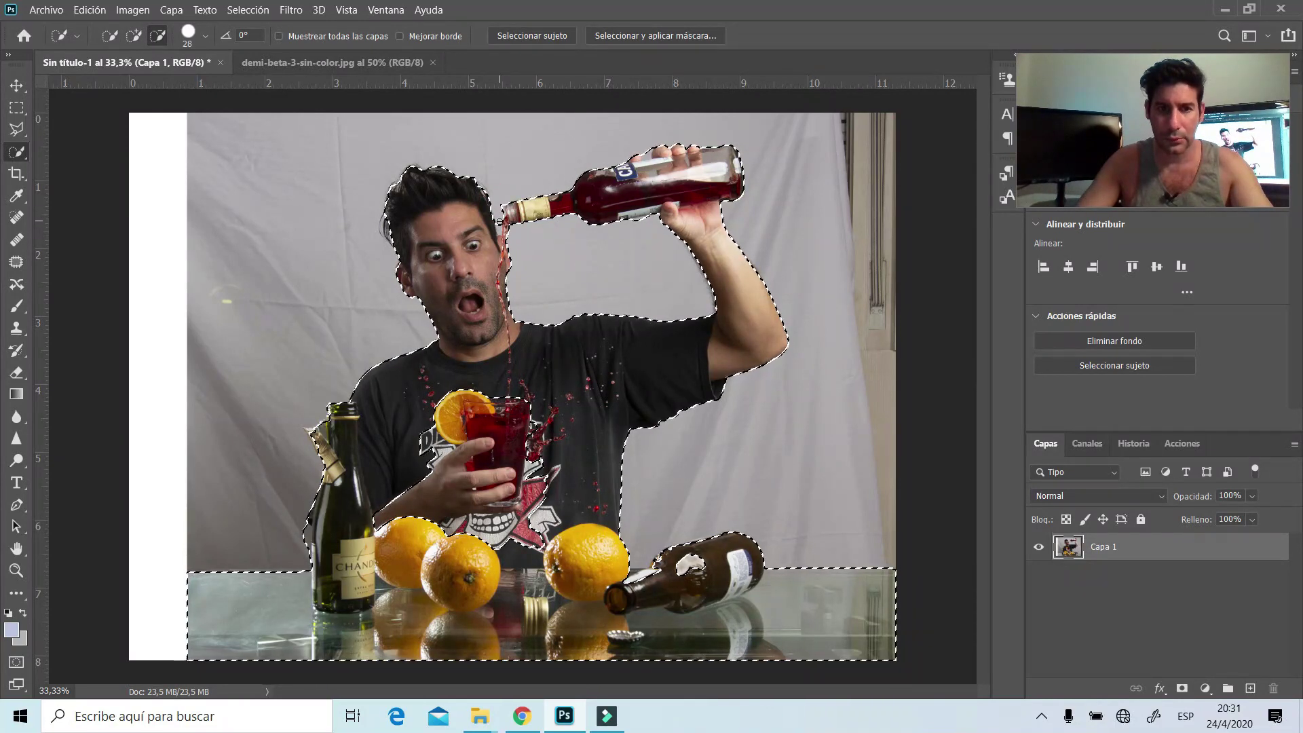
key("shift")
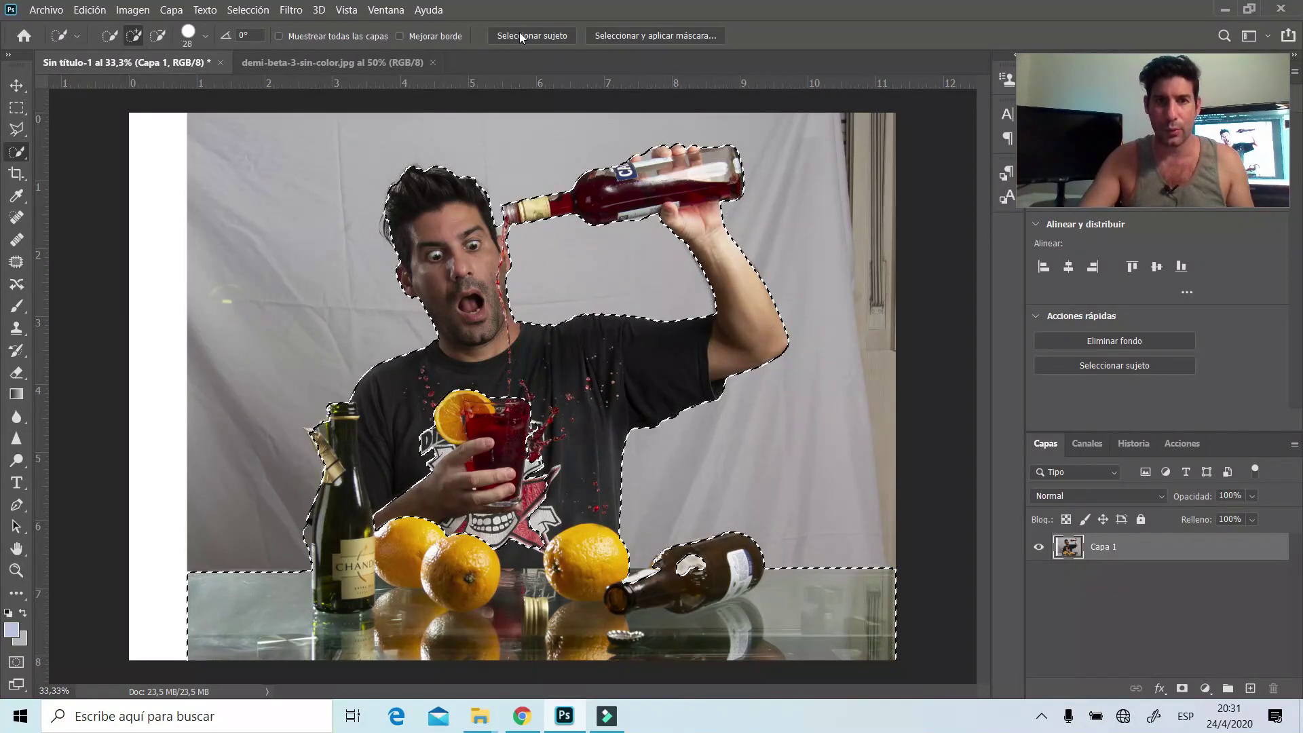
Open the selection in Select and Mask and zoom to 200% on the face
left_click(633, 38)
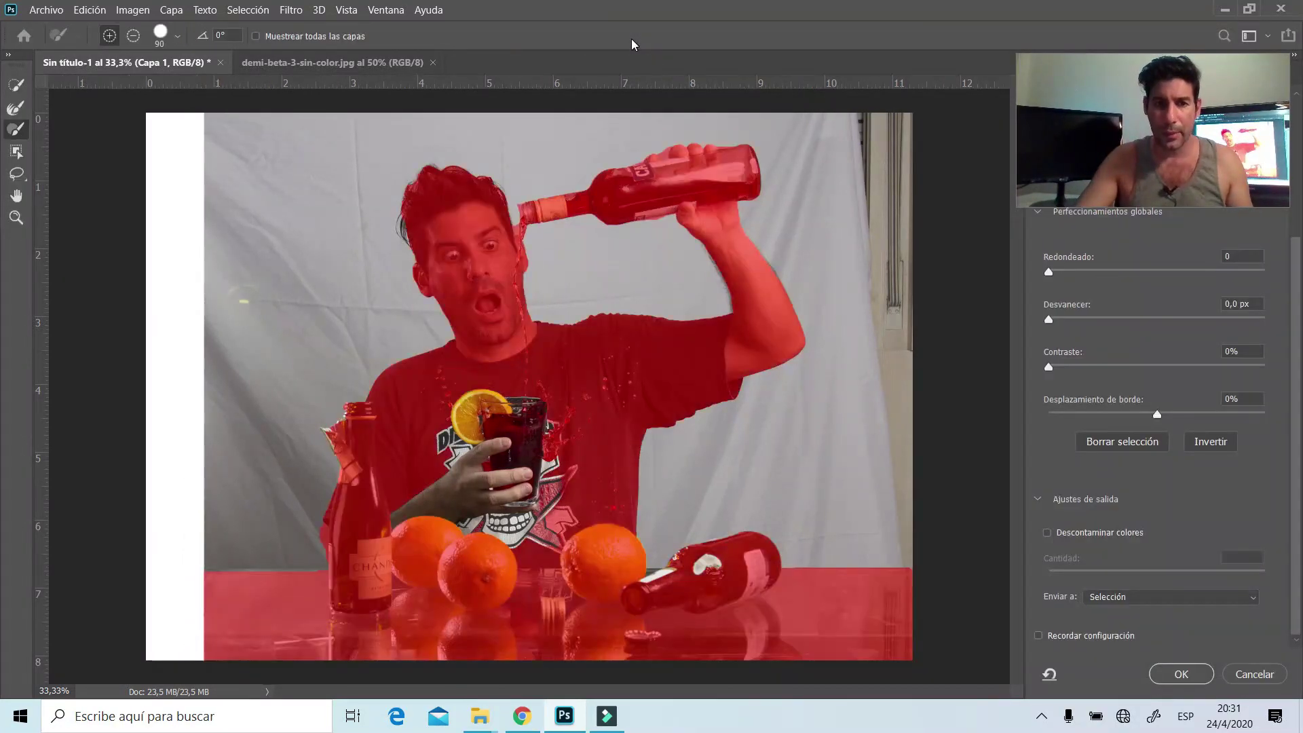
left_click(16, 217)
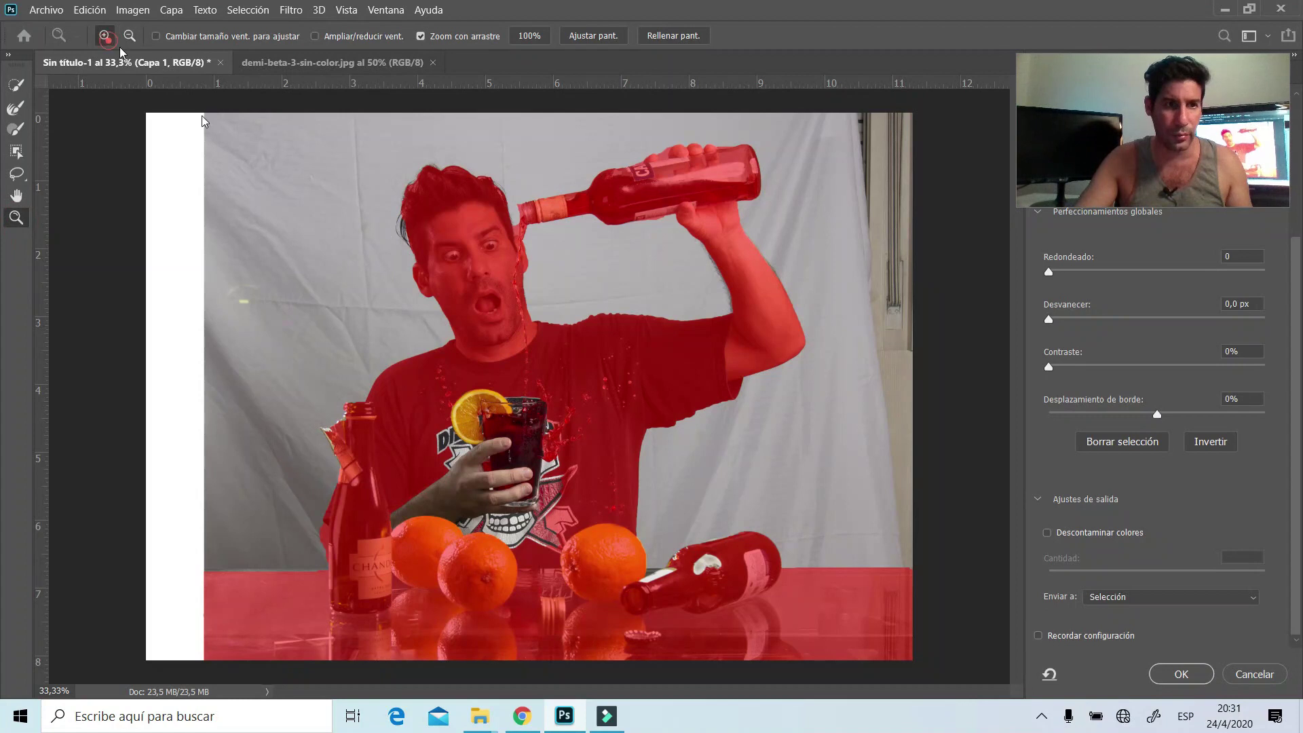
left_click(412, 231)
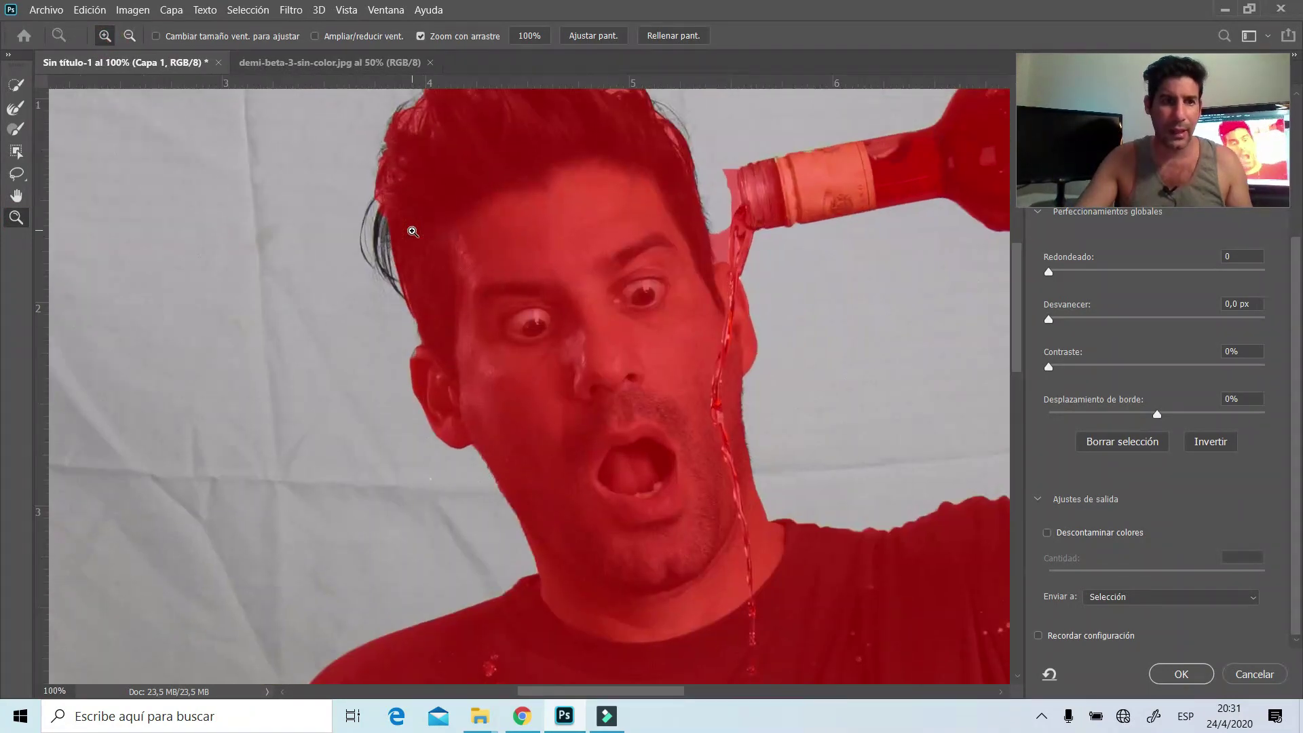
left_click(412, 231)
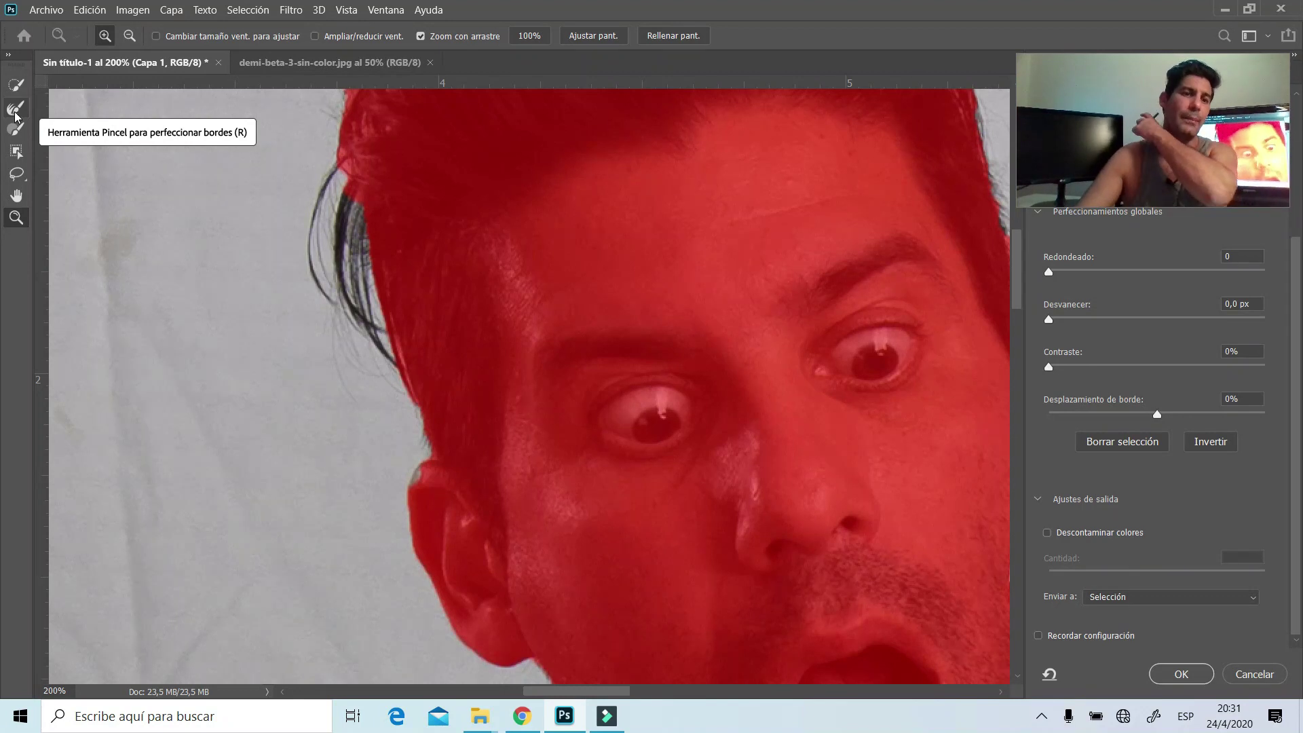
Pick the Refine Edge Brush and reduce its size from 11 px to 8 px
left_click(16, 117)
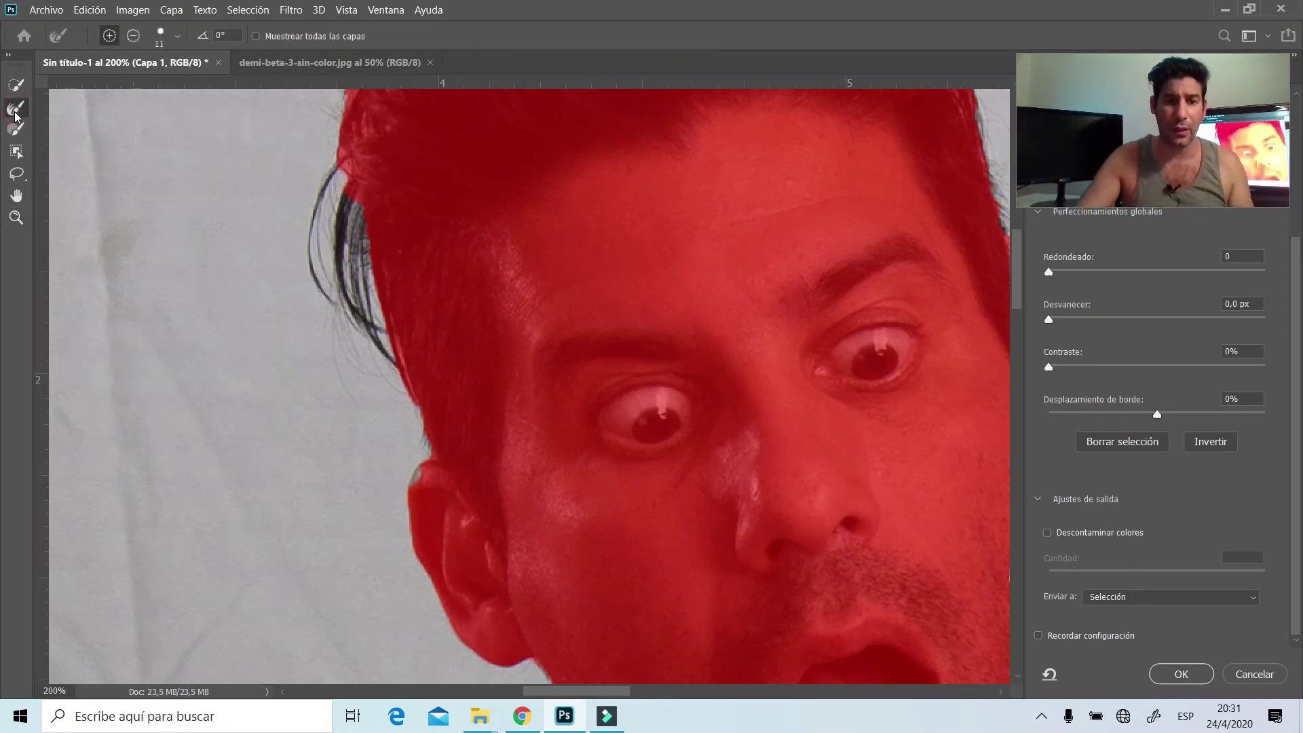
scroll(308, 297, "up", 1)
scroll(312, 299, "up", 2)
scroll(359, 327, "up", 2)
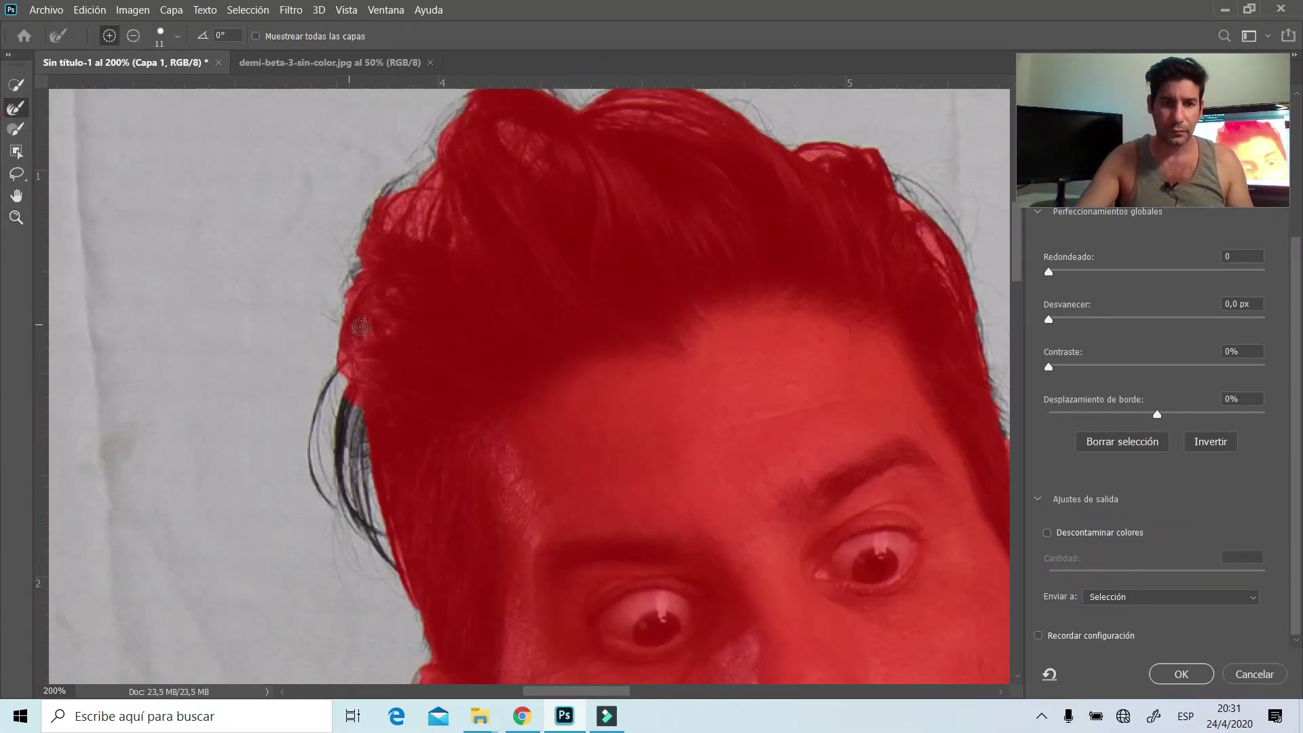
scroll(359, 327, "up", 1)
right_click(385, 187)
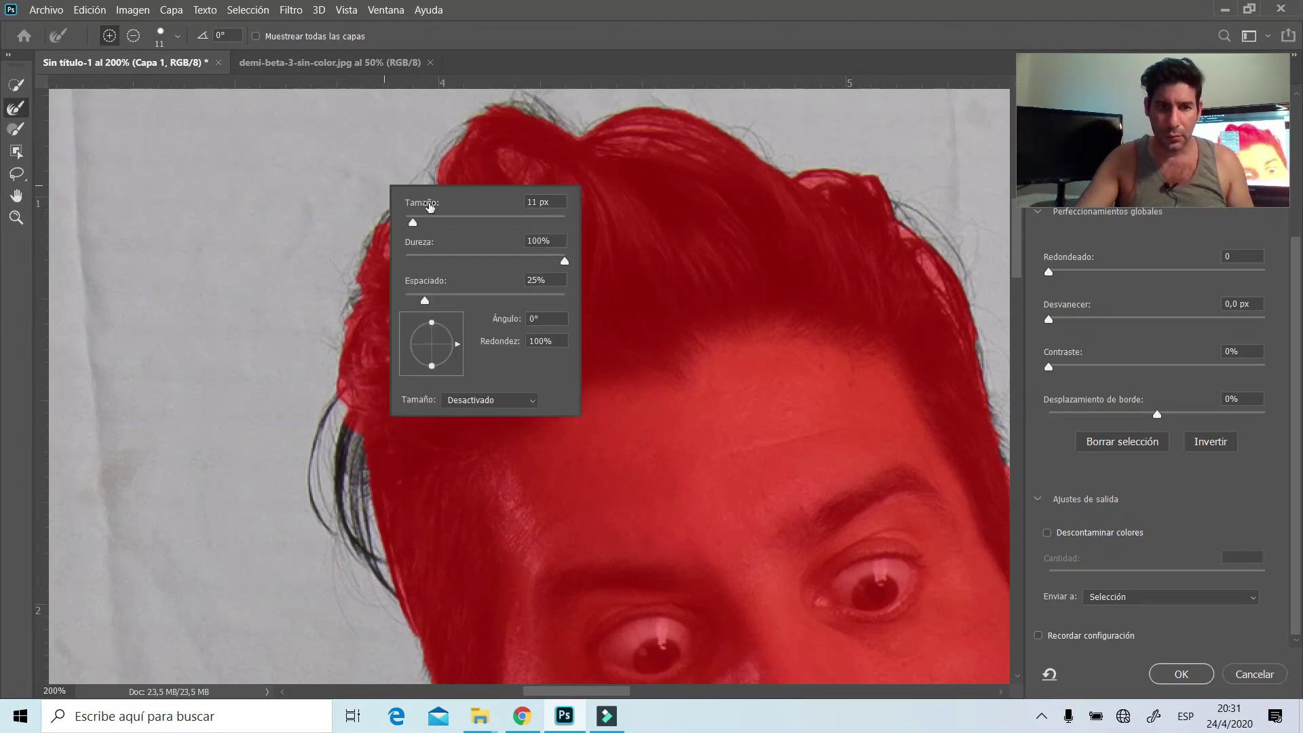
left_click_drag(413, 223, 409, 224)
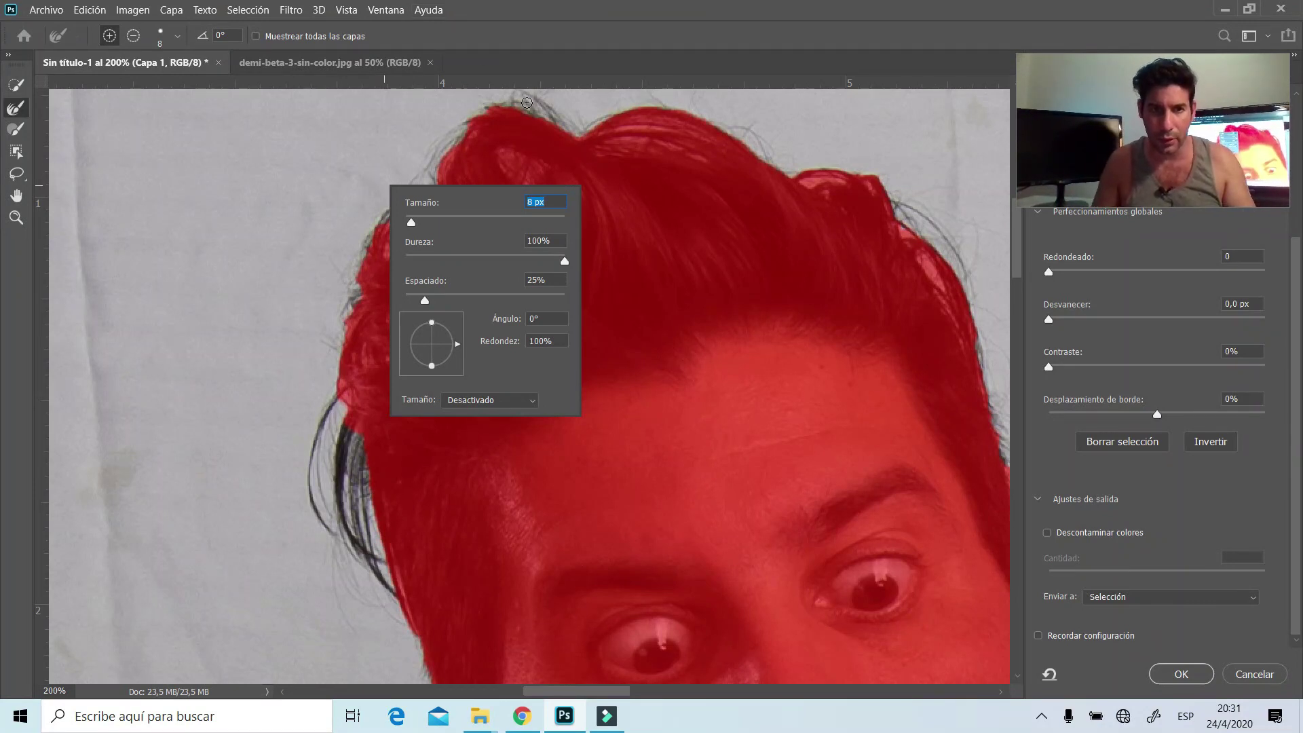
left_click(538, 109)
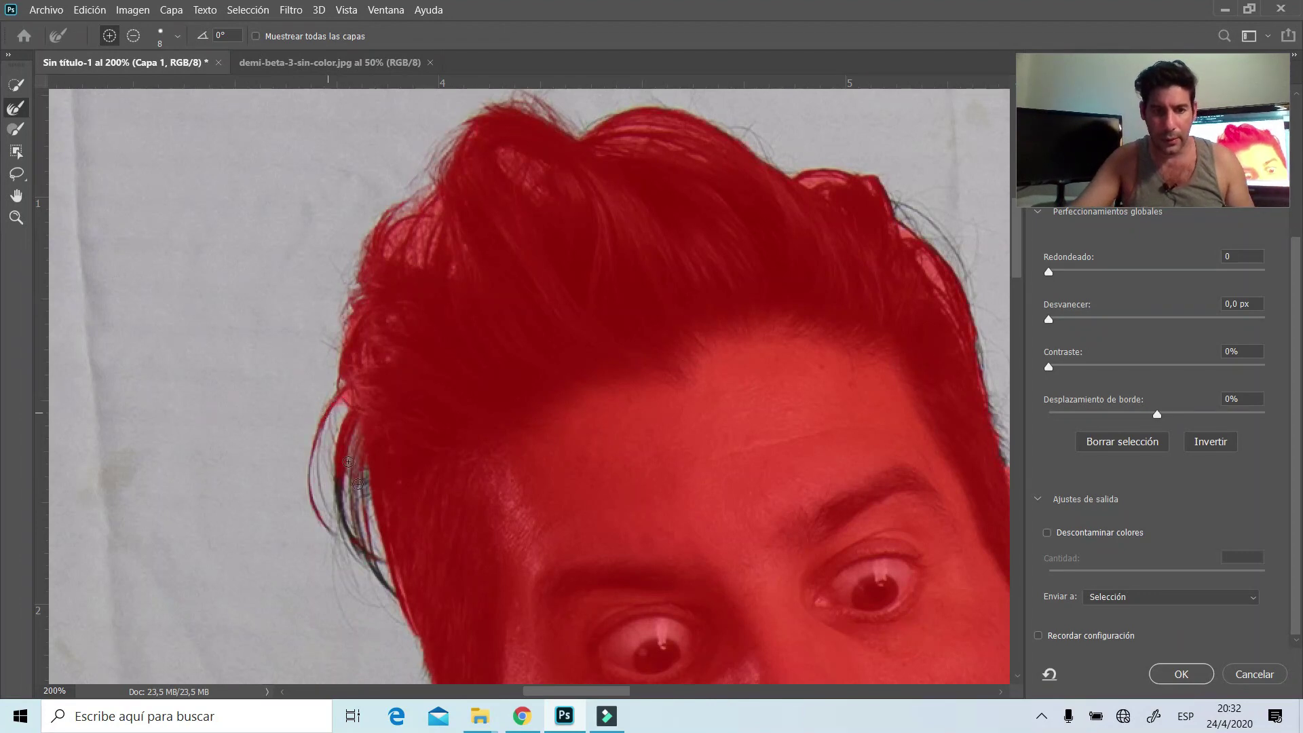
Refine the selection along the hair edge and the top of the ear
scroll(340, 406, "down", 2)
scroll(340, 407, "down", 3)
scroll(340, 407, "down", 2)
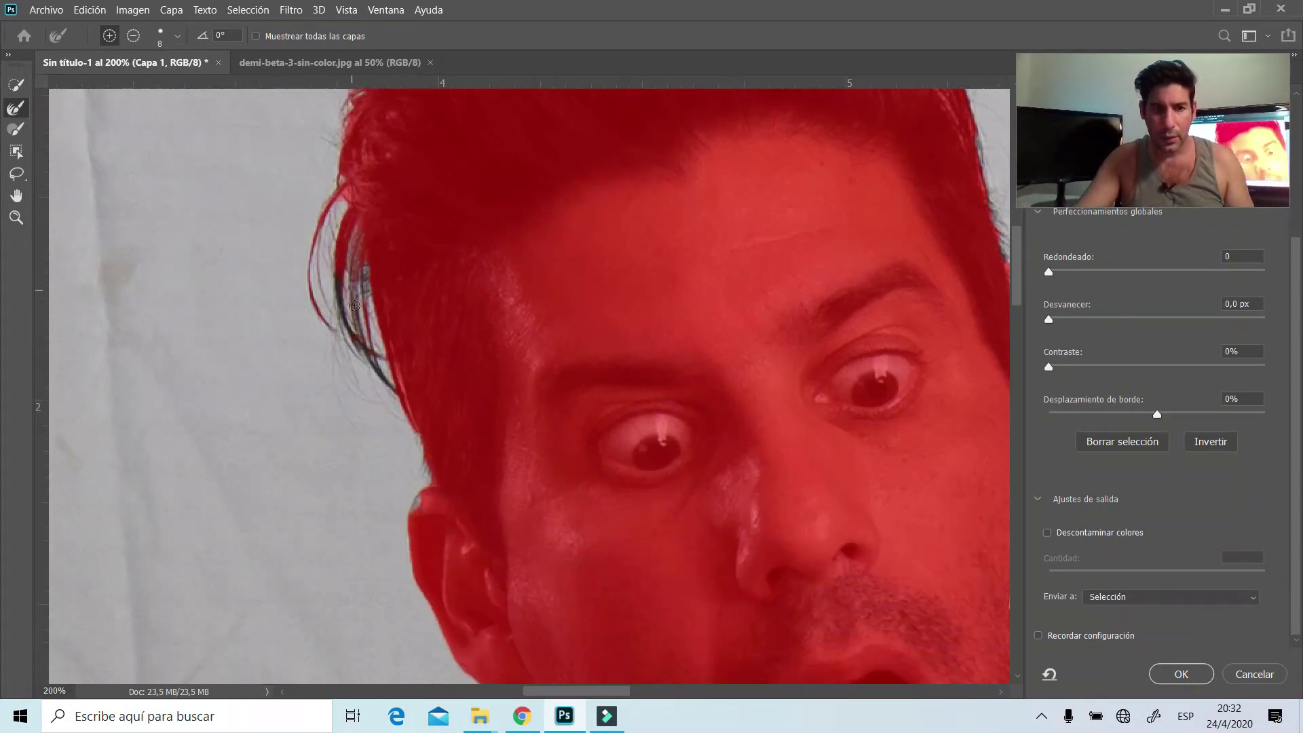
left_click(368, 362)
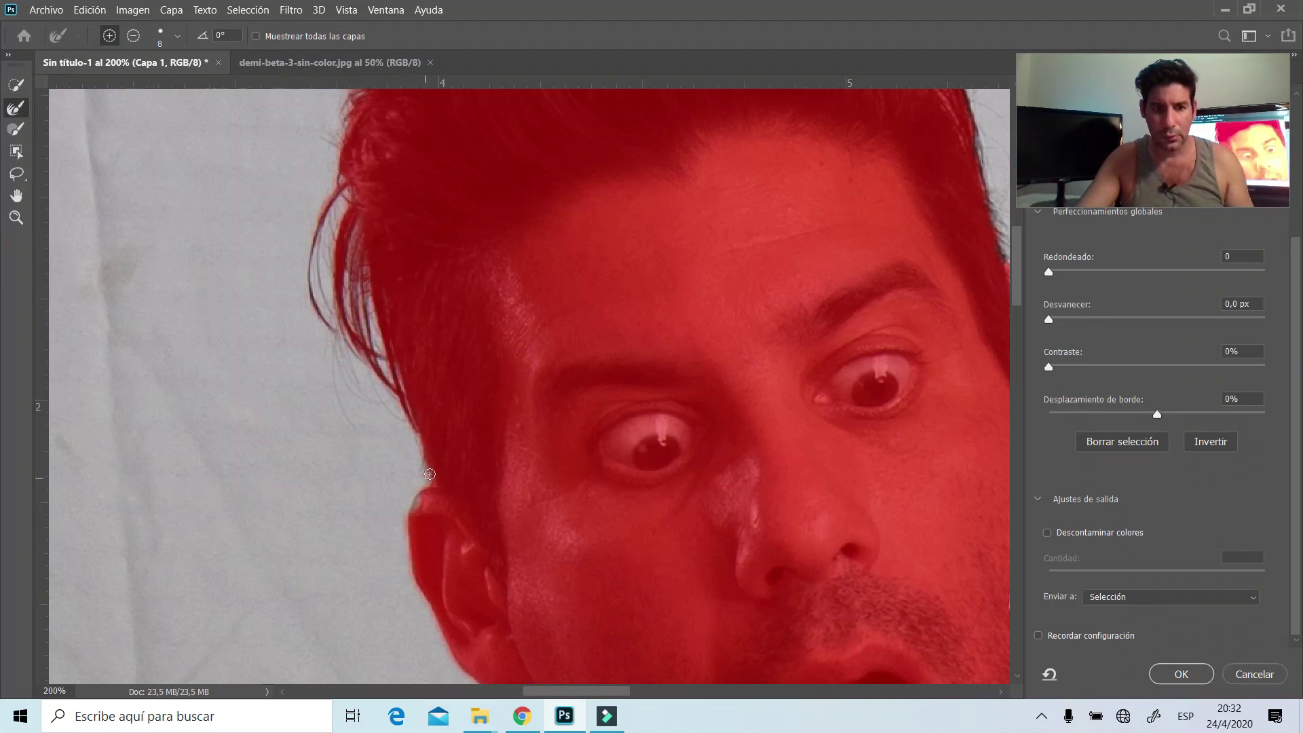
left_click_drag(424, 492, 415, 509)
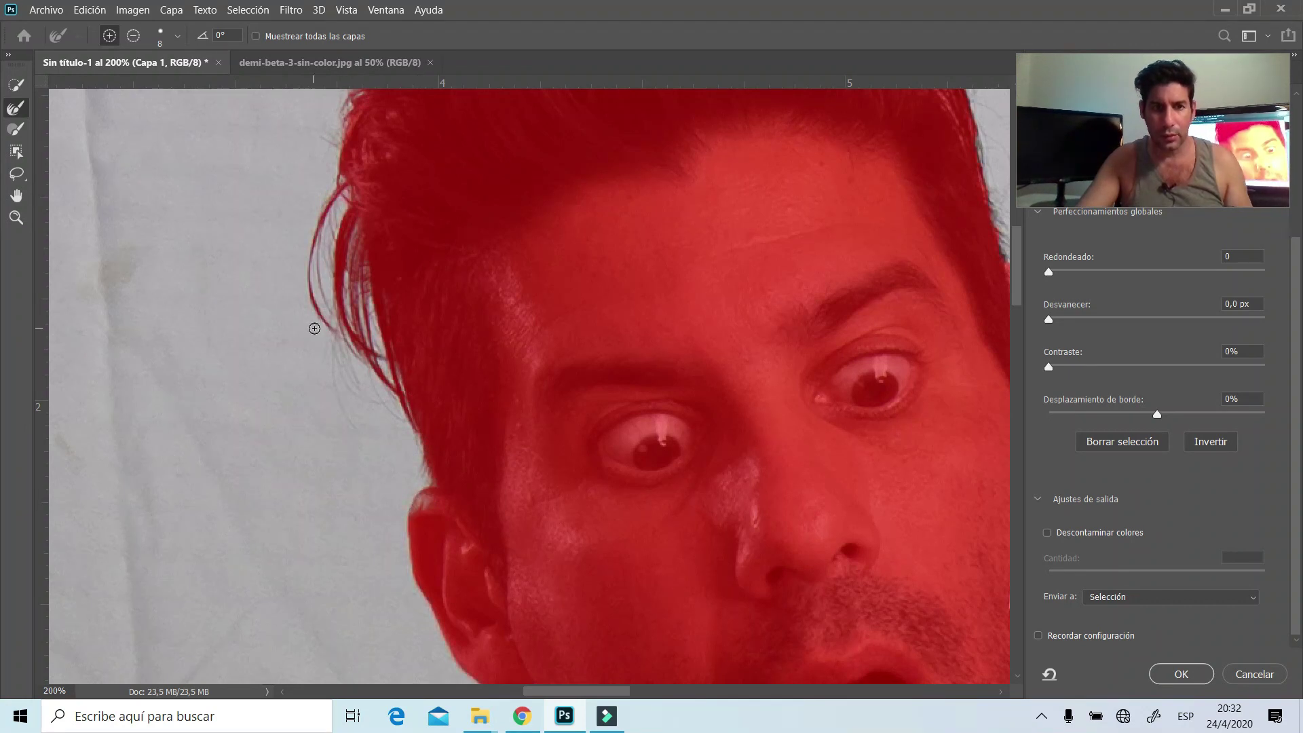
scroll(319, 327, "up", 1)
scroll(346, 322, "up", 4)
scroll(380, 314, "up", 3)
Refine the hair edge at the top of the head and along the ear beside the bottle
scroll(400, 307, "up", 1)
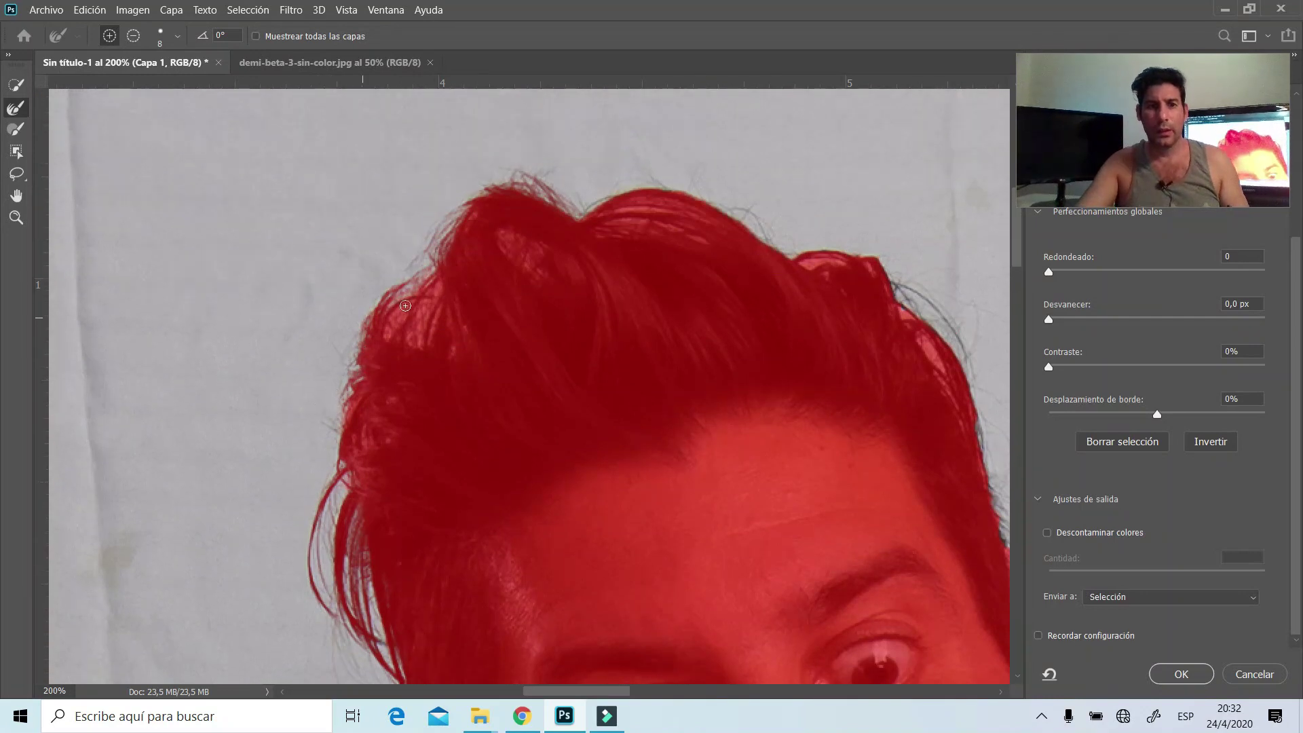
left_click_drag(438, 284, 432, 314)
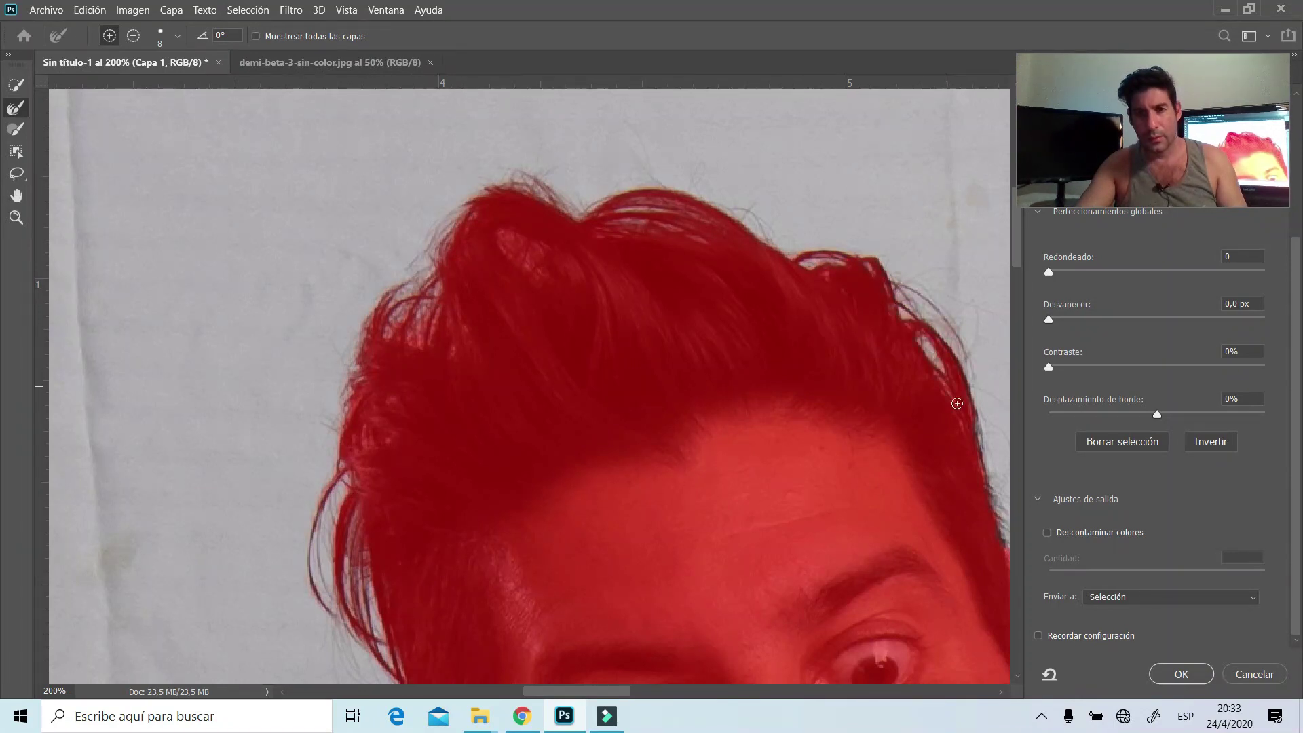
scroll(814, 475, "down", 5)
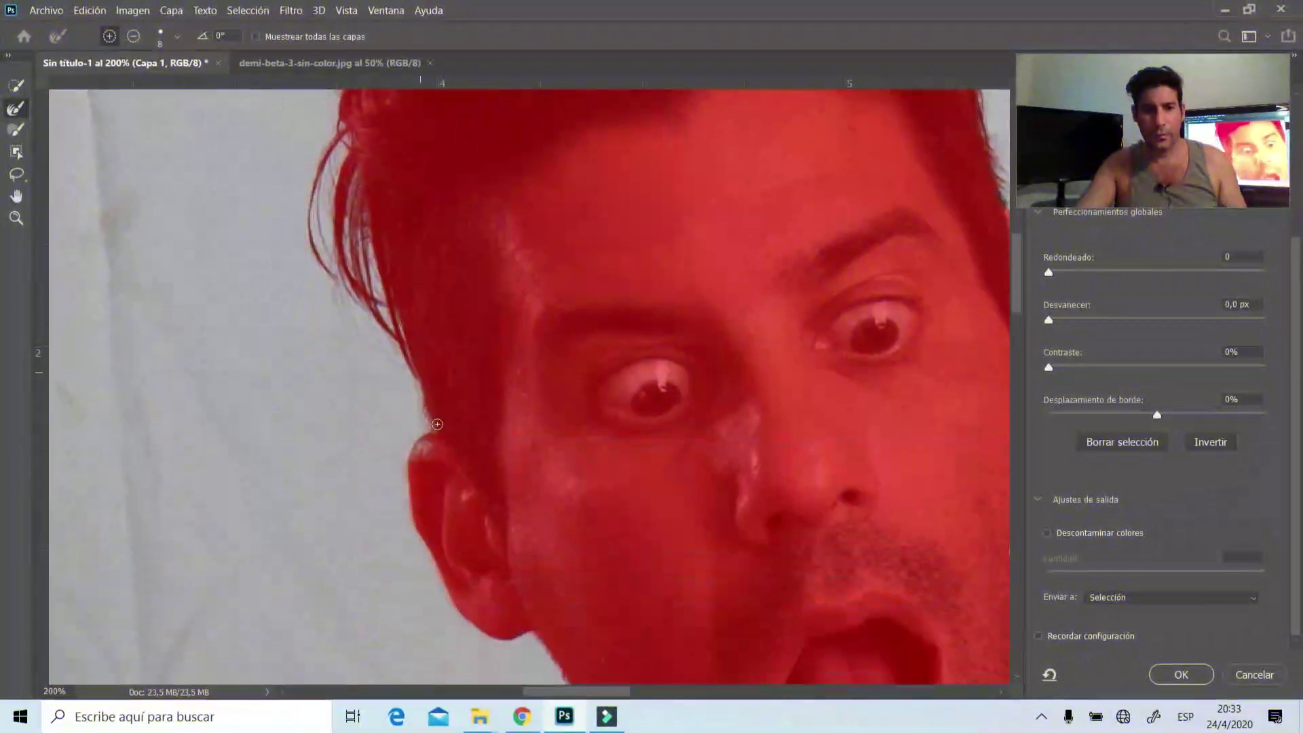
scroll(610, 543, "down", 5)
scroll(591, 580, "right", 5)
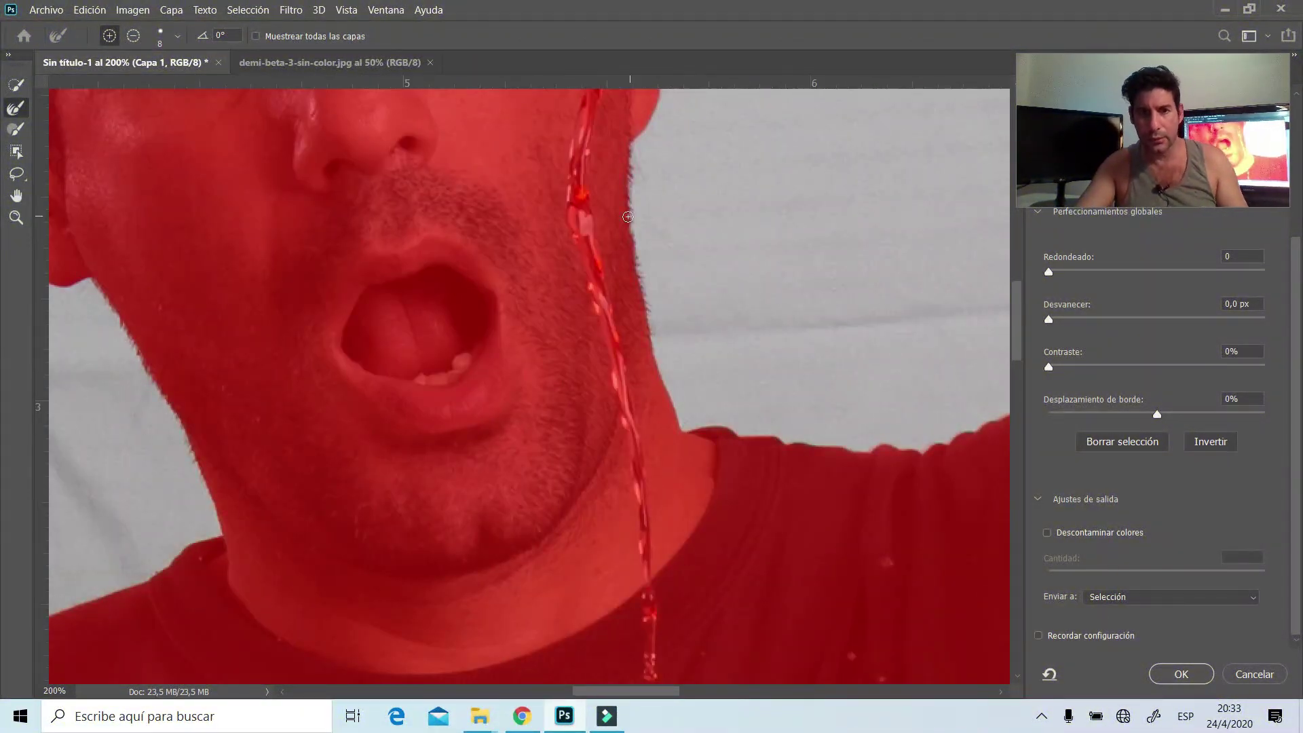
scroll(680, 95, "up", 4)
scroll(681, 95, "up", 3)
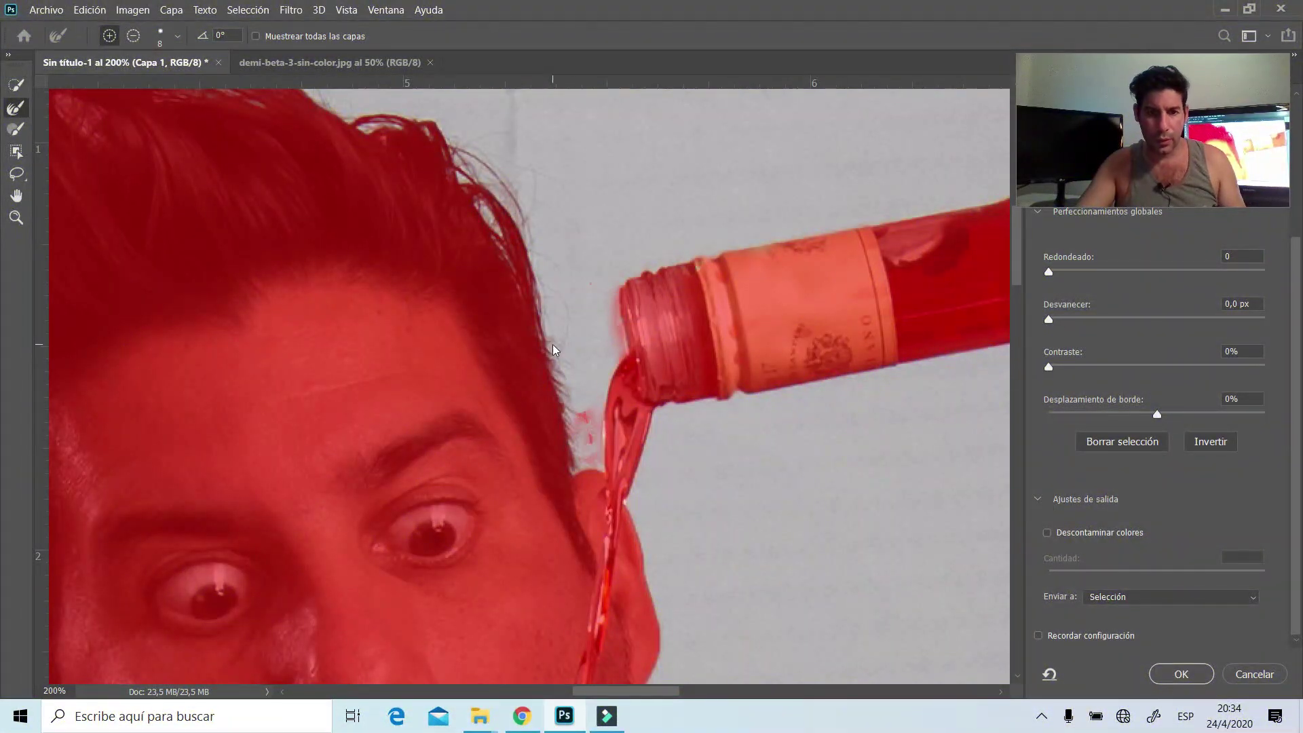
left_click_drag(591, 433, 590, 403)
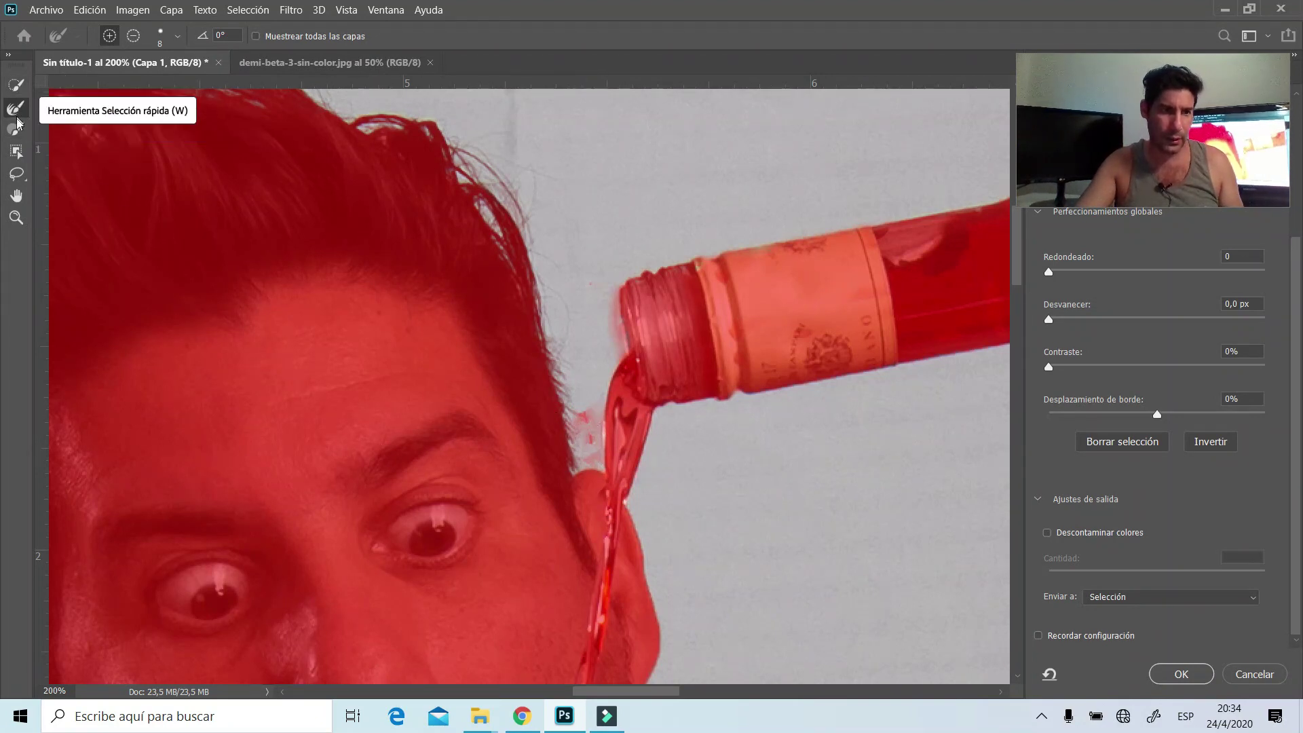
Erase stray selection specks along the hair edge with an 18 px Subtract brush
left_click(16, 132)
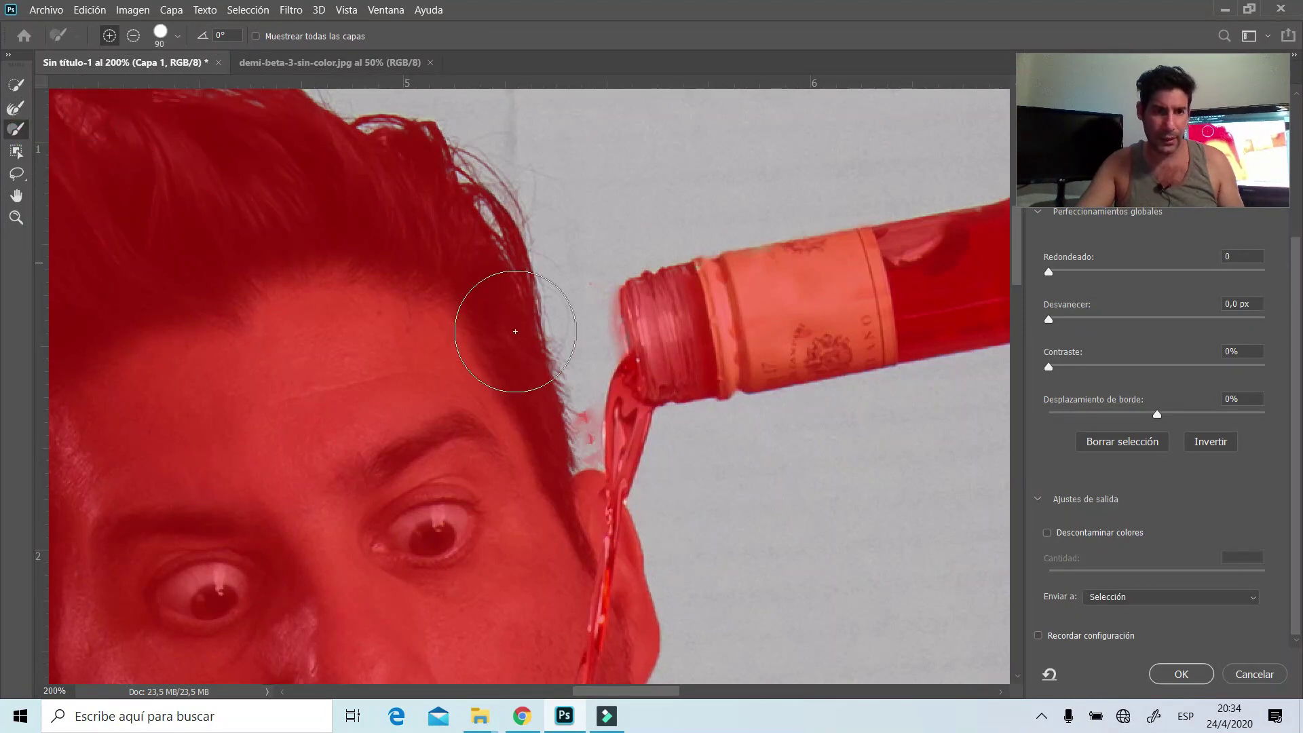
right_click(550, 314)
left_click(599, 351)
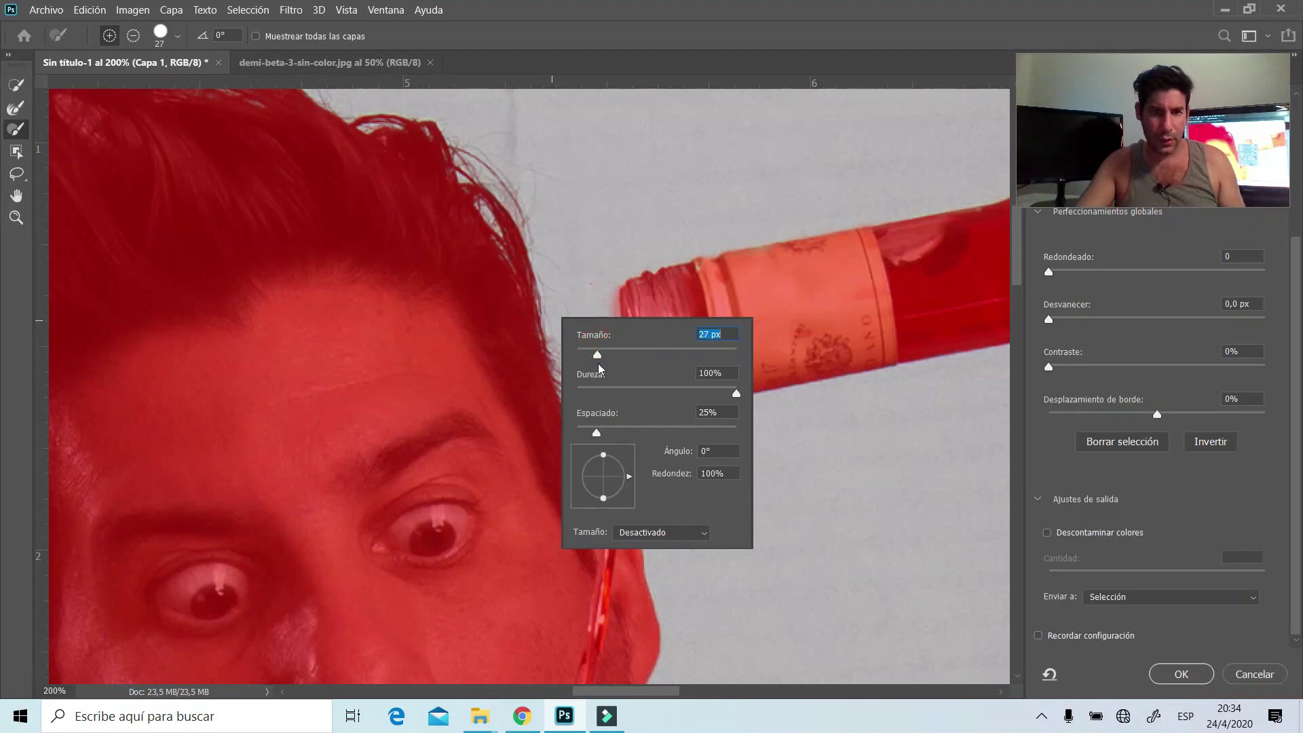
left_click_drag(594, 354, 589, 354)
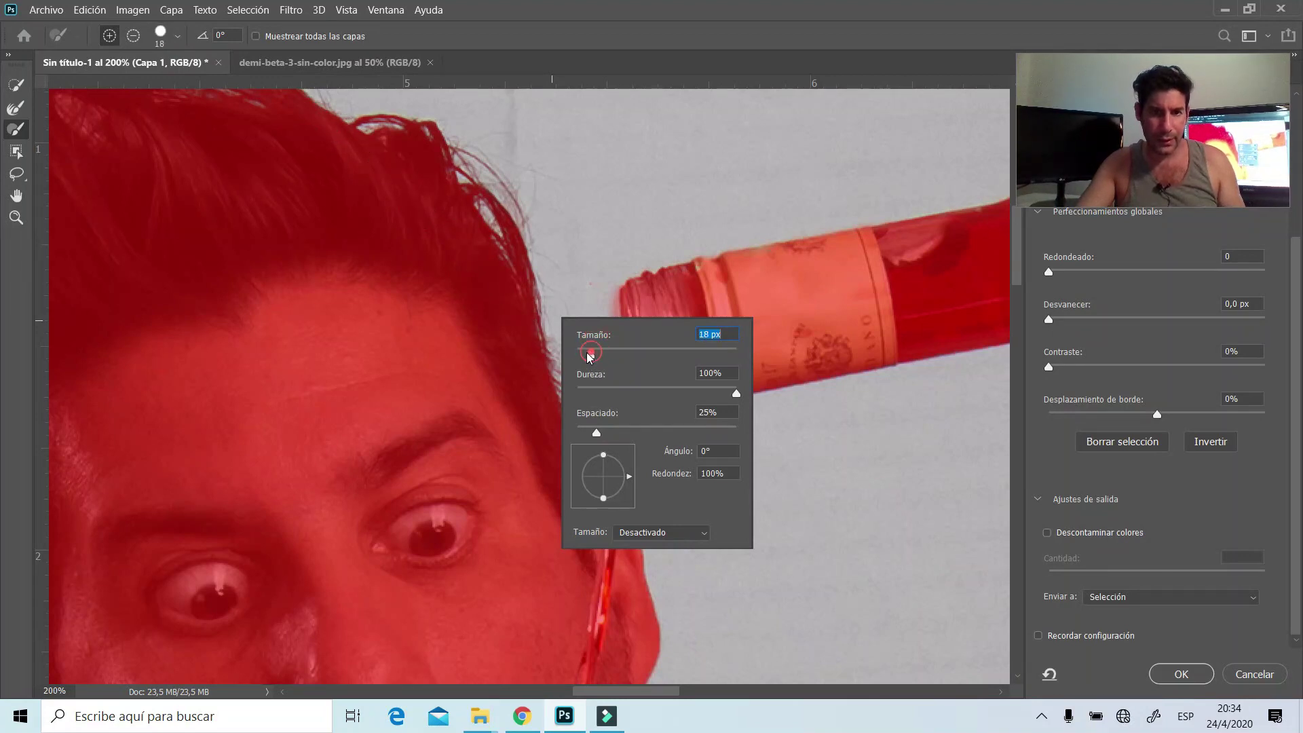
left_click(135, 38)
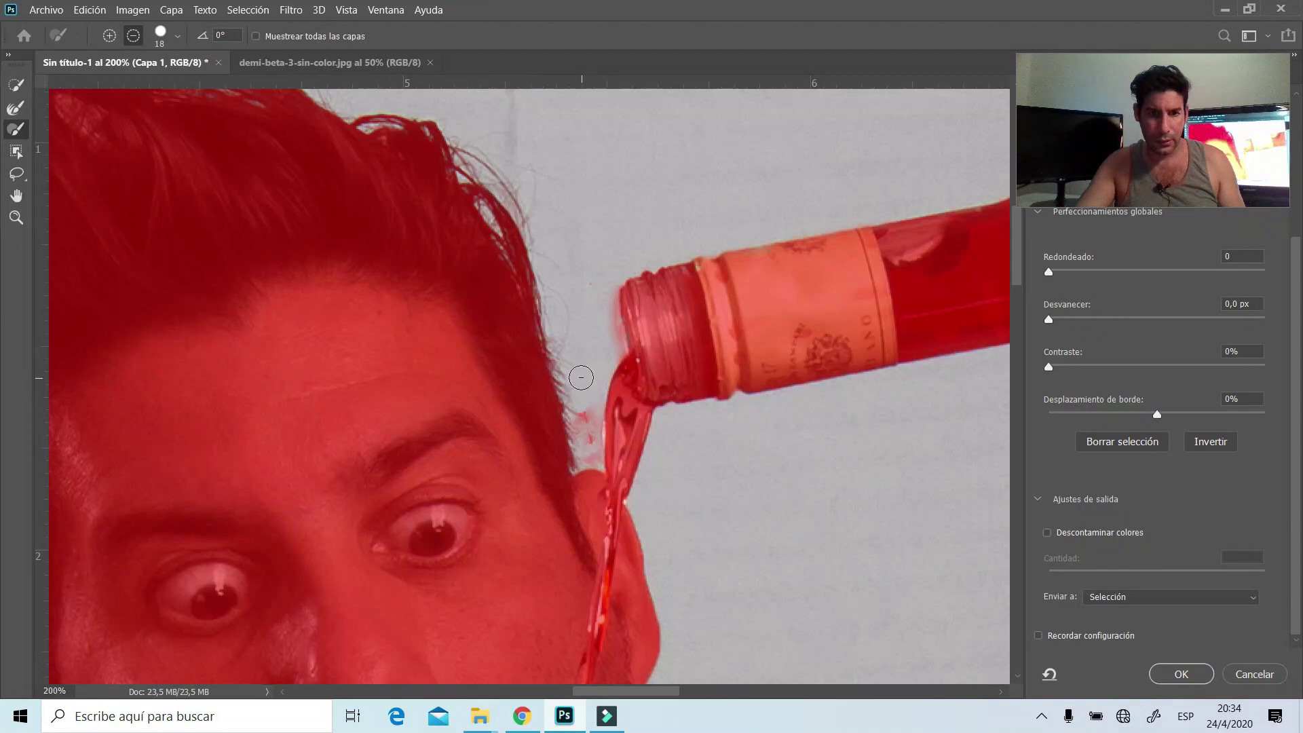
mouse_move(587, 428)
left_mouse_down()
mouse_move(591, 452)
mouse_move(611, 278)
left_mouse_up()
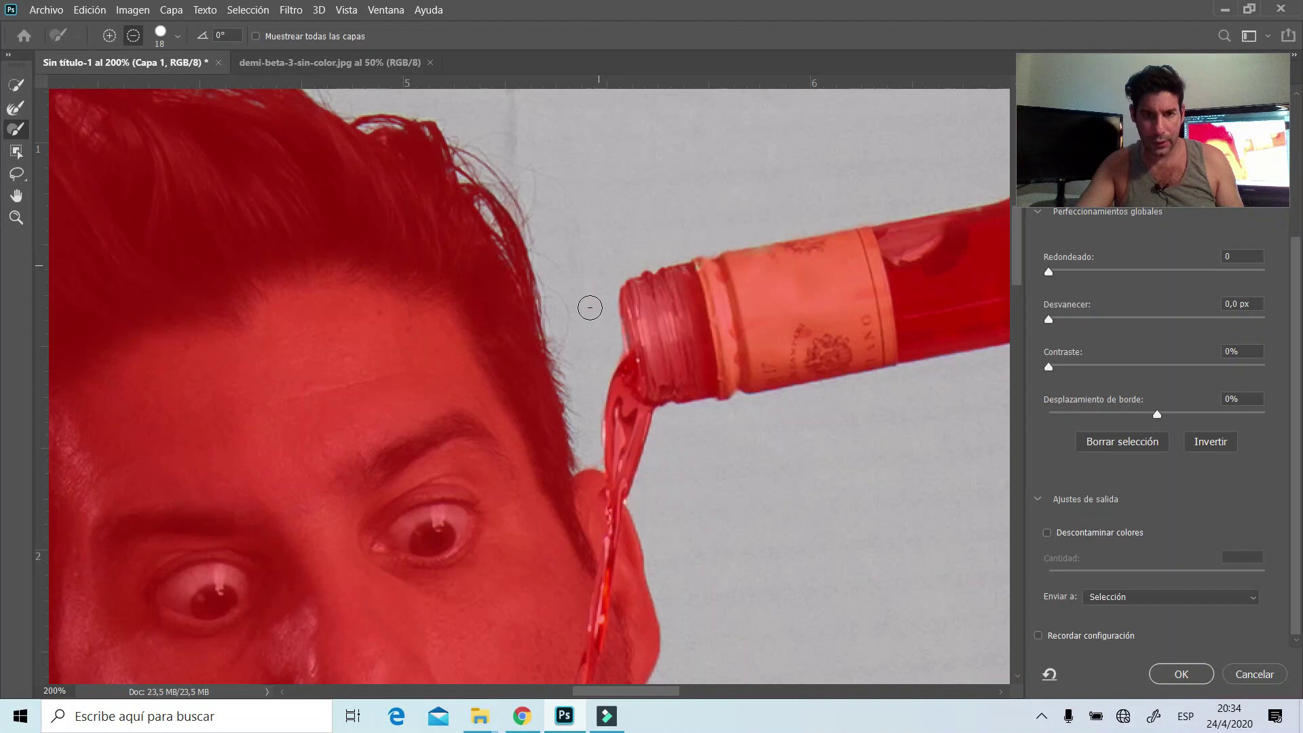
Return the brush to Add mode and move around the image
left_click(108, 36)
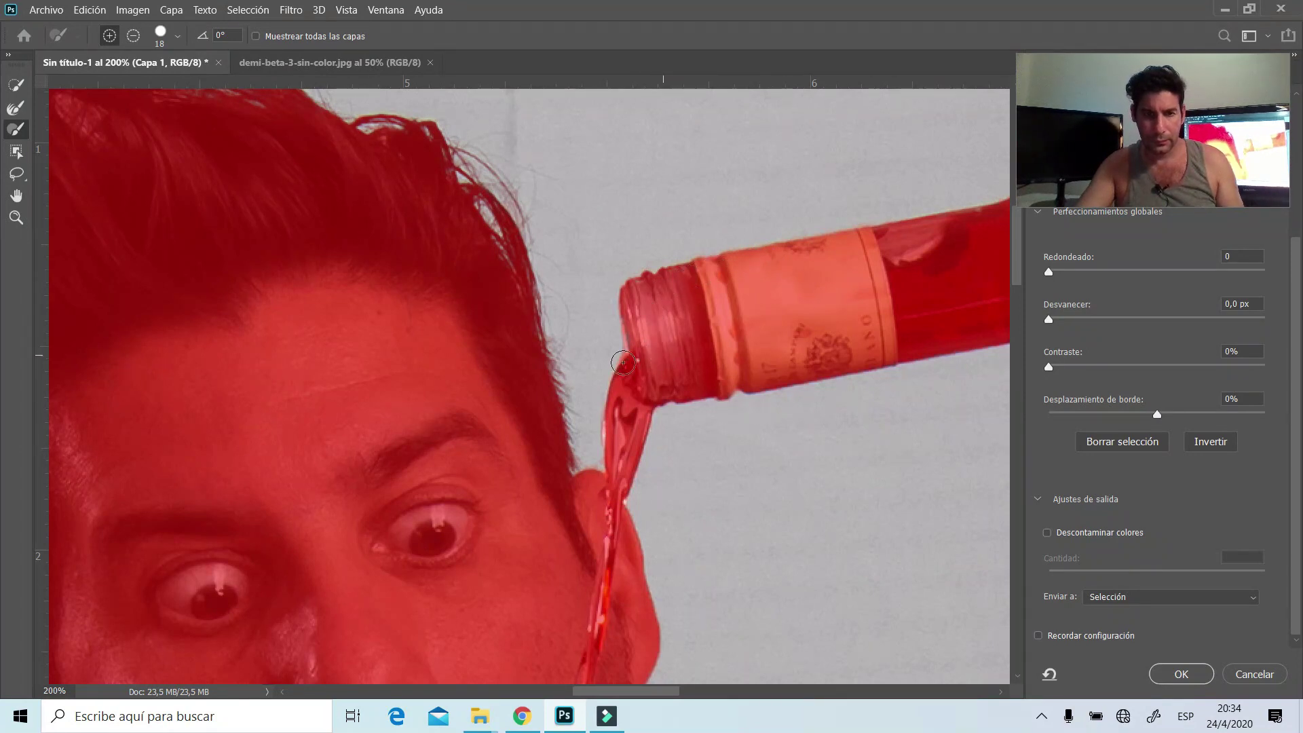
scroll(623, 362, "down", 3)
scroll(564, 376, "down", 2)
scroll(502, 389, "down", 4)
scroll(386, 415, "down", 1)
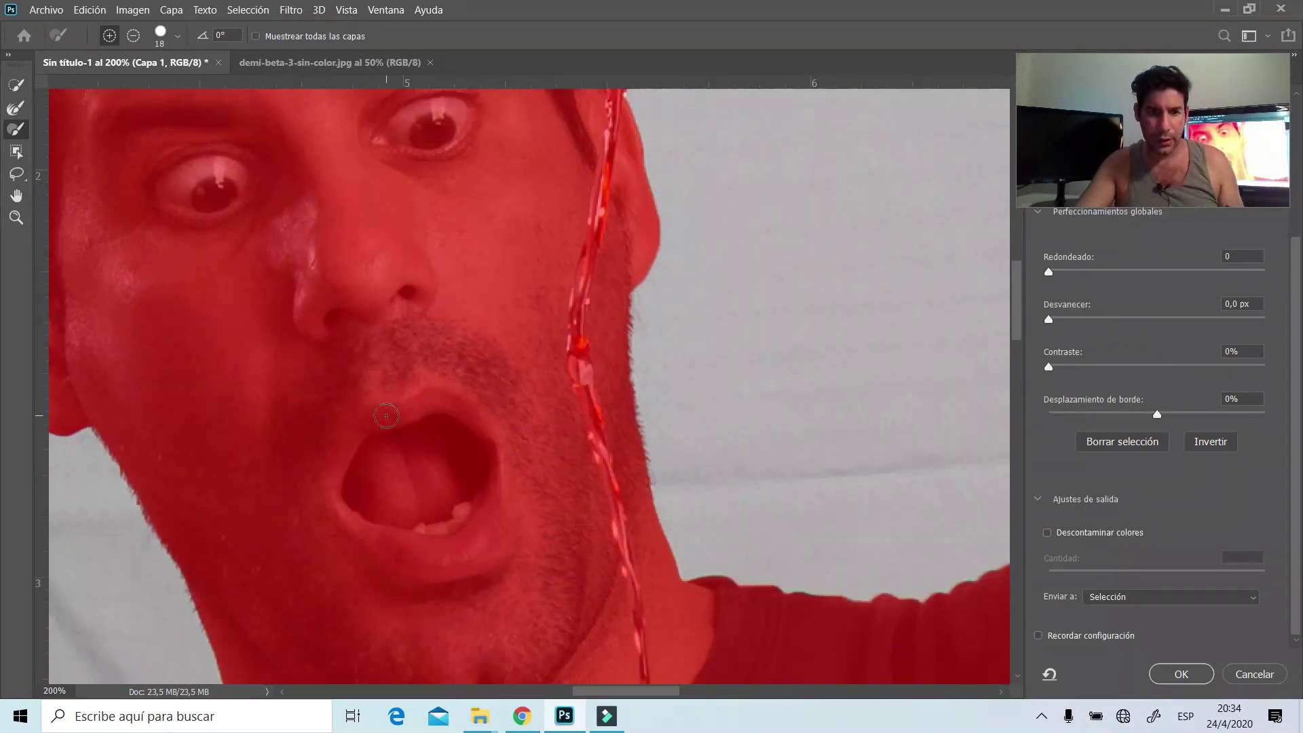
scroll(407, 428, "down", 3)
scroll(434, 516, "down", 2)
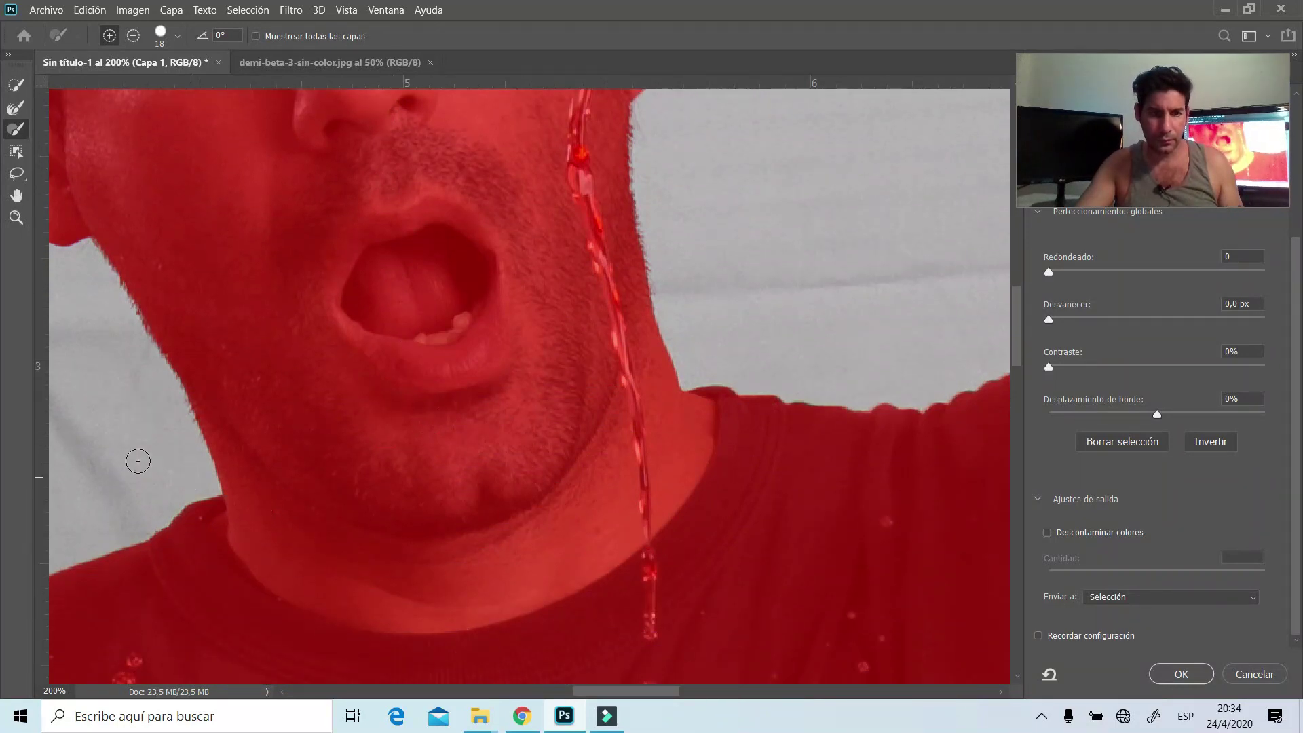
scroll(134, 454, "up", 1)
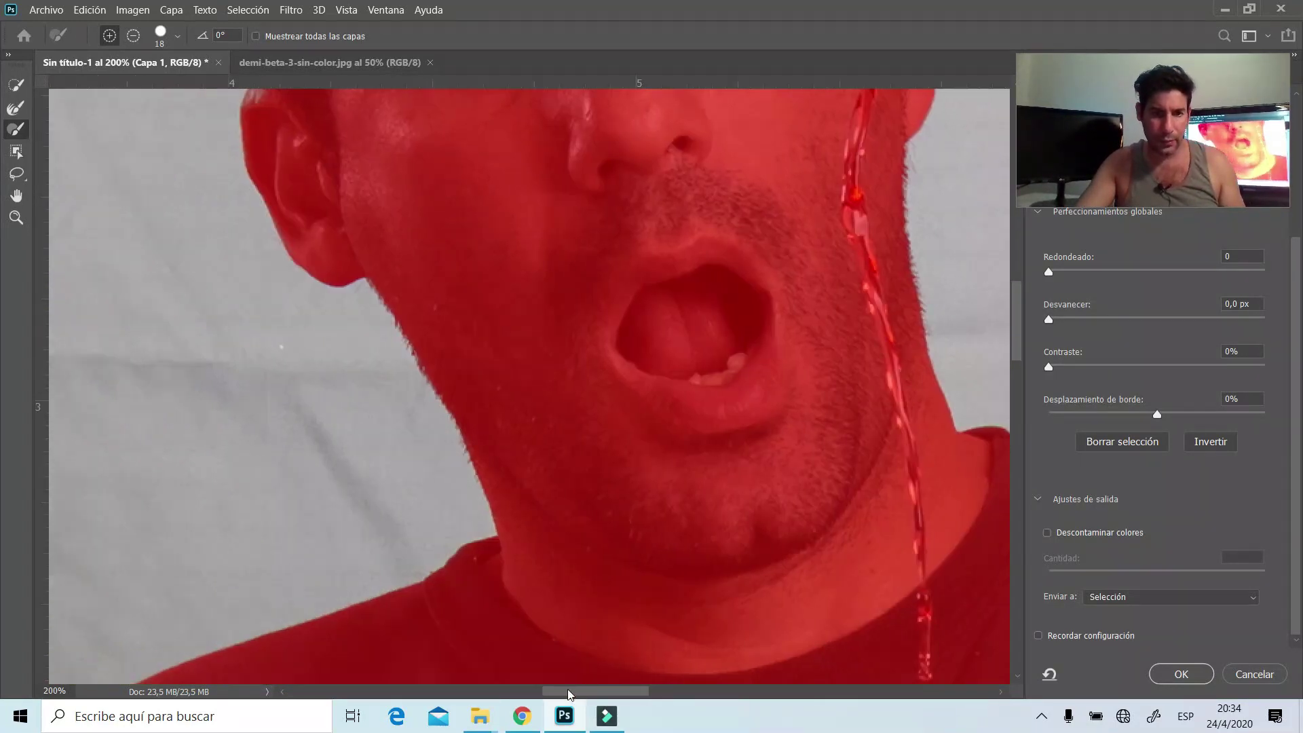
left_click_drag(604, 691, 555, 691)
scroll(448, 489, "up", 2)
scroll(357, 304, "up", 1)
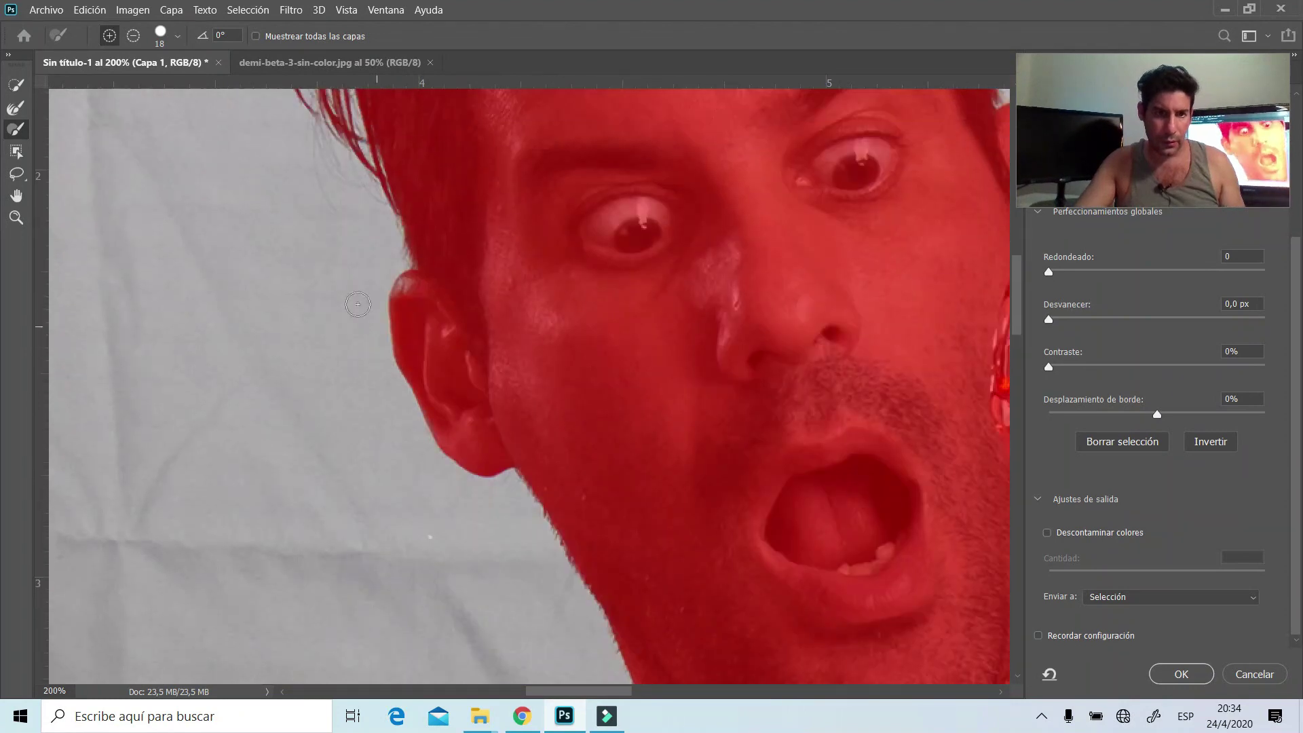
scroll(358, 304, "up", 1)
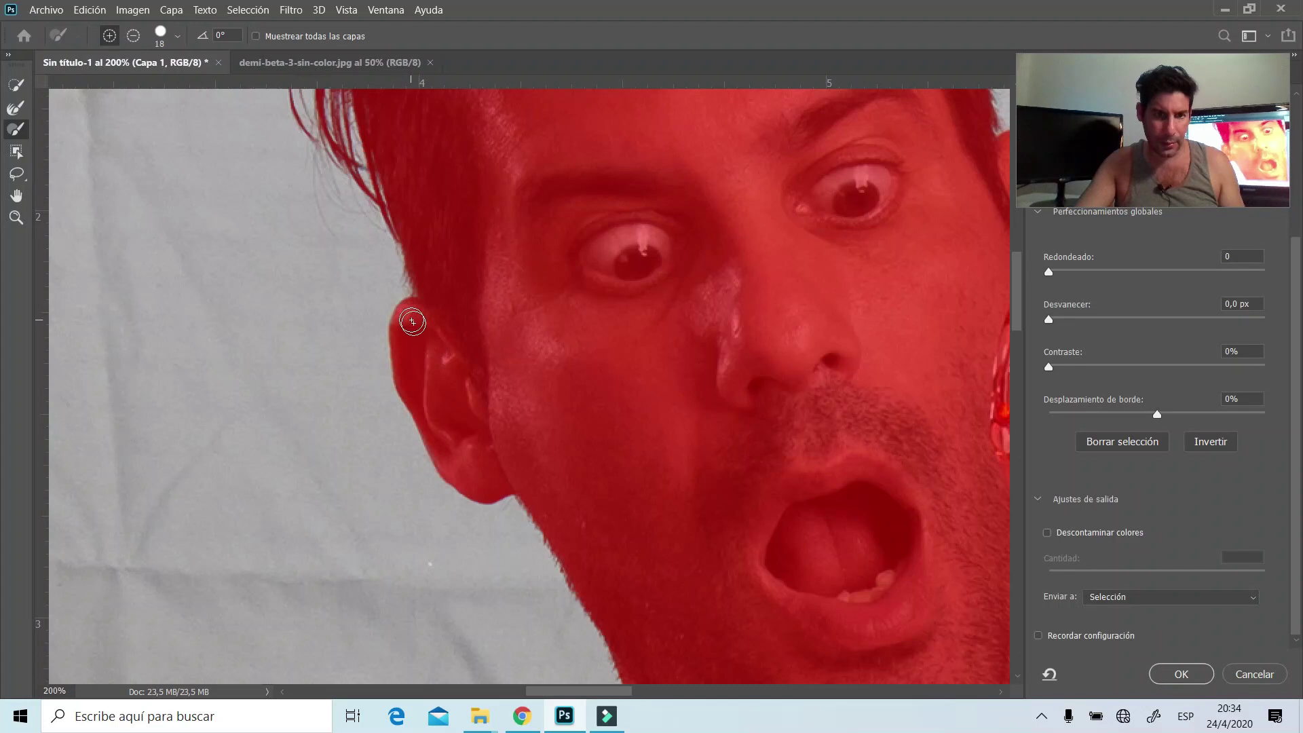
Re-refine the loose hair strands across the crown and side with the Refine Edge Brush
scroll(410, 319, "up", 1)
scroll(414, 312, "up", 4)
scroll(404, 289, "up", 2)
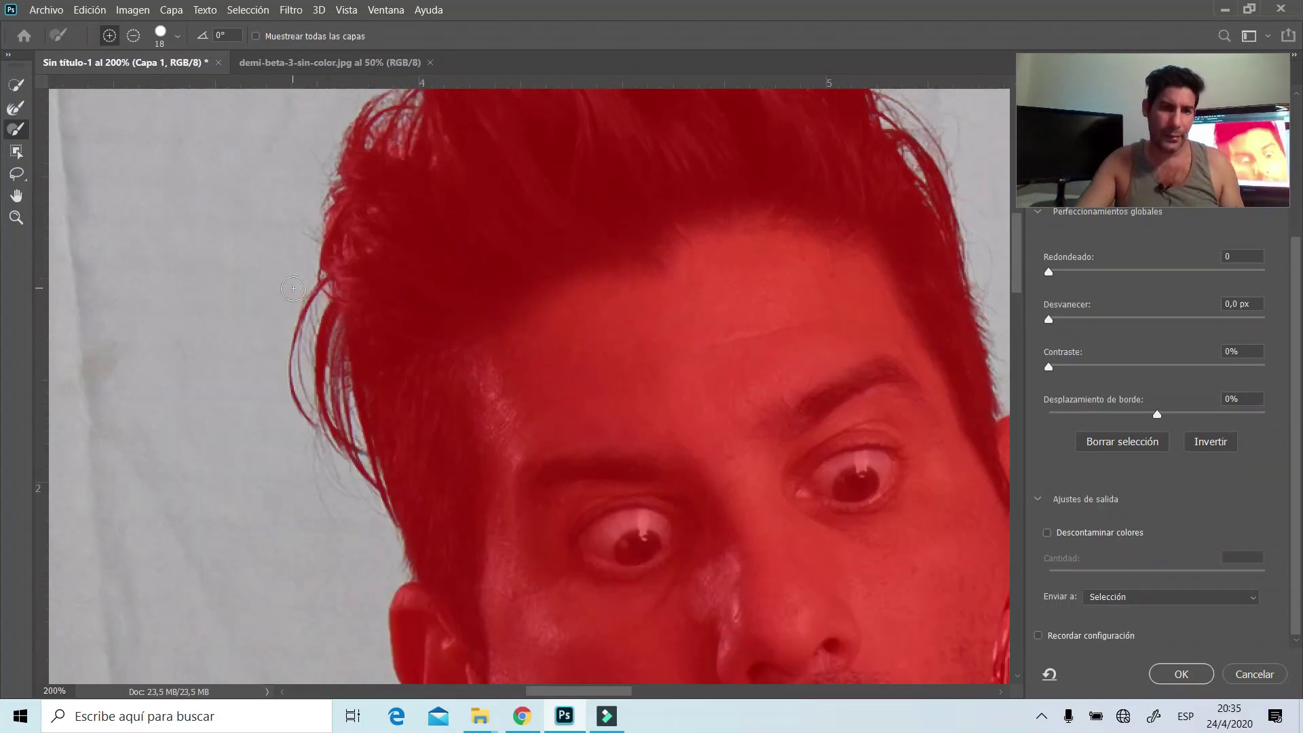
scroll(305, 305, "up", 4)
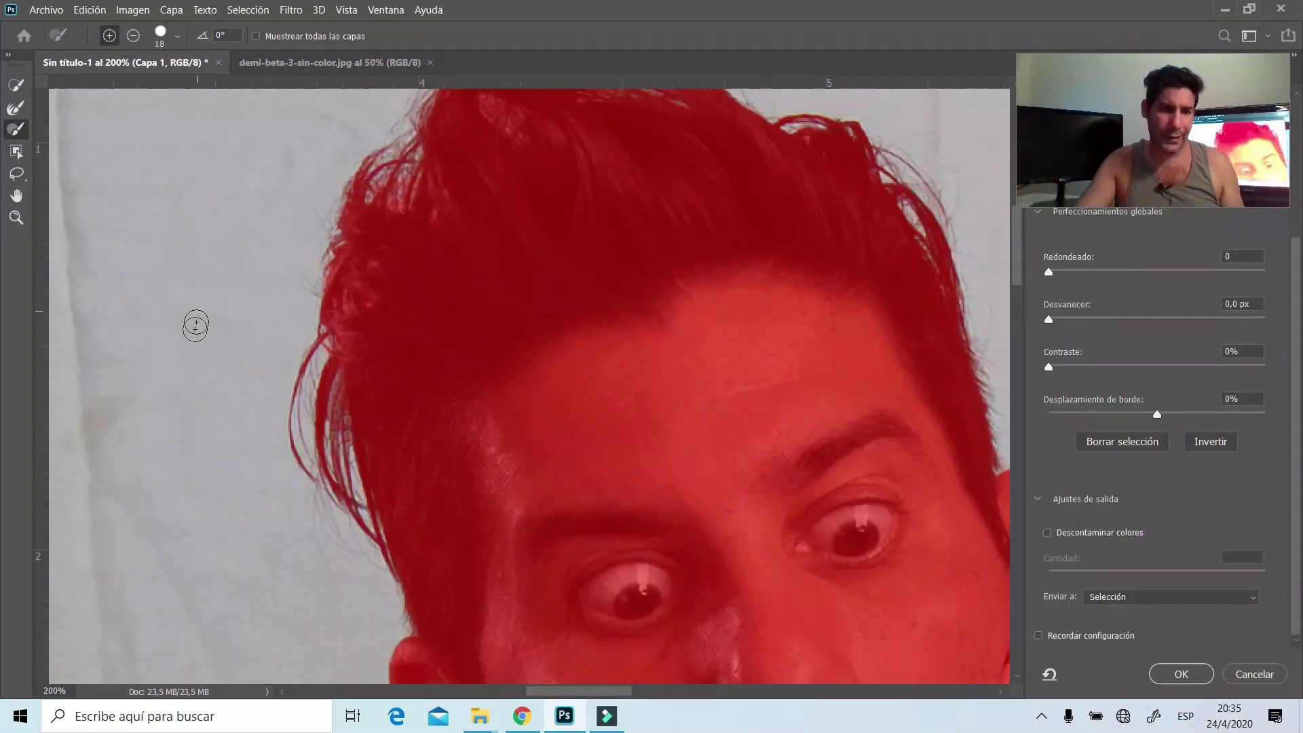
left_click(17, 109)
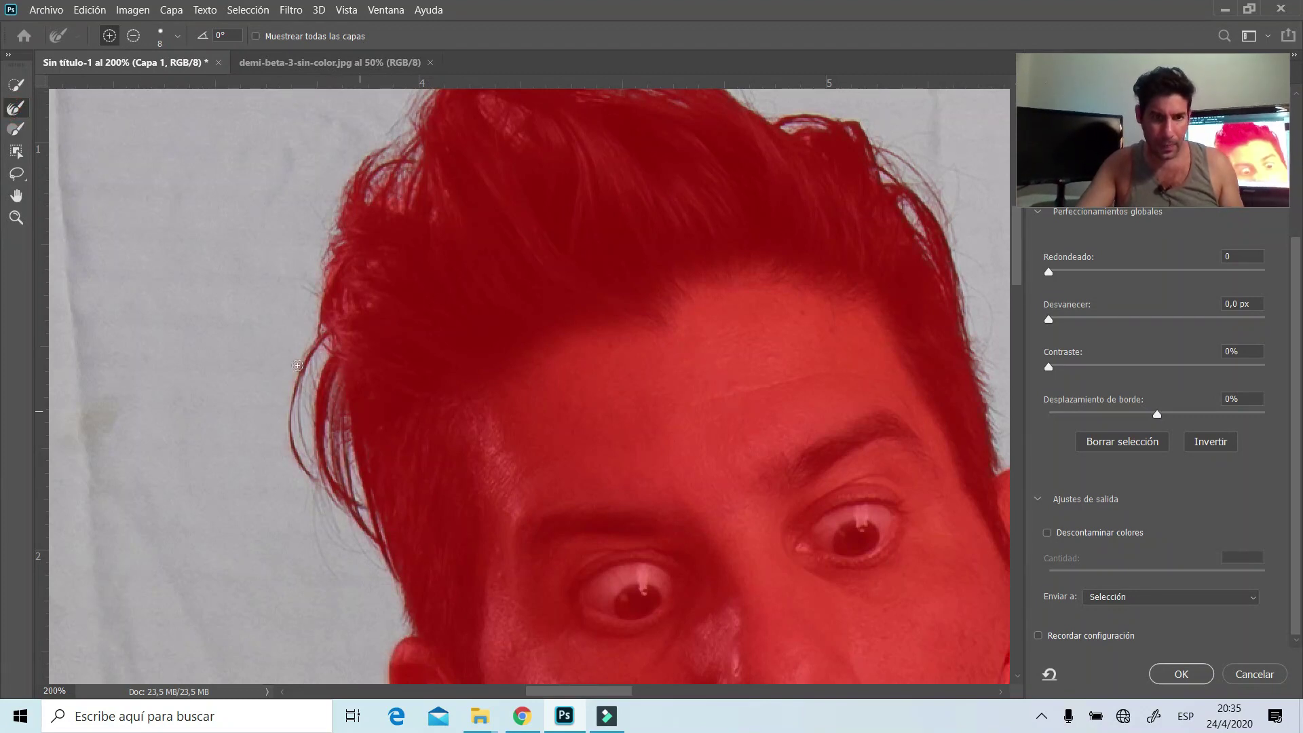
scroll(475, 373, "up", 5)
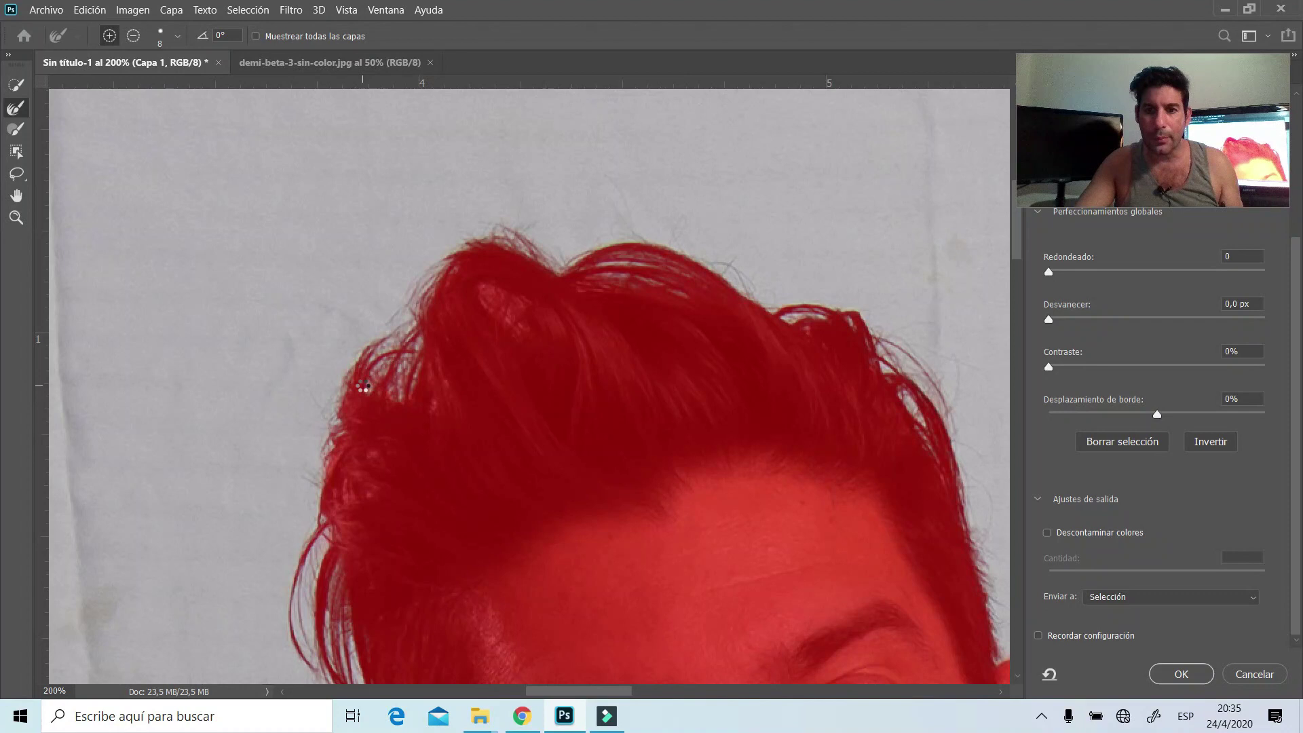
scroll(434, 390, "down", 5)
scroll(500, 394, "down", 1)
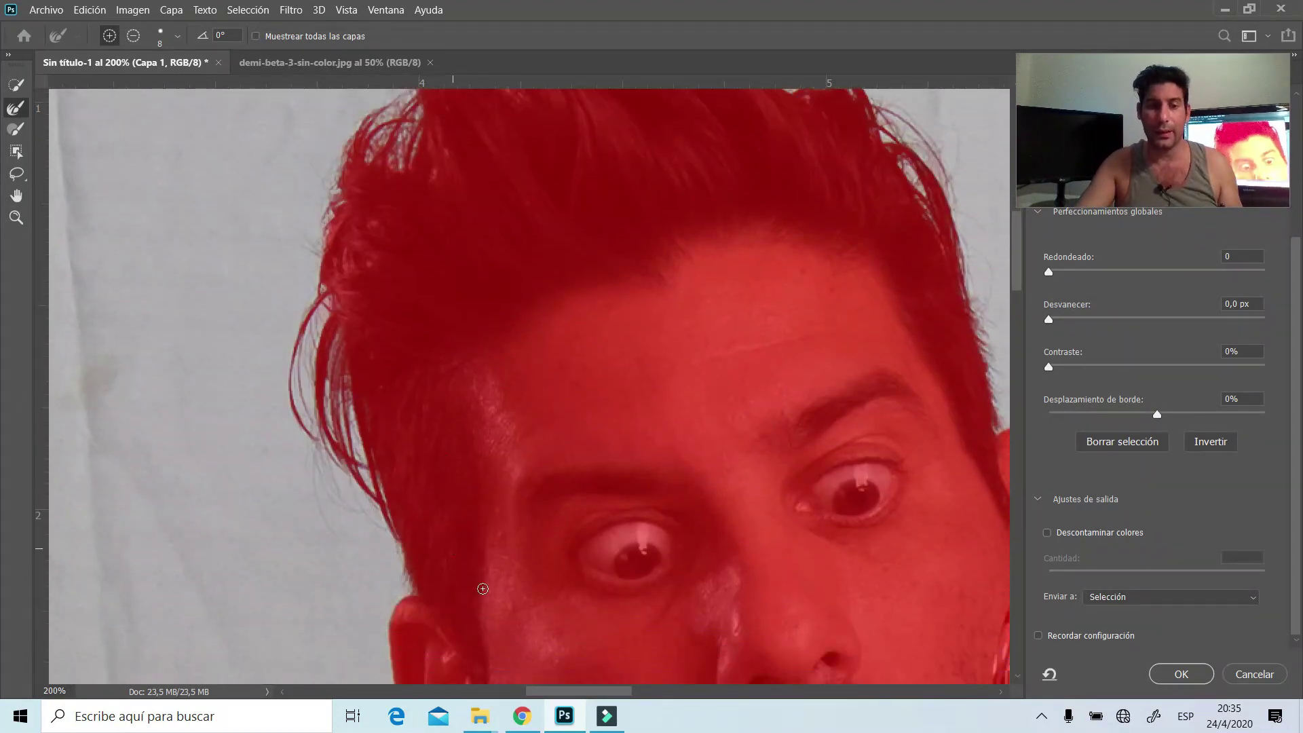
Paint the table edge into the selection with the hard-edged Brush
left_click_drag(579, 691, 604, 691)
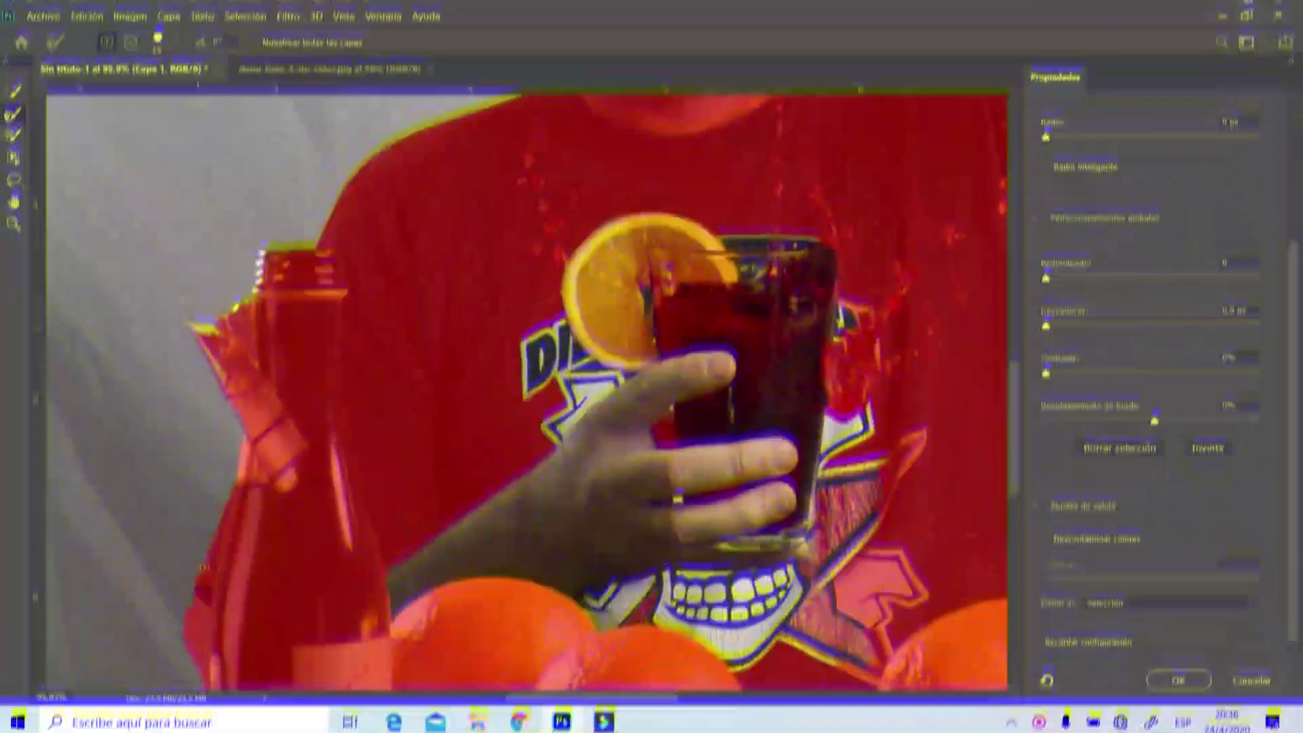
scroll(257, 316, "down", 5)
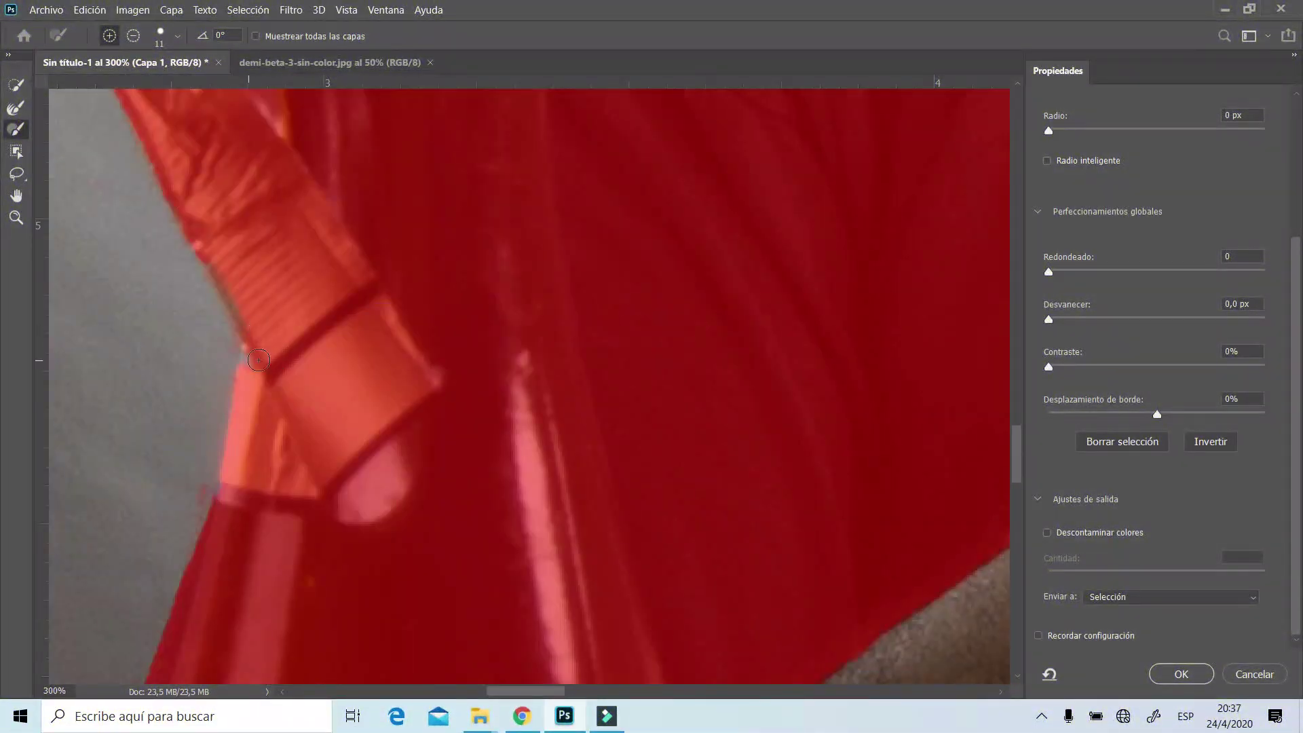
scroll(410, 260, "down", 5)
scroll(385, 378, "down", 3)
scroll(384, 378, "down", 5)
scroll(407, 476, "down", 5)
scroll(407, 475, "left", 5)
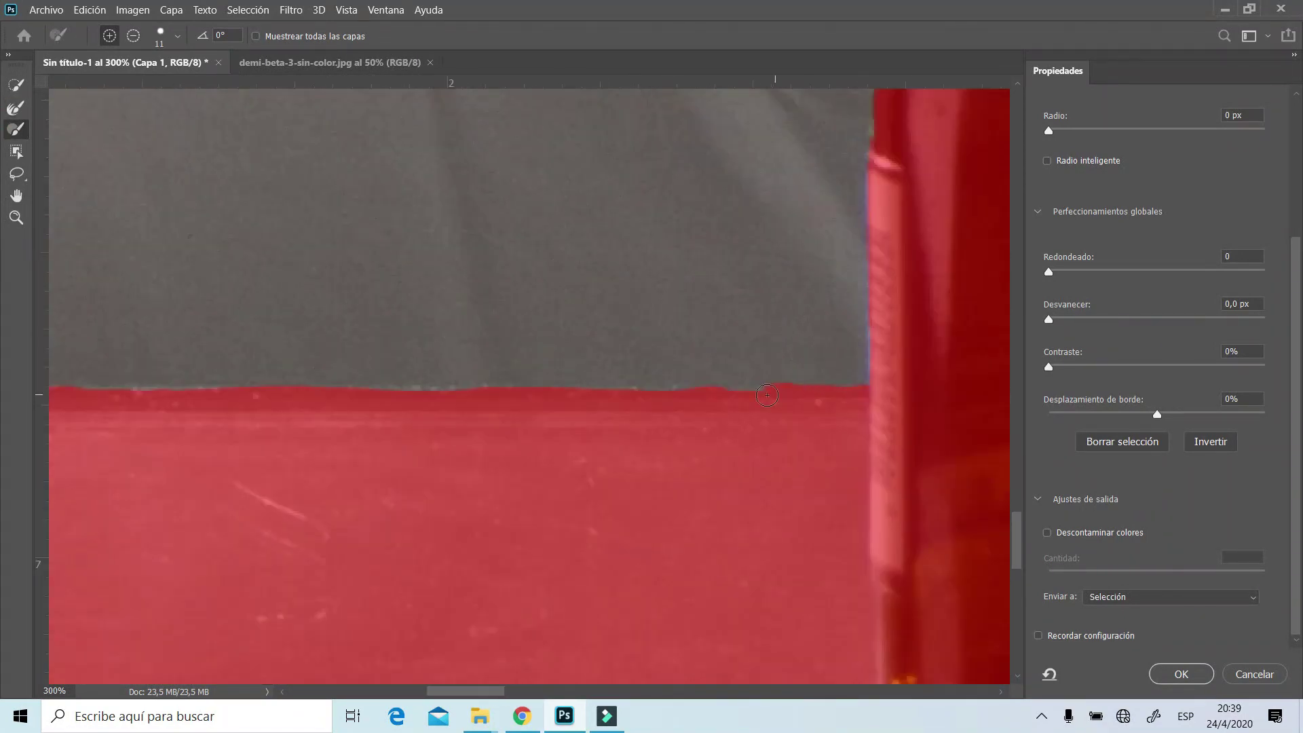
scroll(454, 619, "left", 10)
key("r")
key("b")
left_click_drag(131, 341, 291, 337)
scroll(814, 305, "right", 10)
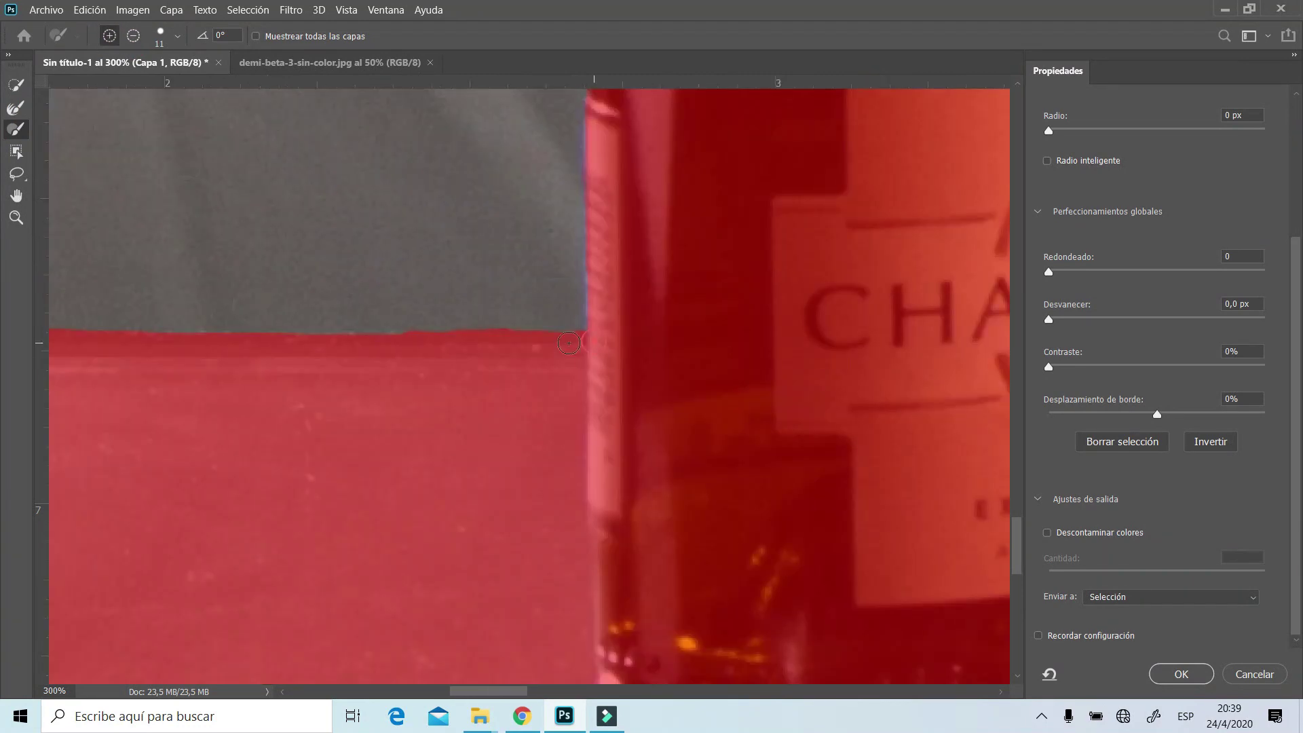
scroll(815, 305, "right", 5)
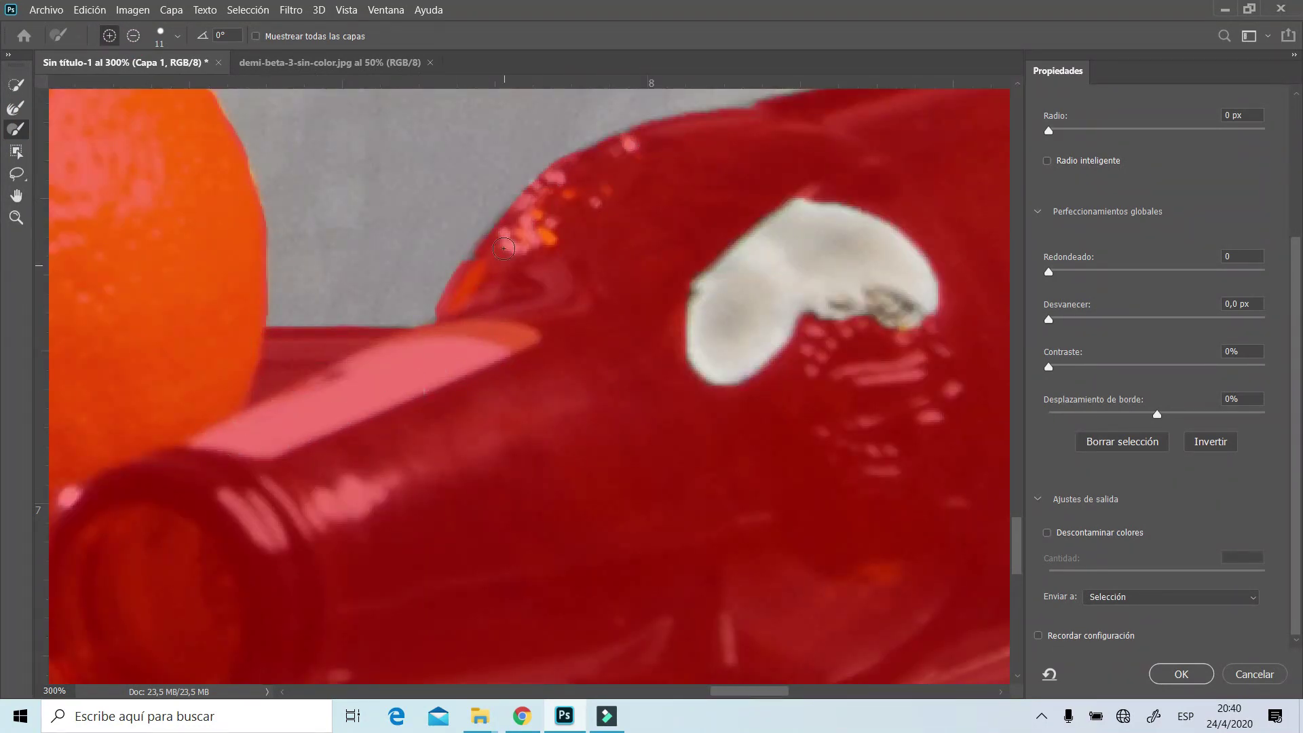
Zoom in on the raised hand and bottle and refine the selection along their edges
key("z")
key("ctrl+minus")
left_click(16, 132)
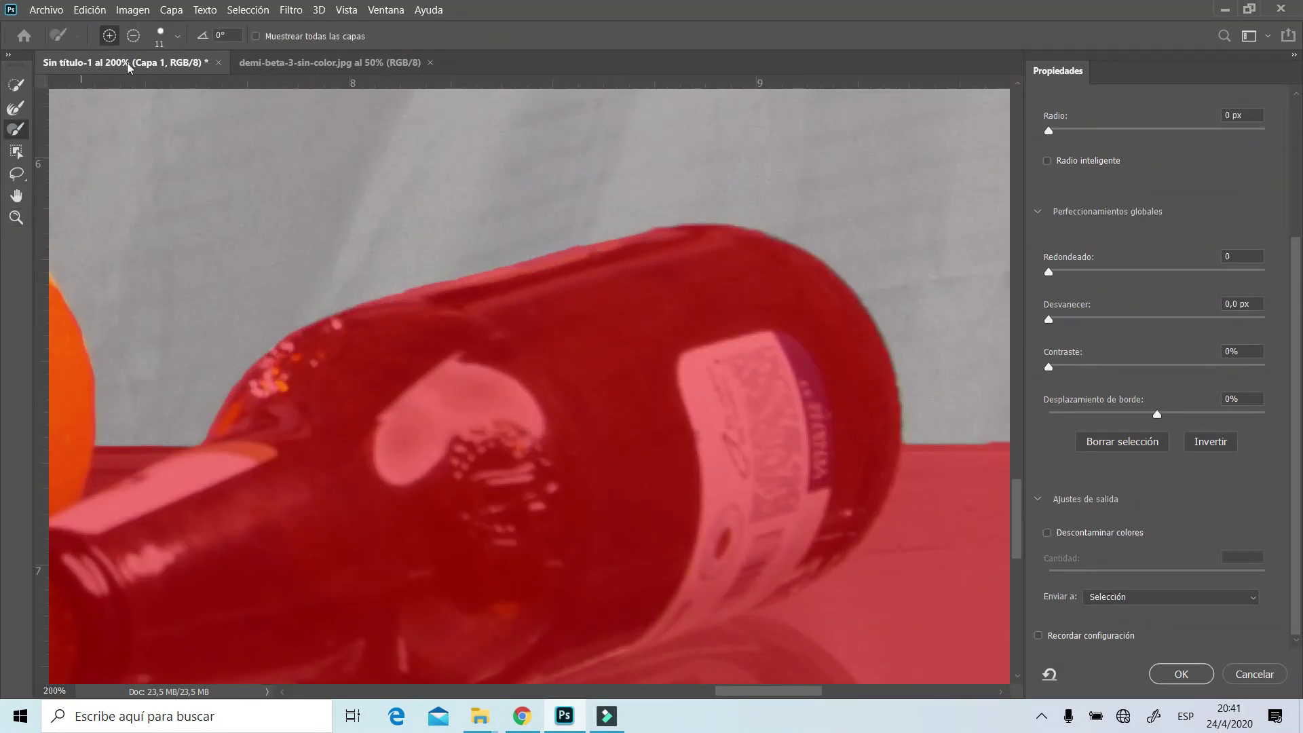
key("r")
scroll(413, 256, "up", 5)
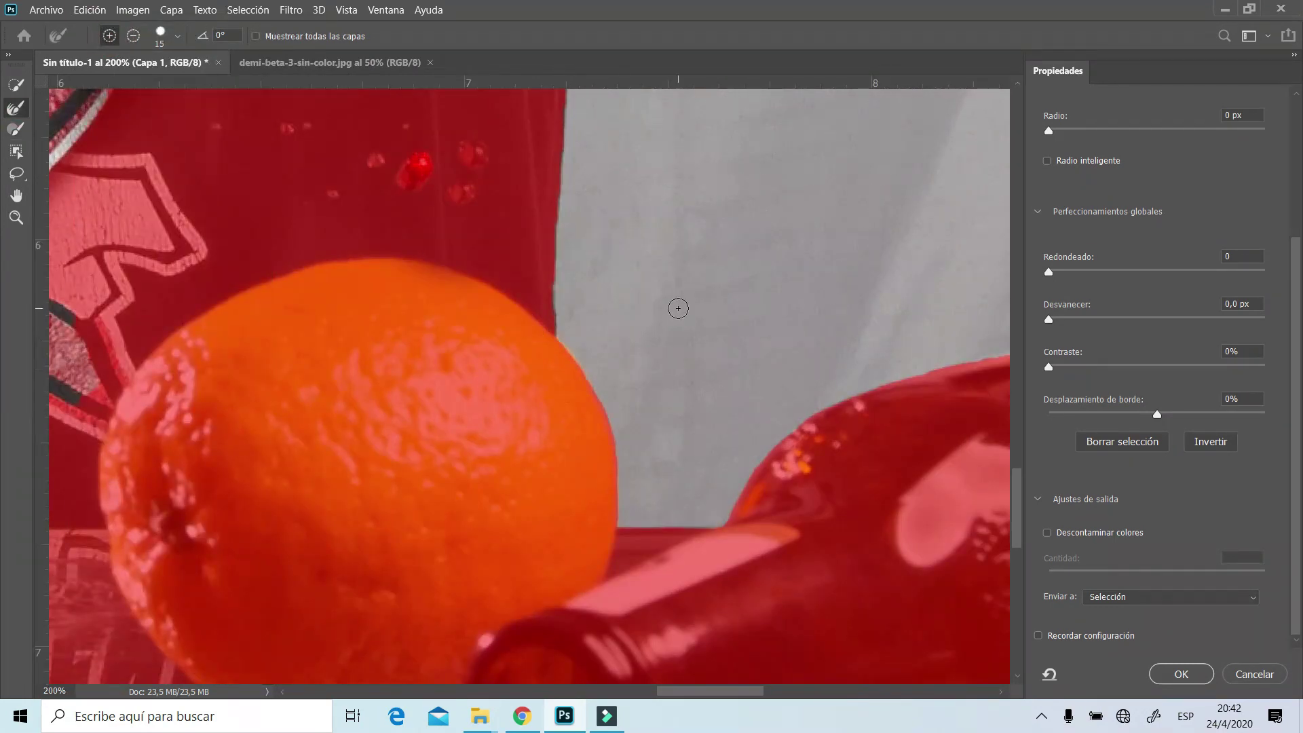
scroll(675, 306, "up", 10)
scroll(676, 306, "left", 3)
key("ctrl+minus")
scroll(543, 339, "up", 5)
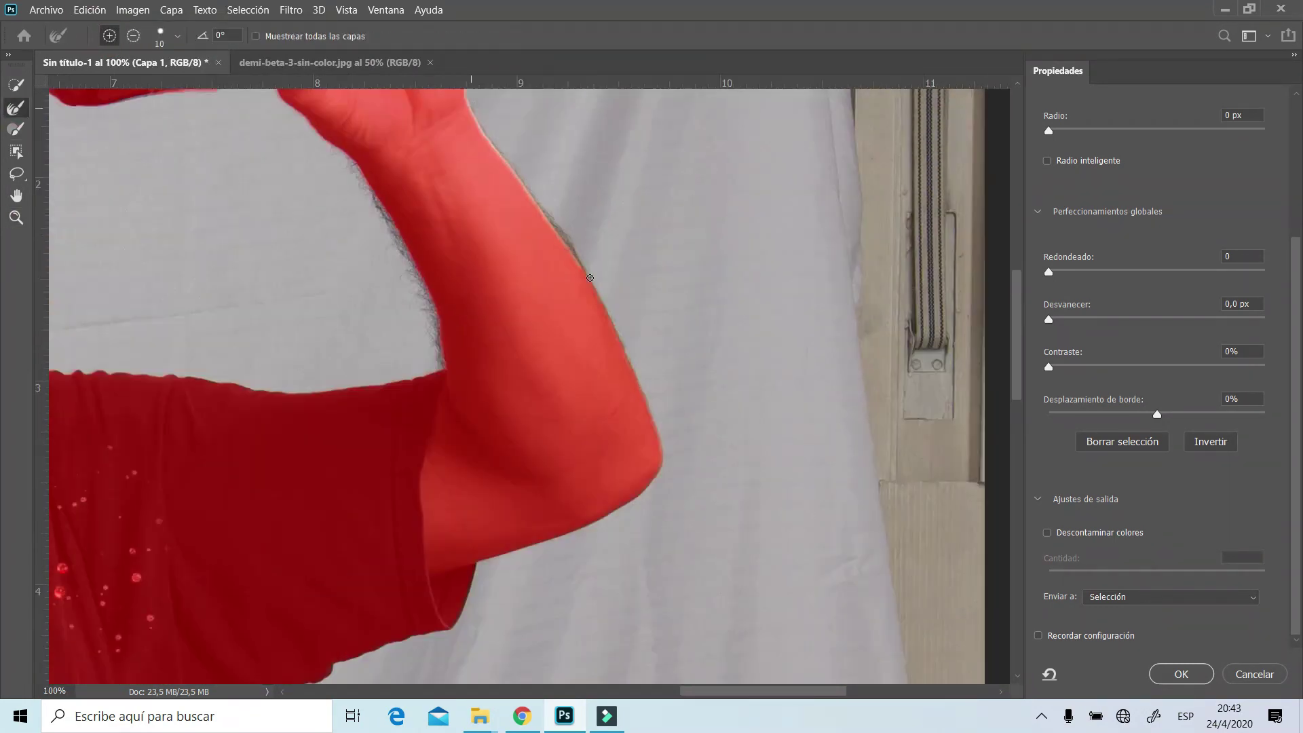
scroll(475, 204, "up", 5)
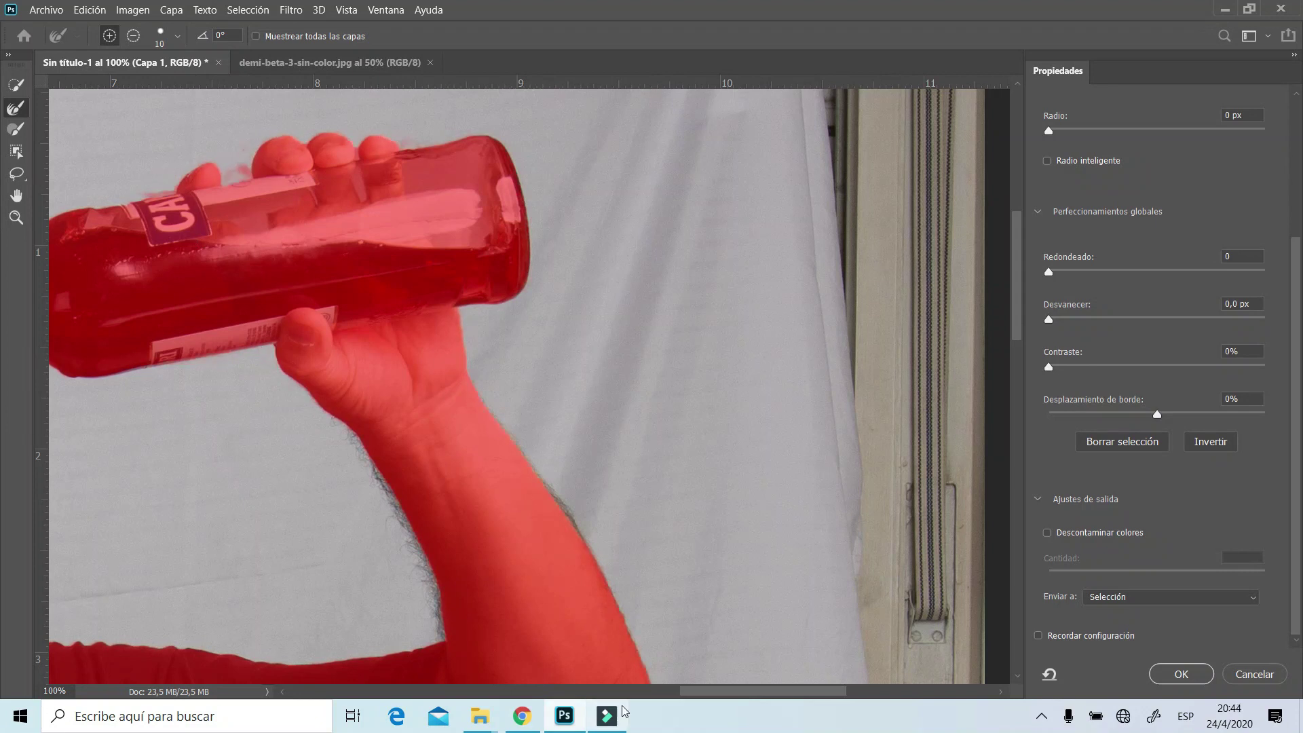
key("ctrl+plus")
scroll(587, 279, "up", 3)
key("b")
scroll(353, 325, "up", 3)
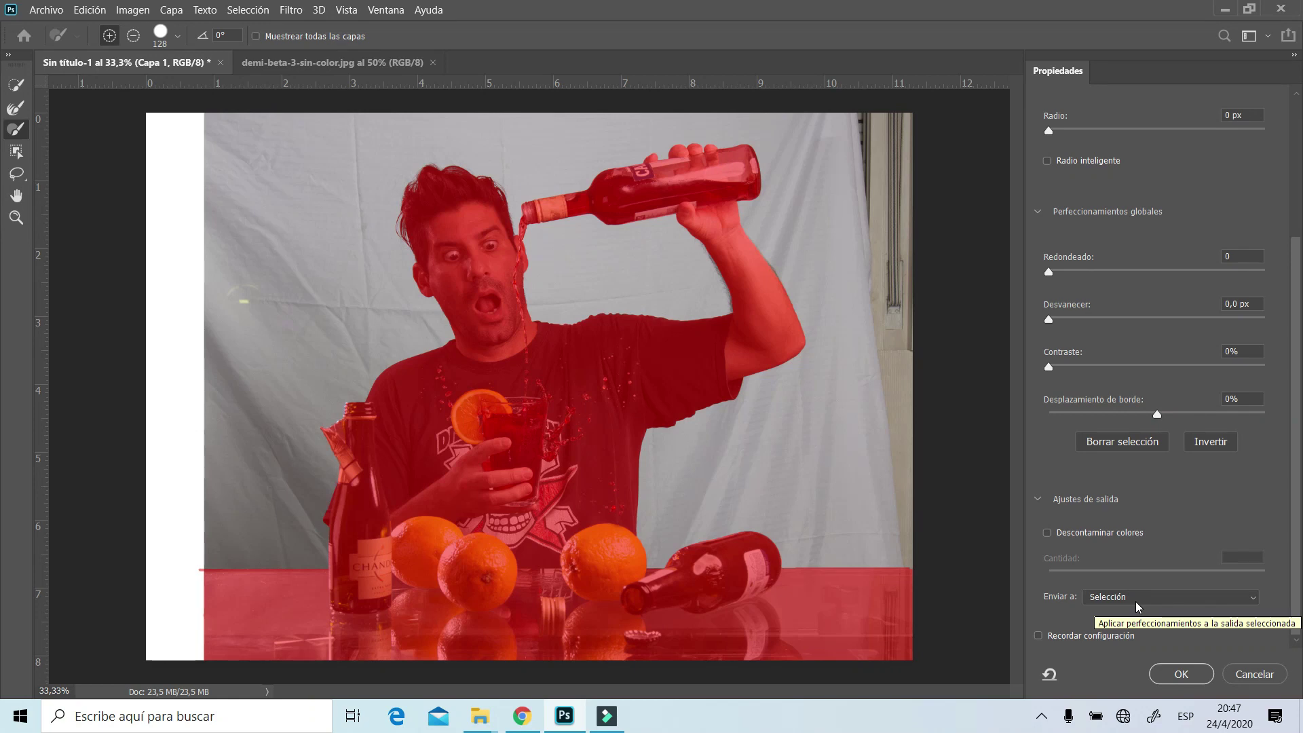
Output the refined selection to a new layer and apply Select and Mask
left_click(1140, 599)
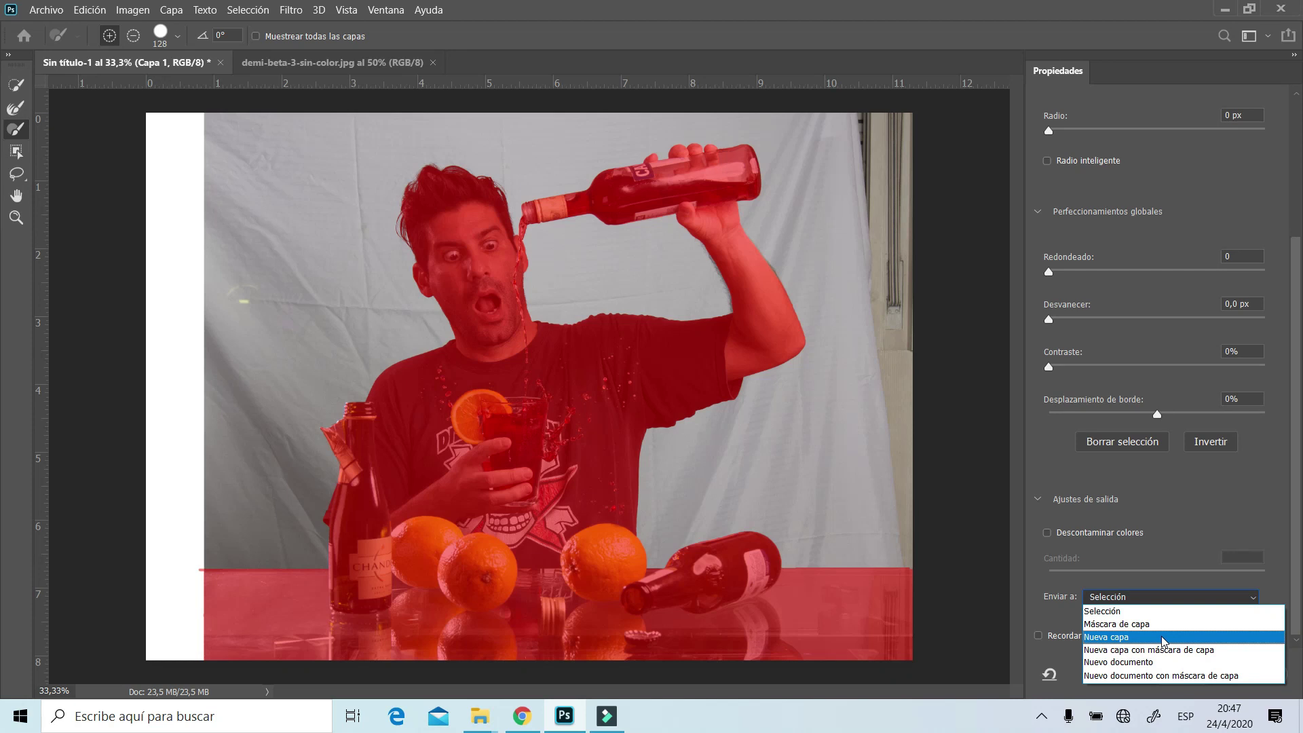
left_click(1164, 638)
left_click(1163, 670)
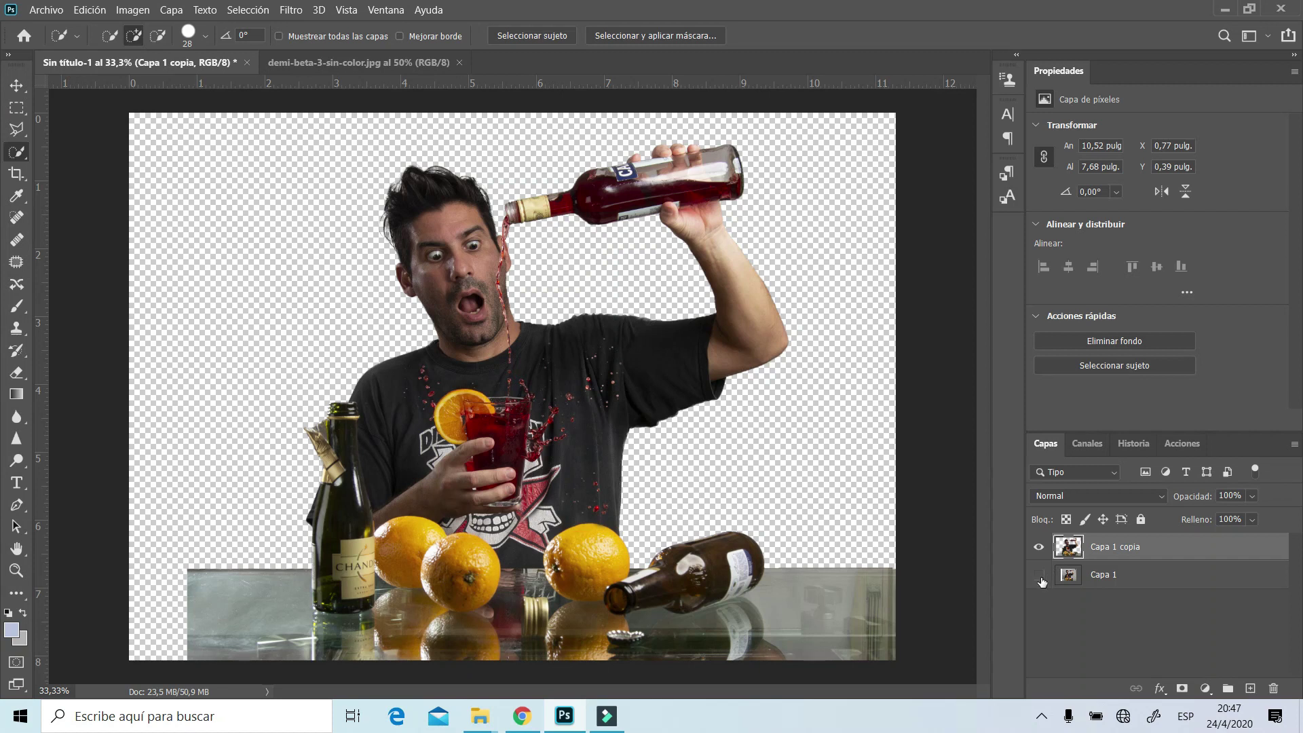
Check the cut-out alone, hide Capa 1 copia, and duplicate Capa 1 into Capa 1 copia 2
left_click(1039, 575)
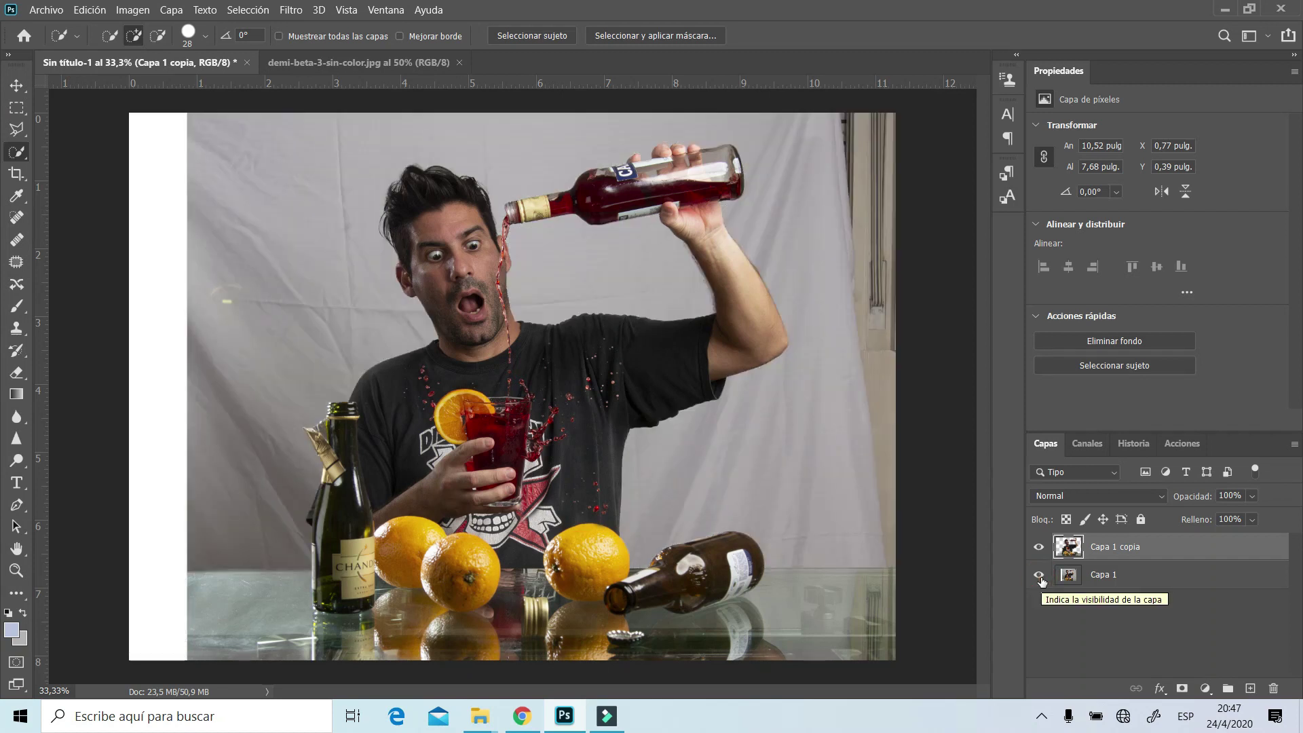
left_click(1040, 547)
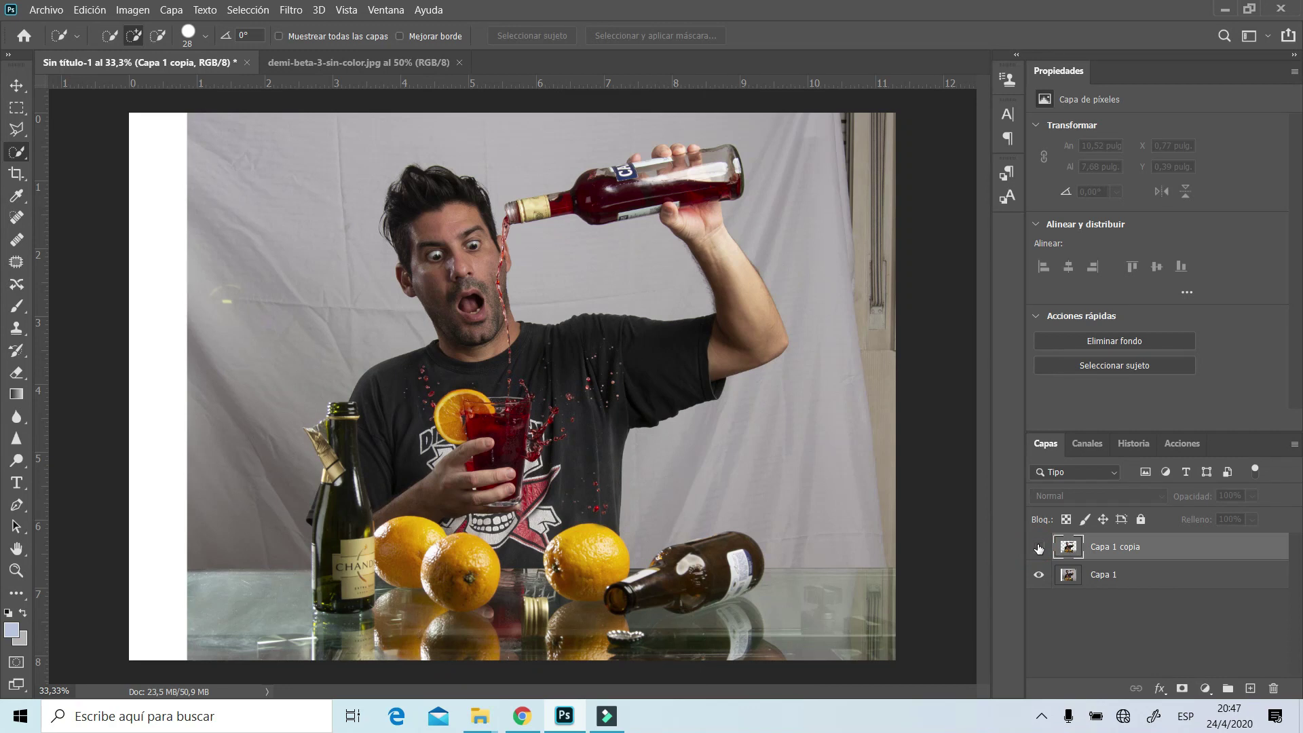
left_click(1039, 548)
left_click(1039, 574)
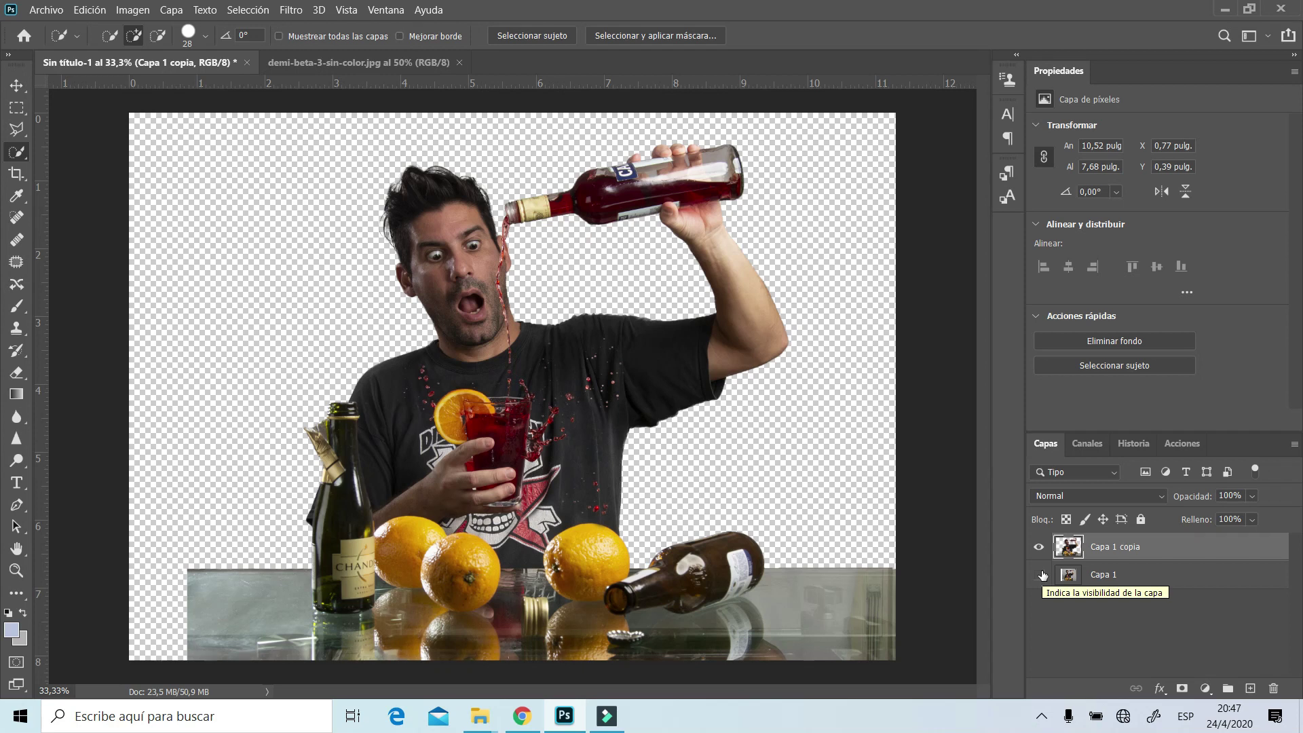
left_click(1039, 574)
left_click(1039, 547)
left_click(1116, 578)
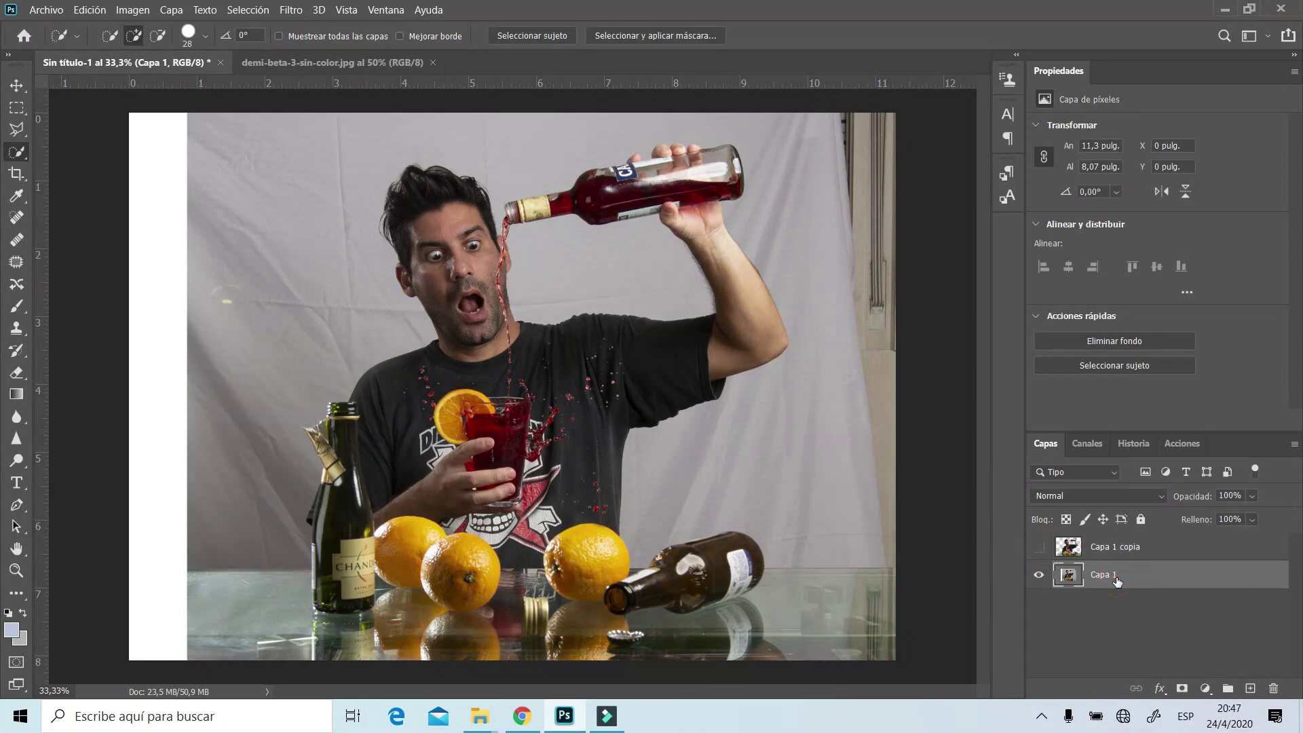
key("ctrl+j")
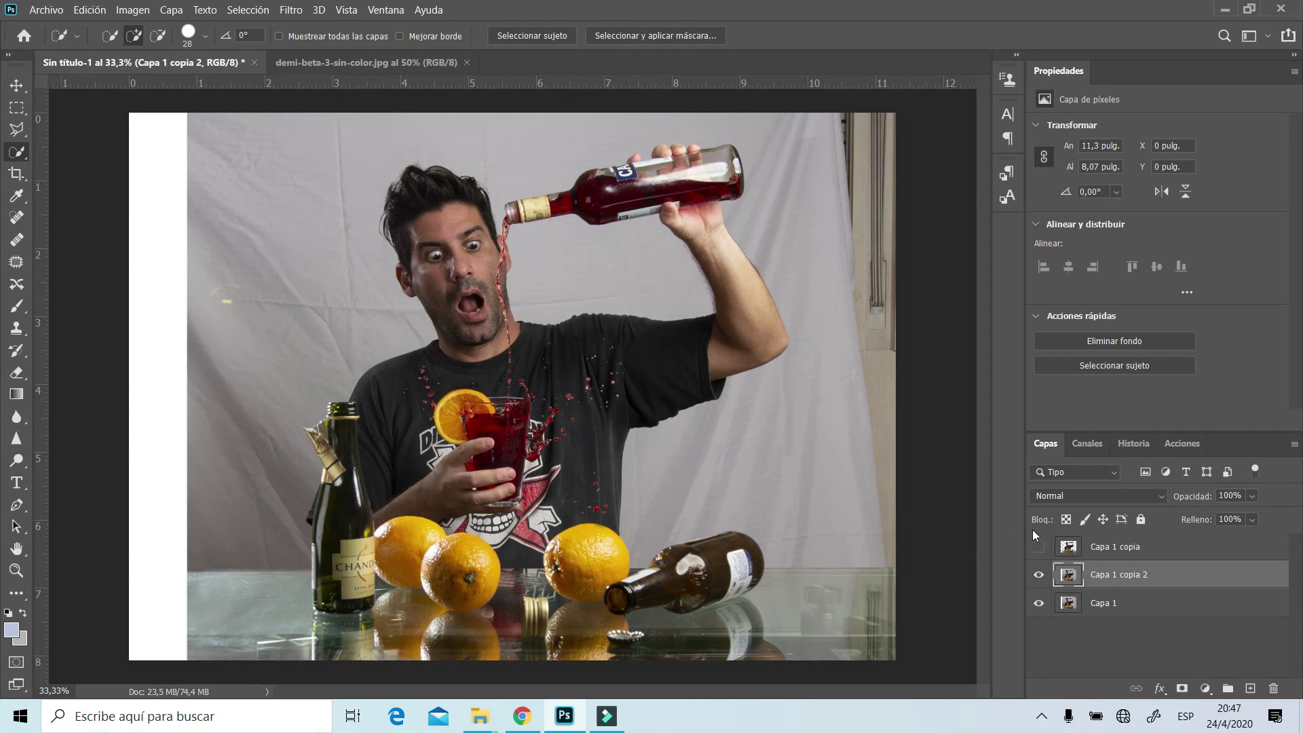
Load Capa 1 copia's outline as a selection, then hide that layer again
left_click(1039, 547)
left_click(1073, 552, "ctrl")
left_click(1038, 548)
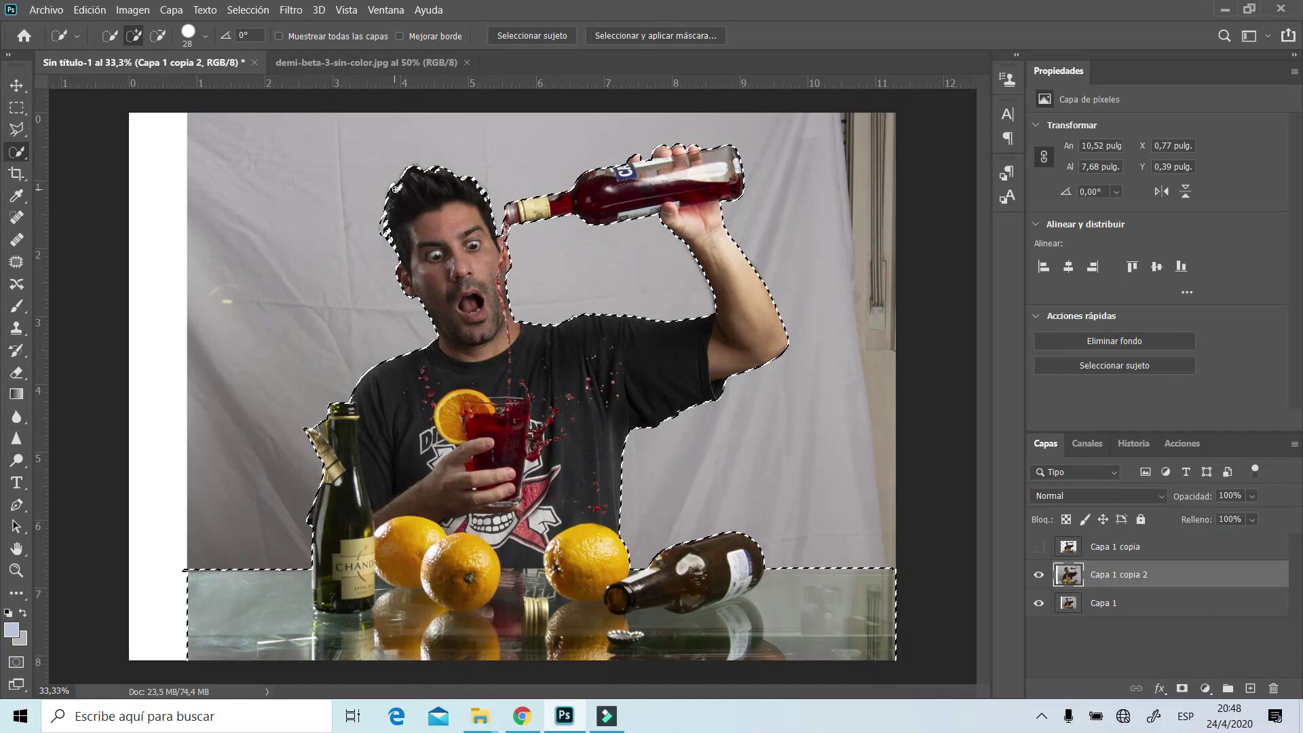
Fill the subject area with Content-Aware backdrop fabric via Edit > Fill
left_click(80, 11)
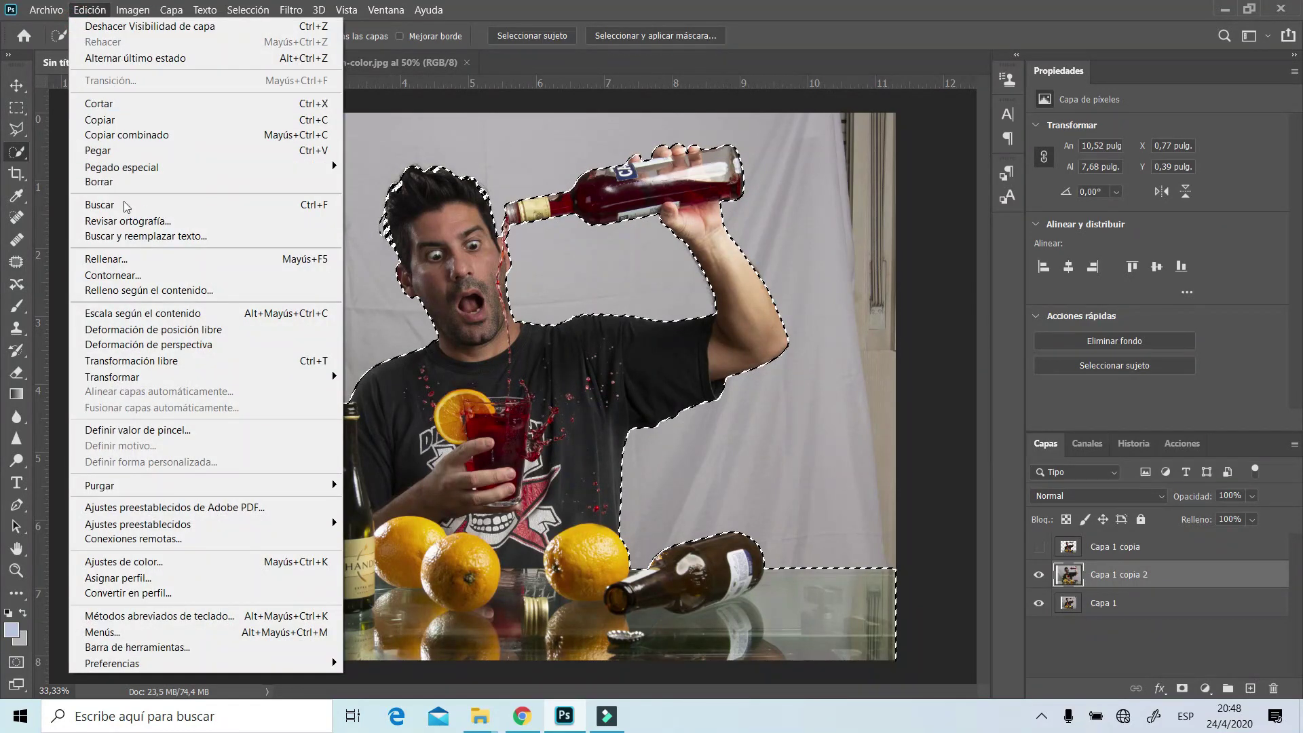
left_click(124, 260)
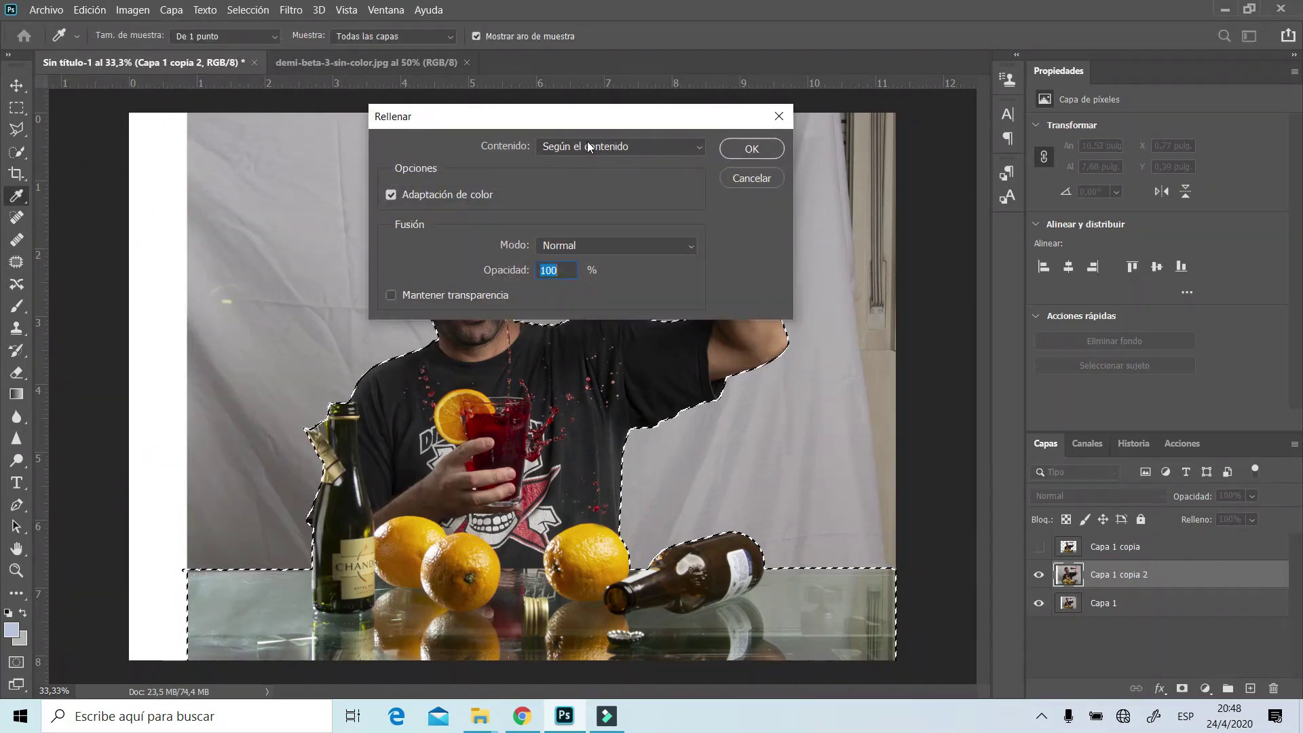
left_click(737, 145)
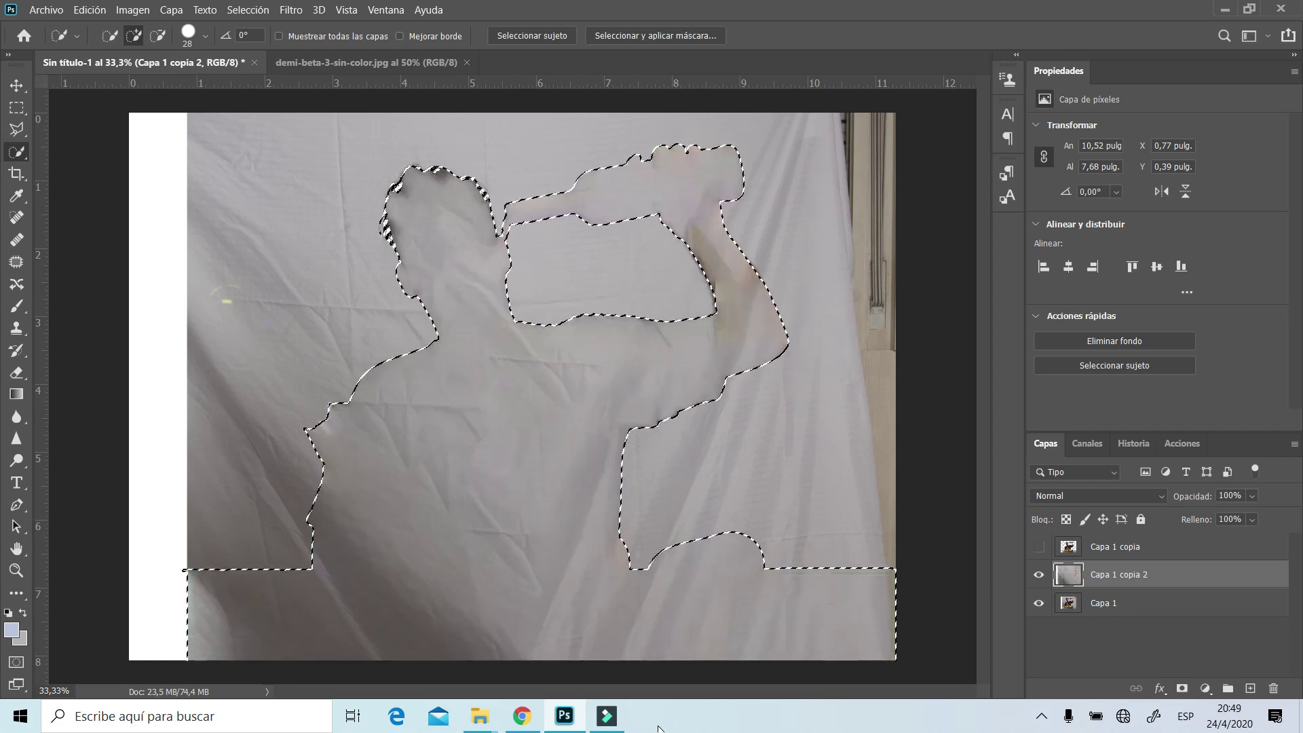
Deselect, then spot-heal the leftover seams around the head, bottle neck, shoulder and lower areas
left_click(239, 11)
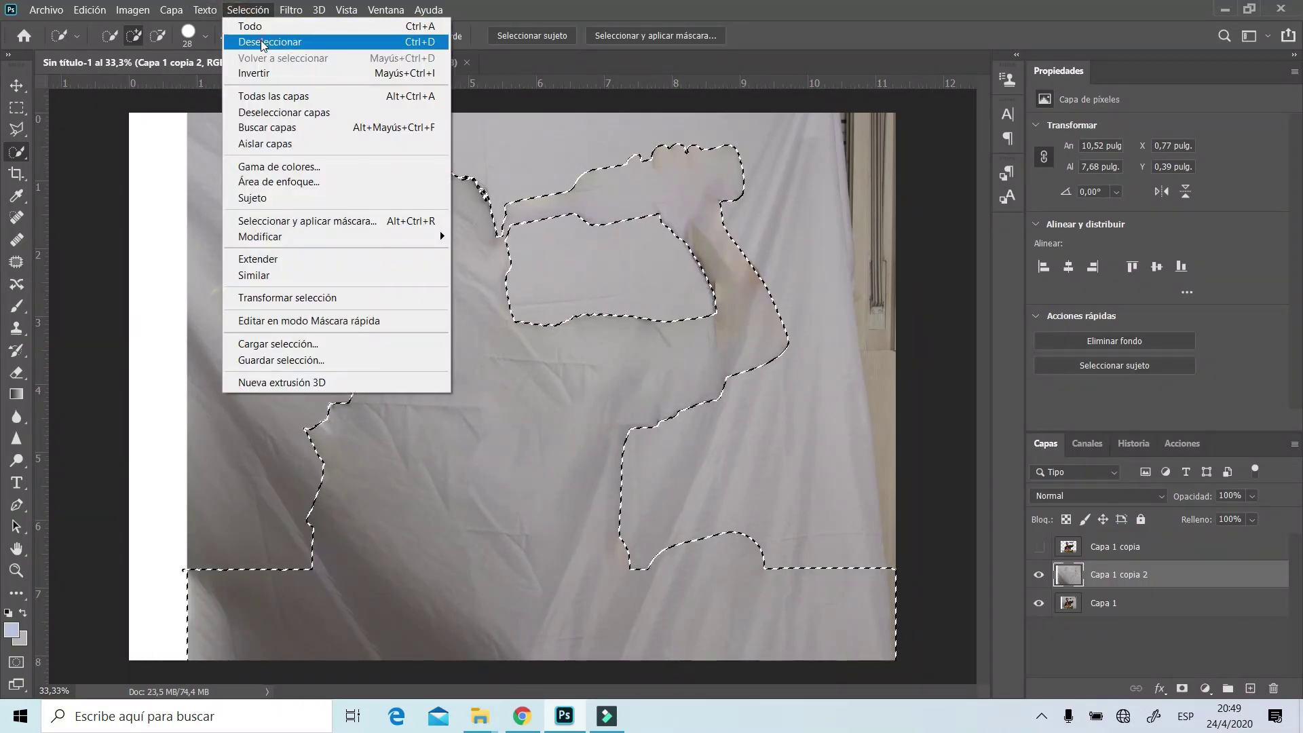
left_click(272, 42)
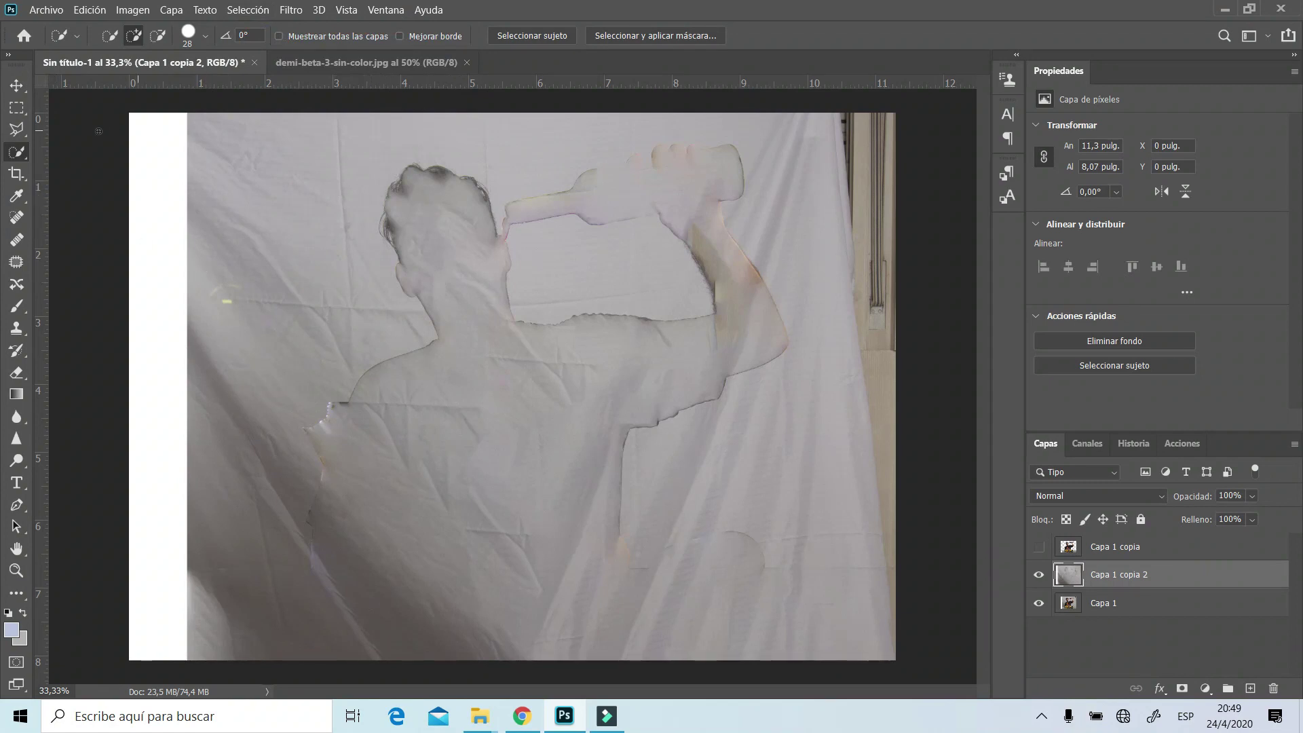
left_click(17, 217)
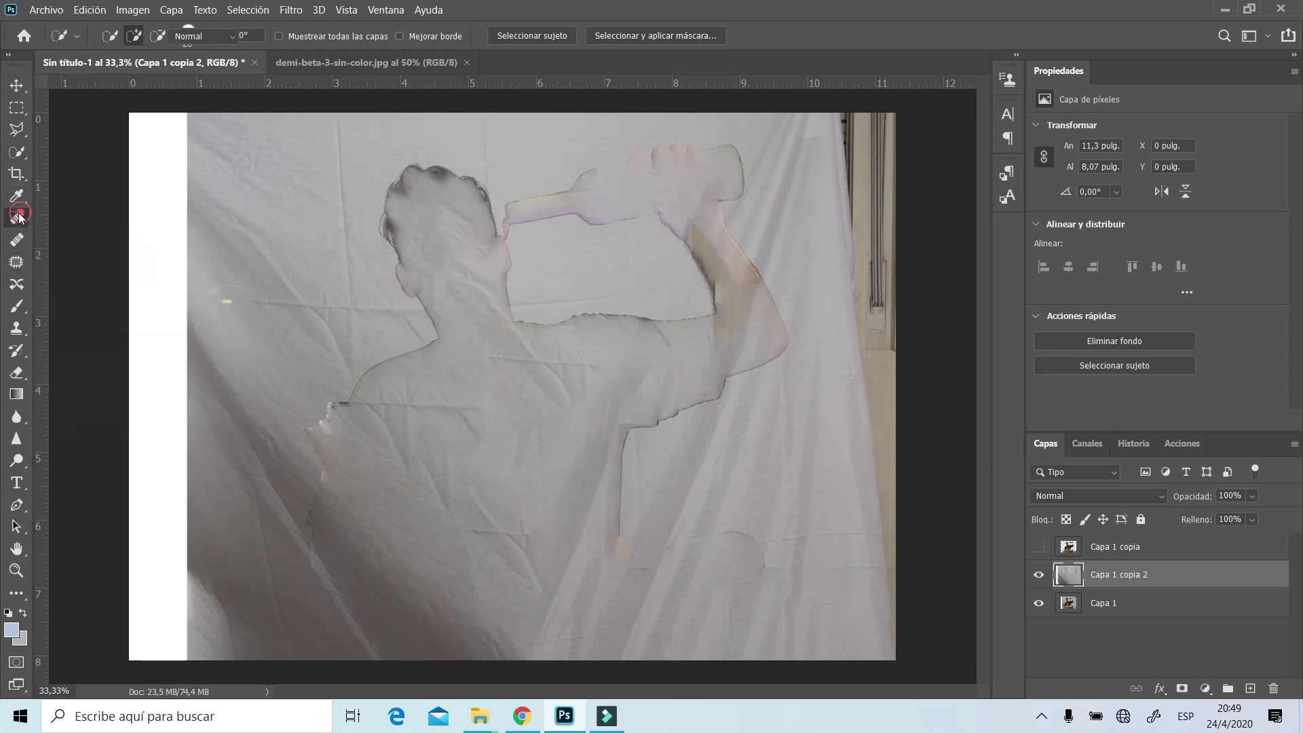
mouse_move(402, 173)
left_mouse_down()
mouse_move(403, 266)
mouse_move(429, 321)
left_mouse_up()
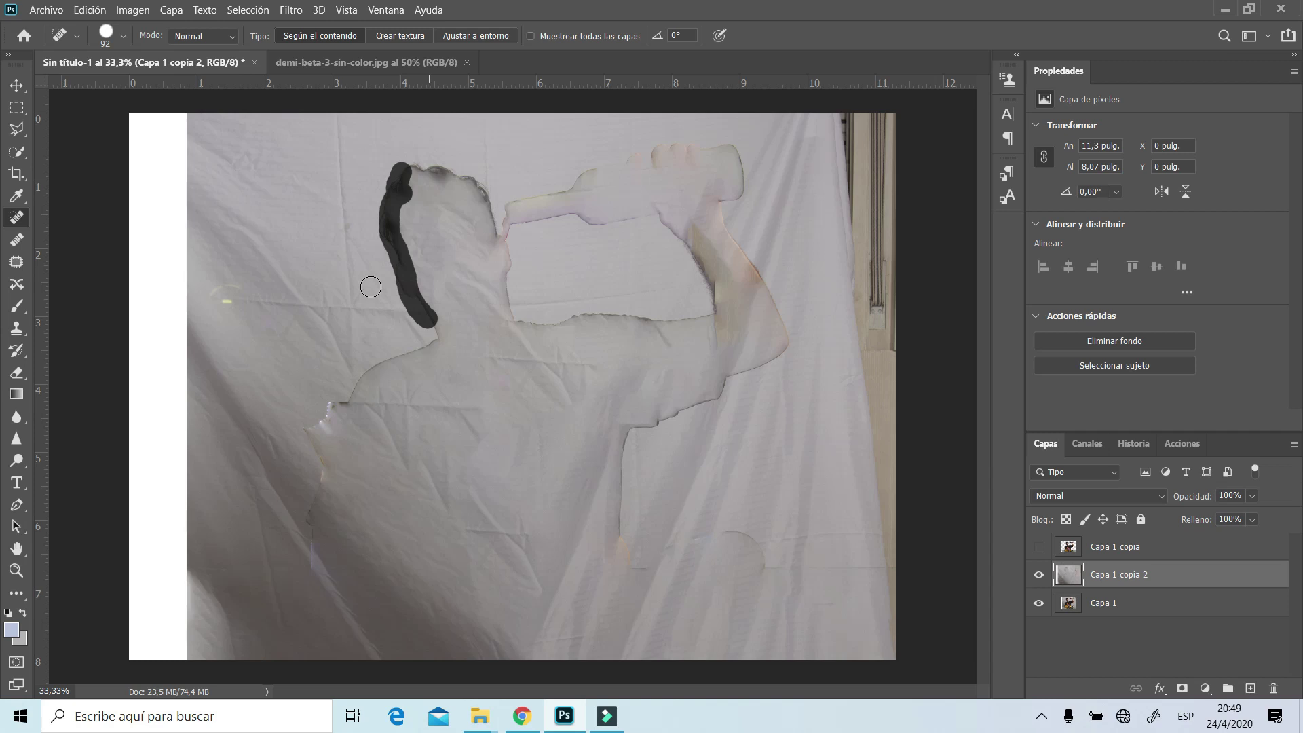
mouse_move(397, 182)
left_mouse_down()
mouse_move(407, 169)
mouse_move(504, 216)
mouse_move(553, 199)
left_mouse_up()
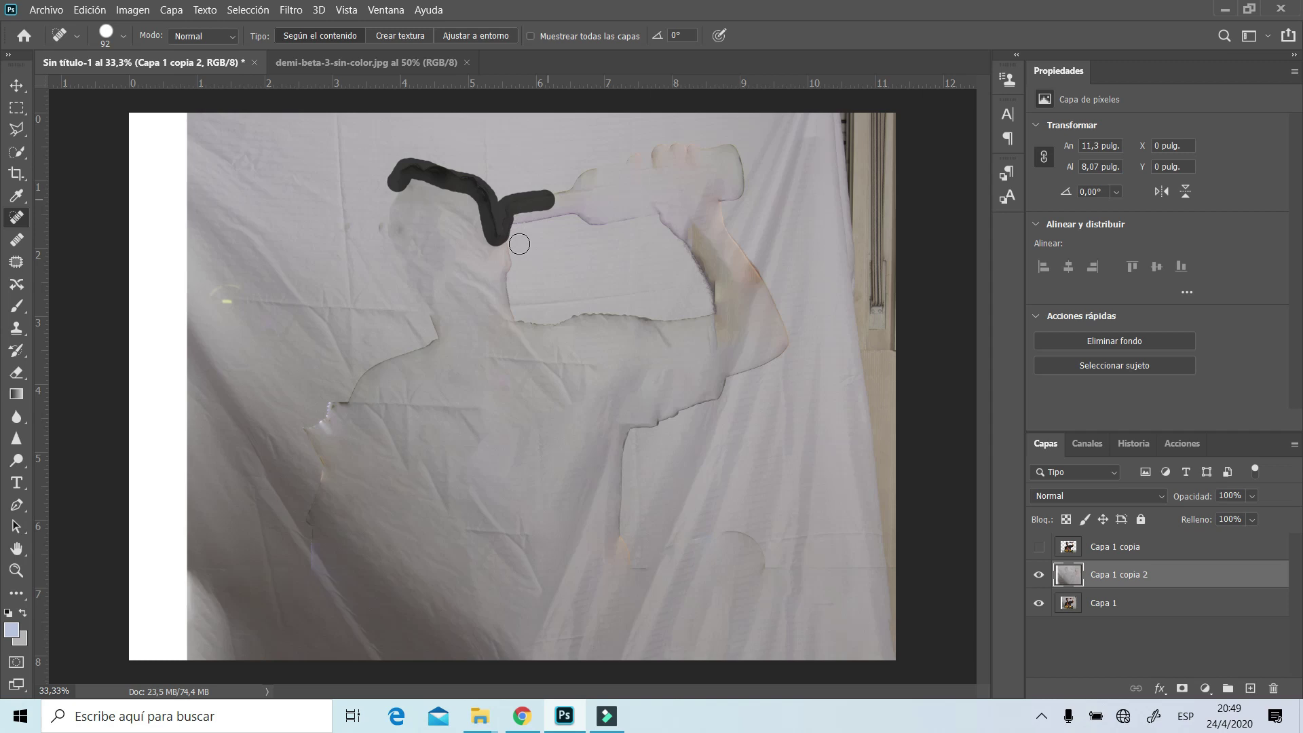
mouse_move(500, 233)
left_mouse_down()
mouse_move(620, 305)
mouse_move(718, 310)
mouse_move(788, 353)
left_mouse_up()
left_click_drag(669, 418, 791, 350)
left_click_drag(394, 358, 312, 452)
mouse_move(619, 424)
left_mouse_down()
mouse_move(617, 521)
mouse_move(767, 546)
left_mouse_up()
left_click_drag(537, 200, 609, 175)
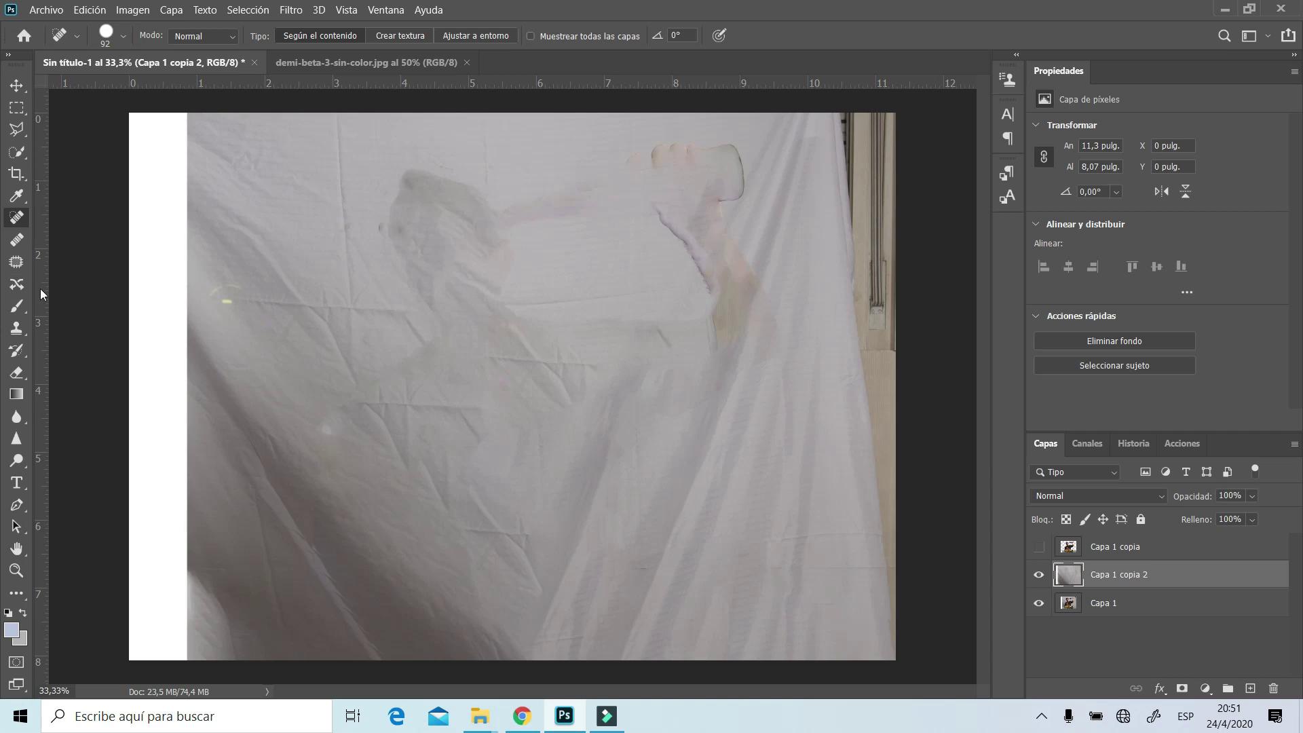
With the Patch tool, patch the grey stain near the top using clean fabric from below
left_click(13, 265)
left_click_drag(471, 165, 376, 221)
left_click_drag(438, 157, 472, 167)
left_click_drag(469, 221, 547, 454)
left_click(547, 433)
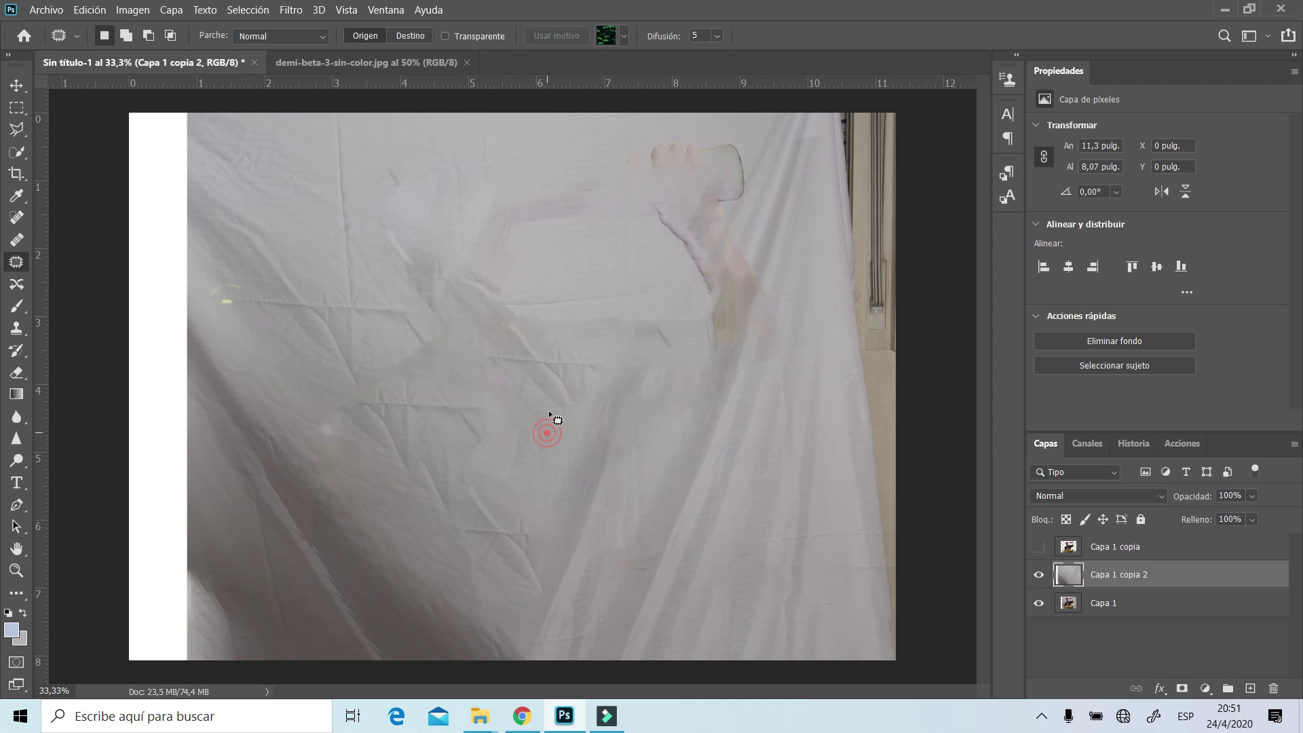
Patch away the ghost hand near the top right with fabric from its left
mouse_move(606, 175)
left_mouse_down()
mouse_move(466, 209)
mouse_move(606, 175)
mouse_move(468, 186)
left_mouse_up()
left_click_drag(601, 152, 756, 251)
left_click_drag(744, 161, 746, 167)
key("ctrl+z")
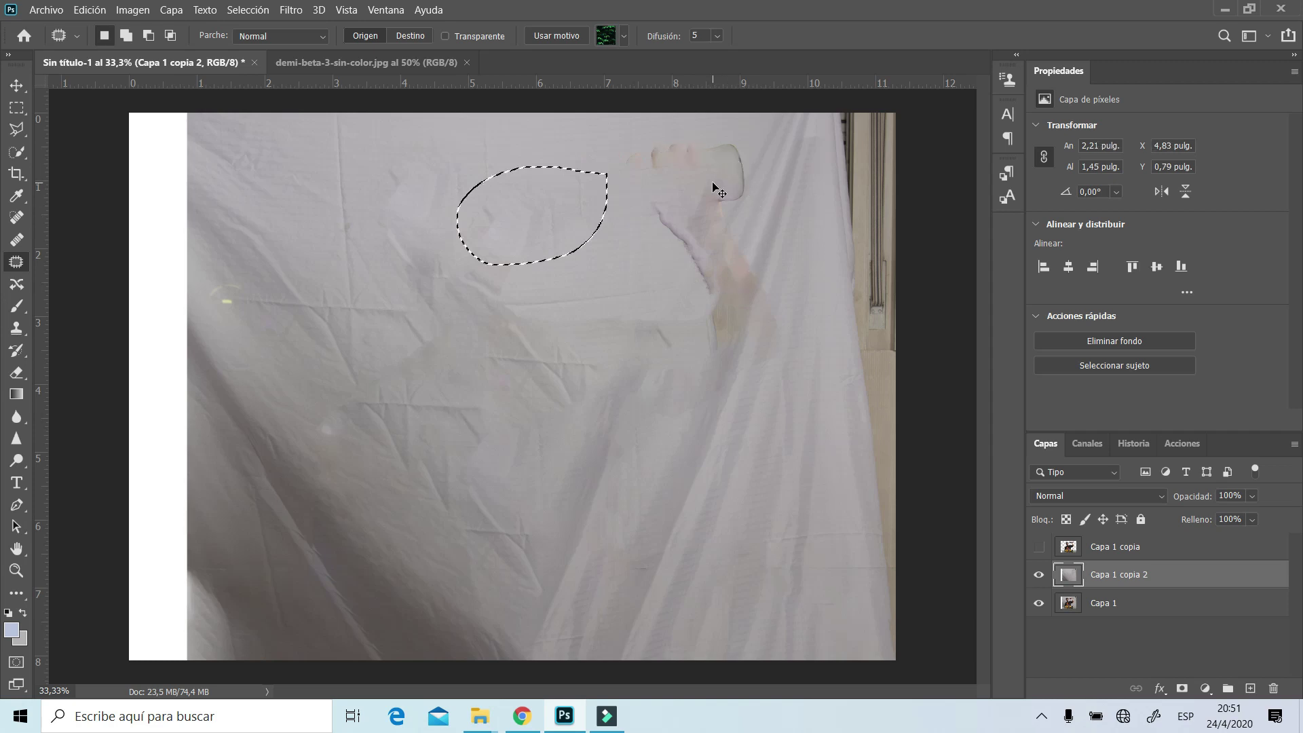
left_click_drag(619, 139, 719, 292)
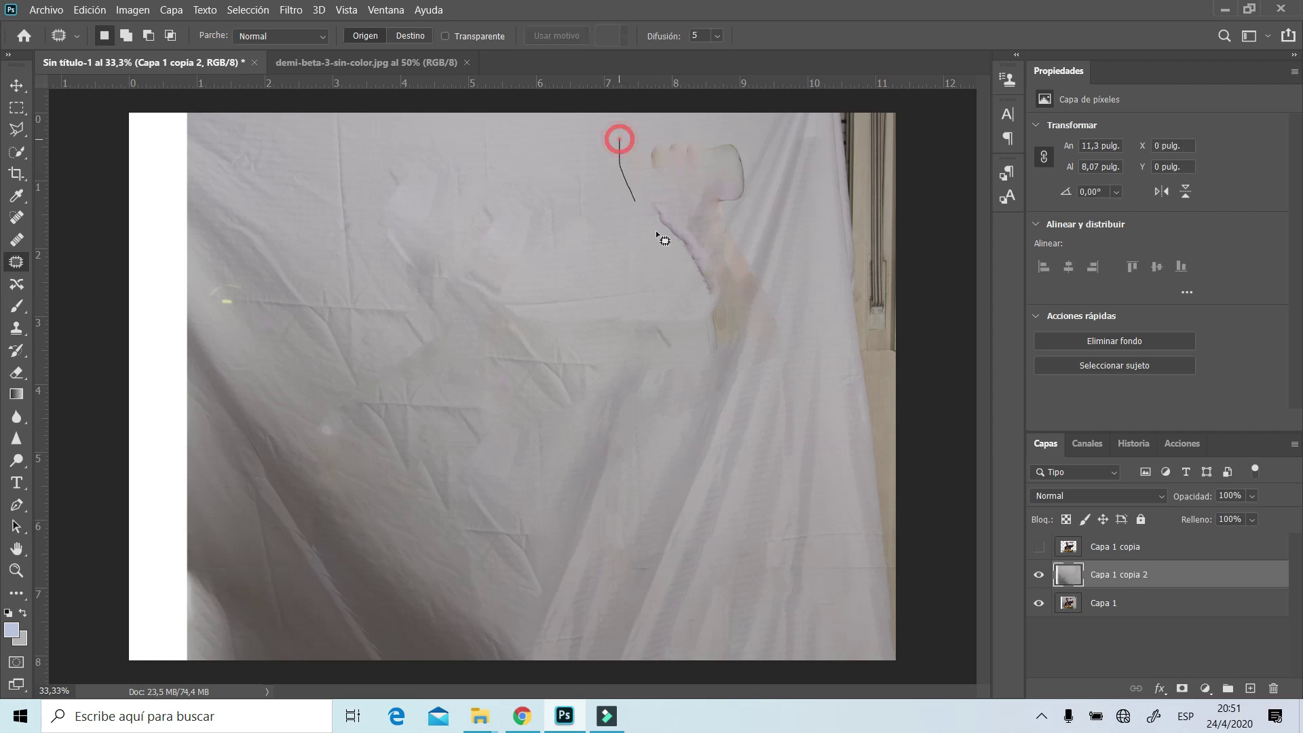
left_click_drag(734, 141, 619, 141)
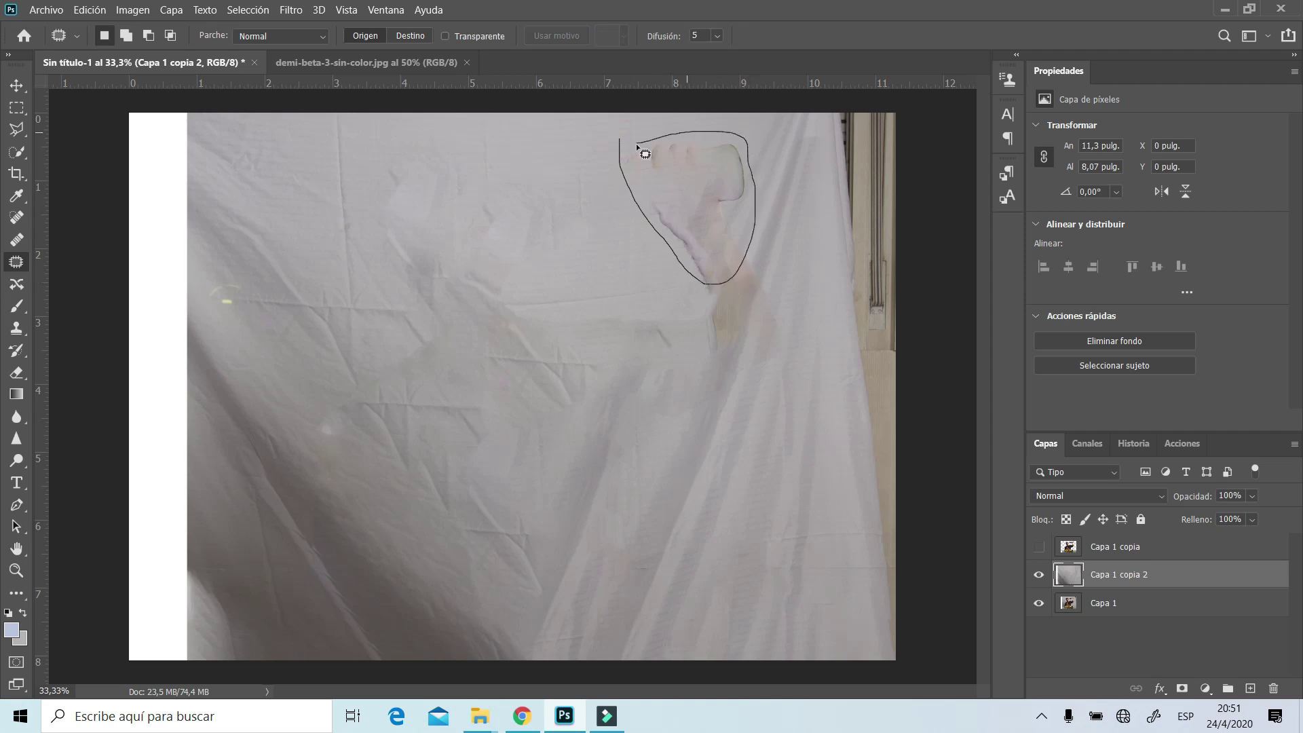
left_click_drag(691, 174, 547, 175)
left_click(618, 236)
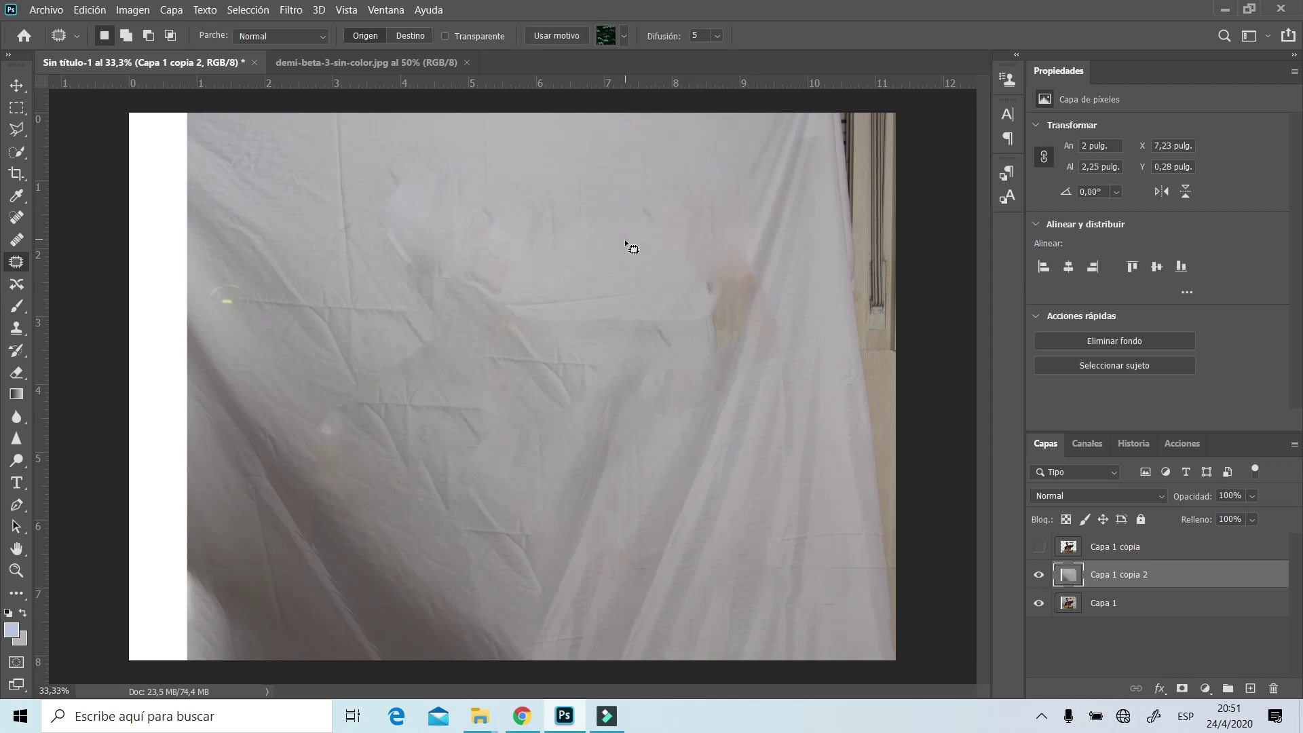
Patch the stain below the hand, the reddish stain and two more leftover marks
left_click_drag(745, 229, 700, 416)
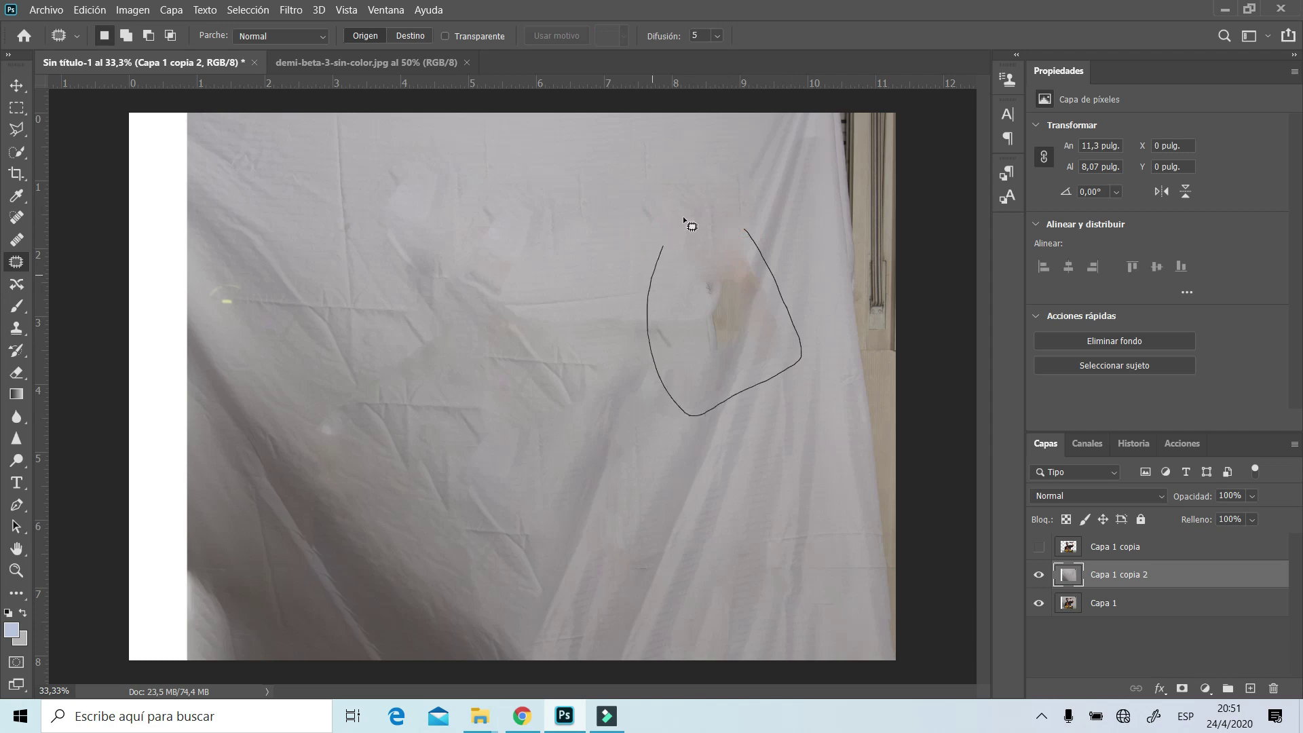
left_click_drag(707, 285, 567, 218)
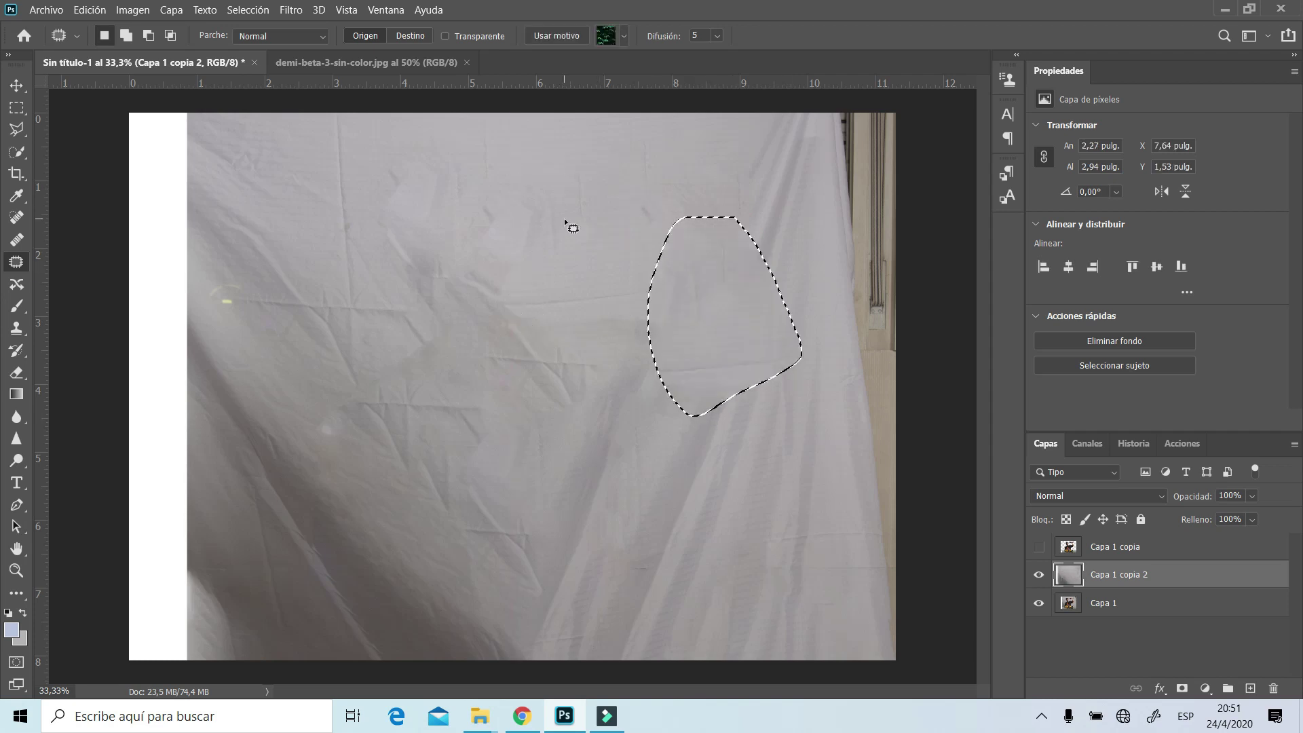
left_click(539, 276)
left_click_drag(637, 188, 596, 198)
left_click(588, 224)
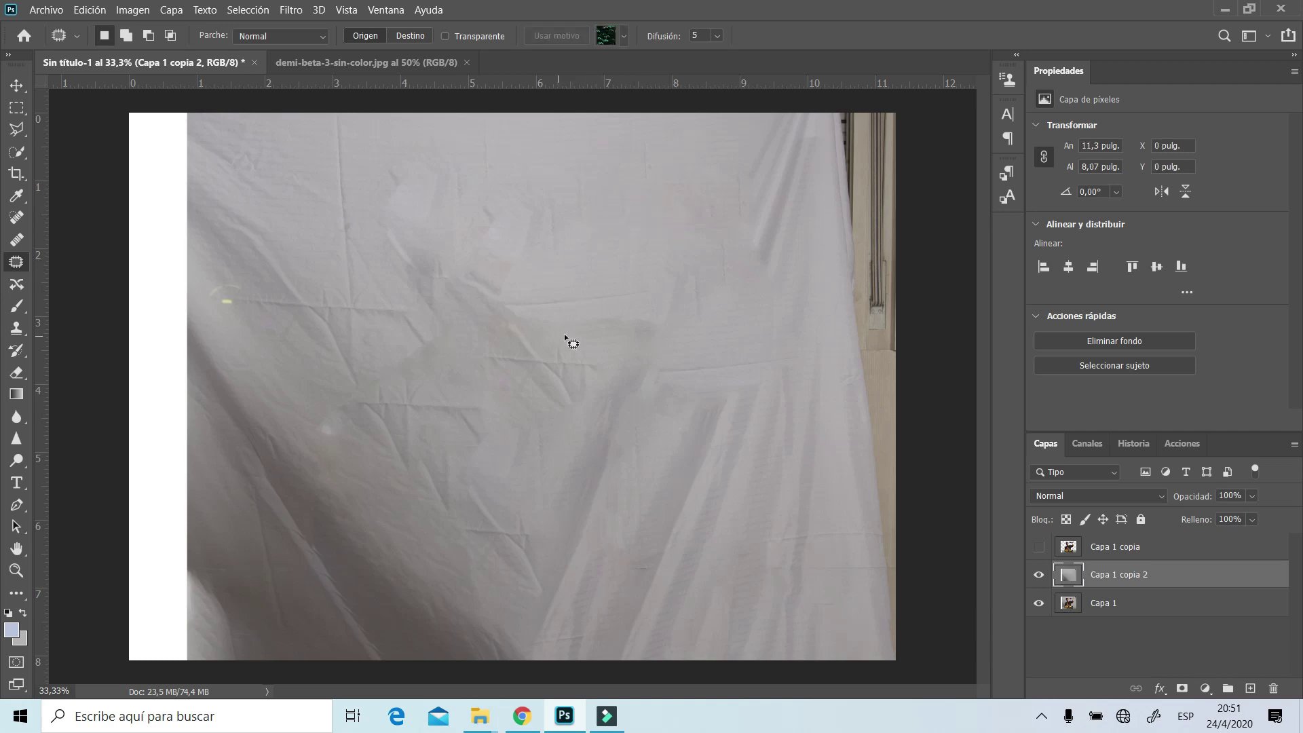
mouse_move(565, 415)
left_mouse_down()
mouse_move(577, 326)
mouse_move(609, 247)
left_mouse_up()
left_click(646, 206)
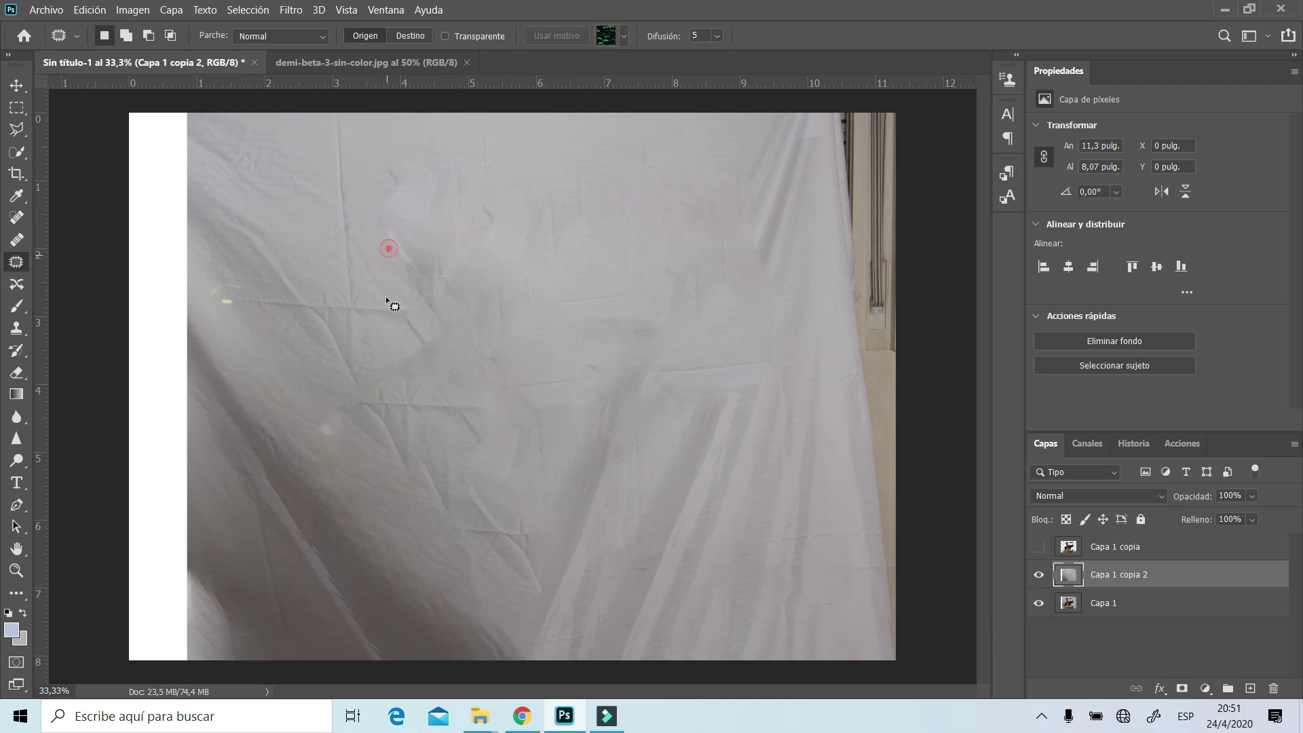
mouse_move(389, 248)
left_mouse_down()
mouse_move(413, 224)
mouse_move(595, 241)
left_mouse_up()
left_click(610, 239)
Patch the ghost area at the top right and a crease in the lower middle
mouse_move(820, 133)
left_mouse_down()
mouse_move(741, 297)
mouse_move(803, 102)
left_mouse_up()
left_click(782, 165)
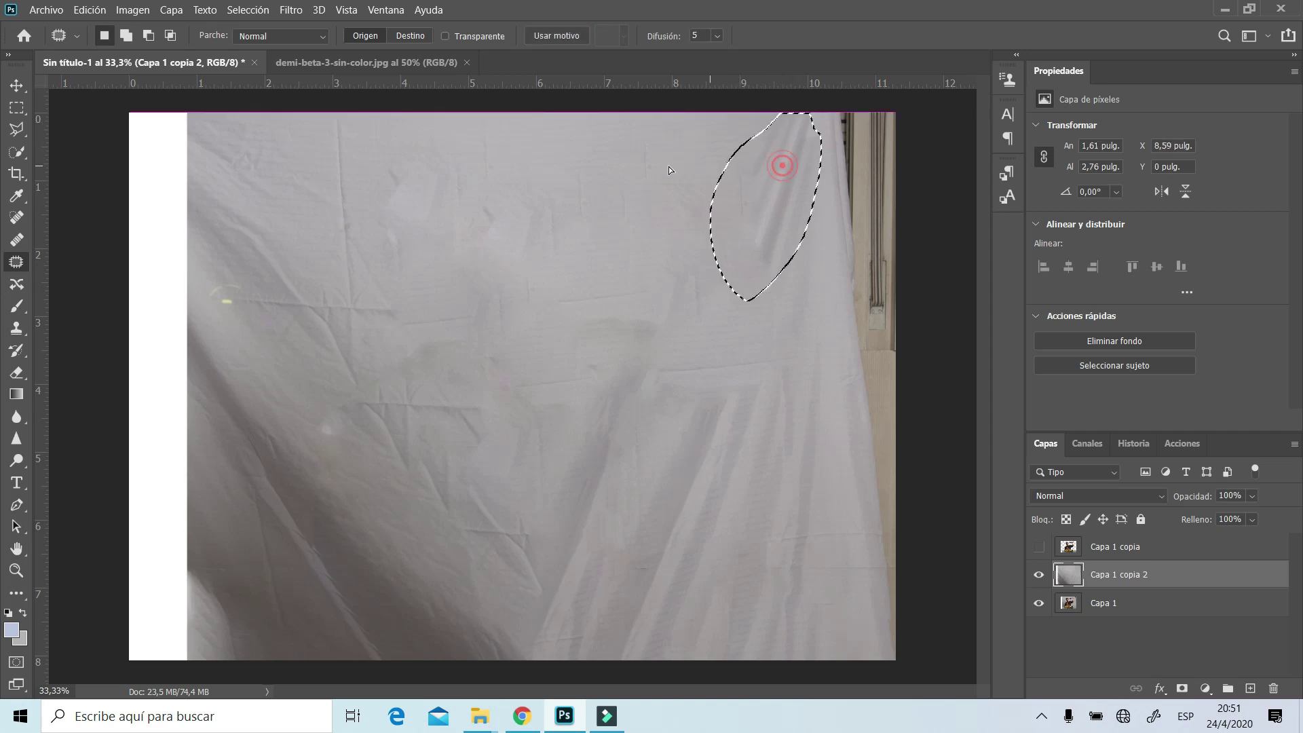
left_click_drag(669, 170, 643, 168)
left_click(547, 210)
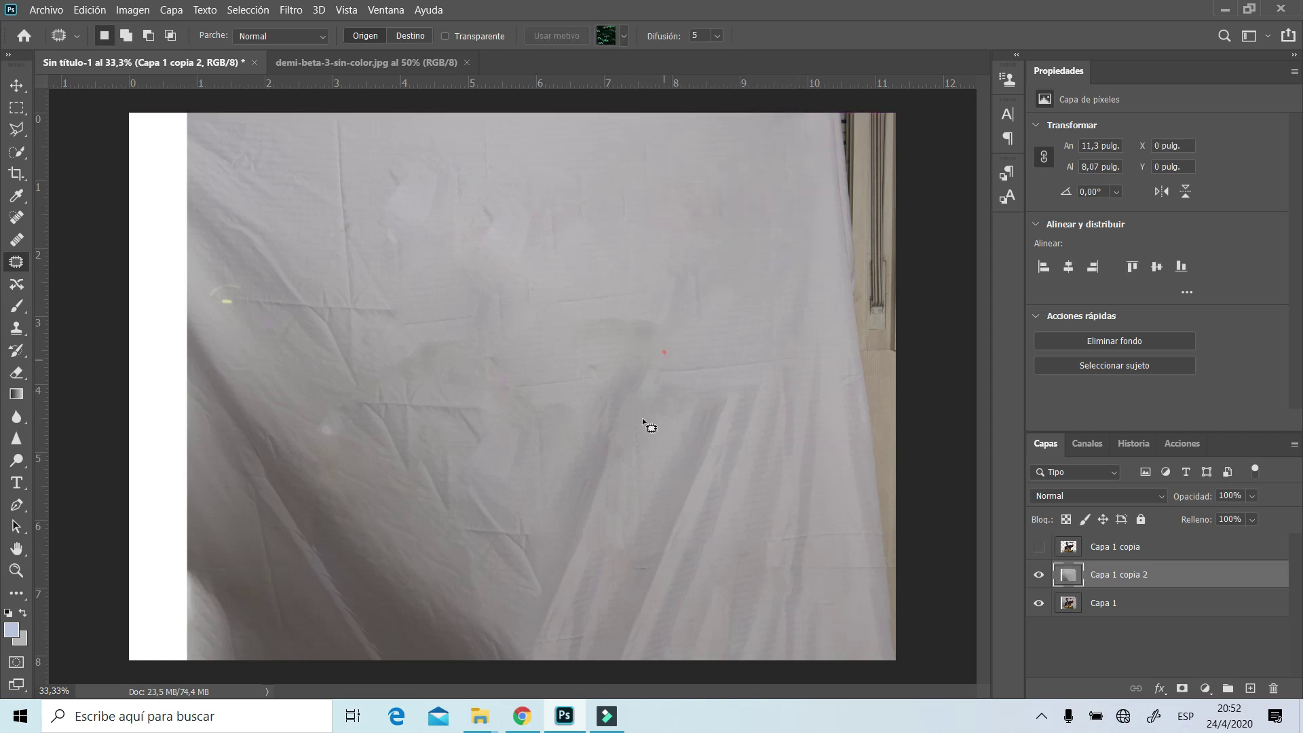
left_click_drag(642, 417, 588, 585)
left_click_drag(570, 421, 633, 327)
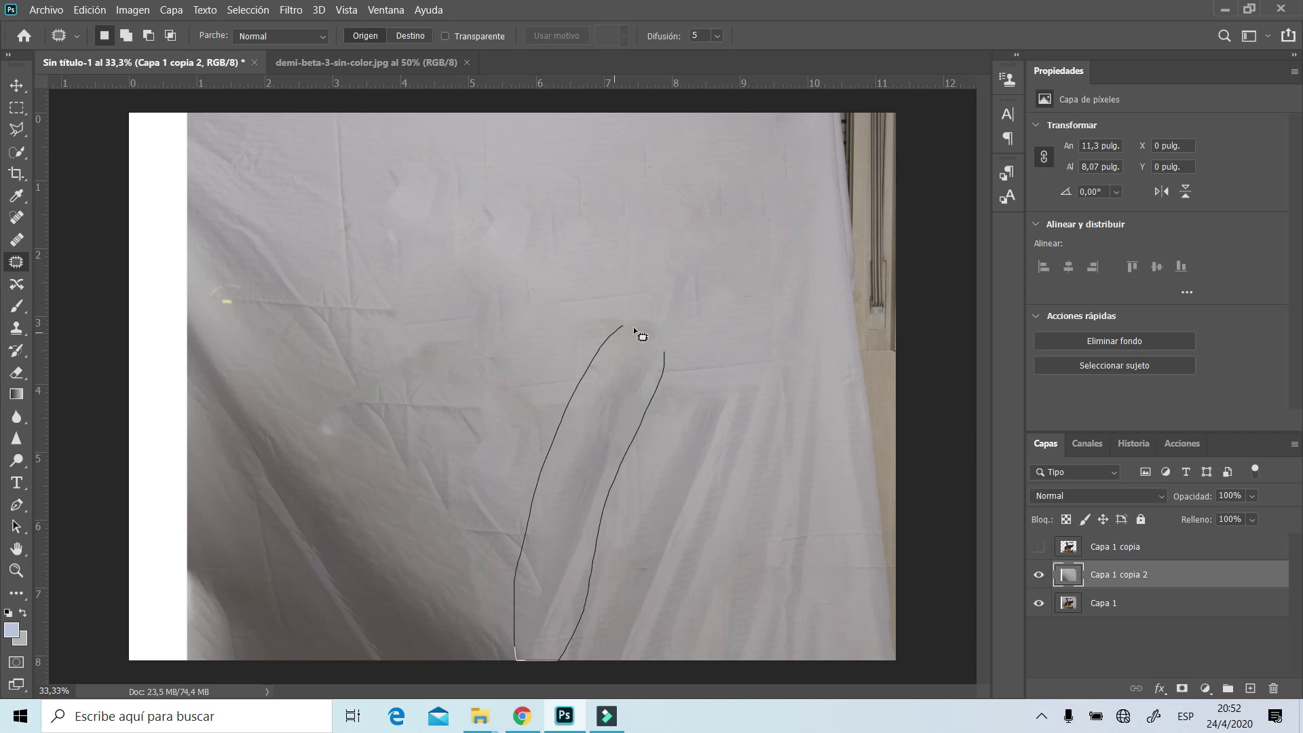
left_click_drag(619, 387, 584, 254)
left_click(677, 228)
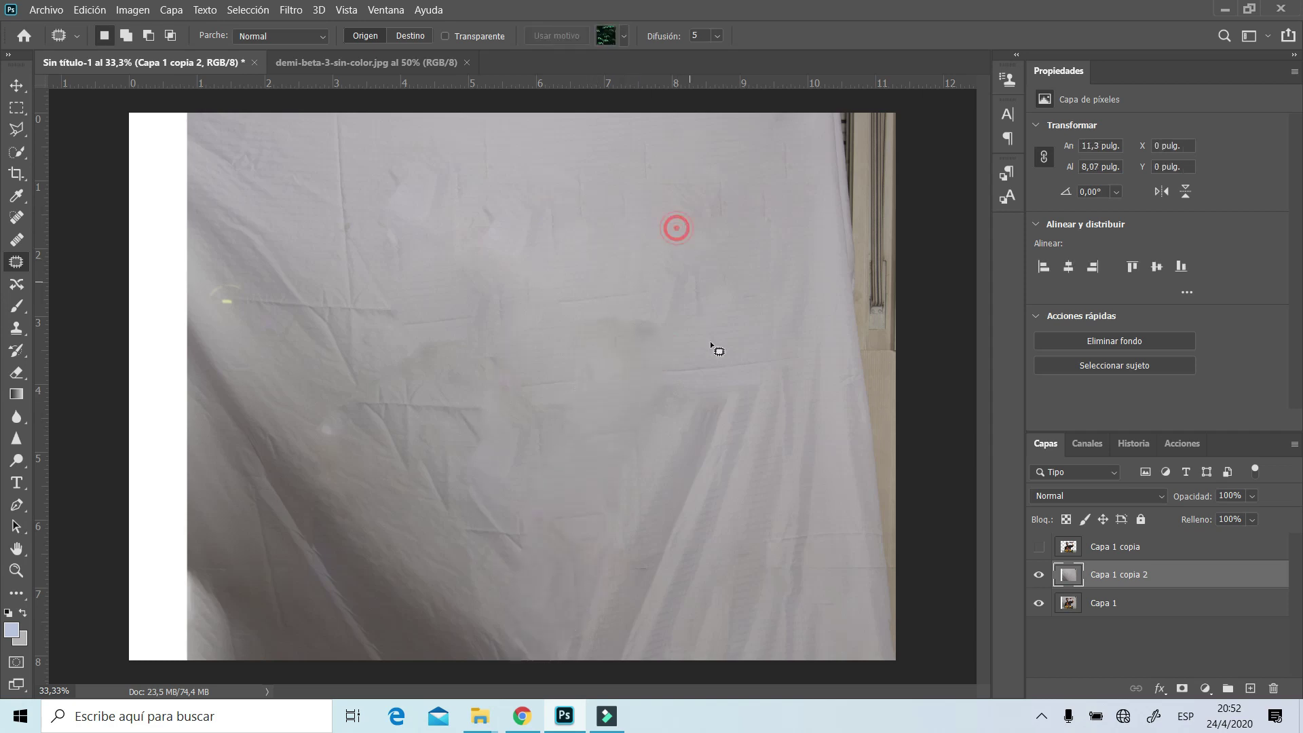
Patch the lower-right crease and the fold near the sheet's right edge
left_click_drag(706, 373, 613, 636)
left_click_drag(773, 406, 747, 344)
left_click_drag(713, 421, 619, 298)
left_click(749, 241)
left_click_drag(828, 366, 829, 630)
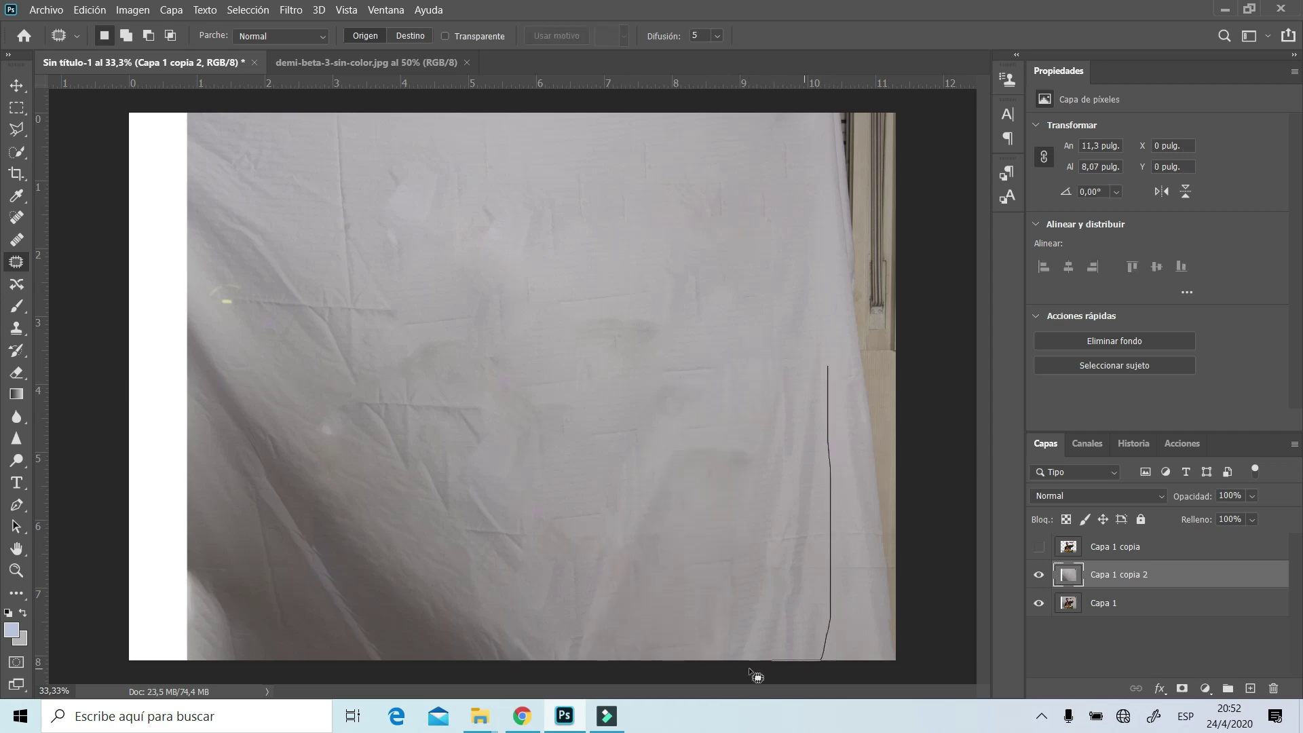
left_click_drag(748, 667, 803, 327)
left_click_drag(805, 393, 705, 249)
left_click(732, 217)
Patch the upper-left mark, left-centre crease, white blob and shadow strip on the left edge
left_click_drag(213, 262, 204, 277)
left_click_drag(290, 337, 533, 276)
left_click(351, 301)
left_click_drag(325, 293, 381, 480)
mouse_move(207, 279)
left_mouse_down()
mouse_move(325, 293)
mouse_move(569, 258)
left_mouse_up()
left_click(596, 241)
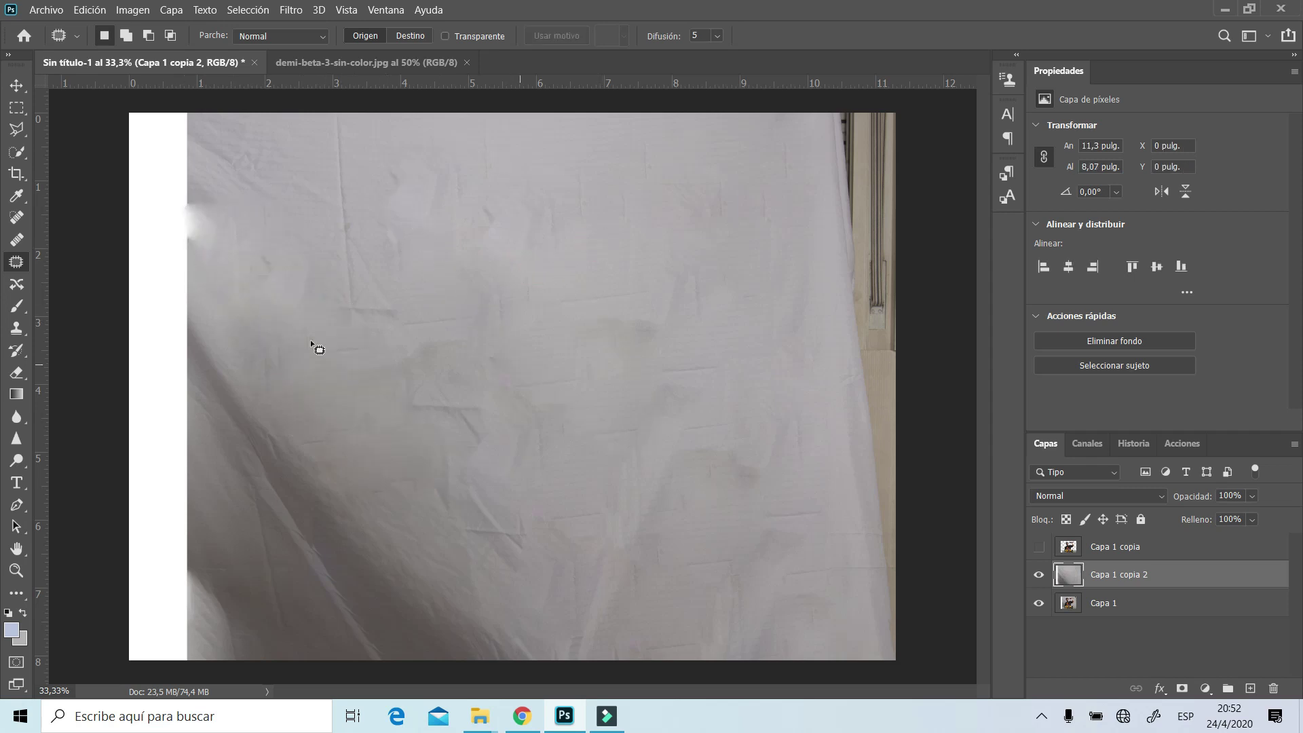
left_click_drag(231, 234, 219, 298)
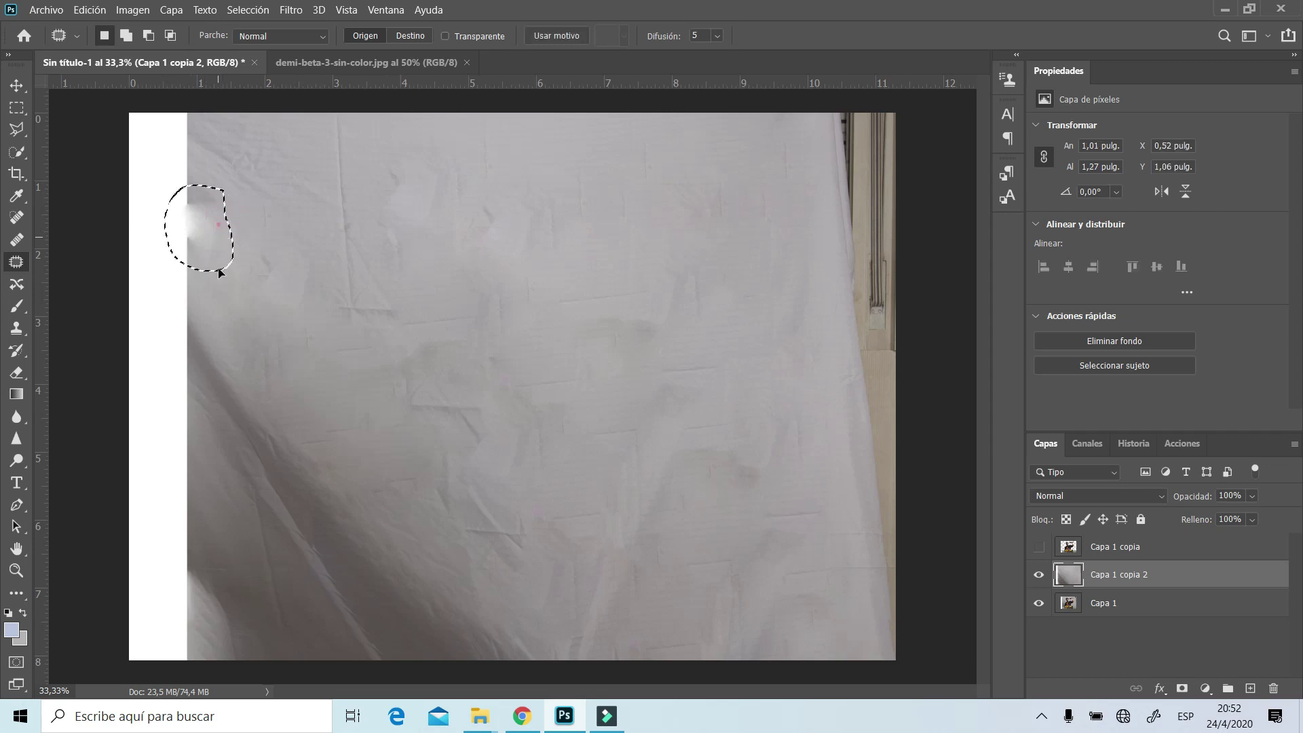
left_click(268, 298)
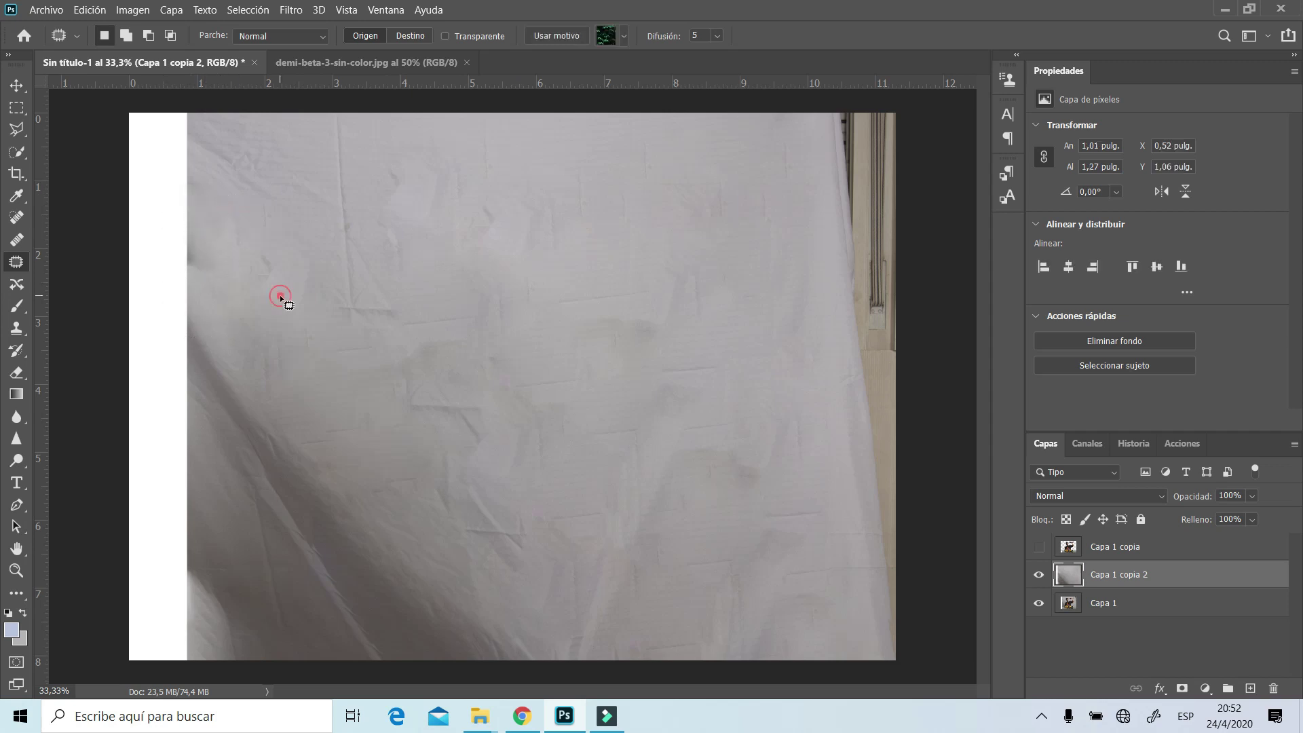
left_click_drag(195, 312, 197, 620)
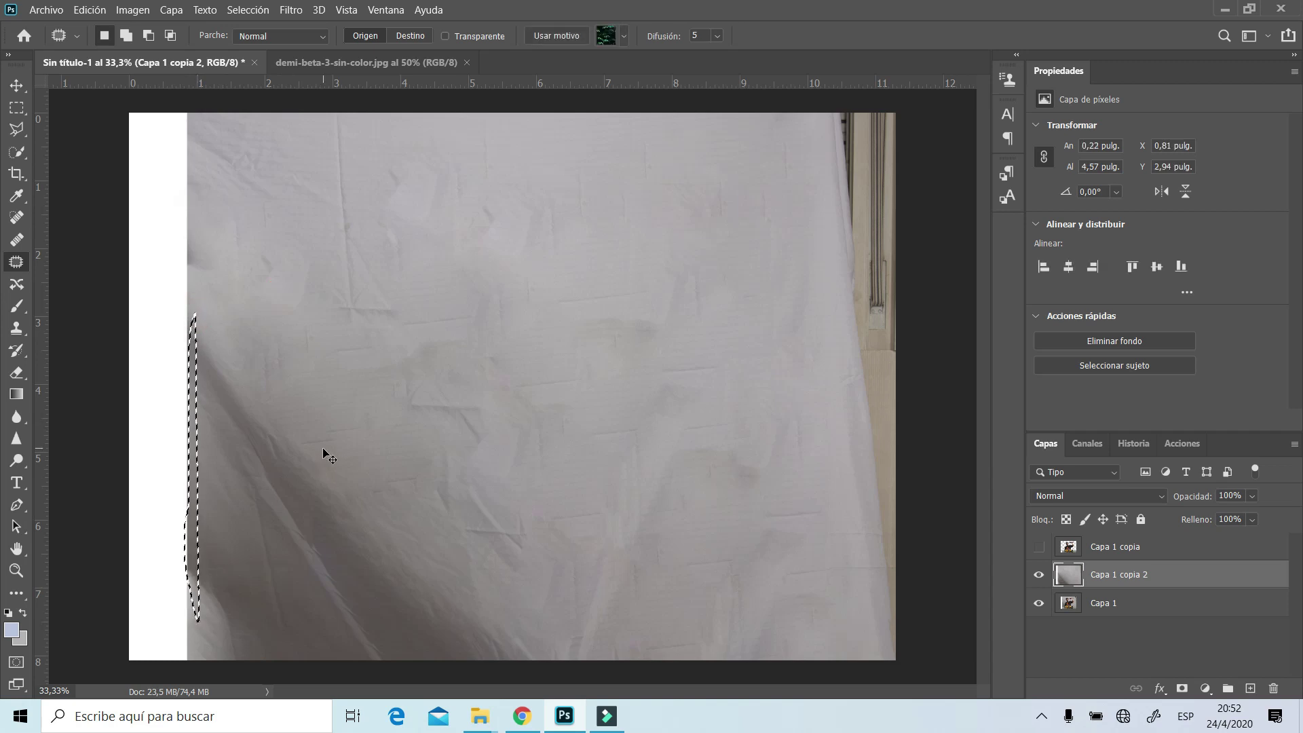
left_click(321, 444)
Patch the dark lower-left fold and nearby blotches, then outline a crease near the top left
left_click_drag(196, 363, 205, 448)
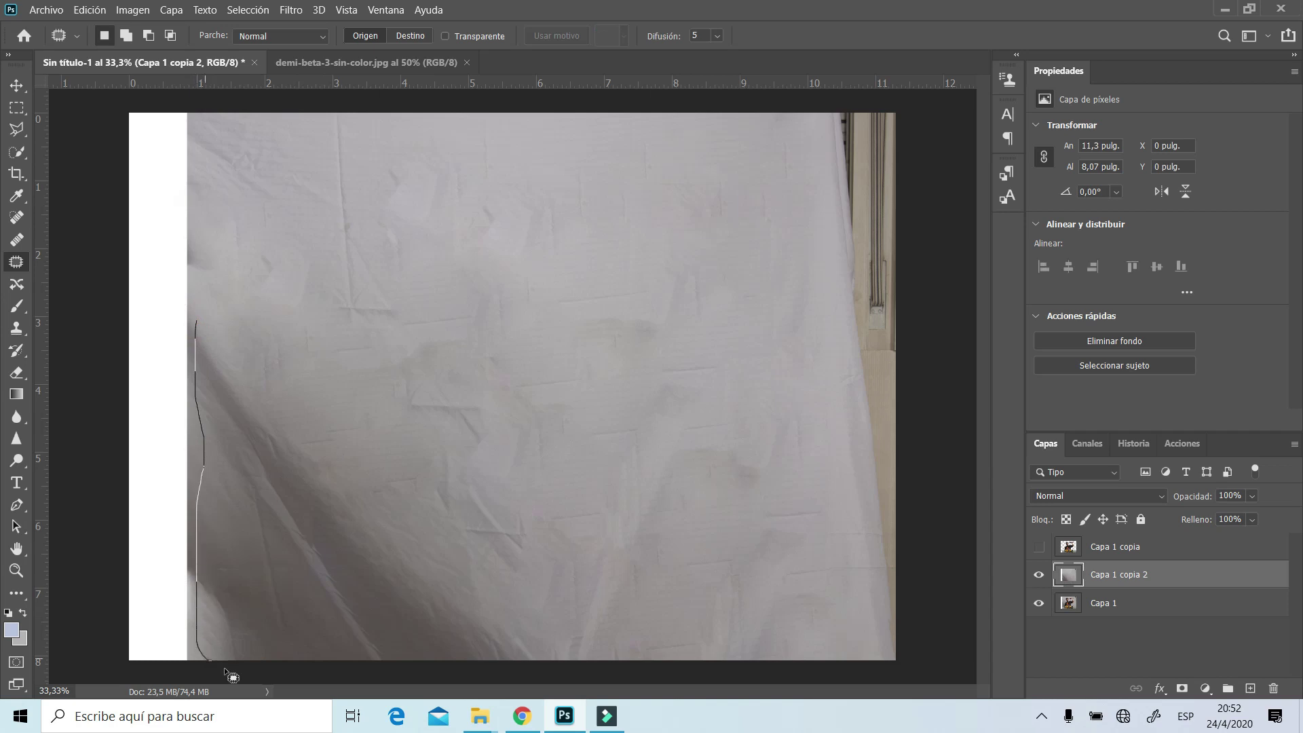
left_click_drag(382, 708, 377, 461)
left_click_drag(229, 328, 228, 324)
left_click_drag(277, 381, 551, 243)
left_click(551, 243)
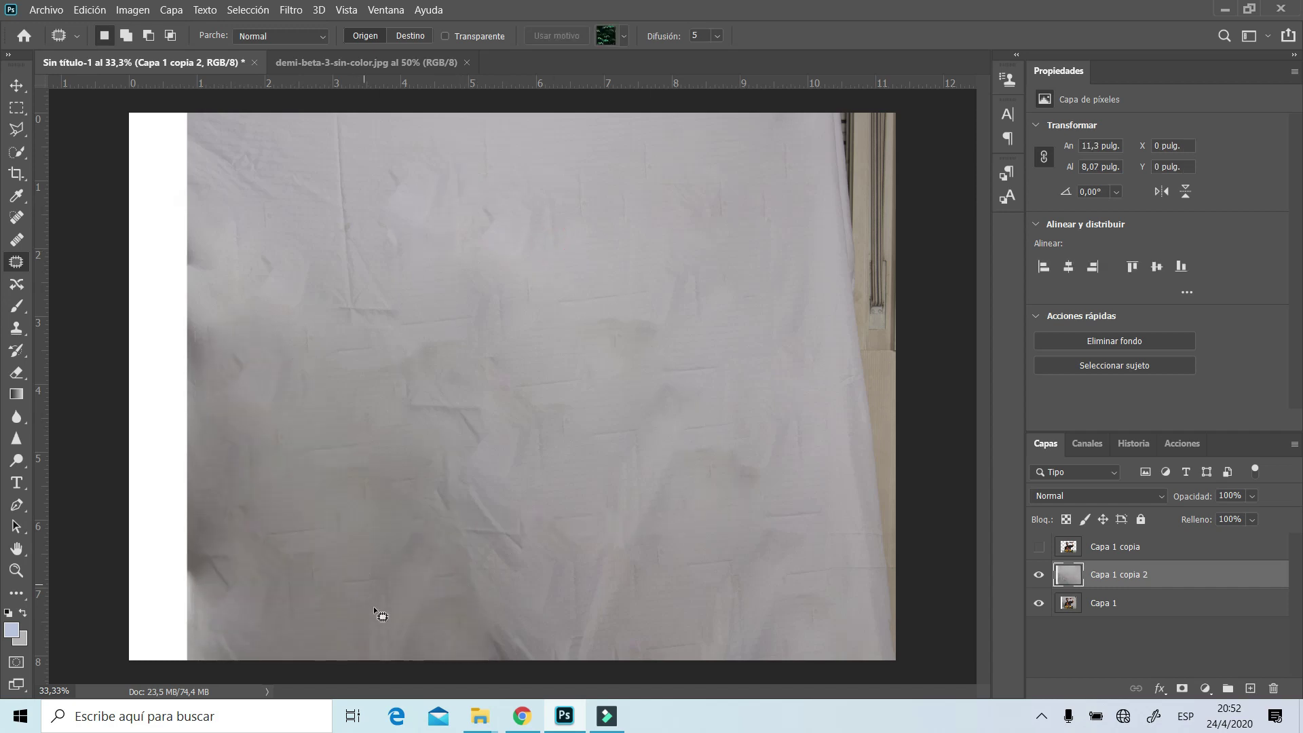
left_click_drag(446, 671, 374, 608)
left_click_drag(430, 514, 648, 533)
left_click(655, 292)
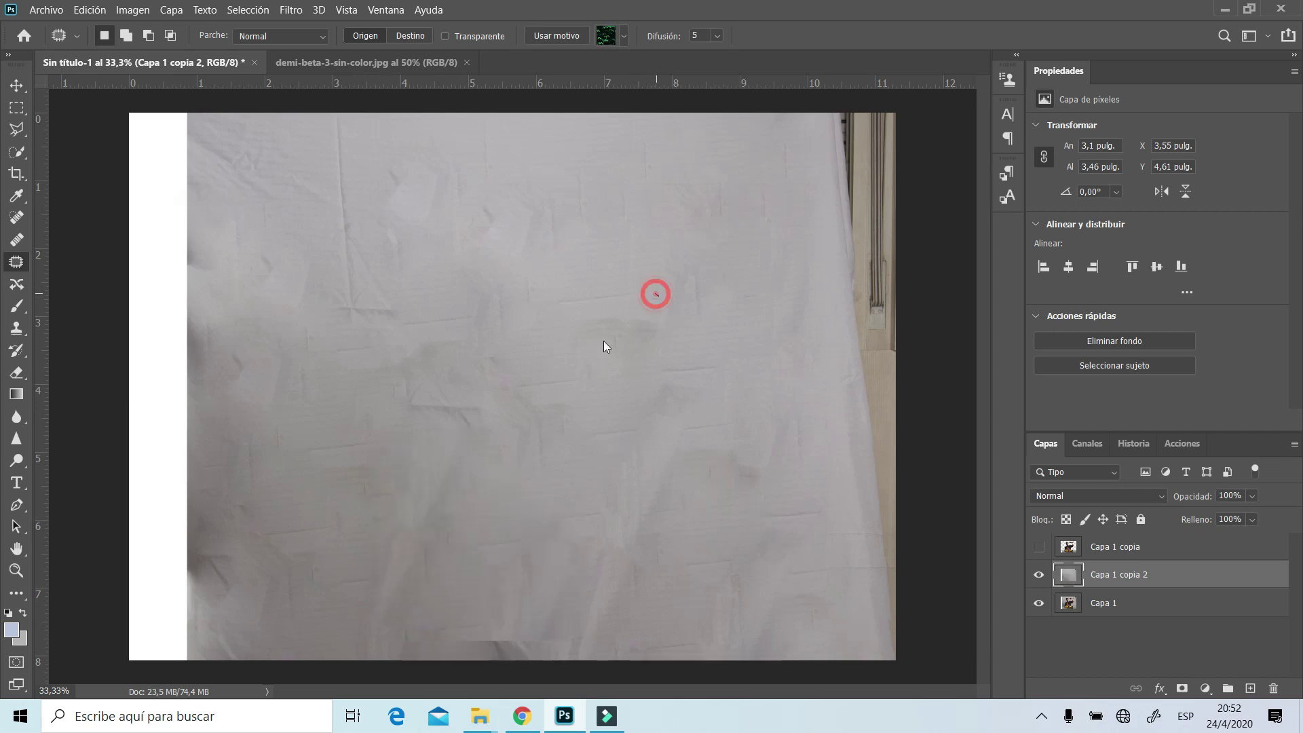
left_click(594, 278)
mouse_move(528, 409)
left_mouse_down()
mouse_move(483, 367)
mouse_move(502, 380)
mouse_move(601, 271)
left_mouse_up()
key("ctrl+d")
mouse_move(380, 139)
left_mouse_down()
mouse_move(343, 340)
mouse_move(320, 168)
mouse_move(355, 128)
mouse_move(373, 139)
left_mouse_up()
Patch the top-left crease and the teardrop mark at lower left with clean cloth
left_click_drag(384, 193, 490, 199)
left_click(573, 209)
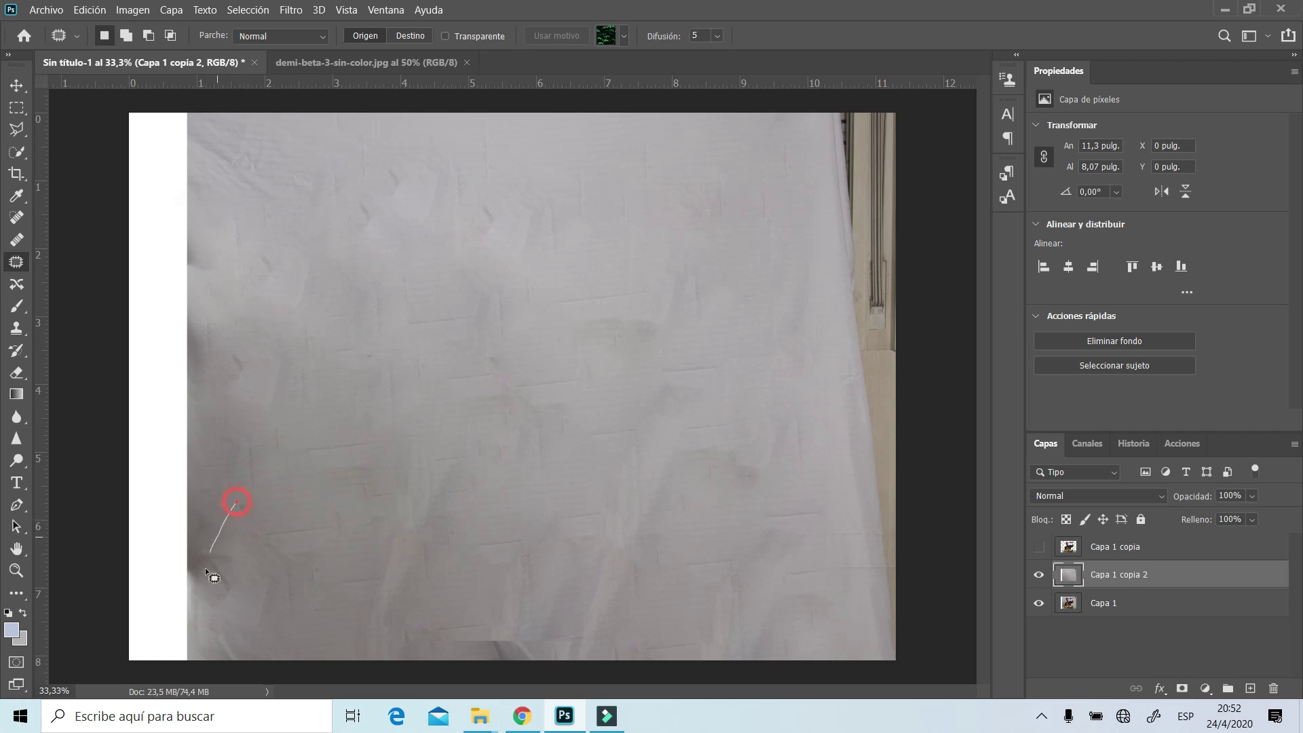
left_click_drag(267, 649, 253, 465)
mouse_move(290, 523)
left_mouse_down()
mouse_move(738, 304)
mouse_move(644, 299)
mouse_move(588, 204)
left_mouse_up()
left_click(735, 267)
left_click(729, 205)
Patch the right-centre blotch, a lower-middle stain and the bottom mark
left_click_drag(798, 464, 649, 365)
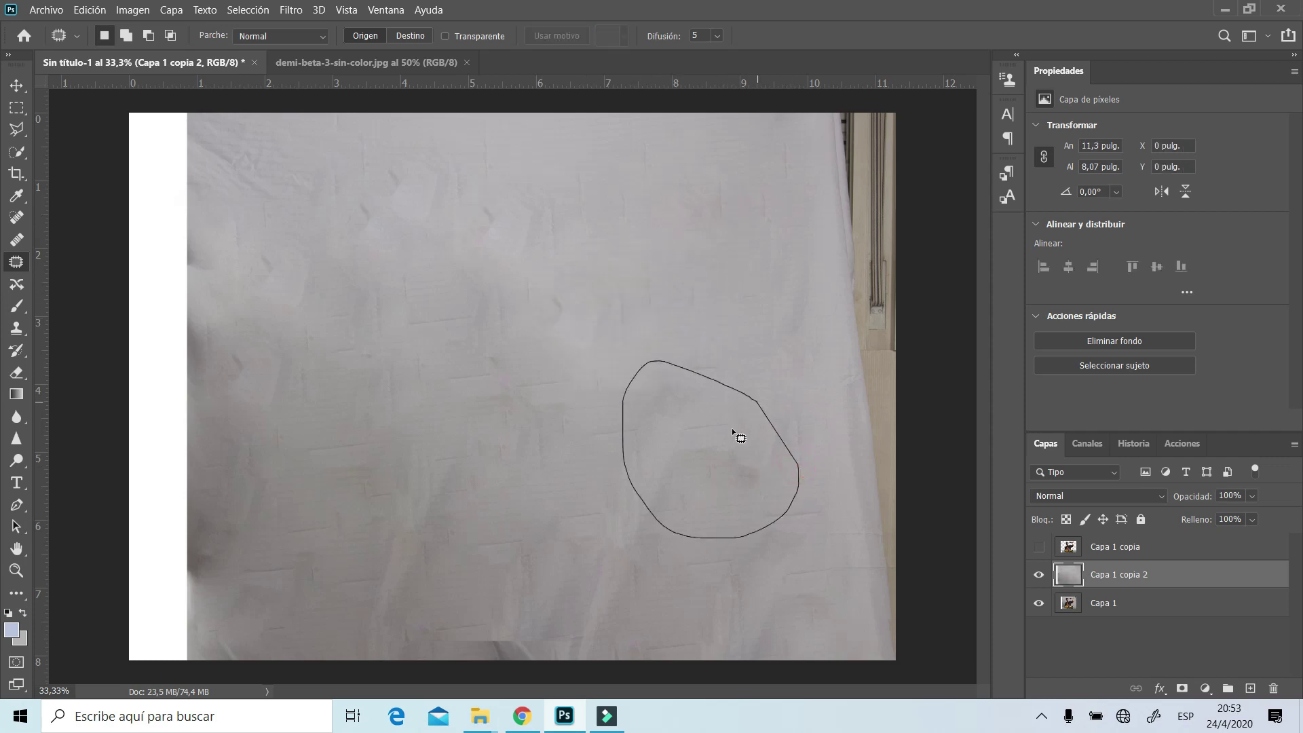
left_click_drag(732, 428, 730, 274)
left_click_drag(475, 475, 409, 463)
left_click_drag(446, 520, 662, 448)
left_click(696, 411)
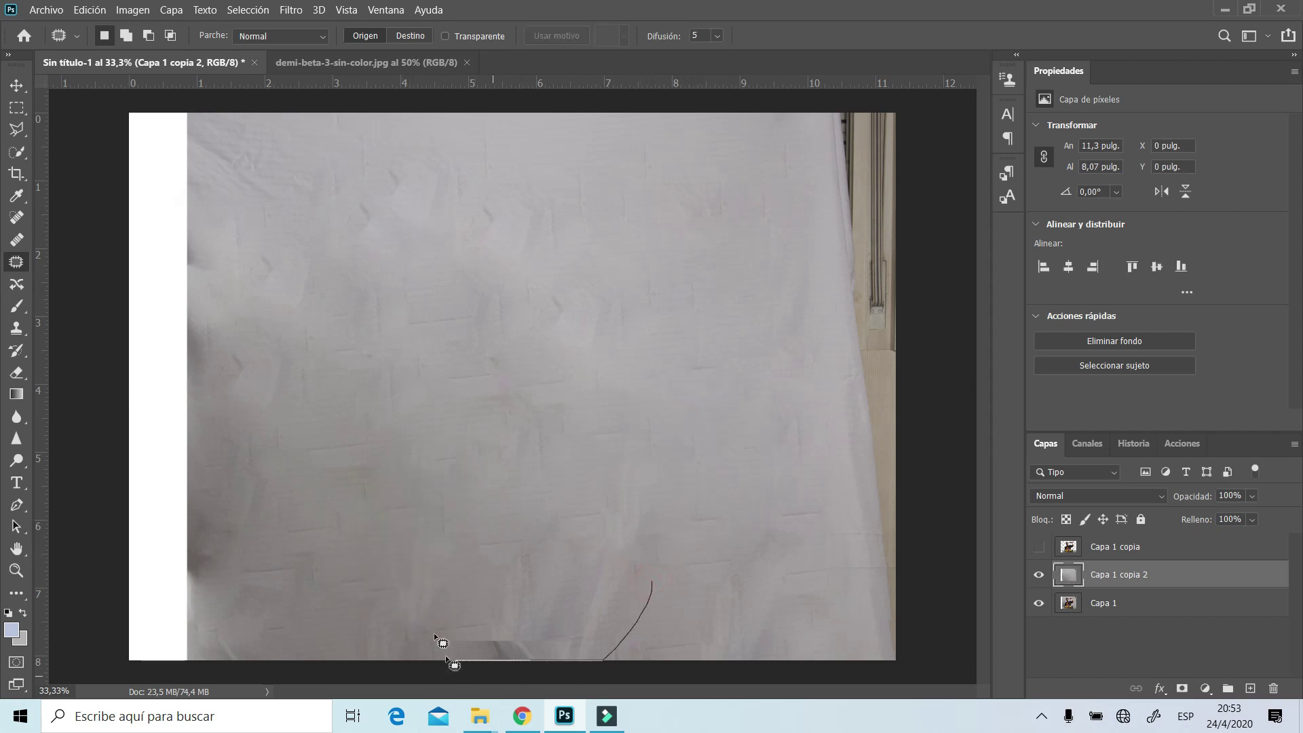
mouse_move(448, 660)
left_mouse_down()
mouse_move(591, 558)
mouse_move(682, 418)
left_mouse_up()
left_click(702, 348)
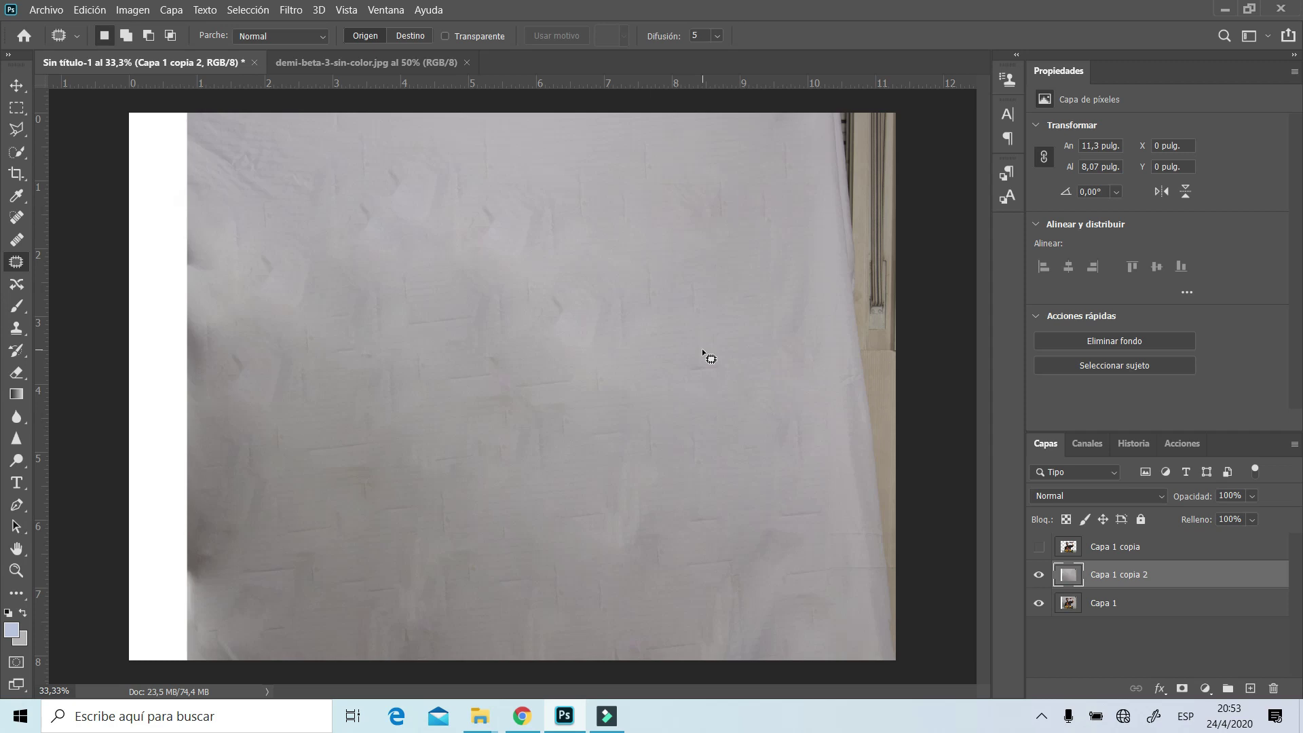
Patch the top-centre mark and the blotch at the upper left
left_click_drag(578, 287, 587, 330)
left_click(543, 283)
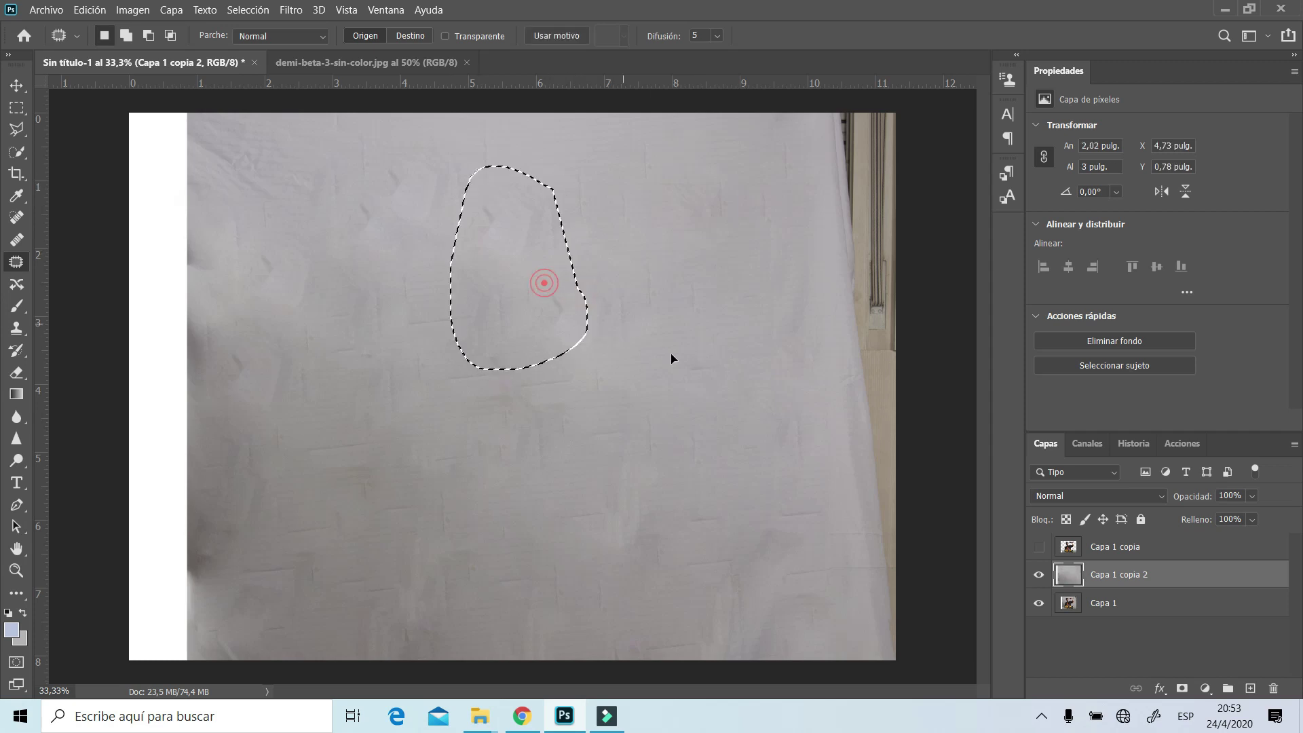
left_click_drag(671, 358, 704, 374)
left_click(715, 315)
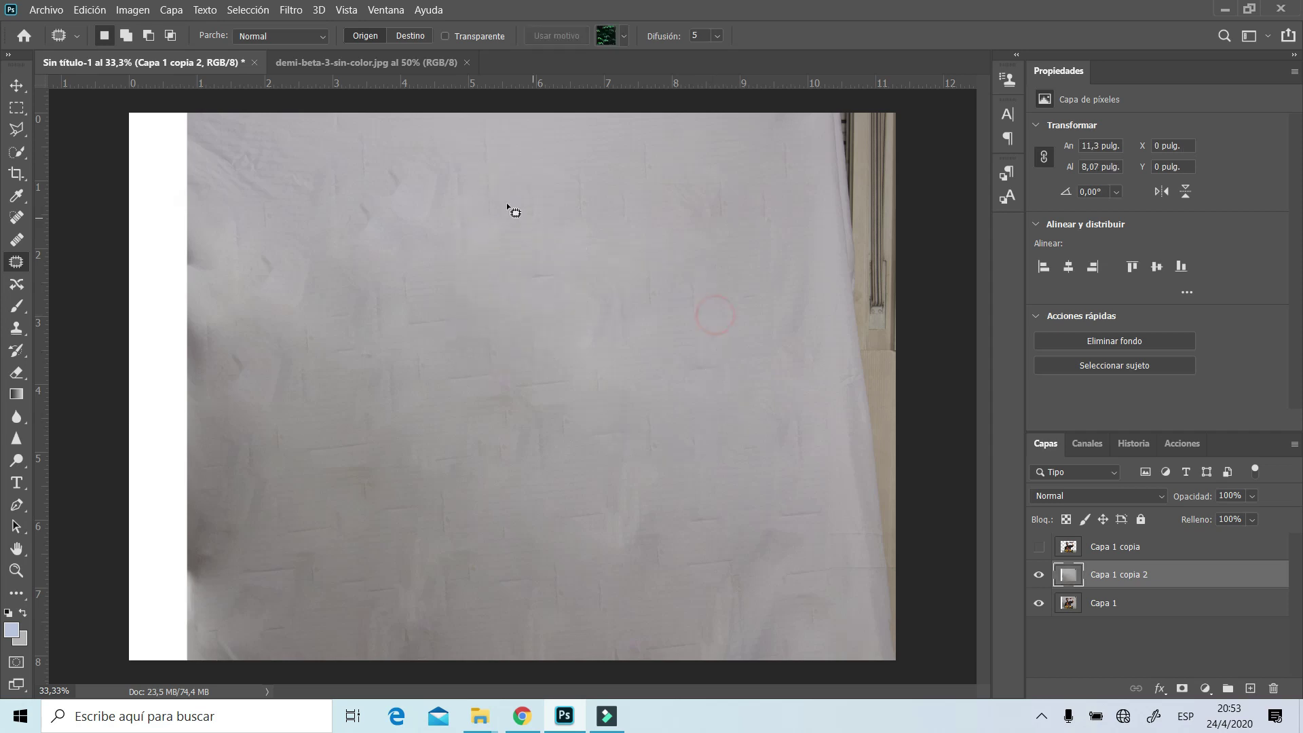
left_click_drag(475, 182, 426, 153)
mouse_move(427, 217)
left_mouse_down()
mouse_move(503, 353)
mouse_move(568, 352)
left_mouse_up()
left_click(563, 342)
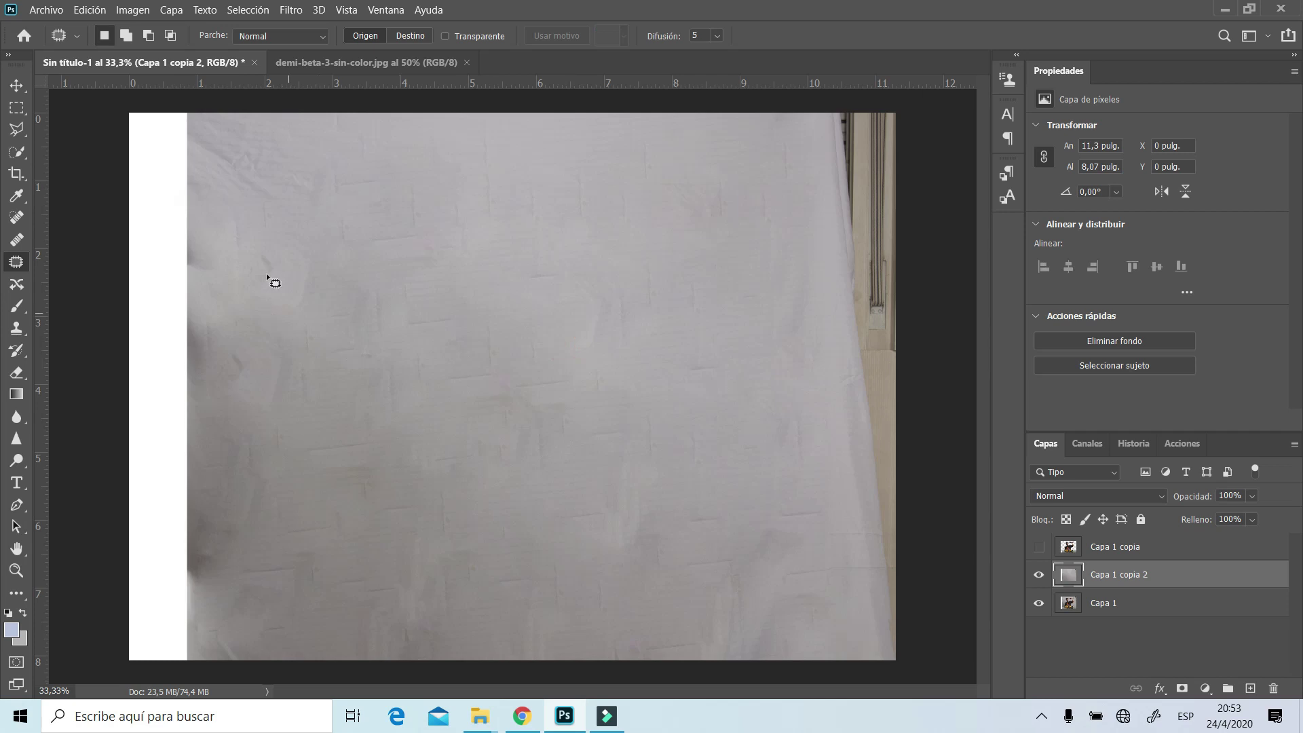
Patch the remaining marks on the left side and the central blotch of the sheet
left_click_drag(253, 230, 216, 408)
left_click_drag(279, 246, 277, 226)
left_click_drag(279, 270, 501, 274)
left_click(663, 239)
left_click_drag(324, 584, 250, 372)
left_click_drag(283, 422, 495, 342)
left_click(496, 342)
left_click_drag(563, 373, 515, 353)
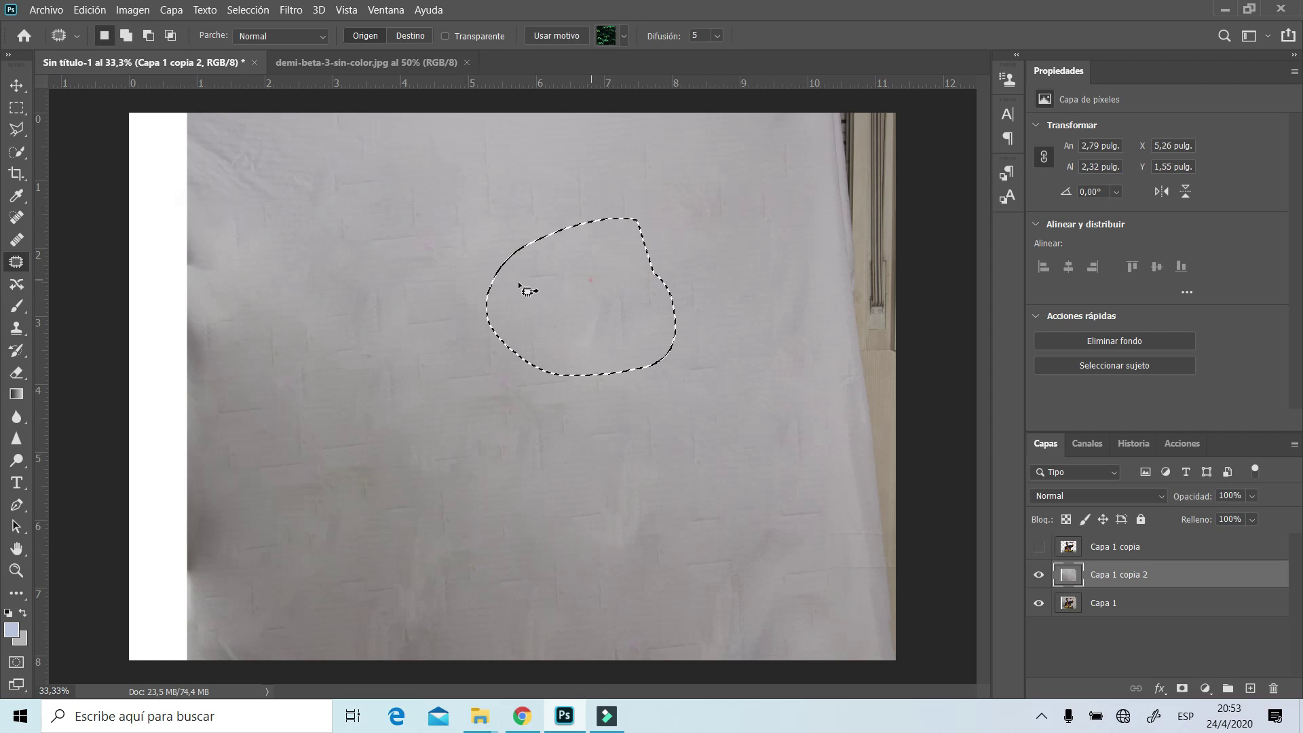
left_click_drag(527, 291, 383, 282)
left_click(405, 314)
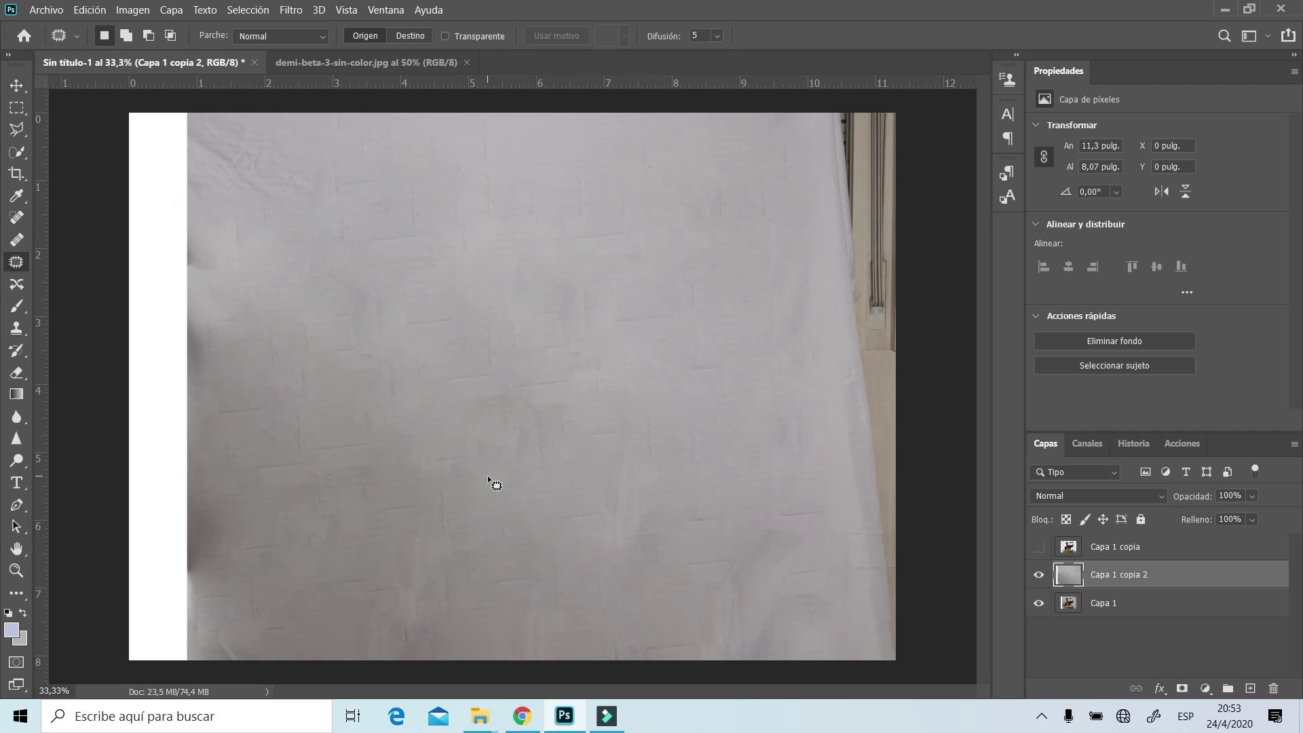
left_click(16, 107)
Content-Aware fill the marquee-selected white strip on the left edge, then deselect
mouse_move(129, 113)
left_mouse_down()
mouse_move(207, 520)
mouse_move(220, 692)
left_mouse_up()
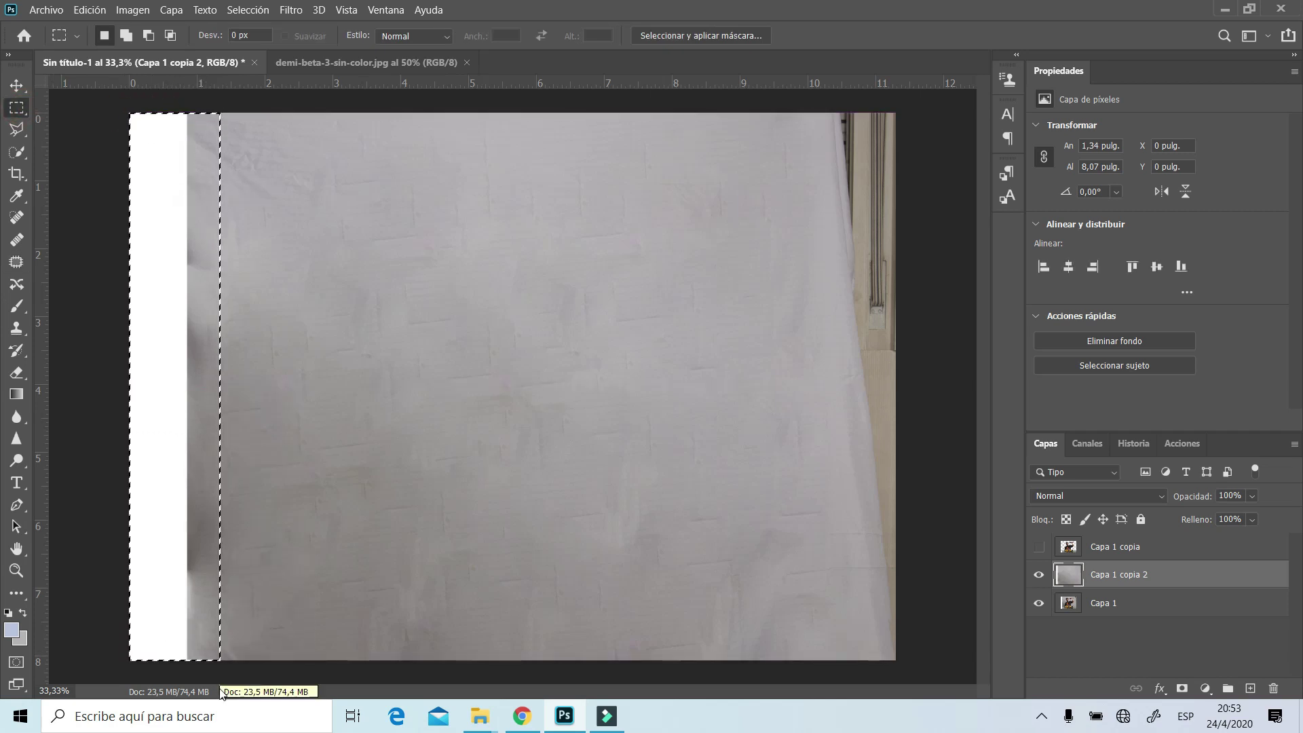
left_click(89, 9)
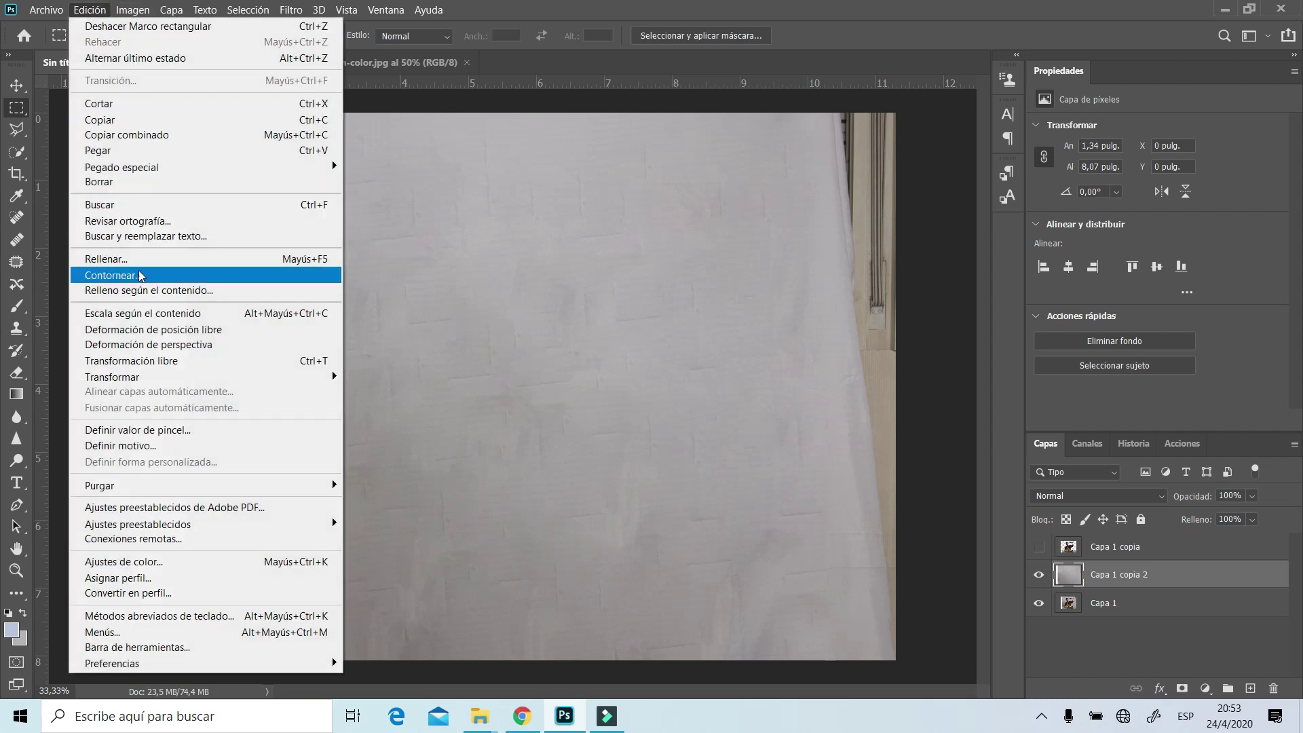
left_click(138, 263)
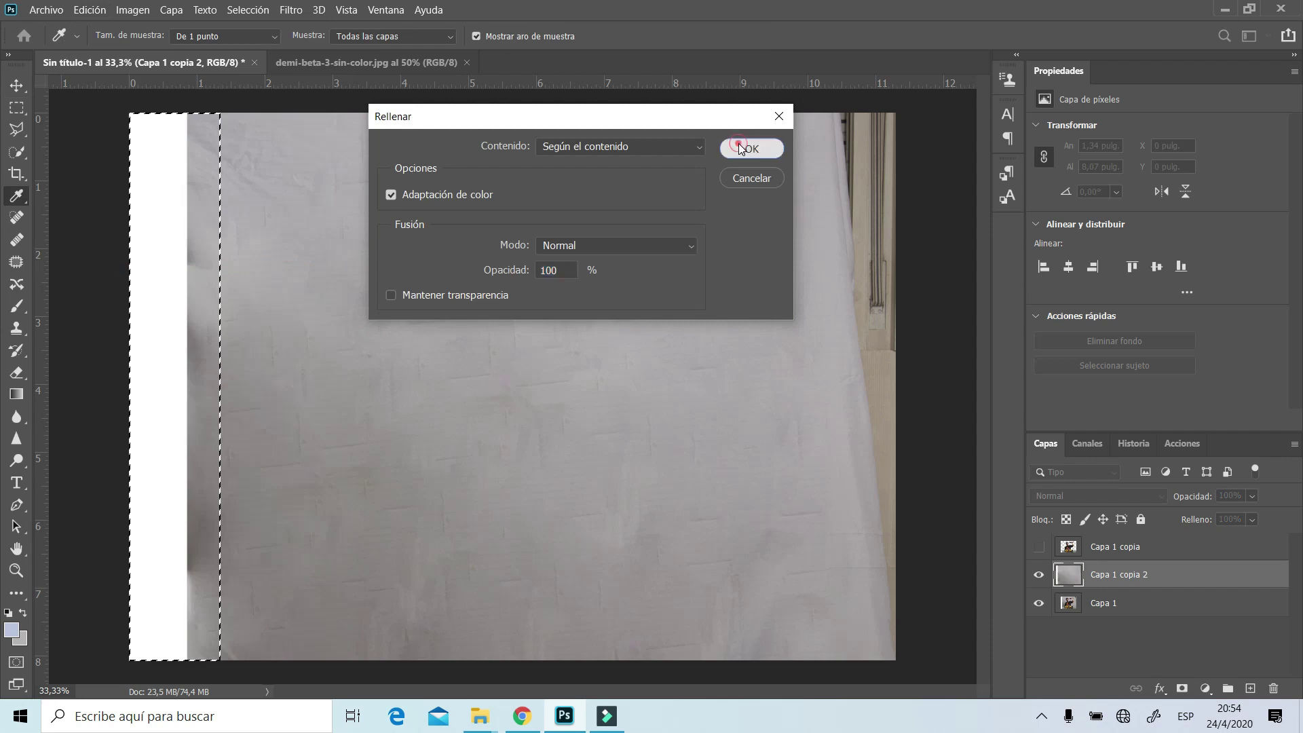
left_click(738, 144)
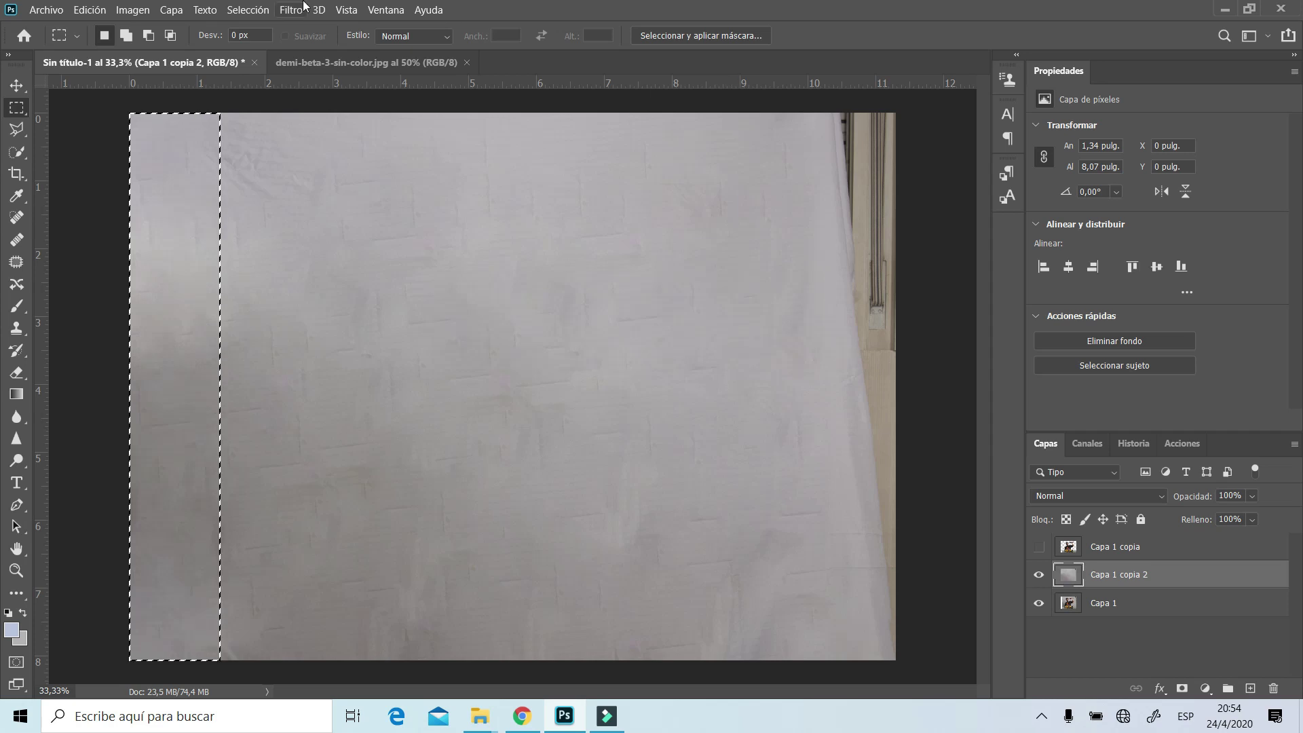
left_click(248, 10)
left_click(265, 41)
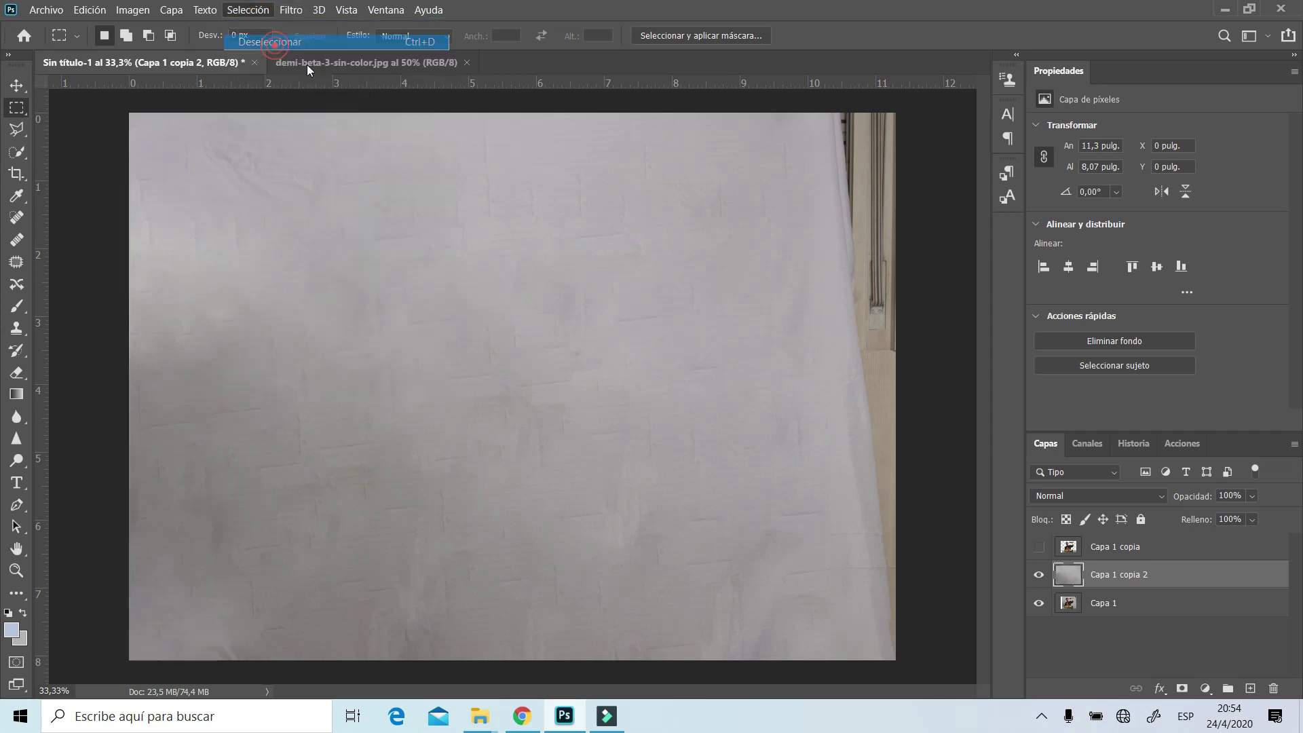
Outline the window-and-wall strip along the right edge with the Polygonal Lasso
left_click(811, 97)
left_click(853, 499)
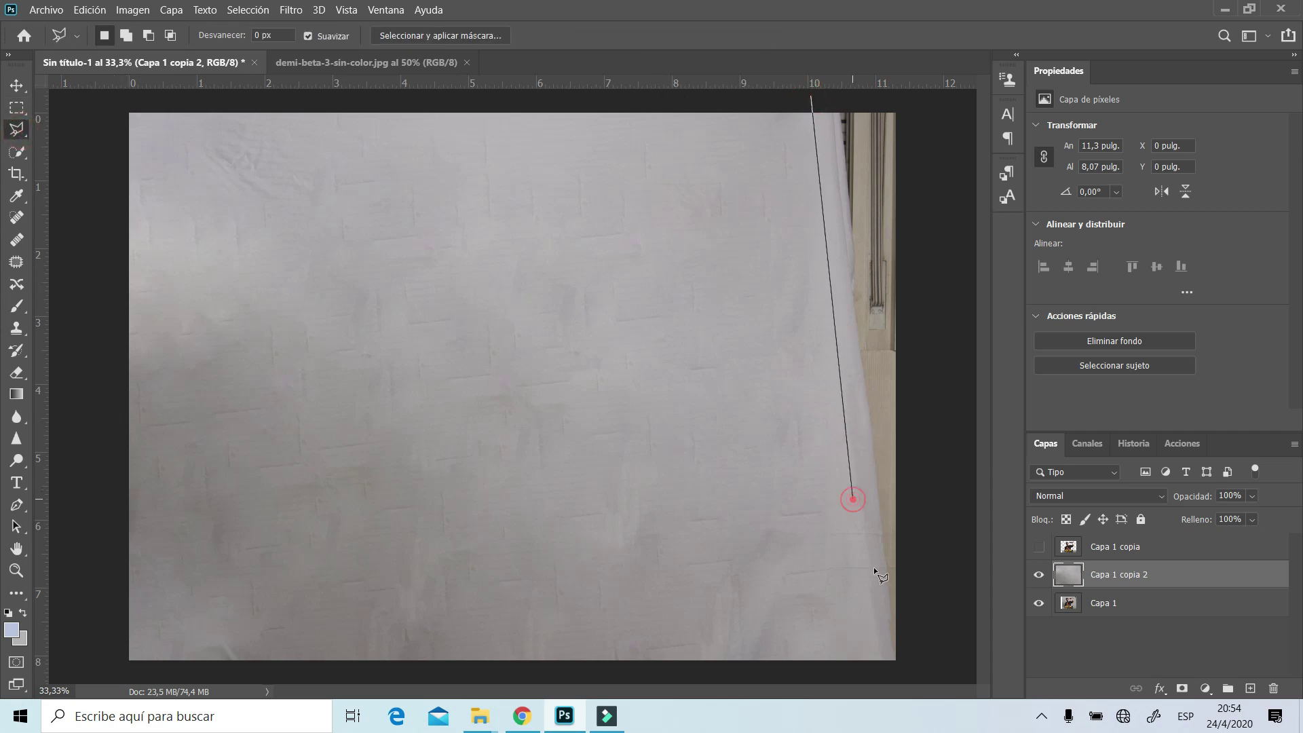
left_click(897, 638)
left_click(944, 610)
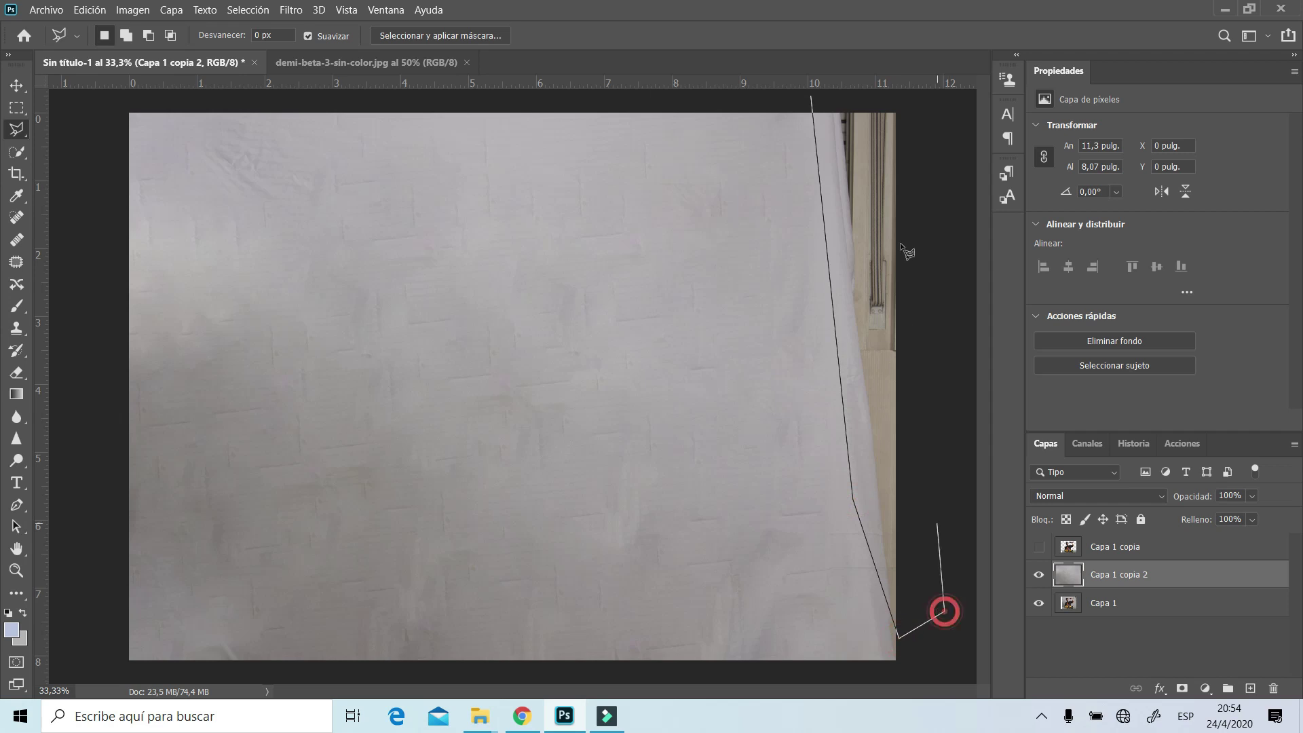
left_click(936, 113)
left_click(884, 101)
left_click(814, 99)
left_click(816, 100)
Add the lower-right corner area of the window strip to the selection
key("shift")
left_click(872, 552, "shift")
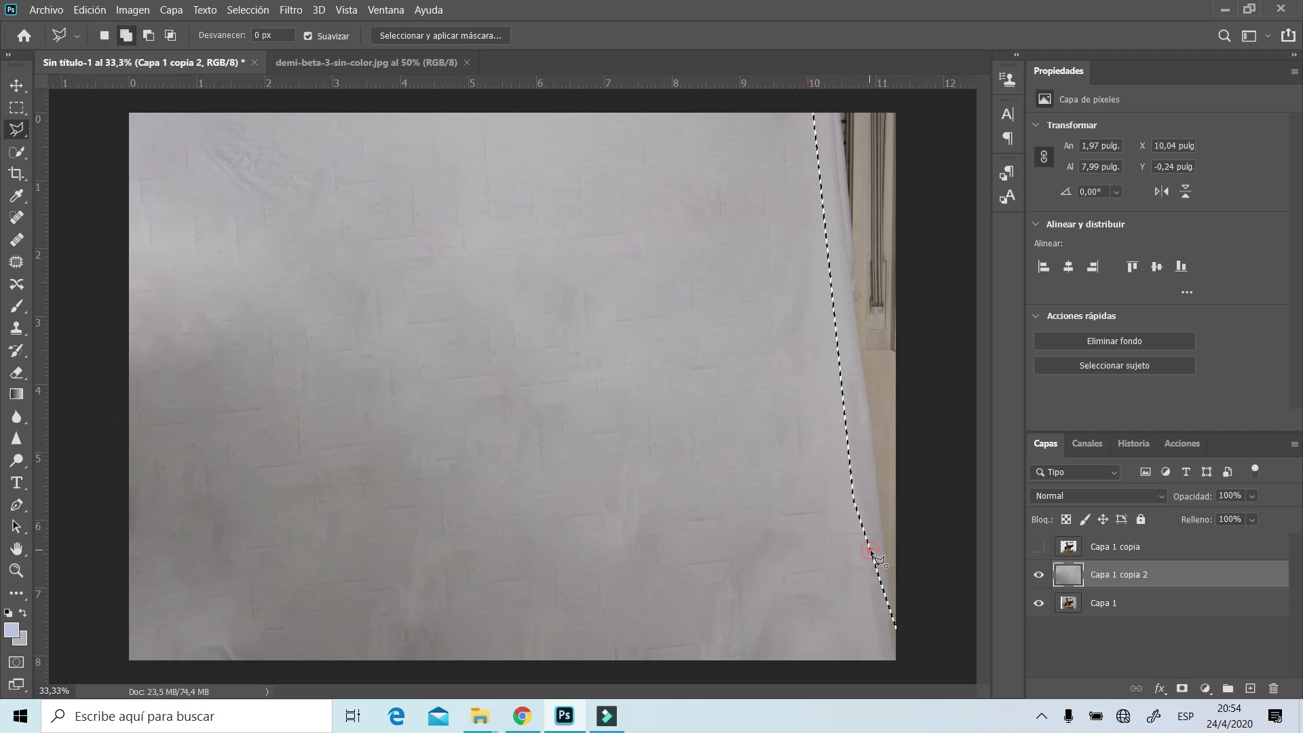
left_click(877, 630)
left_click(888, 655)
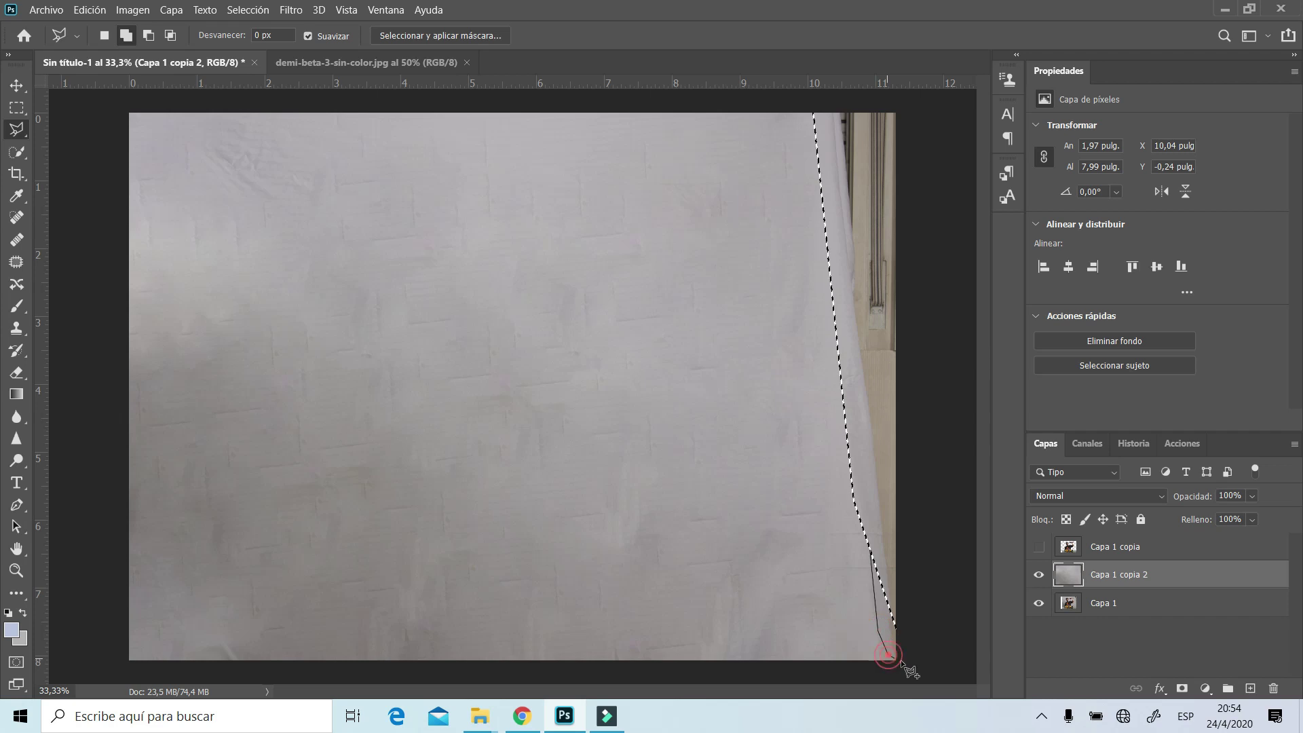
left_click(920, 633)
left_click(927, 572)
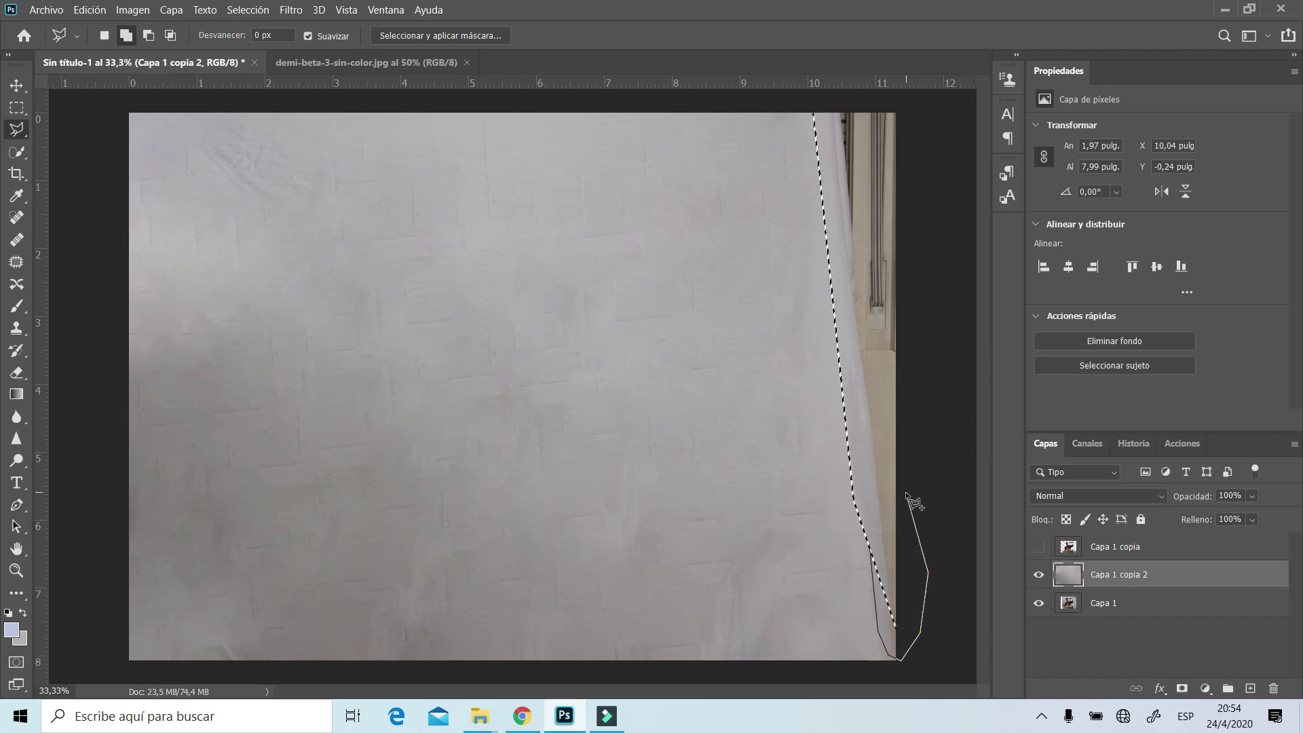
left_click(921, 107)
left_click(811, 102)
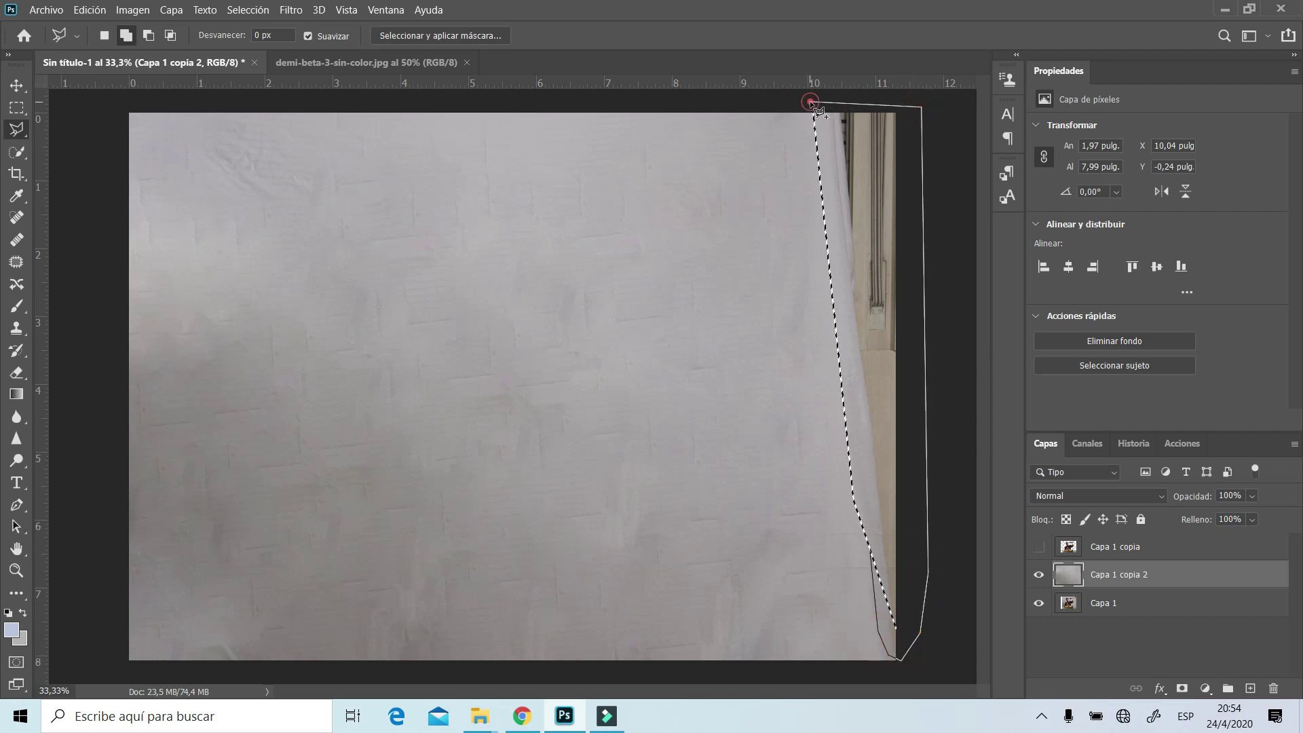
Fill the selected right-edge strip with backdrop texture via Edit > Fill, then deselect
left_click(90, 10)
left_click(202, 258)
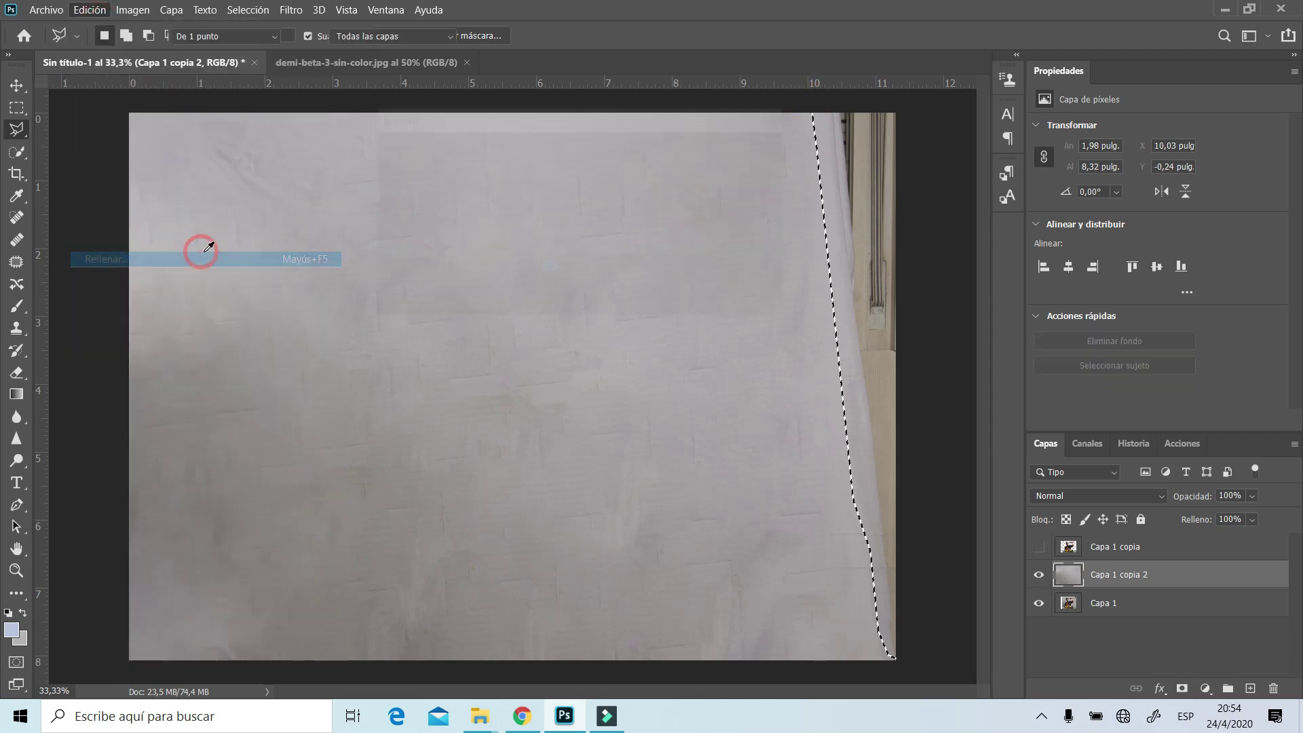
left_click(748, 147)
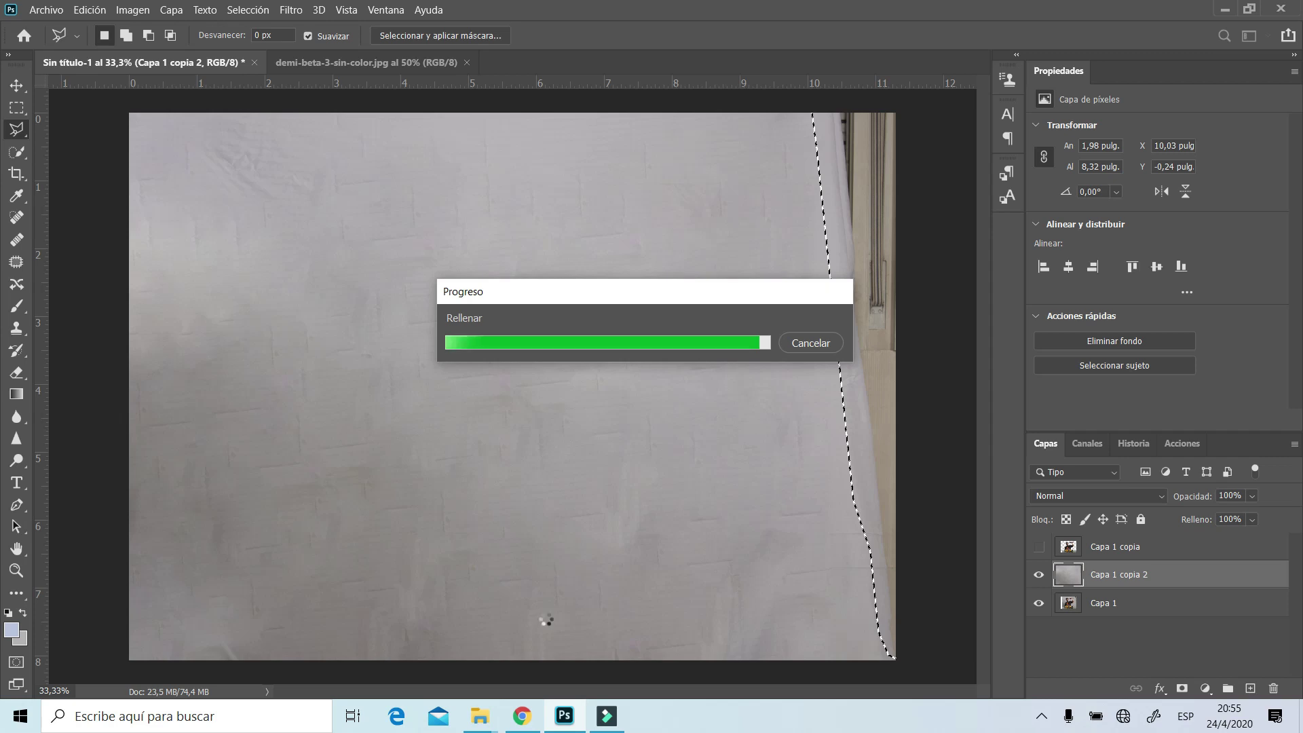
left_click(248, 9)
left_click(265, 40)
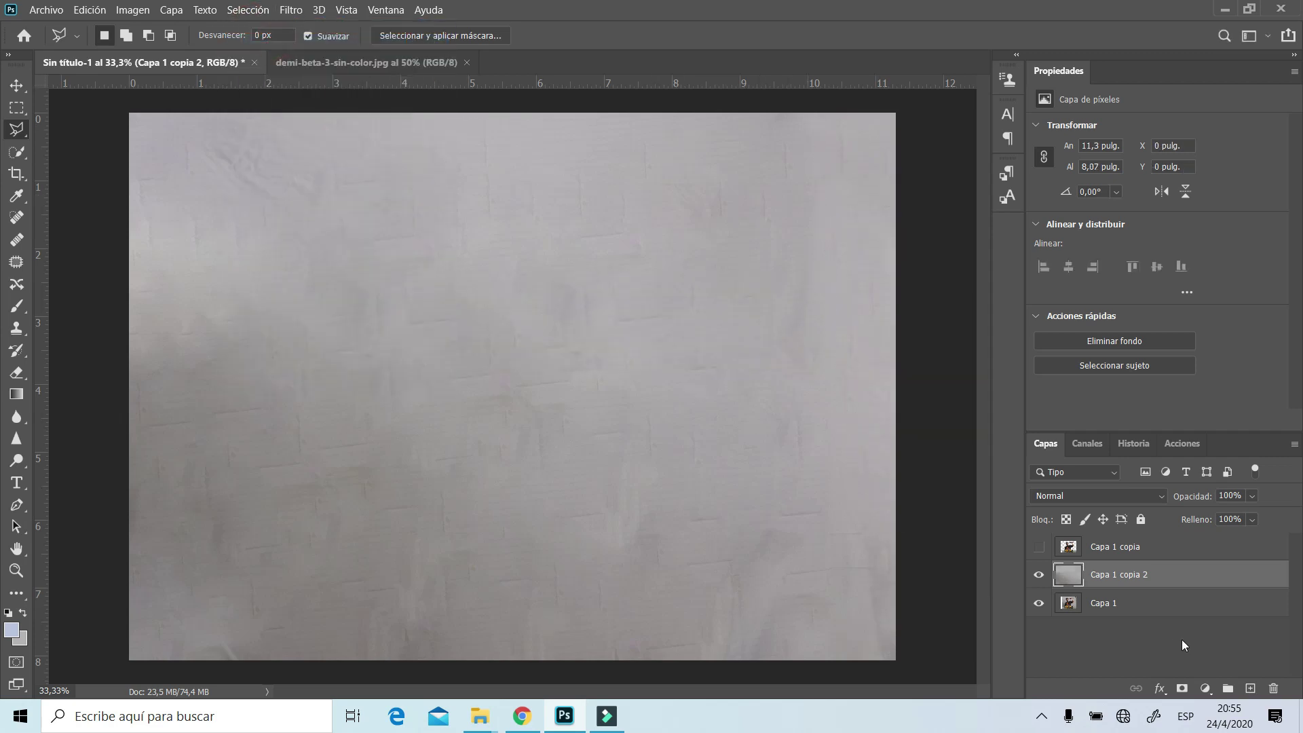
Add a new layer and sample the backdrop cloth's grey as the foreground colour
left_click(1250, 688)
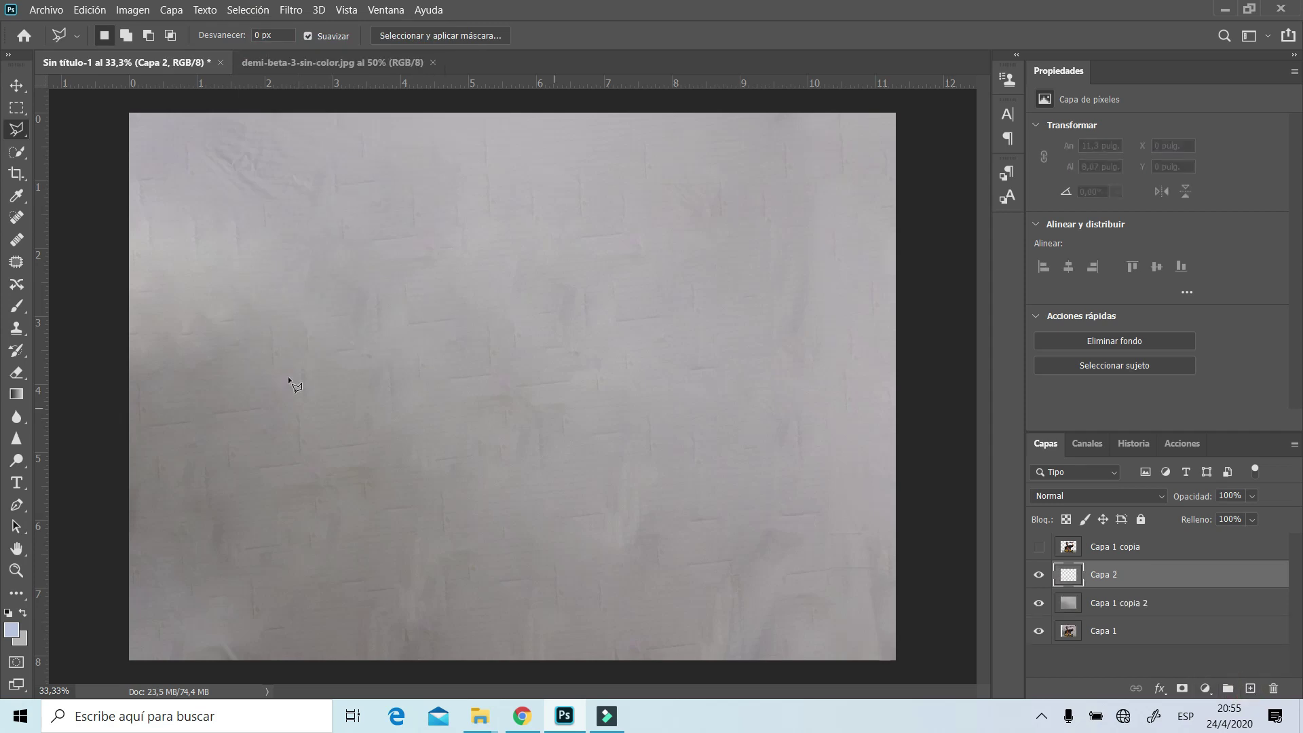
left_click(12, 635)
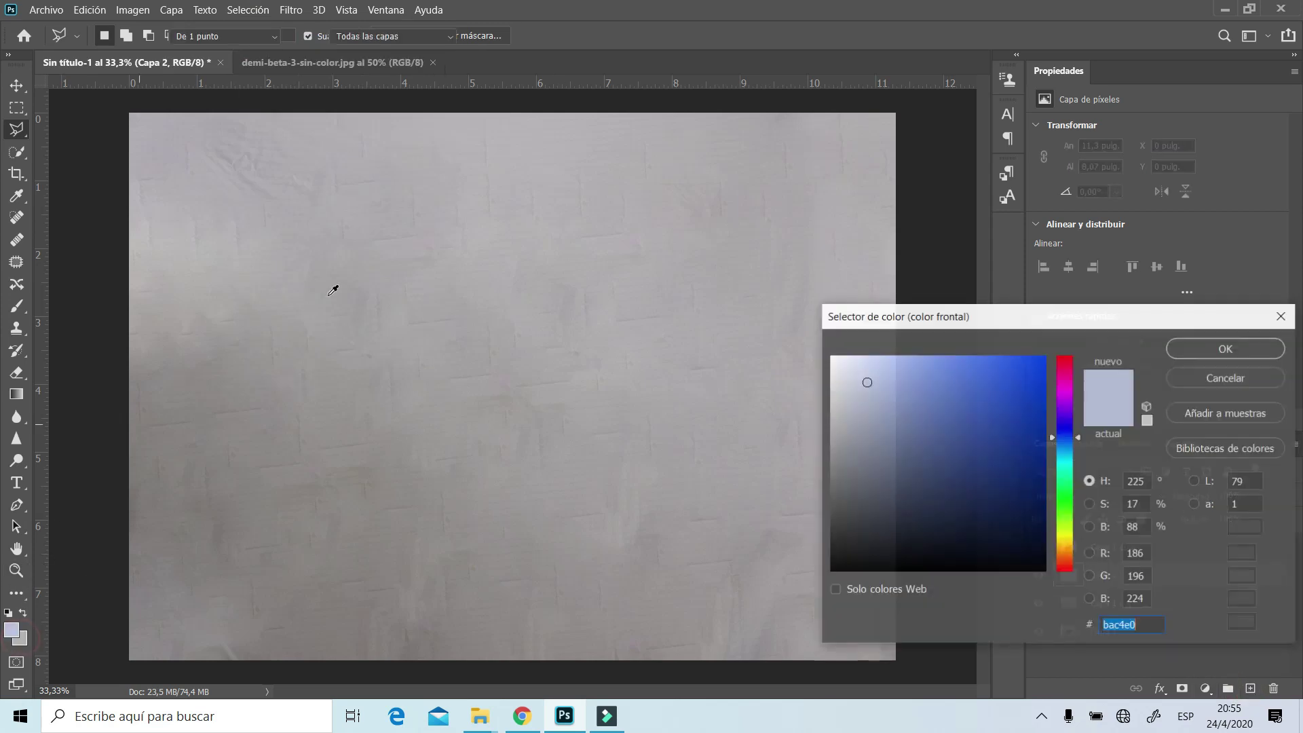
left_click(469, 125)
left_click(1198, 352)
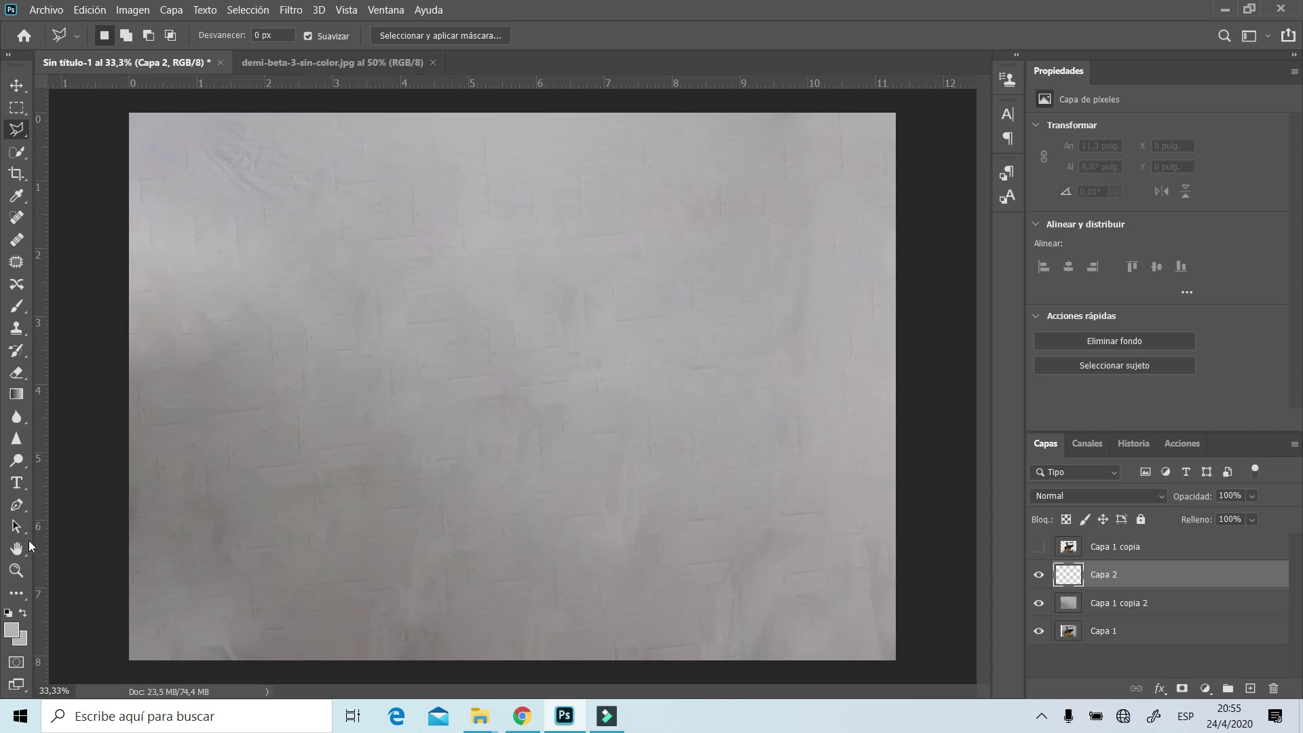
Fill the new layer with the foreground grey and set its opacity to 68%
left_click(90, 9)
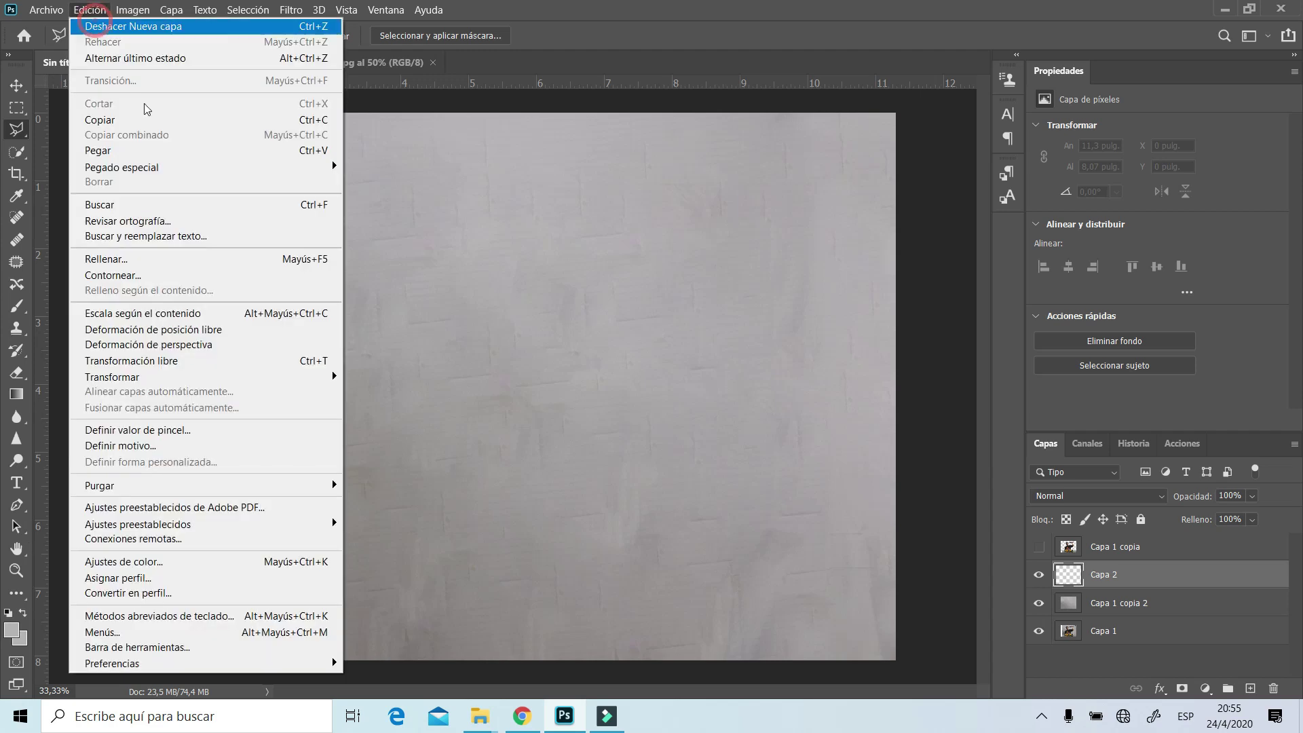
left_click(189, 265)
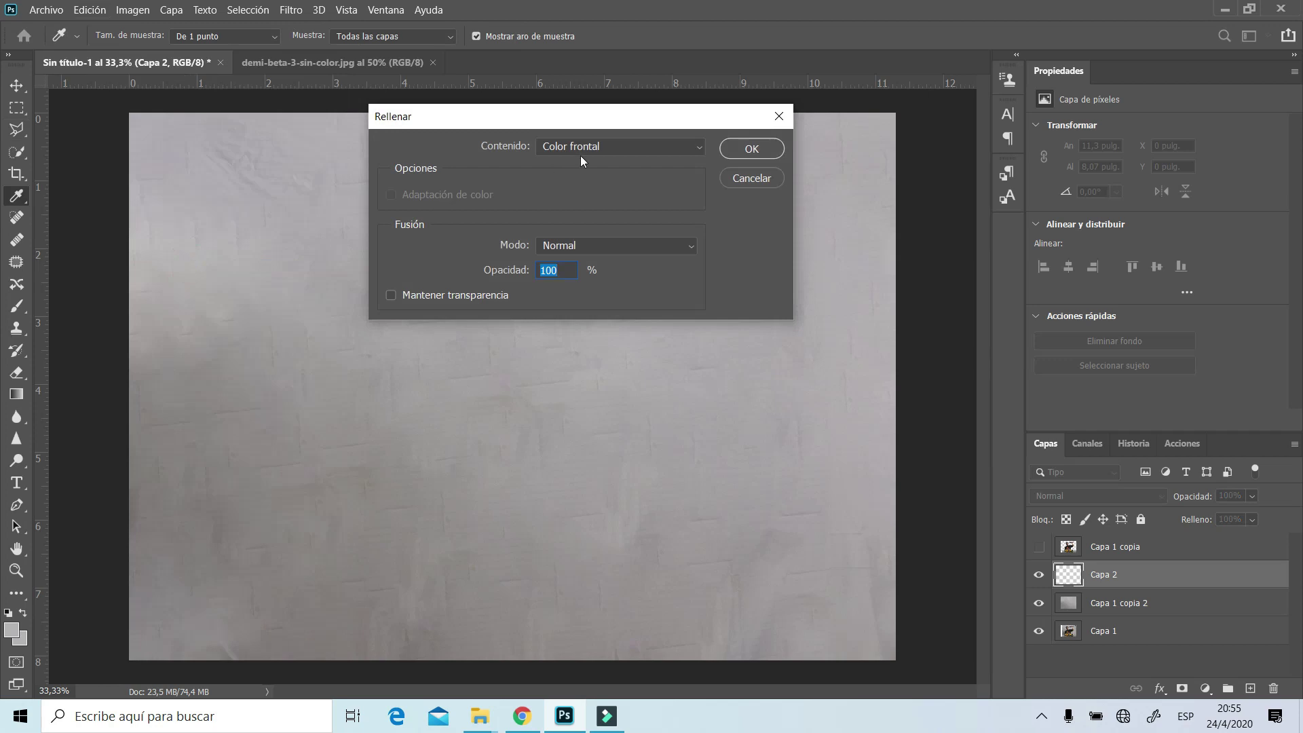
left_click(747, 149)
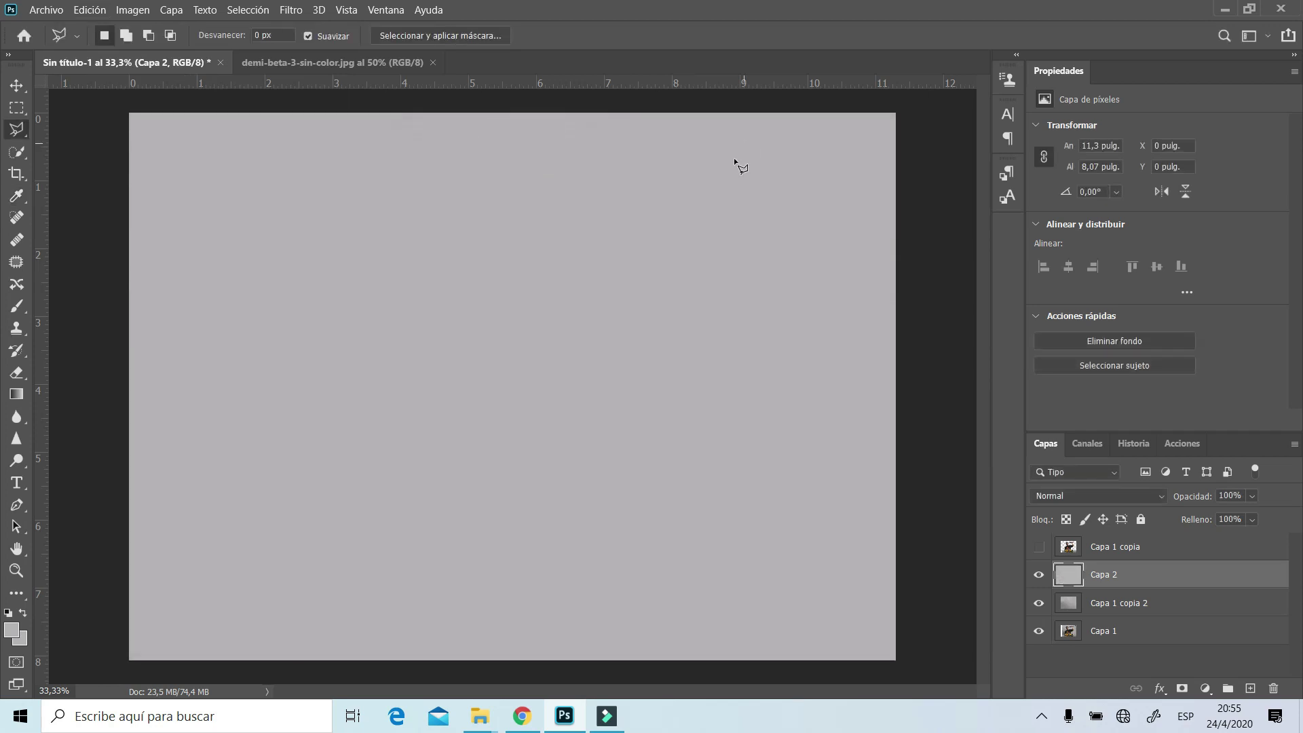
left_click(1253, 499)
left_click_drag(1248, 518, 1243, 517)
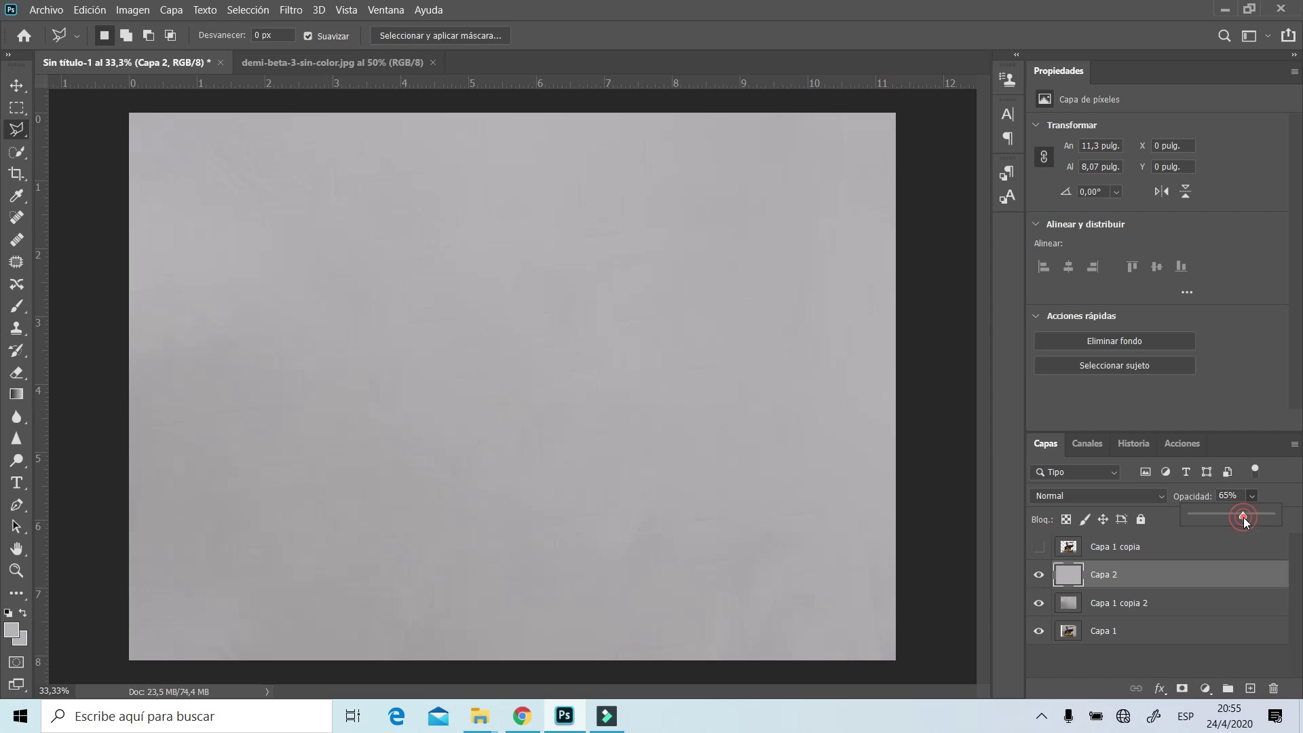
left_click_drag(1245, 517, 1246, 518)
left_click(1245, 517)
Add 2.96% uniform monochromatic noise to Capa 2 and make Capa 1 copia visible
left_click(292, 10)
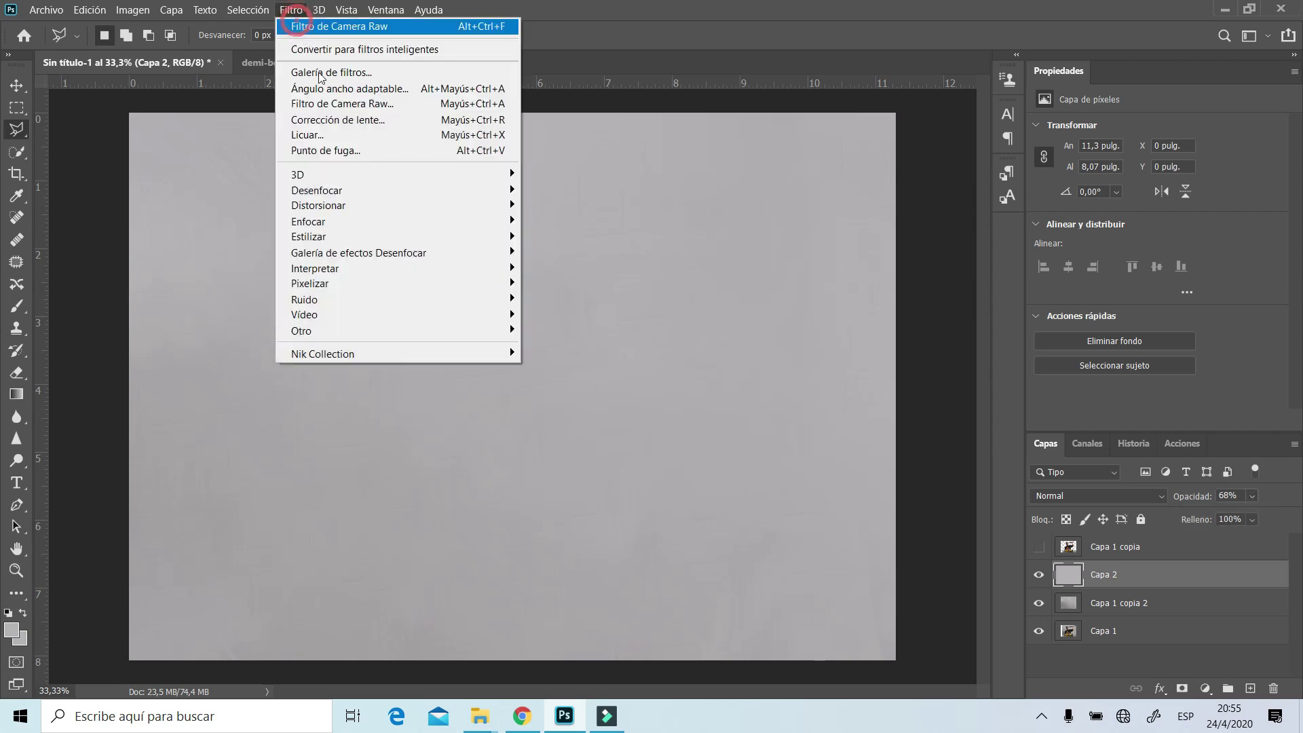
left_click(390, 298)
left_click(567, 298)
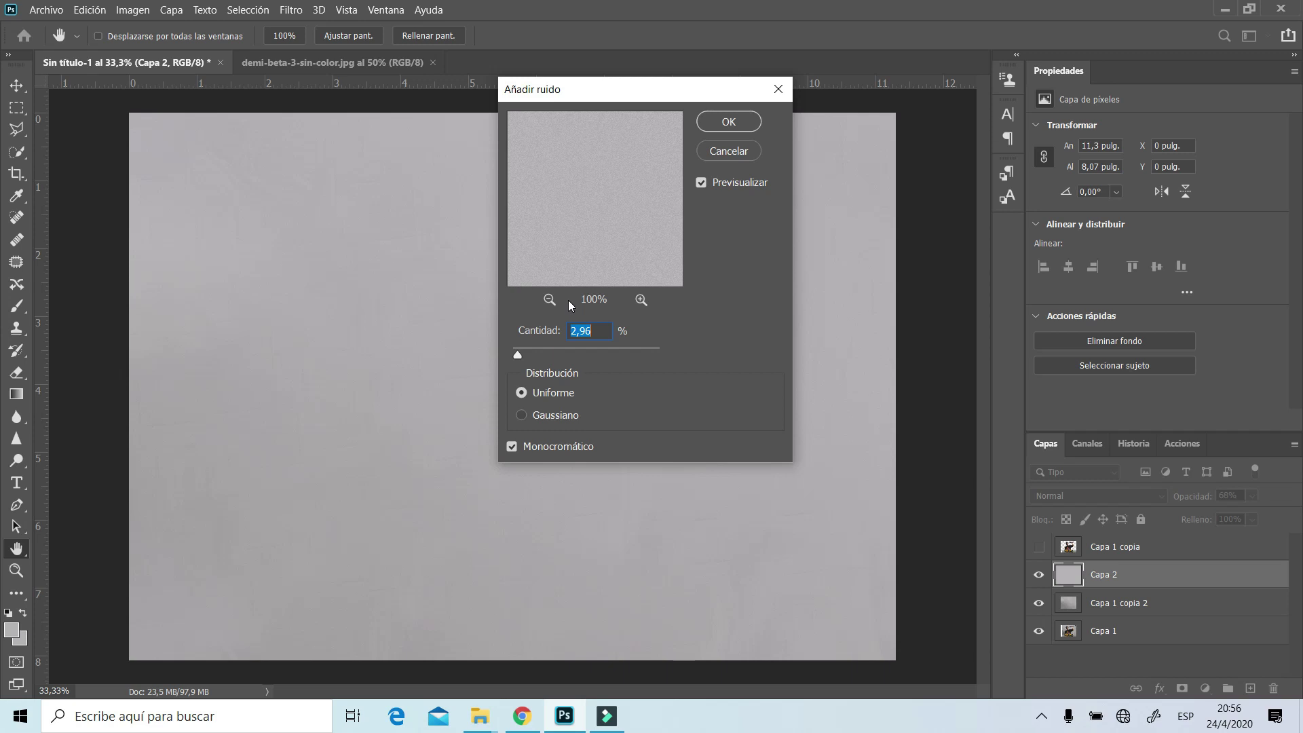
left_click(732, 124)
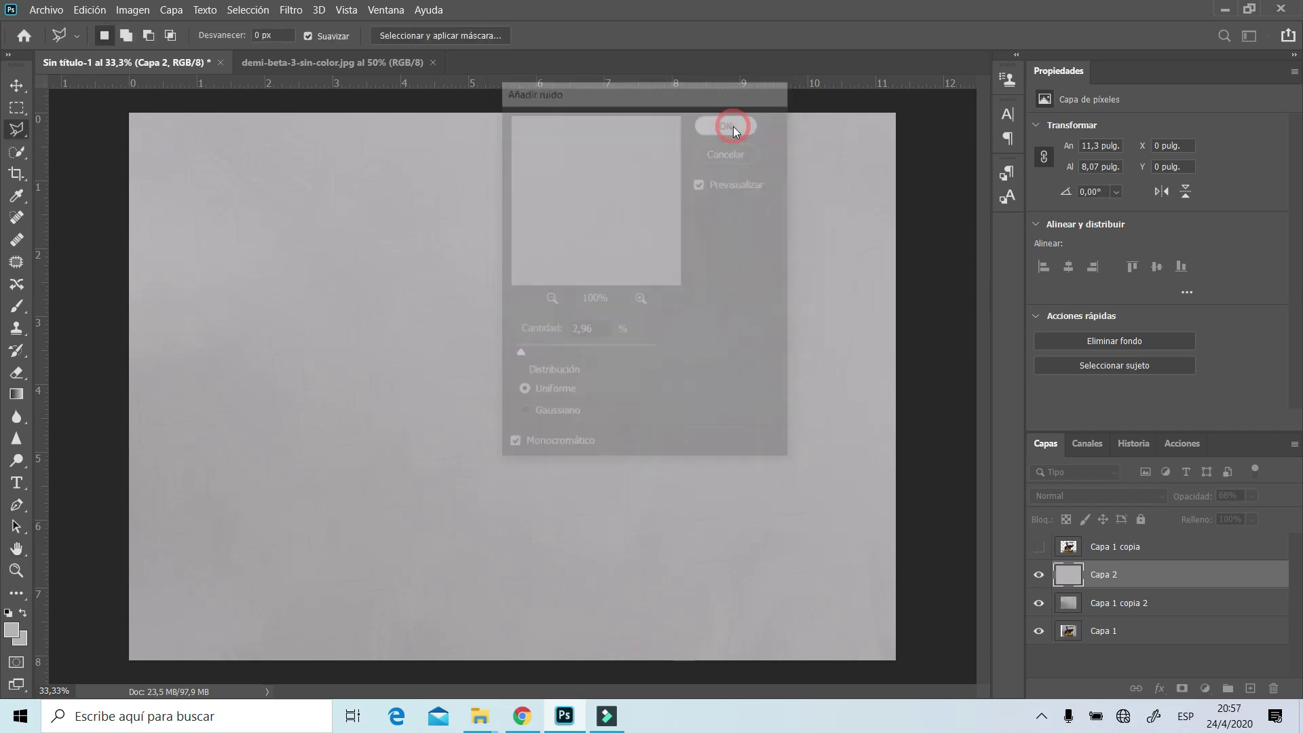
left_click(1039, 547)
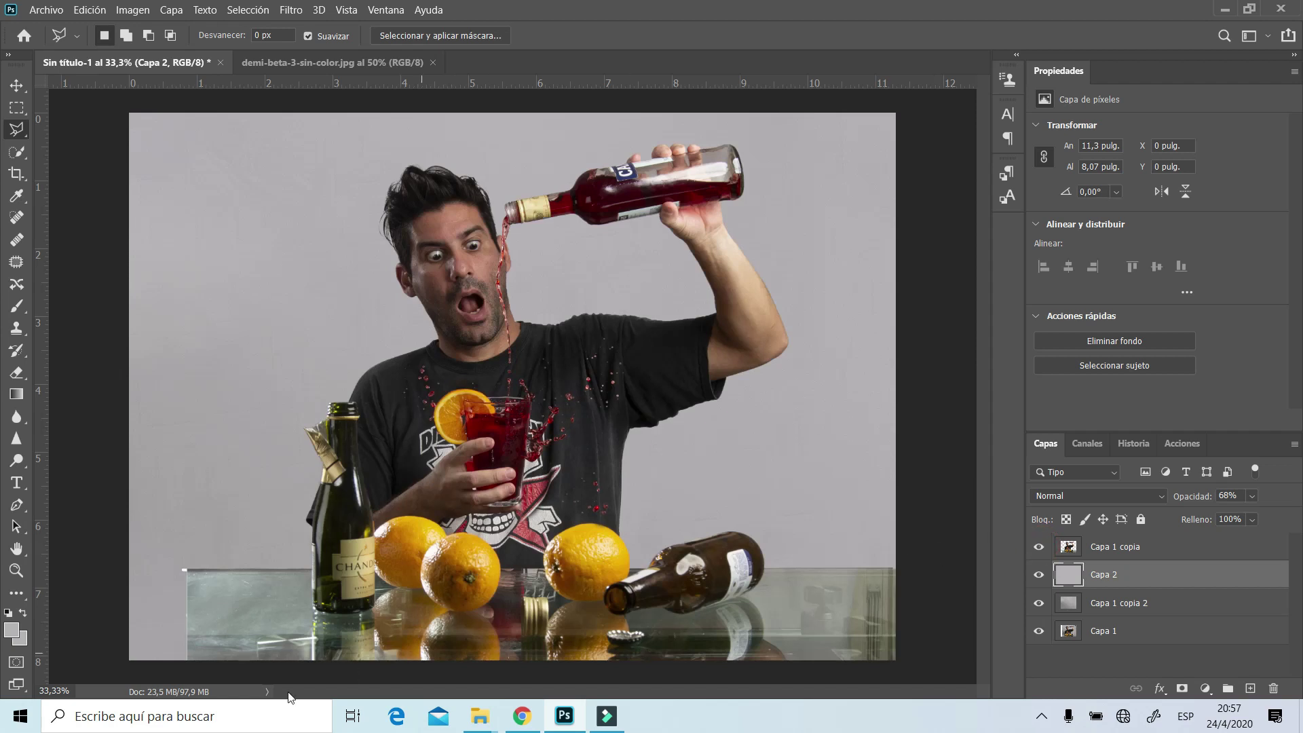
left_click(17, 570)
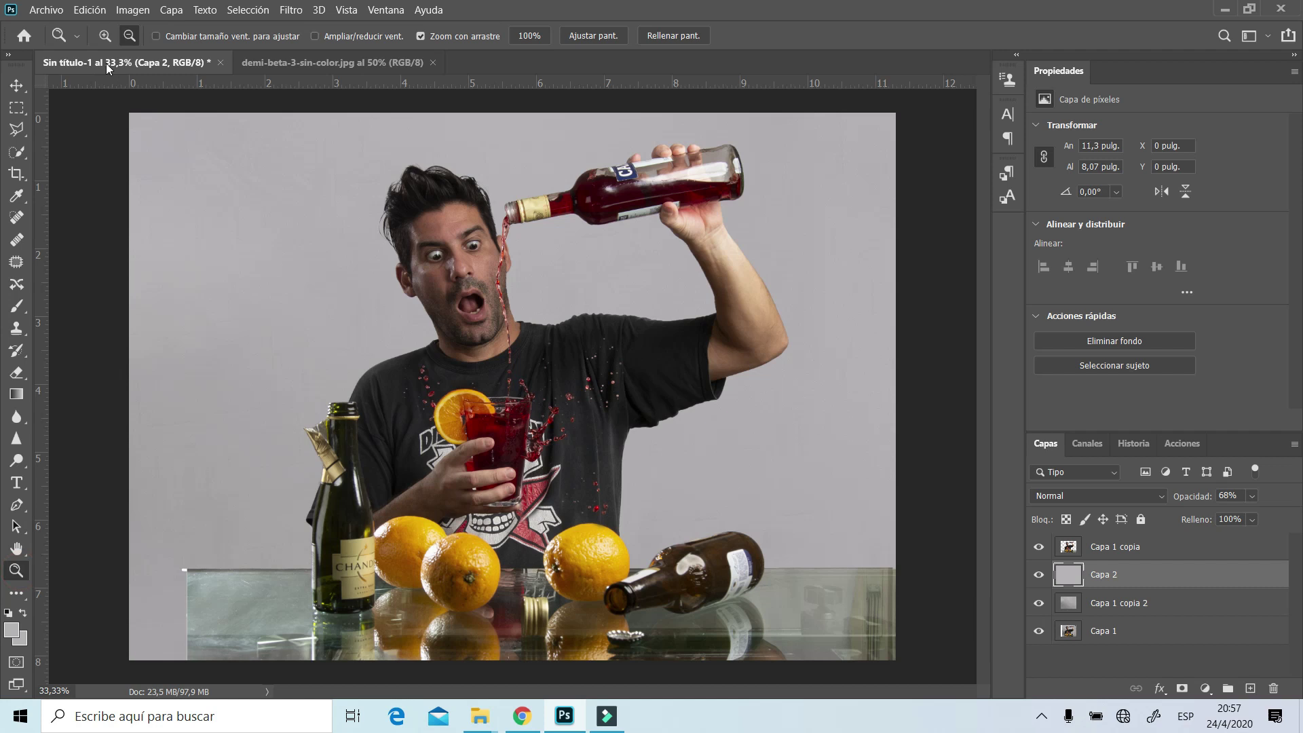
Inspect the hair edges at 200% zoom, then hide the cut-out, grey and backdrop layers
left_click(104, 34)
left_click(369, 132)
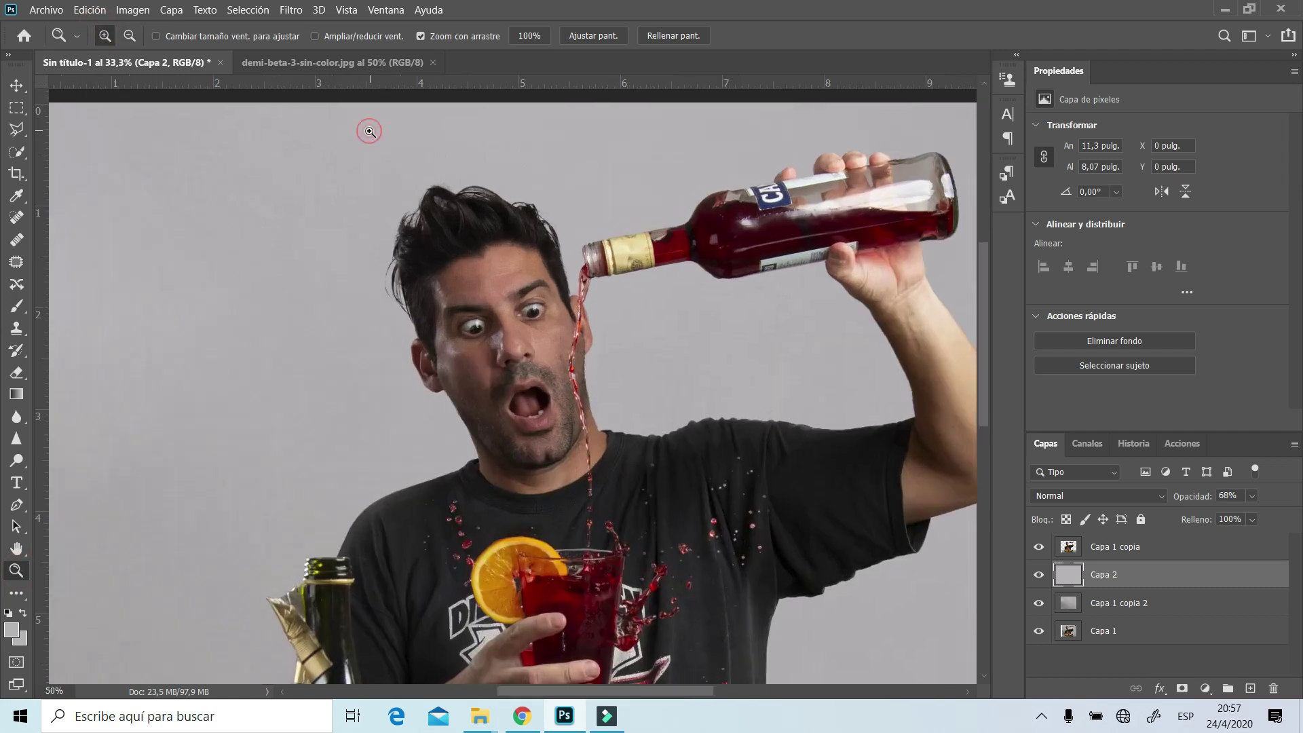
left_click(489, 190)
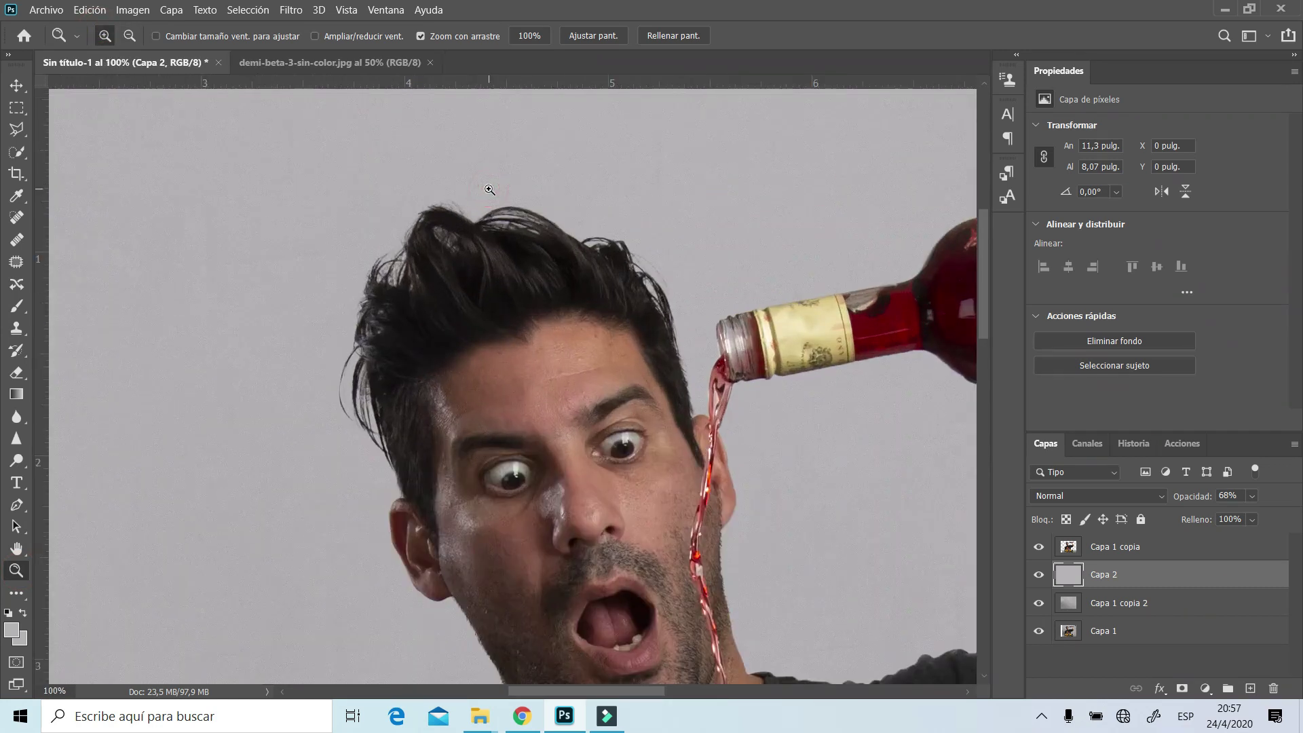
left_click(541, 263)
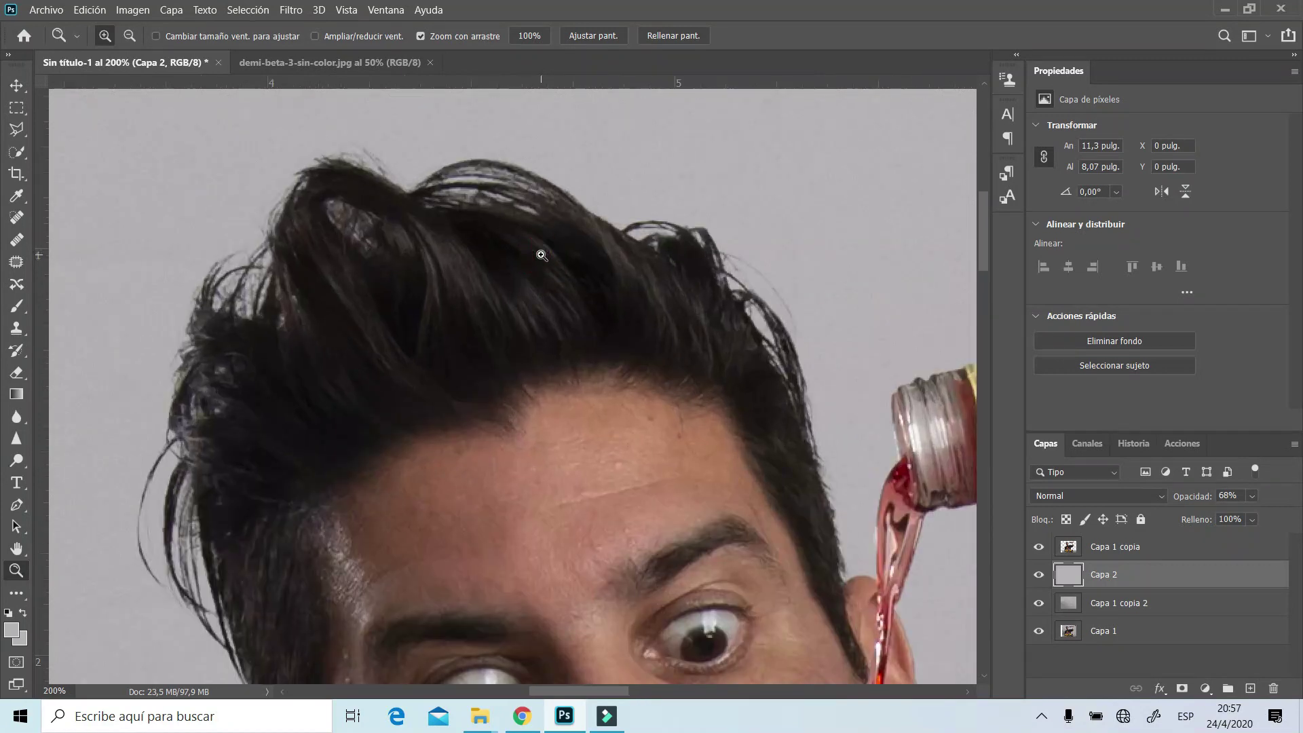
left_click(358, 279, "alt")
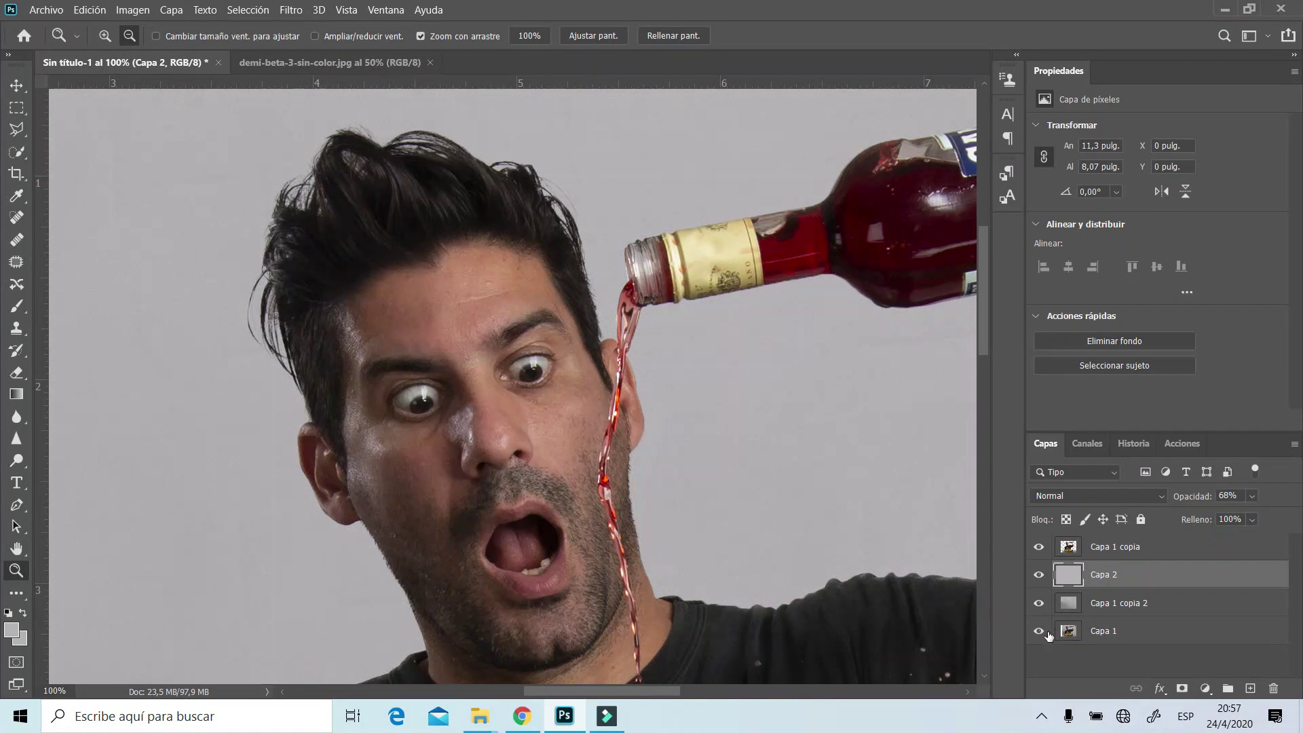
left_click_drag(1039, 602, 1046, 578)
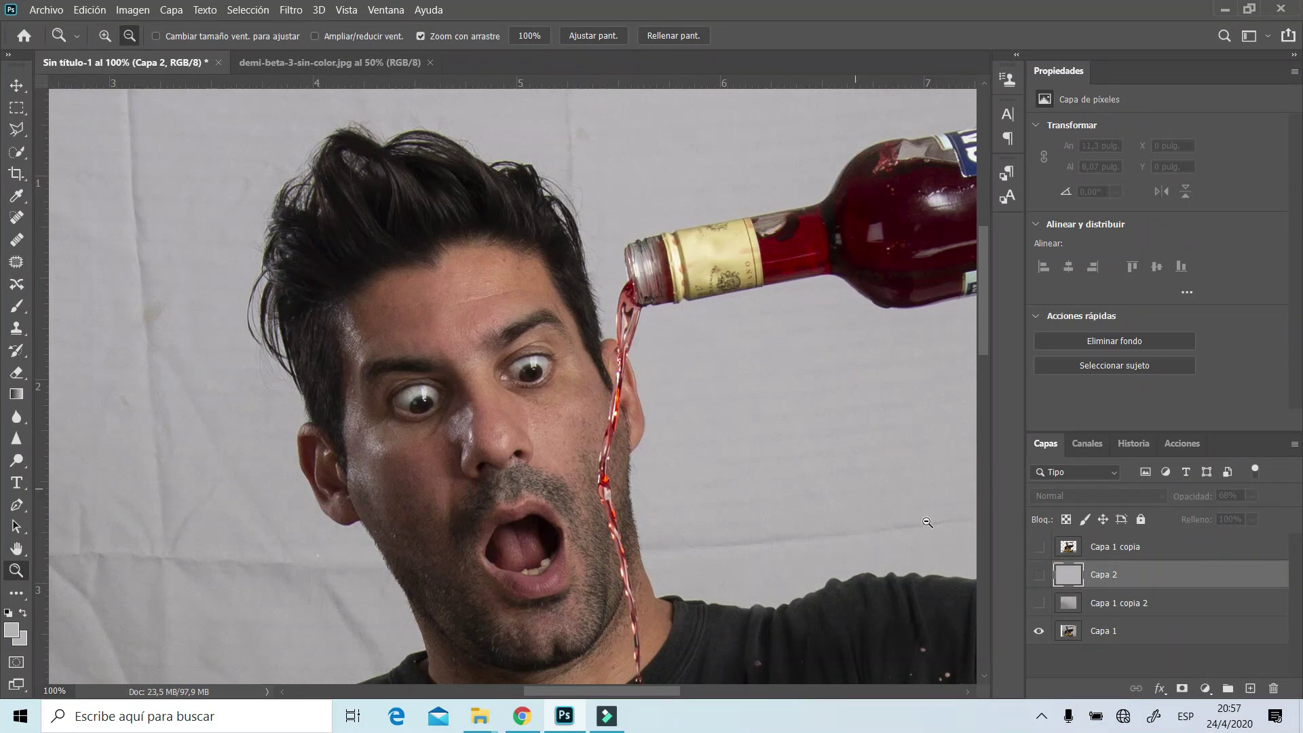
Show the grey Capa 2 and cut-out layers again, and undo a trial mask on the cut-out
left_click(1039, 575)
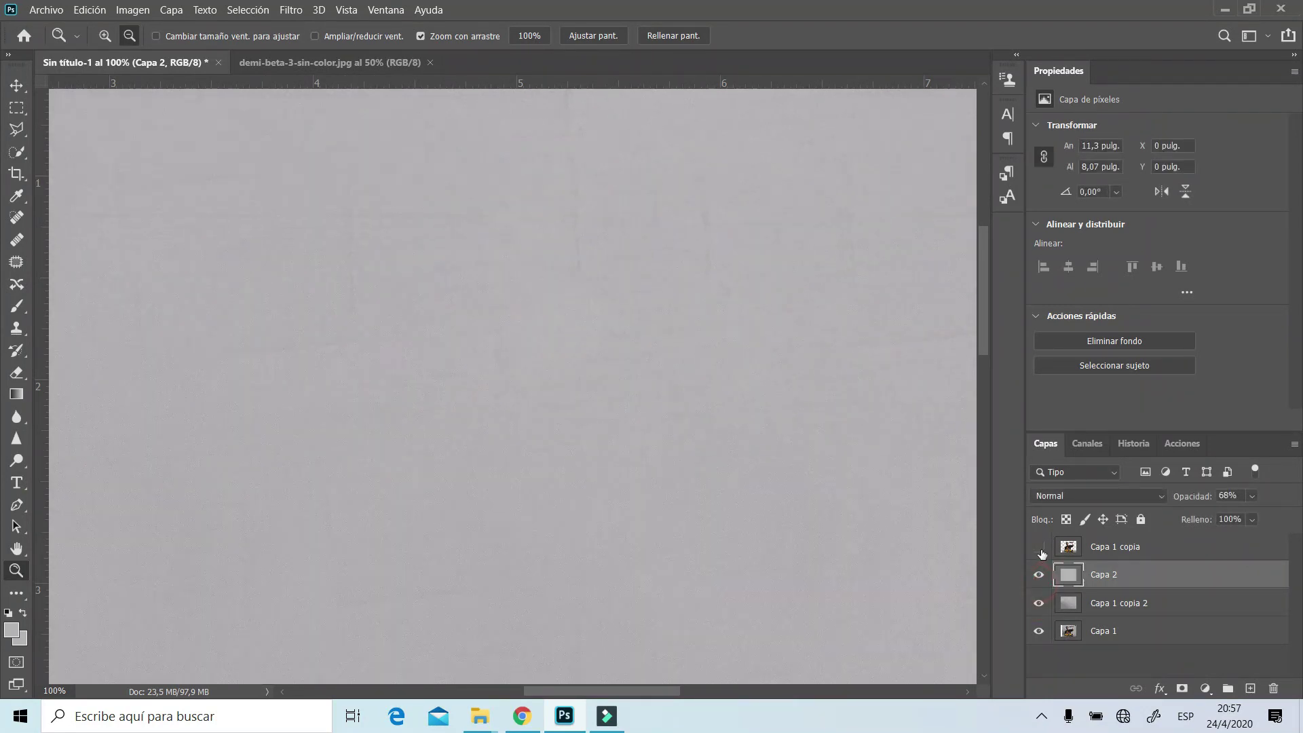
left_click(1038, 546)
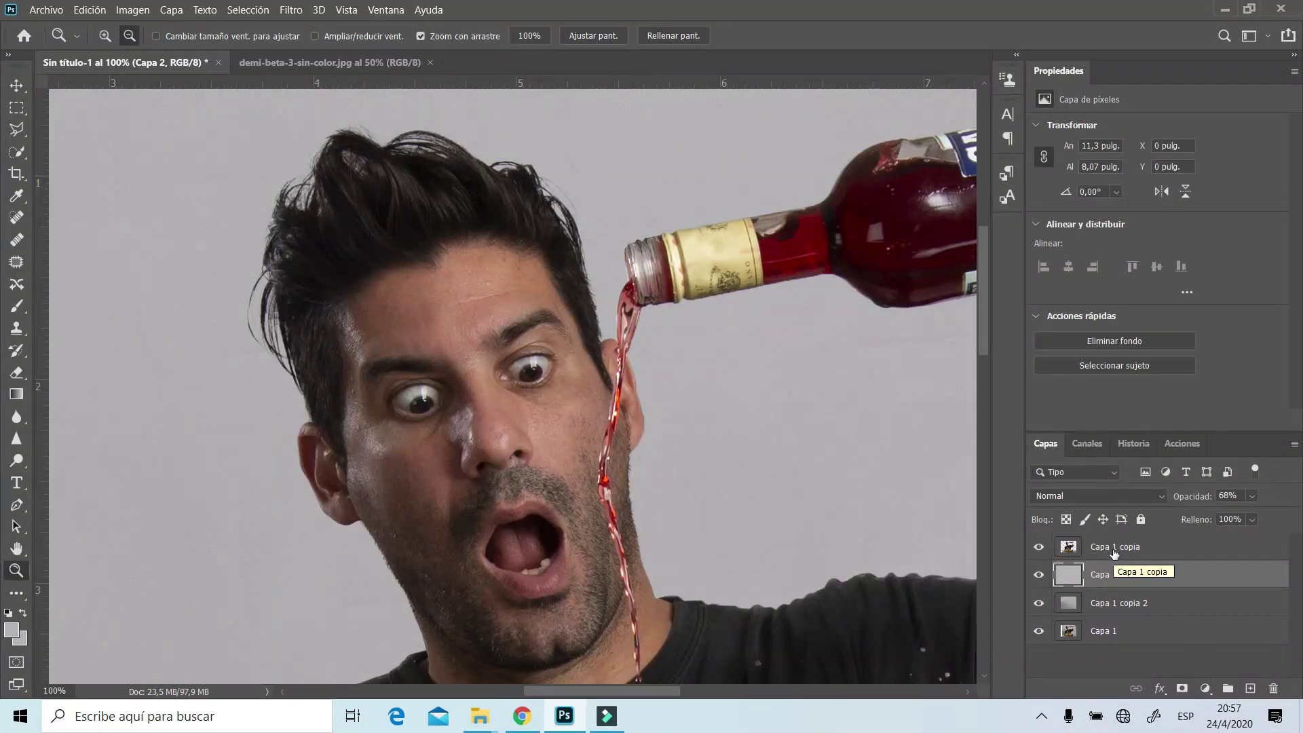
left_click(1113, 549)
left_click(1182, 689)
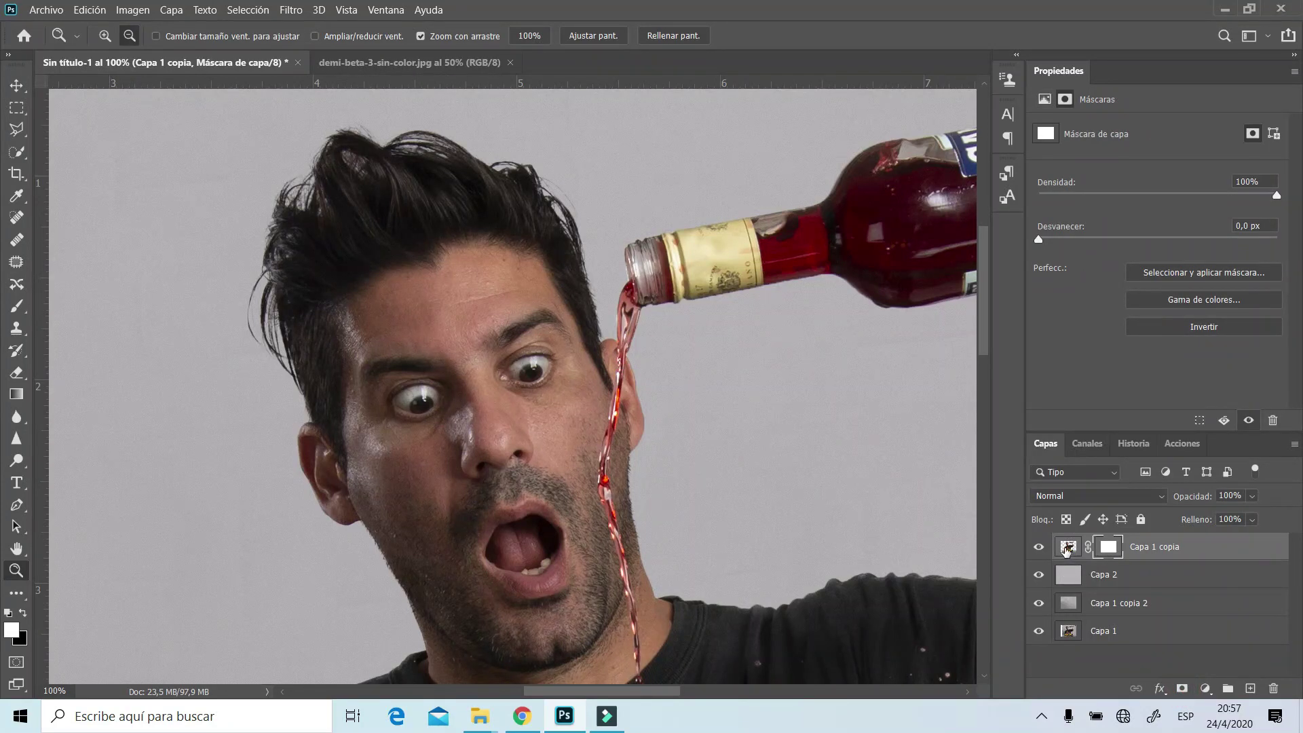
left_click(91, 11)
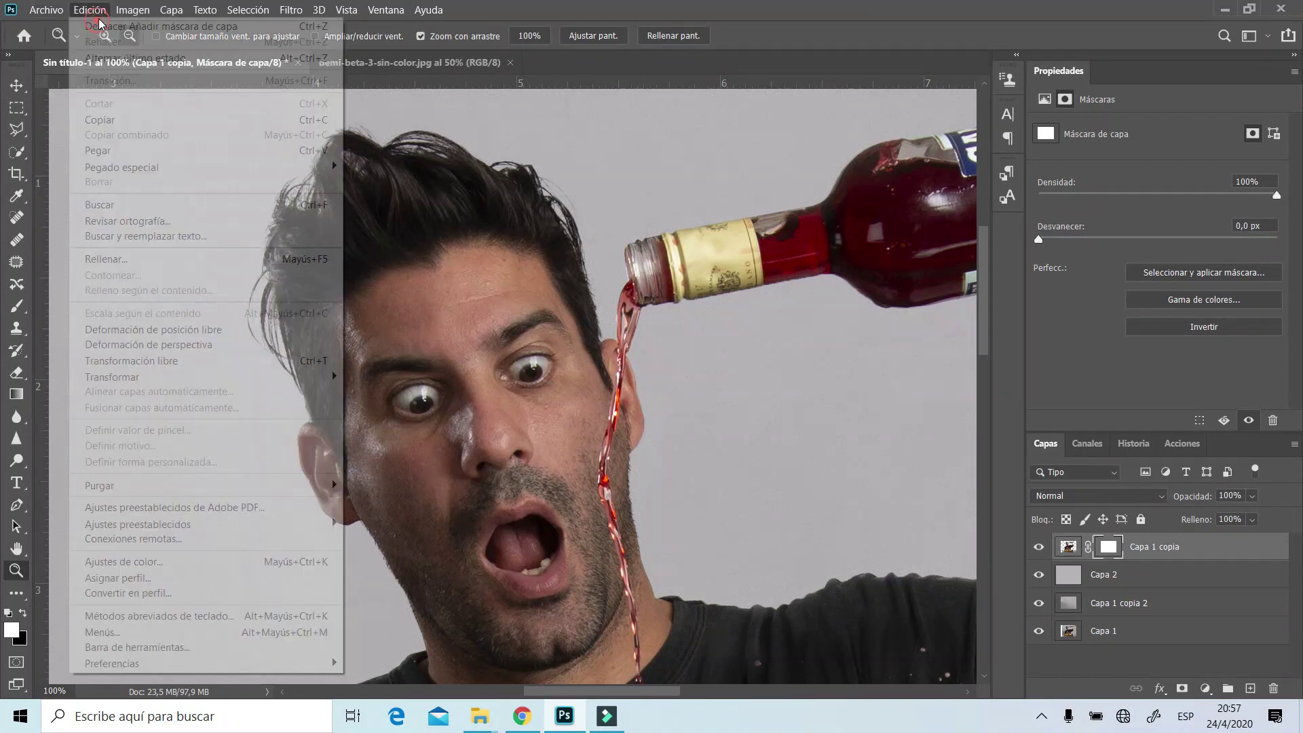
left_click(102, 26)
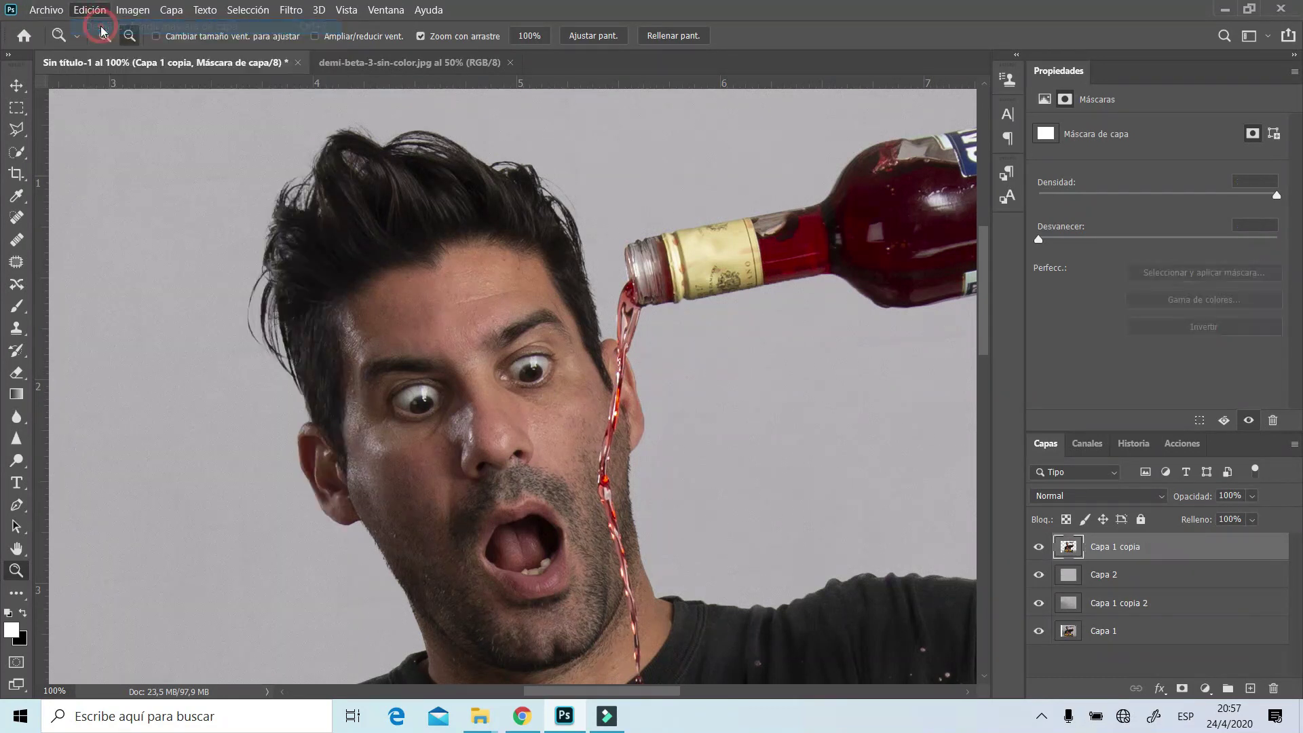
Group Capa 2 and Capa 1 copia 2 into Grupo 1 and give it a layer mask
left_click(1100, 604)
left_click(1097, 579)
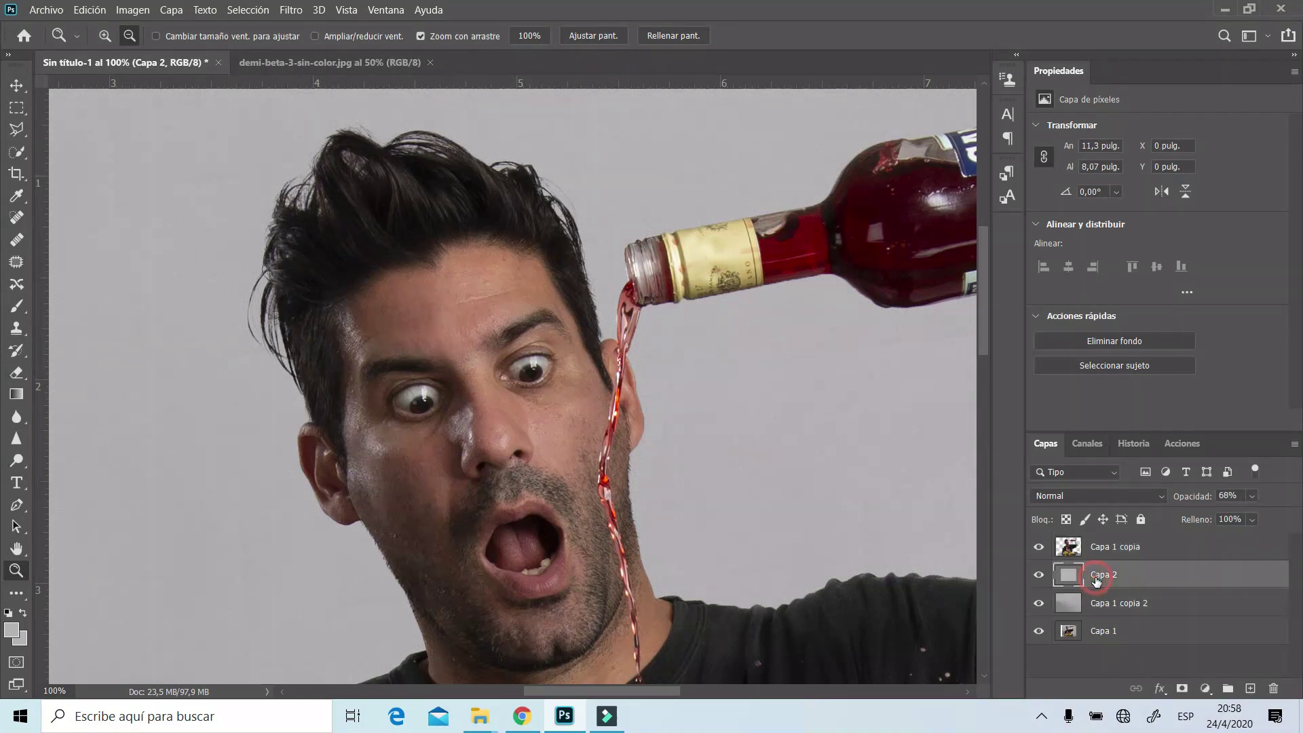
left_click(1121, 604, "ctrl")
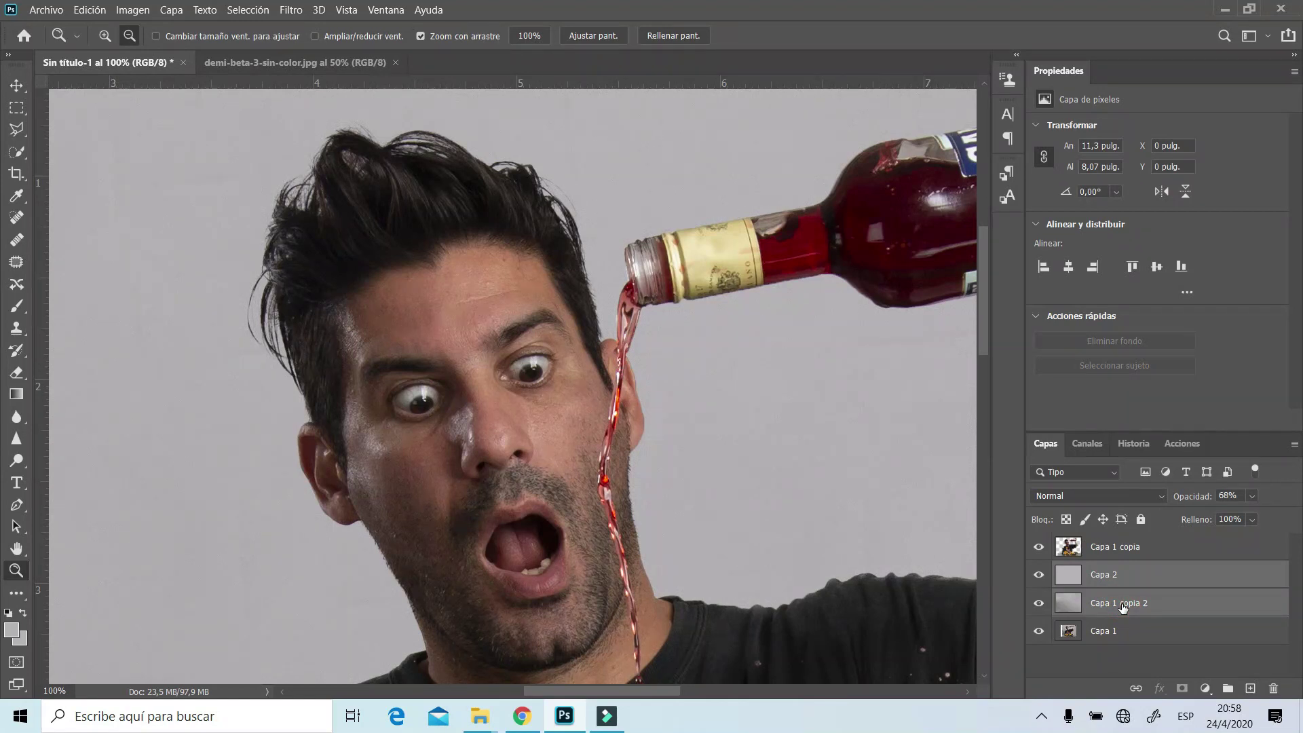
key("ctrl+g")
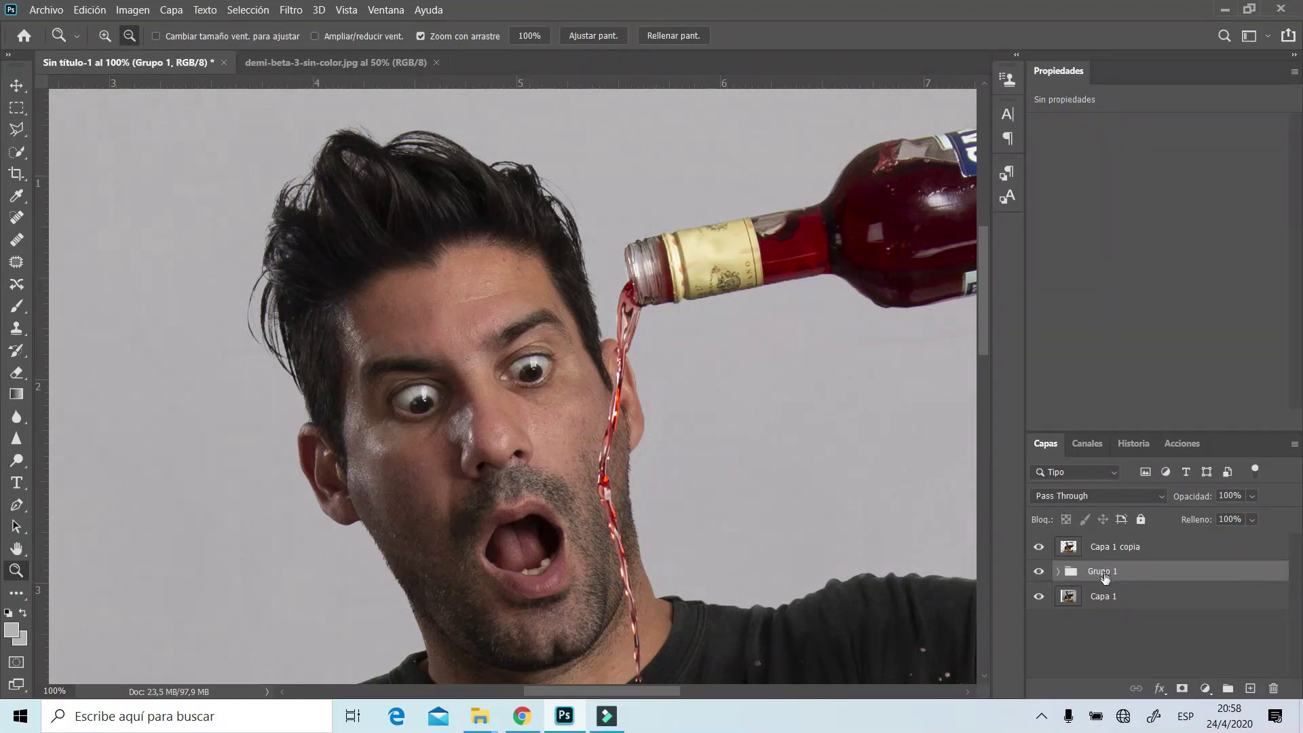
left_click(1182, 689)
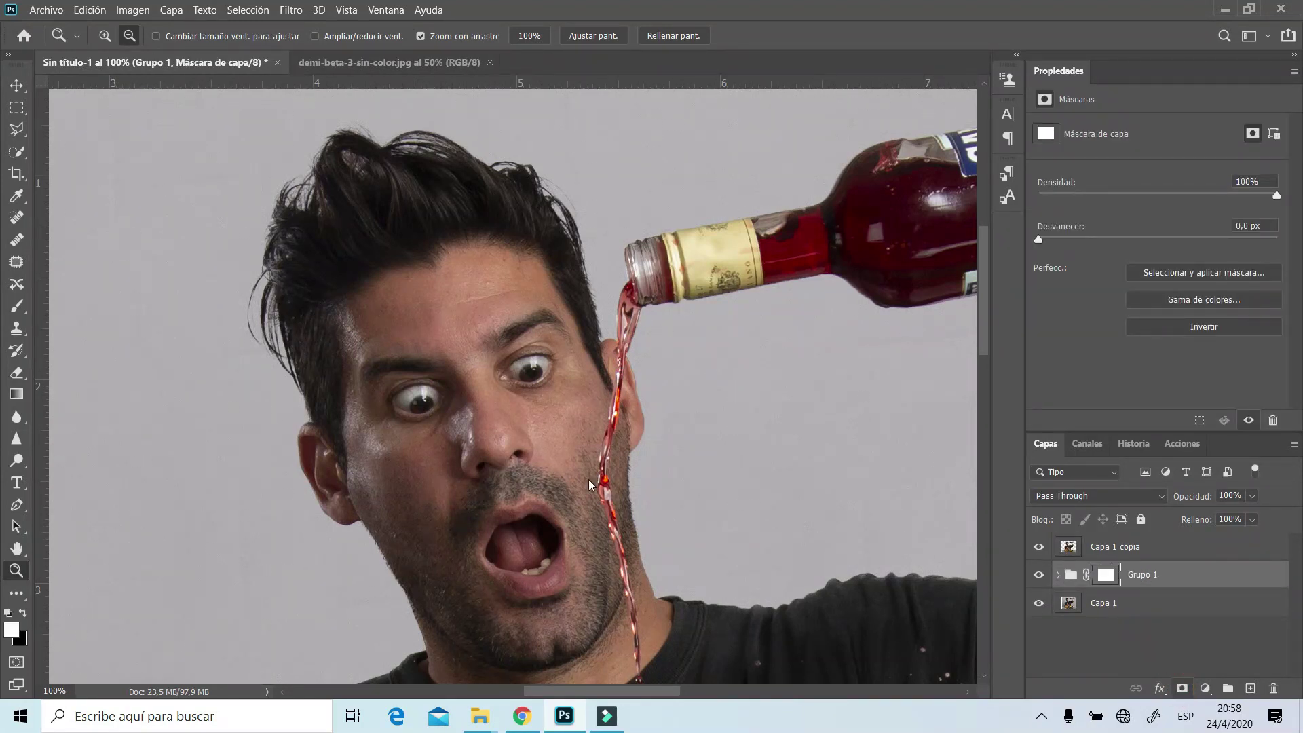
left_click(17, 307)
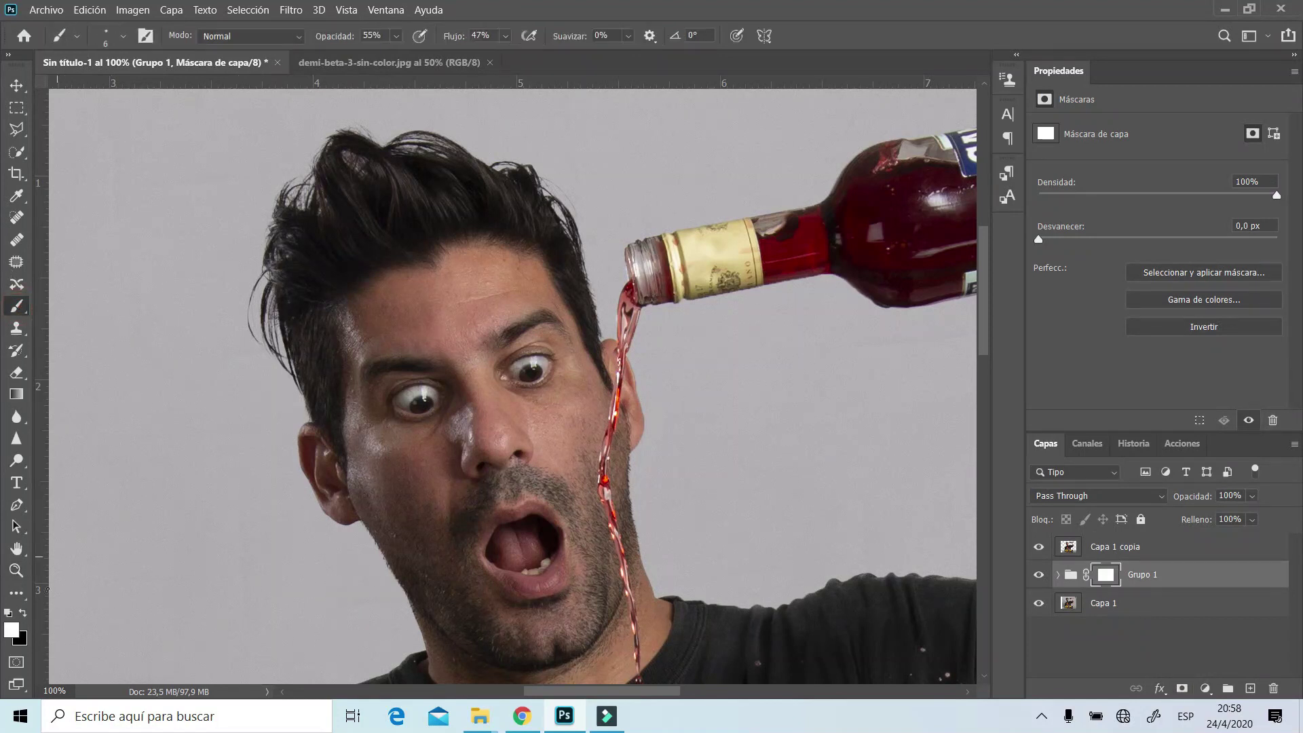
Set black as the foreground colour and zoom to 300% on the hair top
left_click(23, 613)
left_click(16, 570)
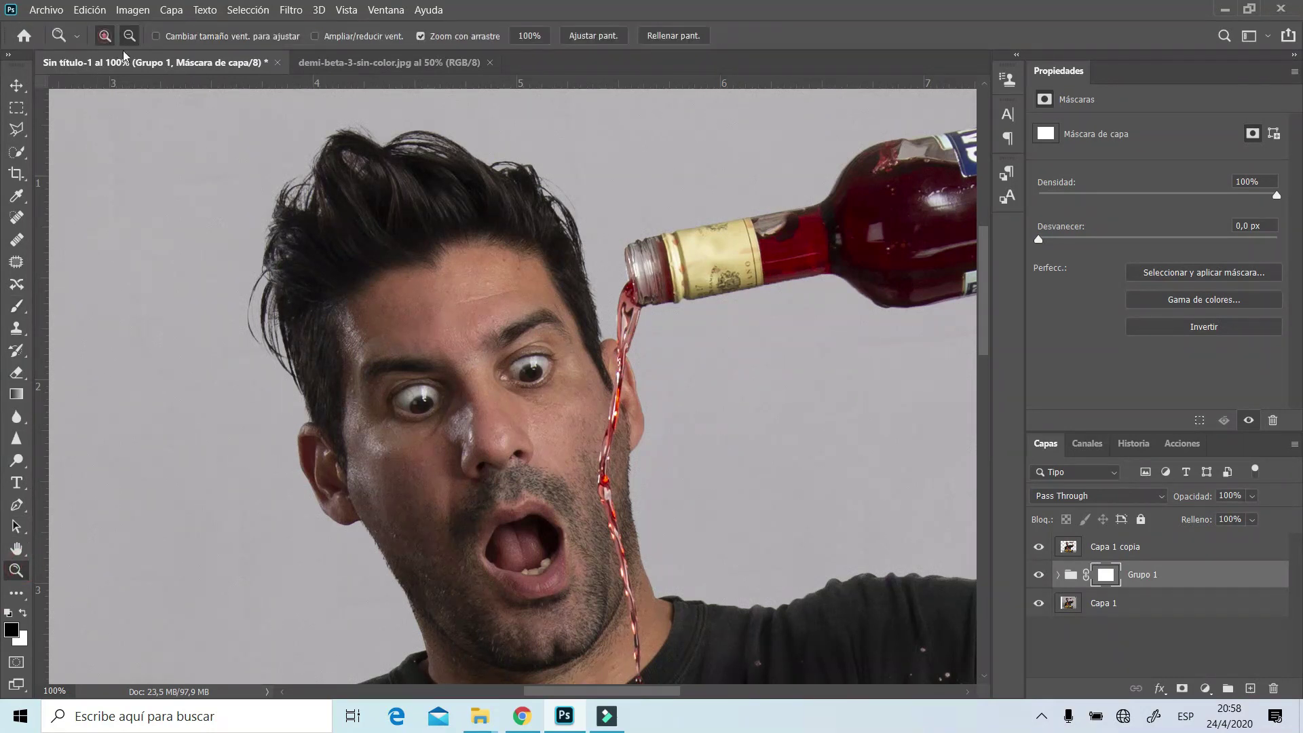
left_click(356, 177)
left_click(372, 275)
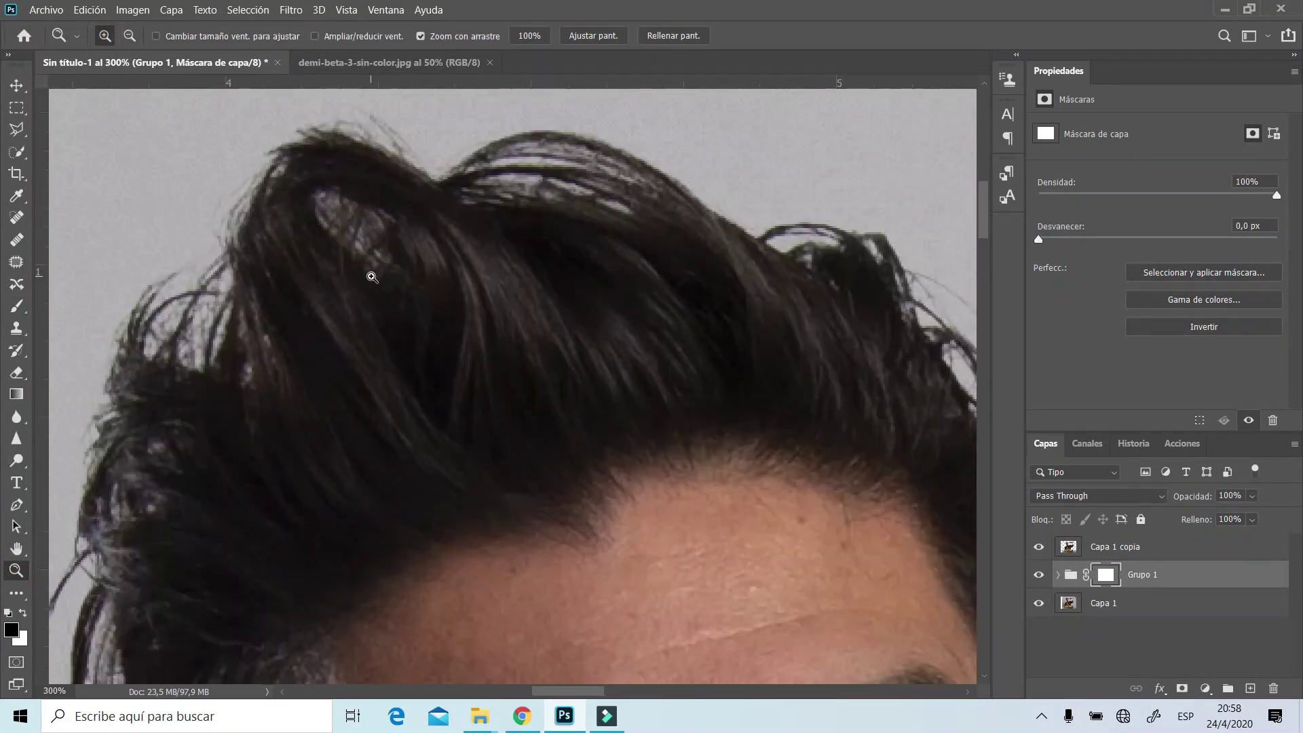
left_click(17, 306)
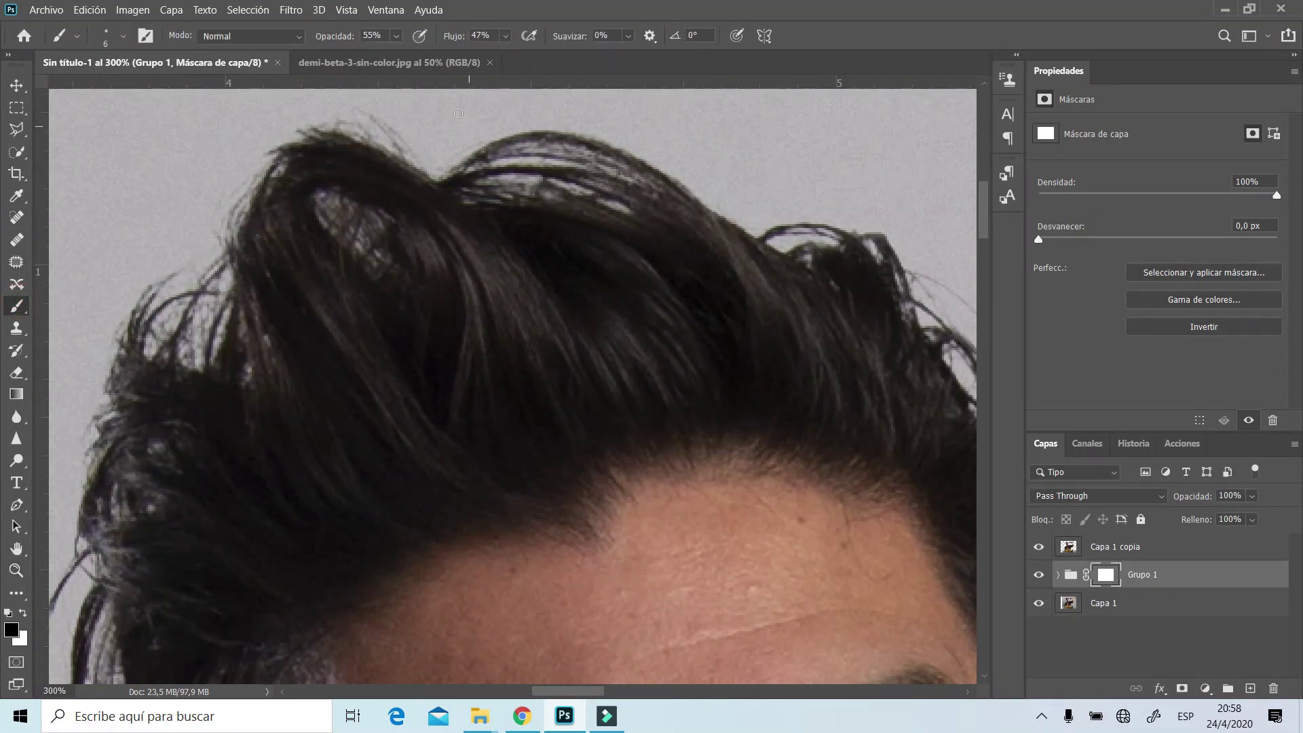
Paint the mask over the pinkish hair-top fringe at 55%, then 80% brush opacity
left_click_drag(518, 158, 545, 162)
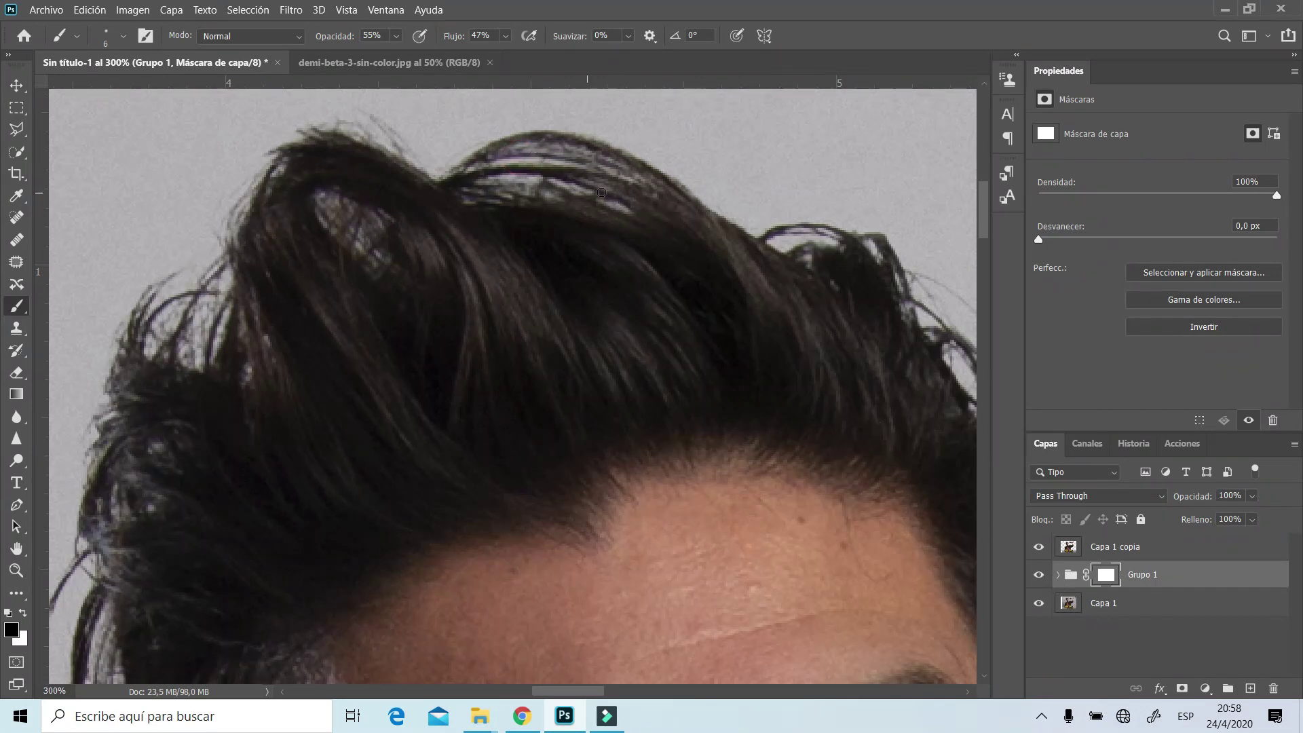
left_click_drag(605, 195, 524, 194)
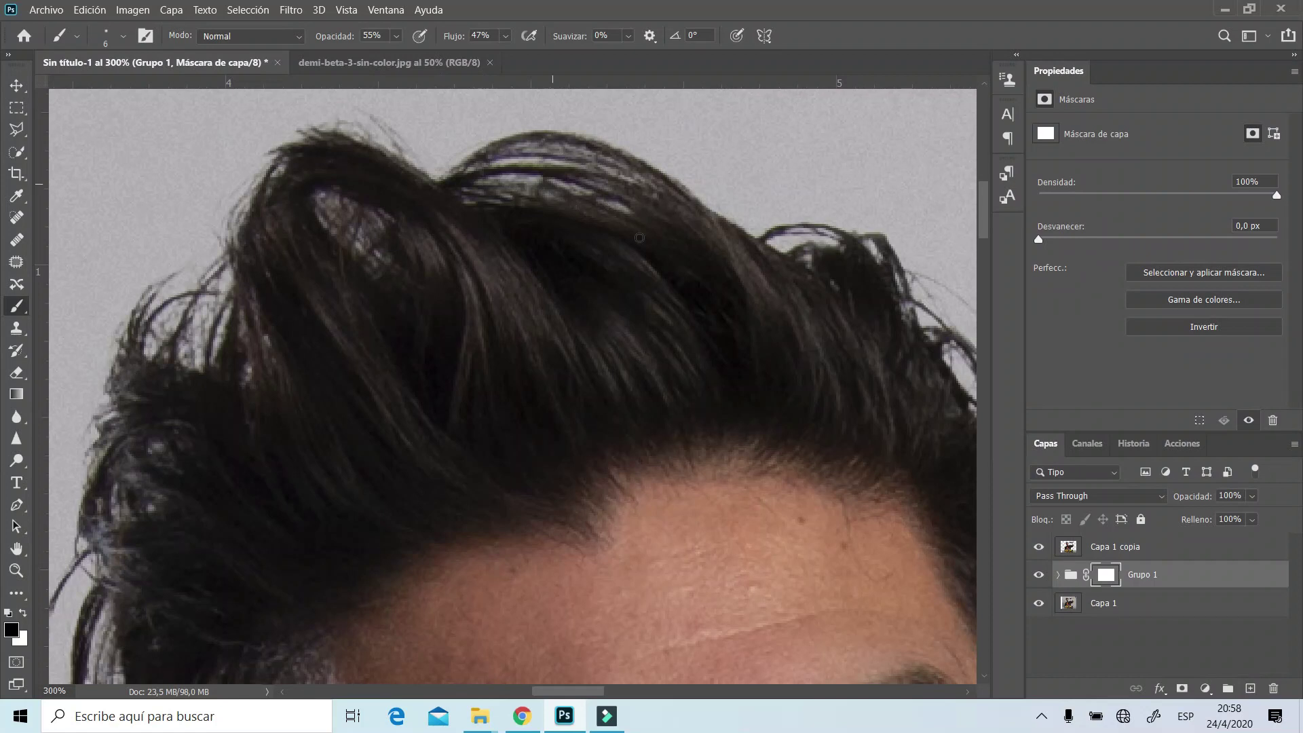
left_click_drag(788, 246, 848, 249)
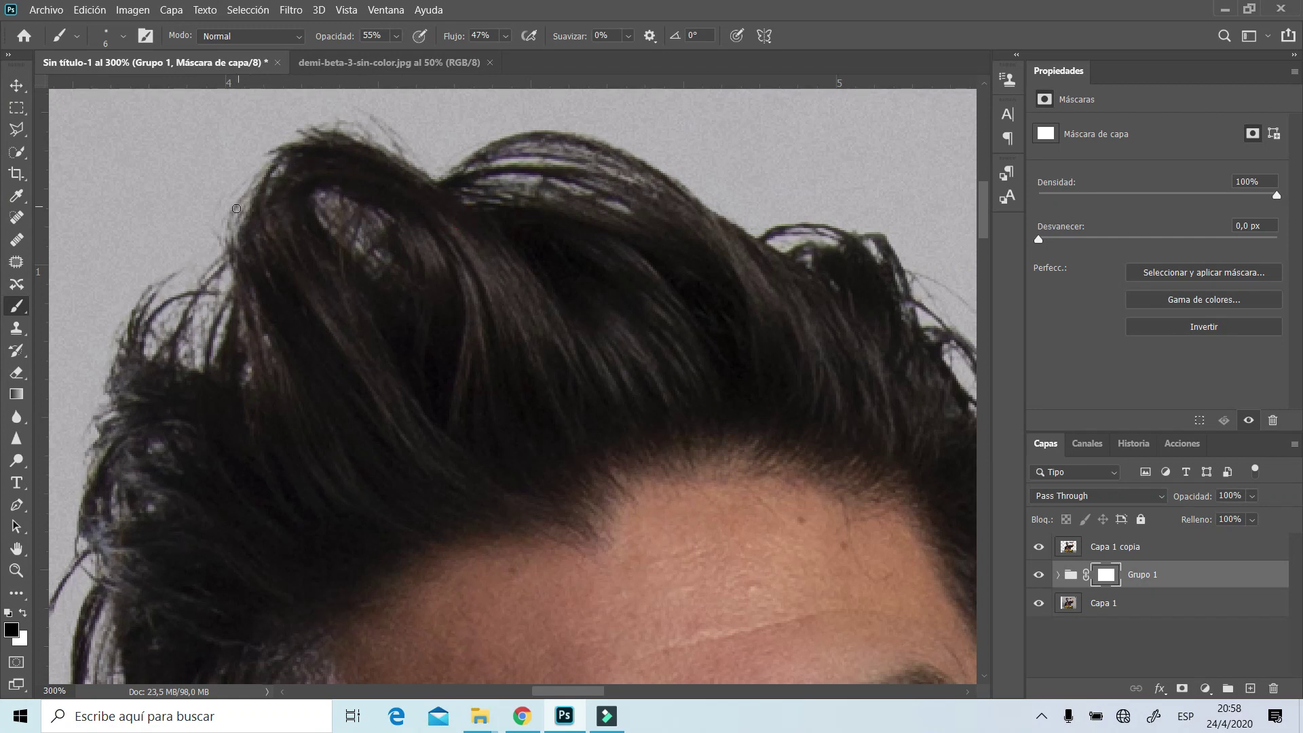
left_click_drag(396, 36, 427, 65)
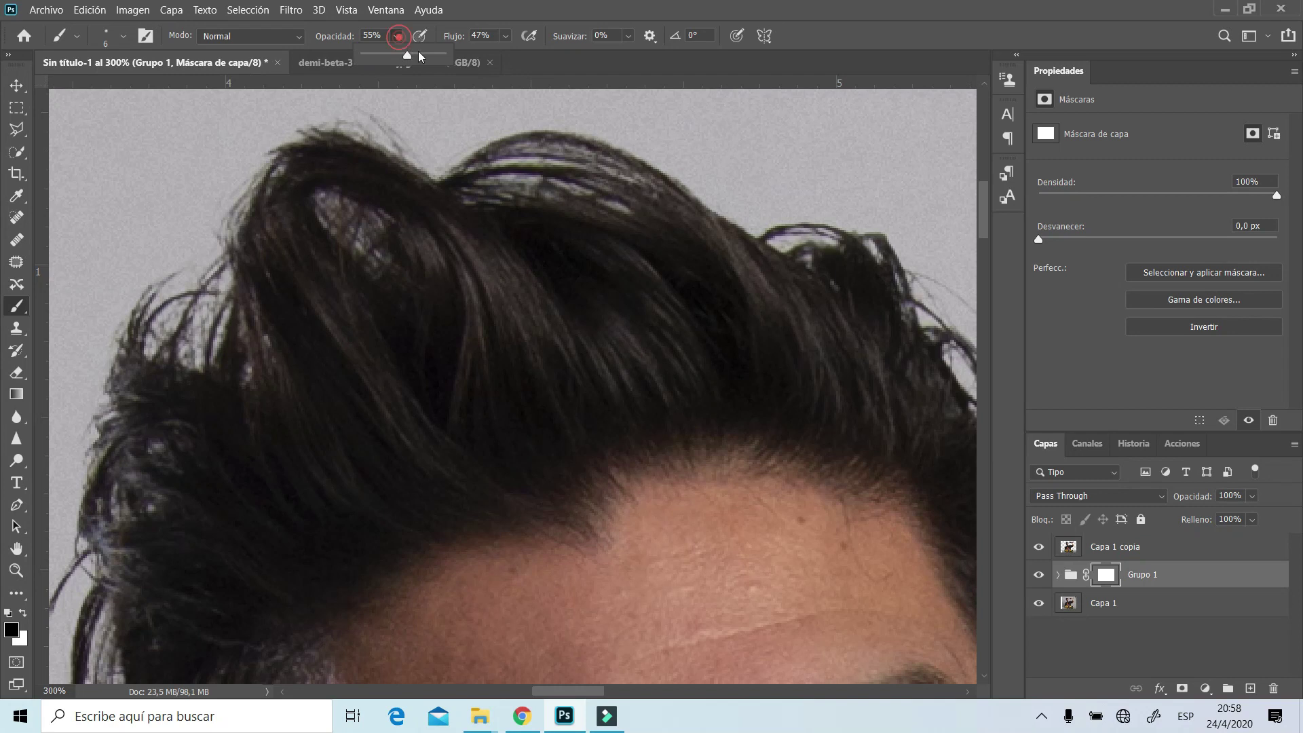
mouse_move(405, 167)
left_mouse_down()
mouse_move(352, 144)
mouse_move(288, 167)
mouse_move(239, 252)
mouse_move(237, 356)
mouse_move(177, 296)
mouse_move(157, 302)
mouse_move(185, 269)
left_mouse_up()
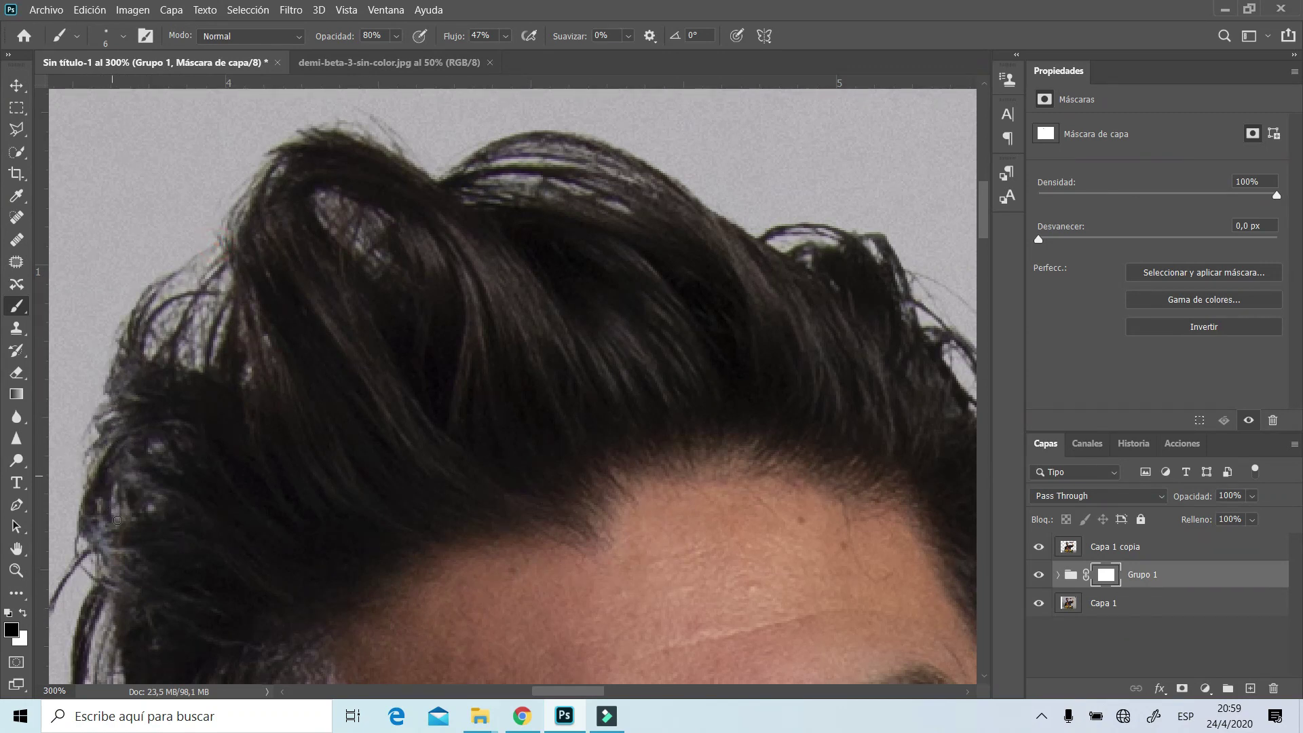
Scroll the view down and left to the left edge of the hair
scroll(305, 577, "down", 2)
scroll(435, 672, "down", 2)
scroll(534, 687, "left", 3)
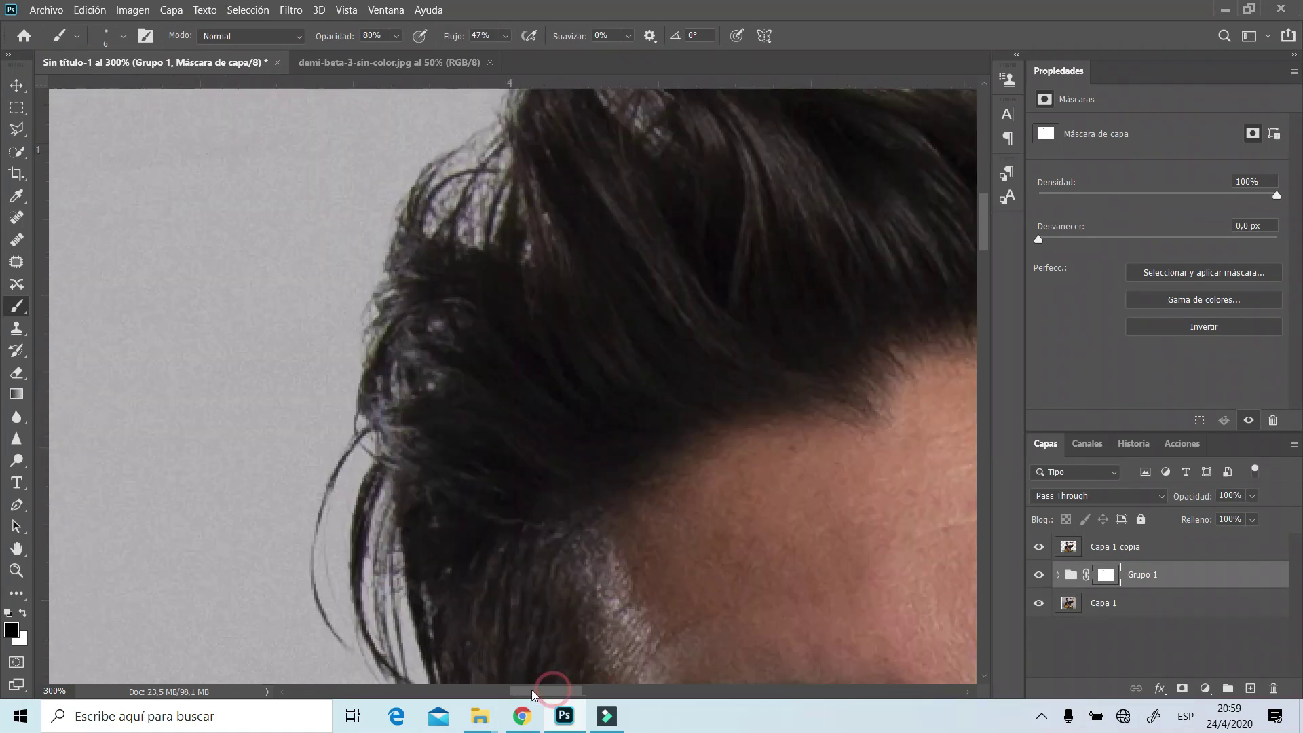
scroll(534, 687, "left", 1)
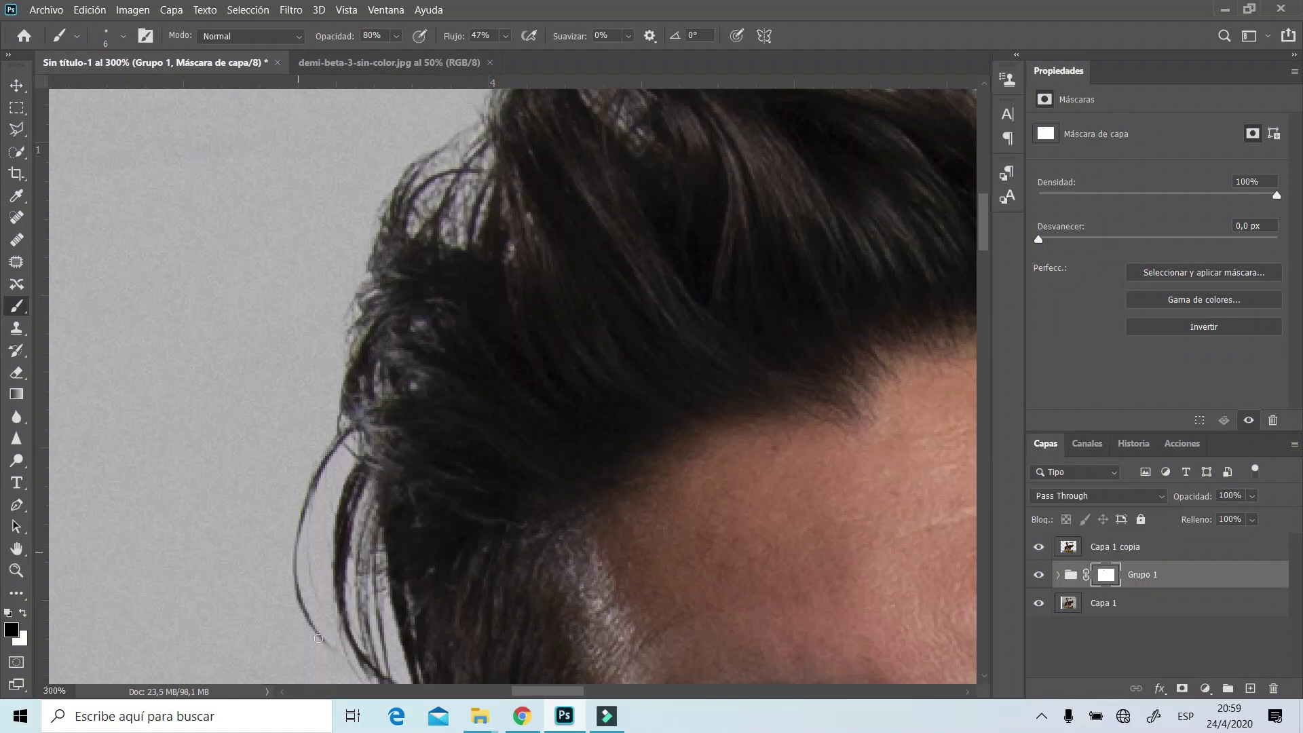
scroll(309, 488, "down", 3)
left_click(373, 334)
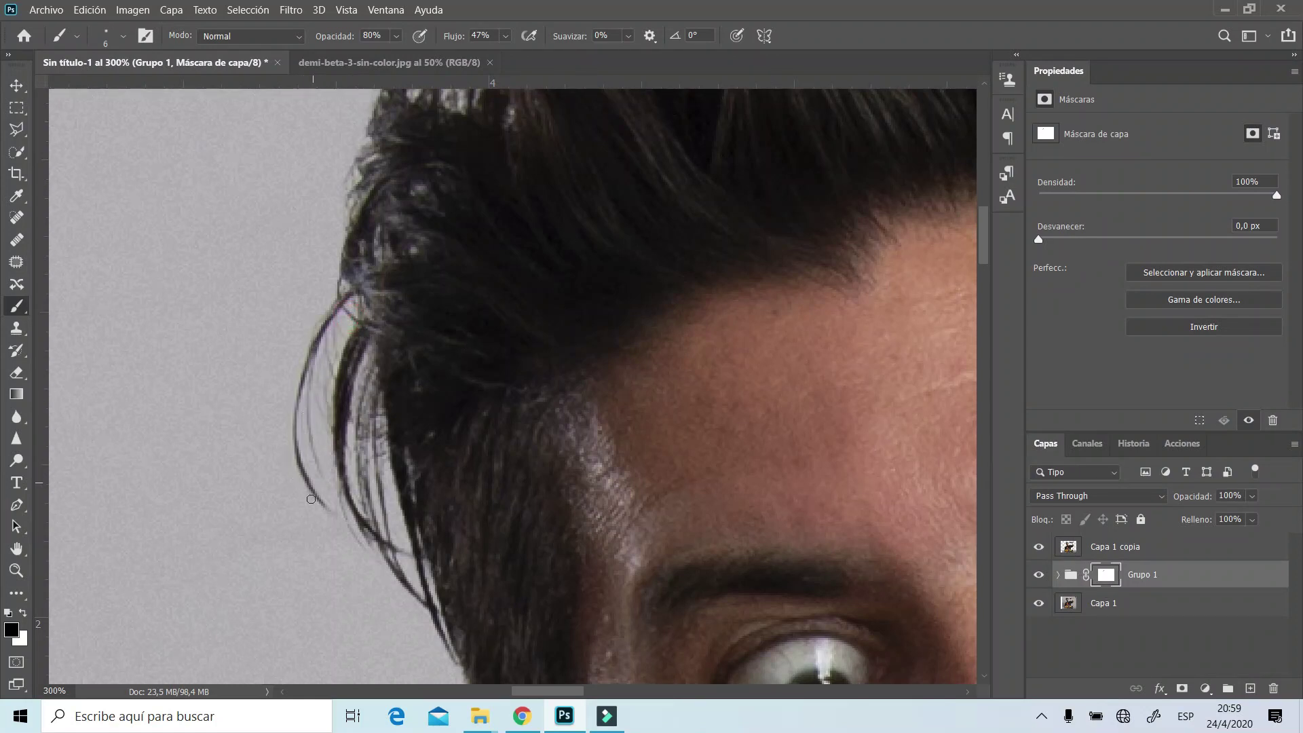
scroll(319, 448, "down", 1)
scroll(318, 414, "down", 1)
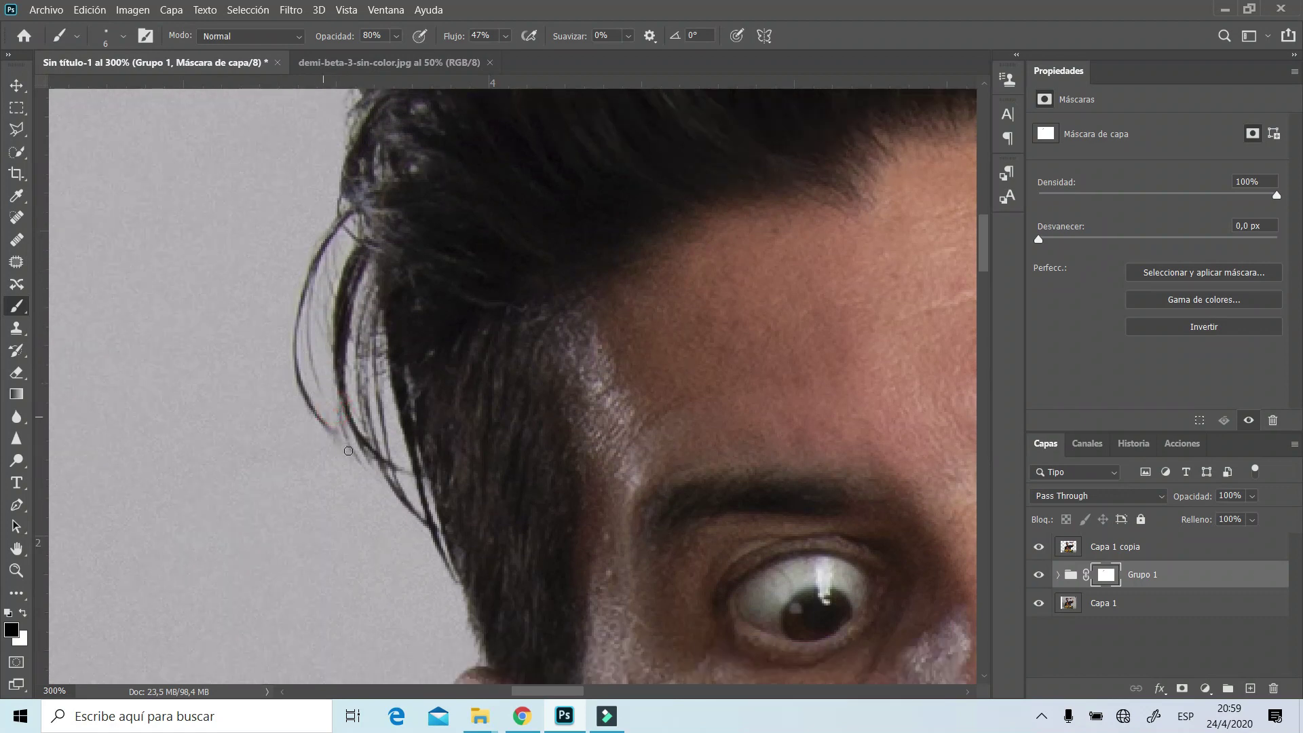
Paint the mask along the left hair edge down to the top of the ear
left_click_drag(393, 477, 355, 379)
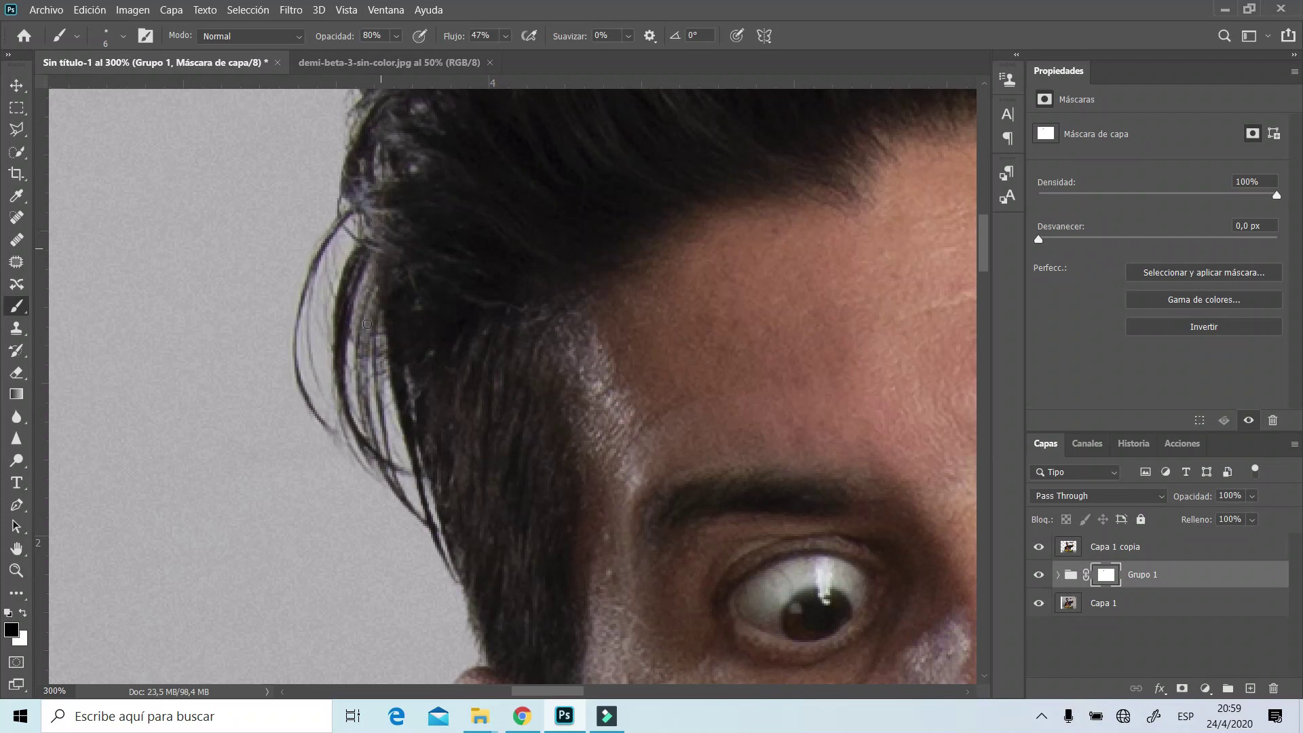
mouse_move(366, 374)
left_mouse_down()
mouse_move(453, 561)
mouse_move(433, 502)
left_mouse_up()
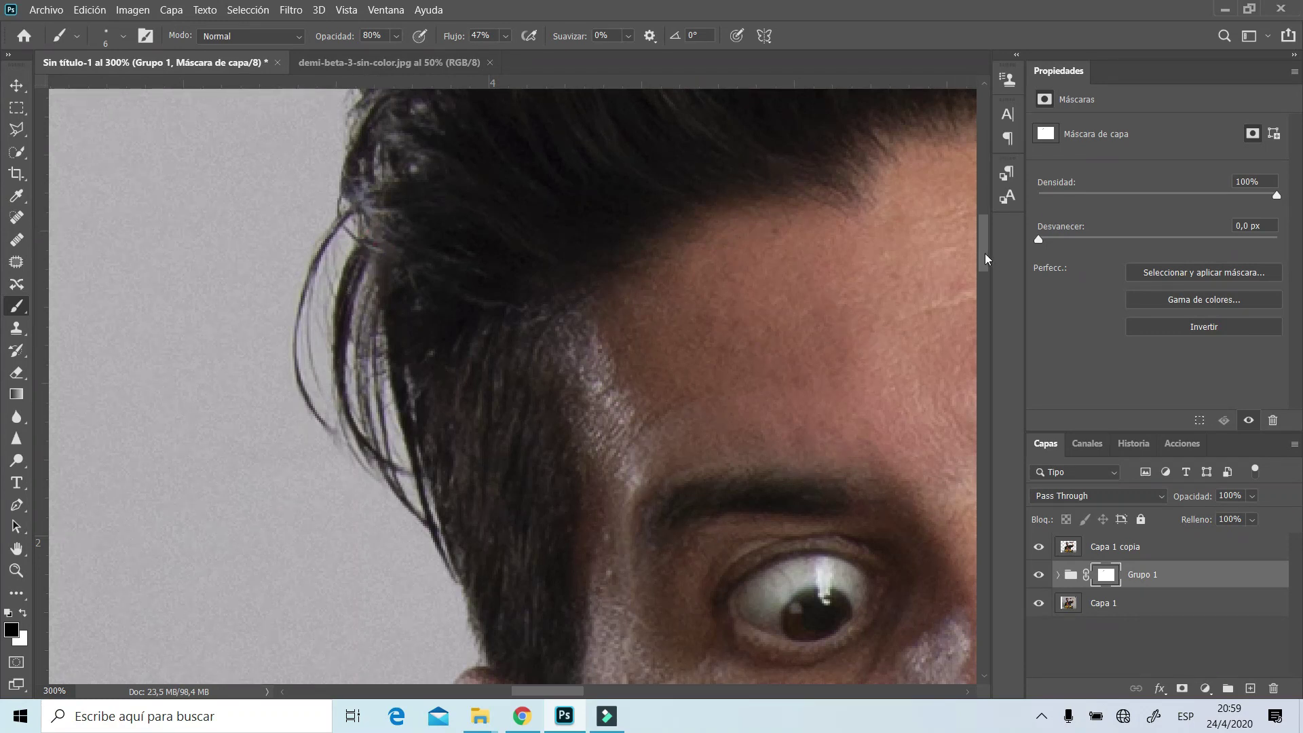
left_click_drag(984, 254, 983, 278)
left_click_drag(431, 273, 487, 403)
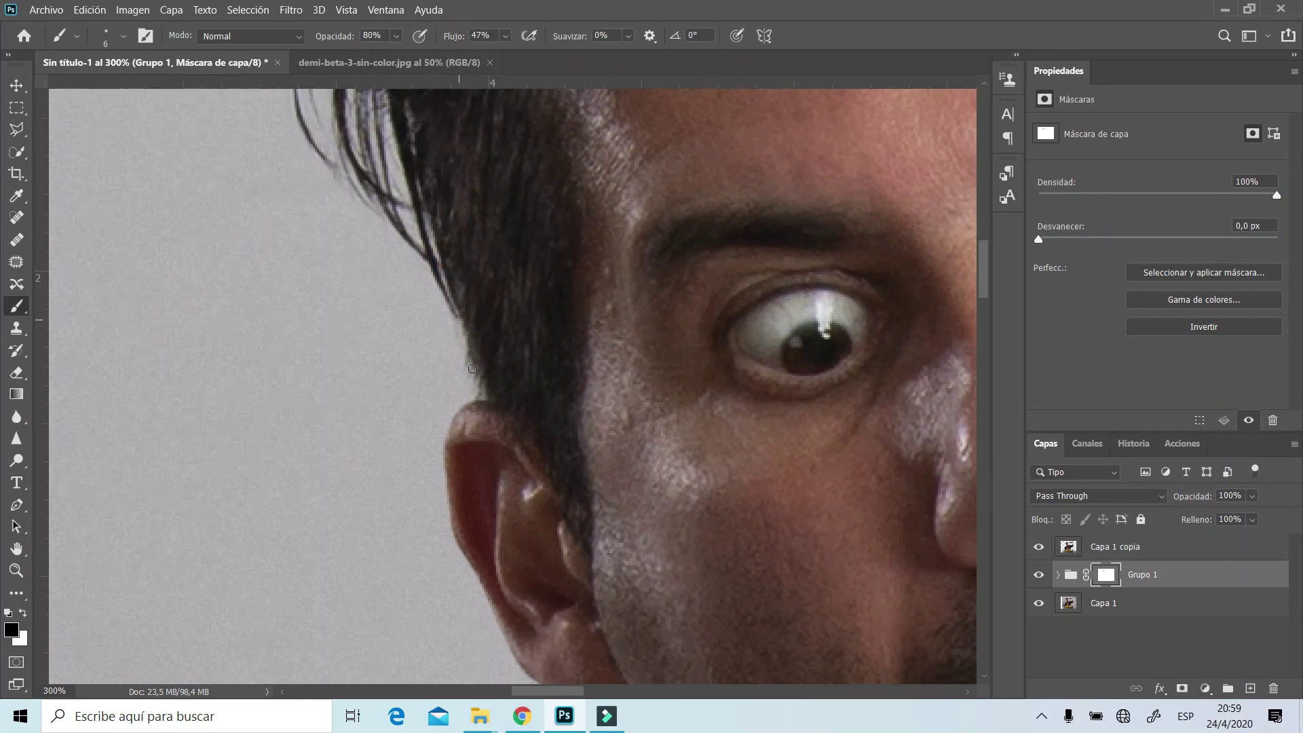
left_click(506, 37)
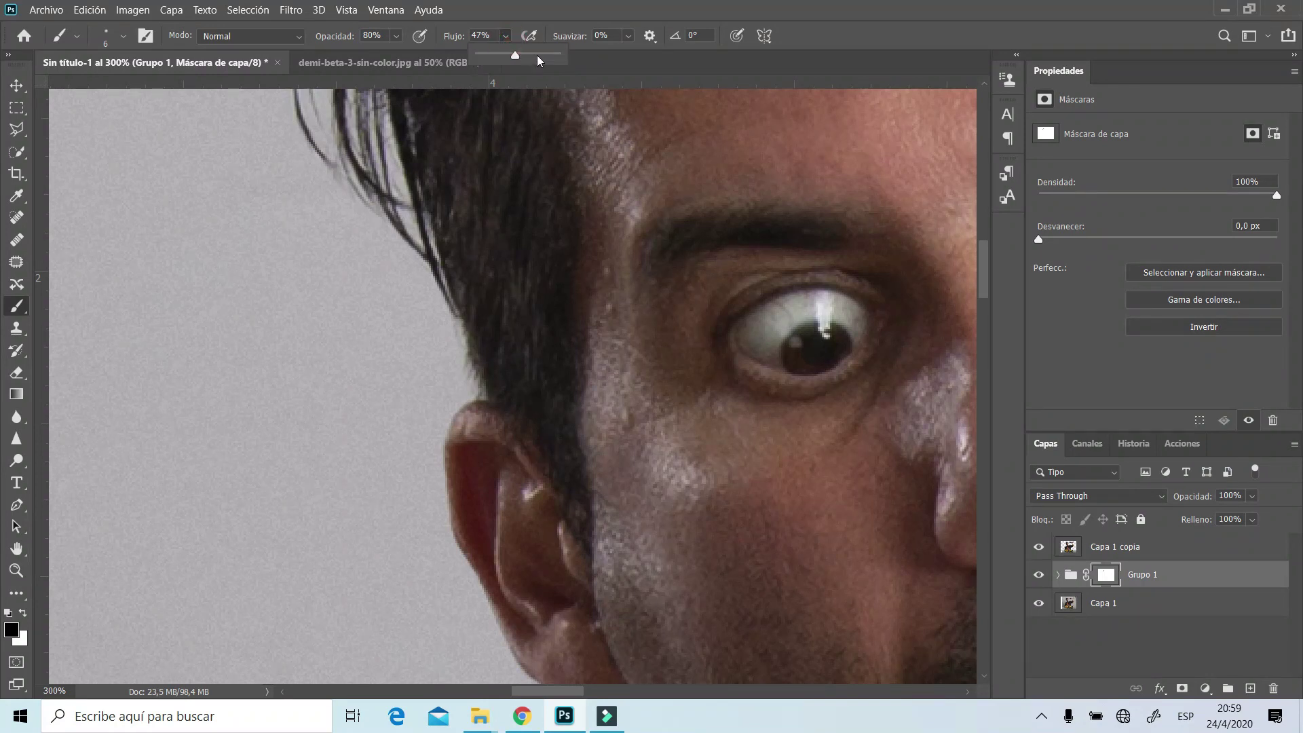
Clean up the Grupo 1 mask along the jaw edge, panning with the scrollbars
left_click_drag(984, 280, 988, 332)
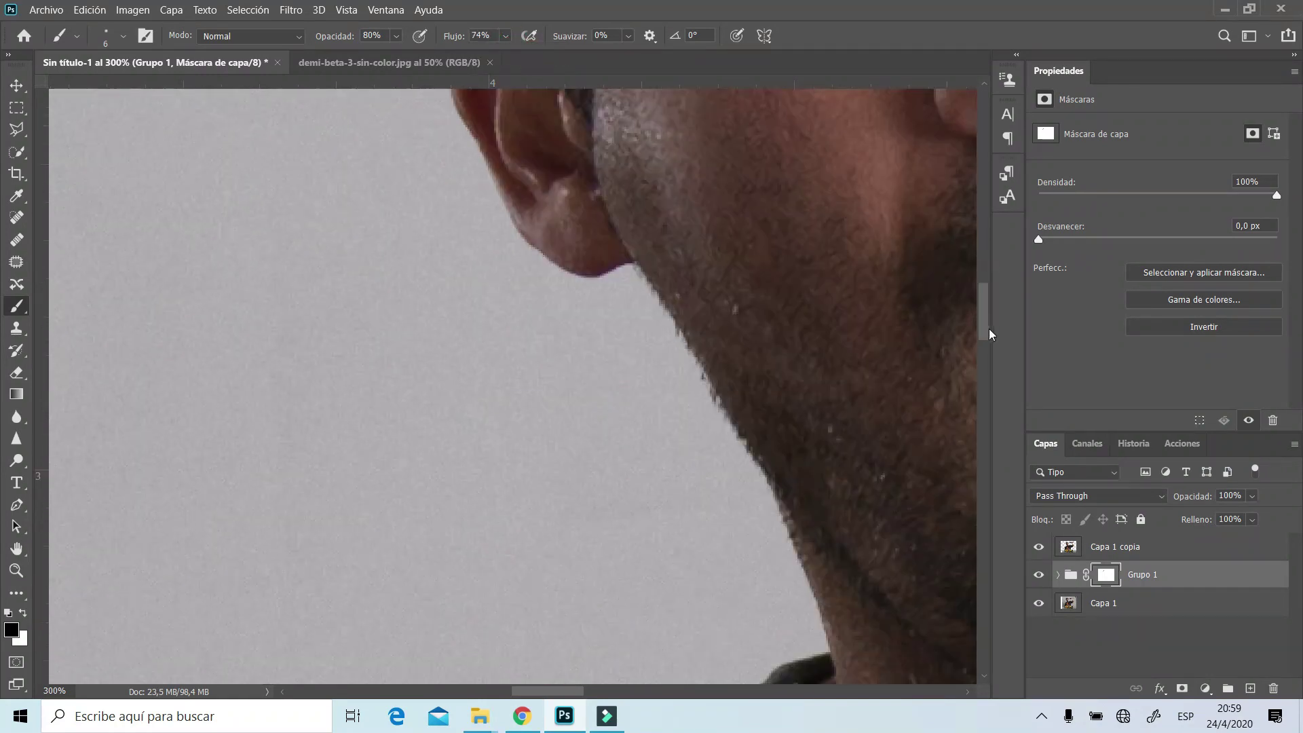
left_click_drag(642, 228, 814, 548)
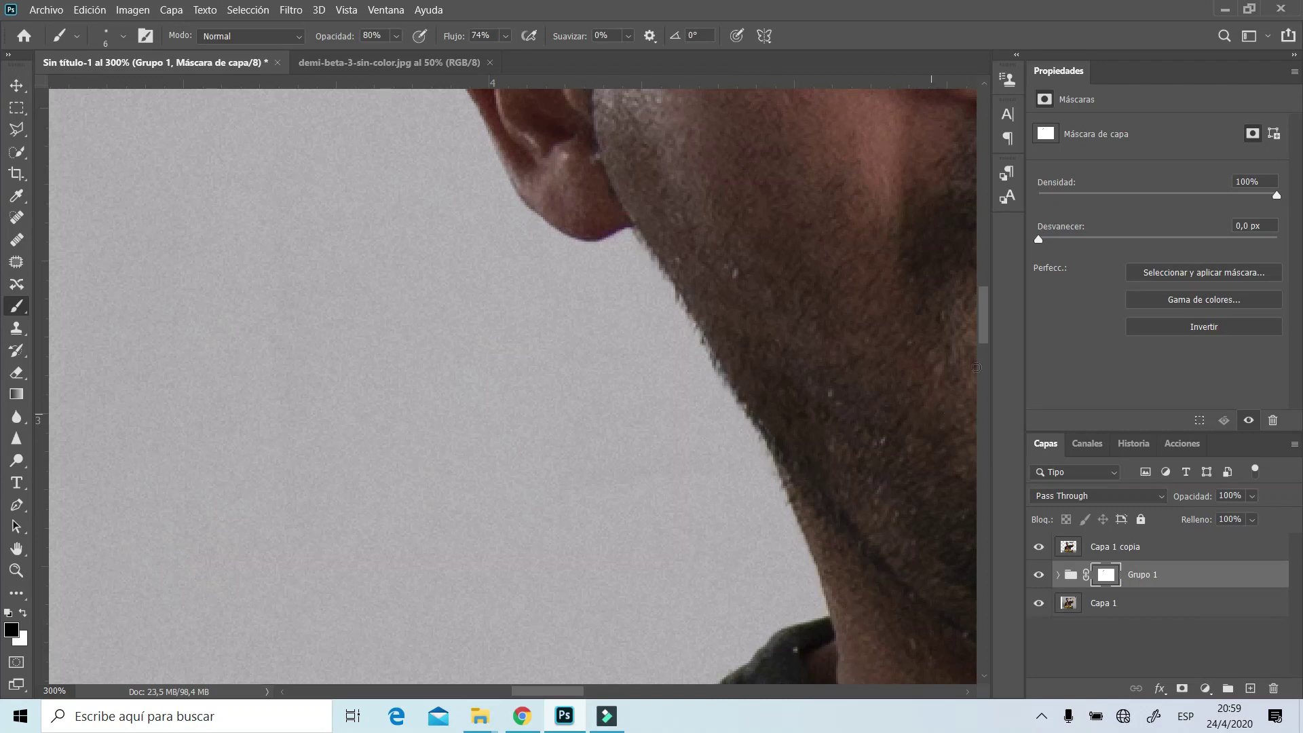
left_click_drag(983, 328, 982, 368)
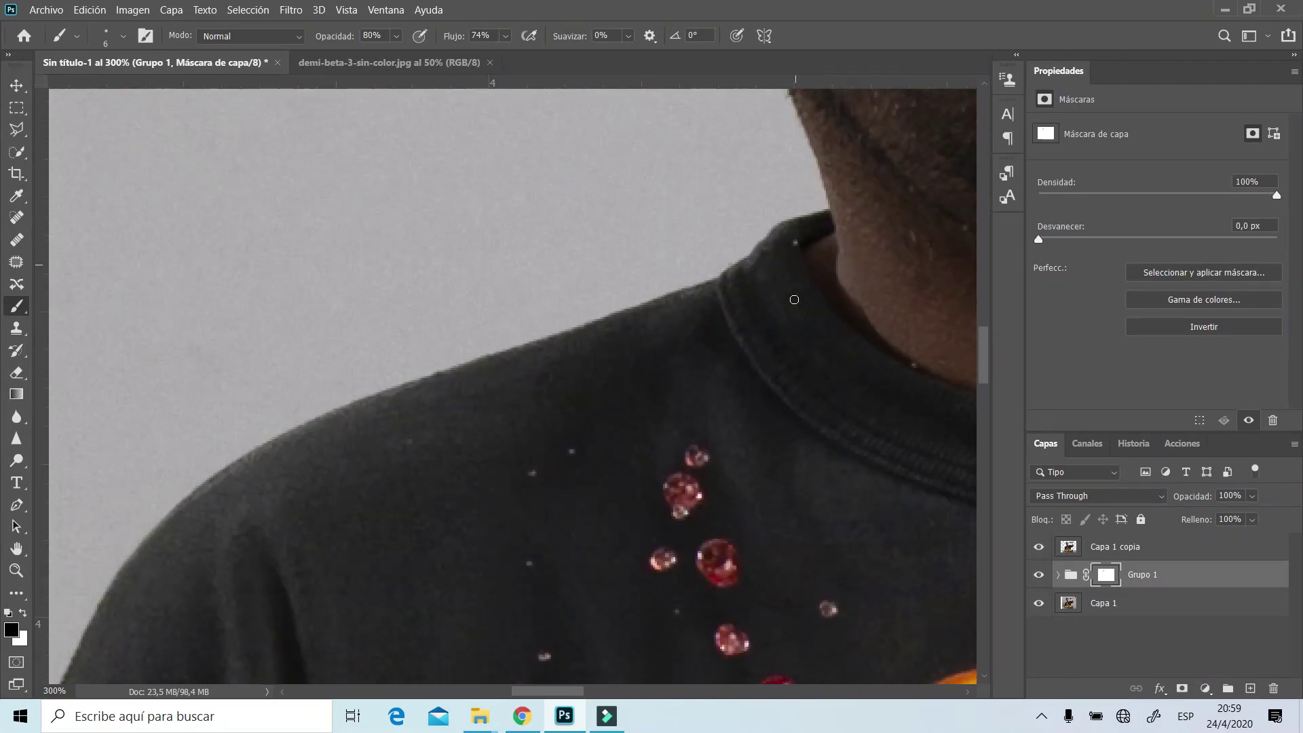
left_click_drag(552, 691, 652, 674)
left_click_drag(986, 366, 984, 323)
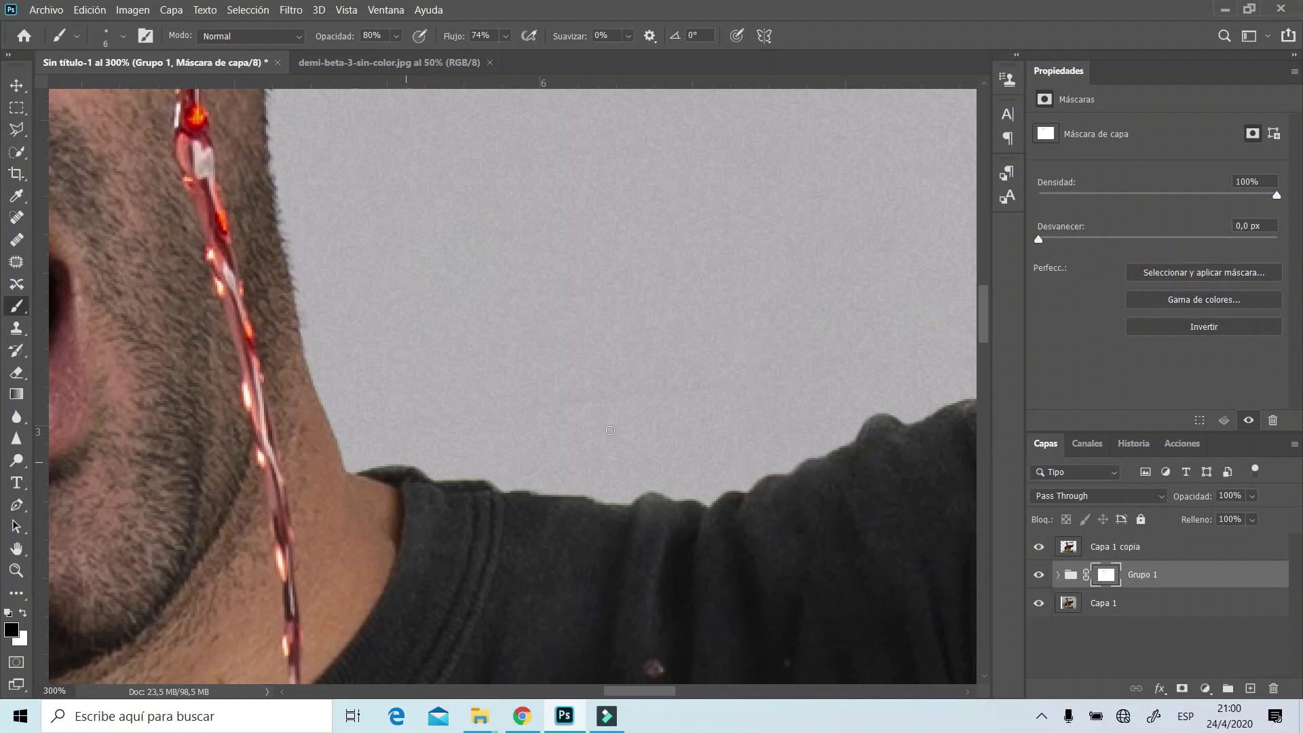
left_click_drag(982, 323, 983, 294)
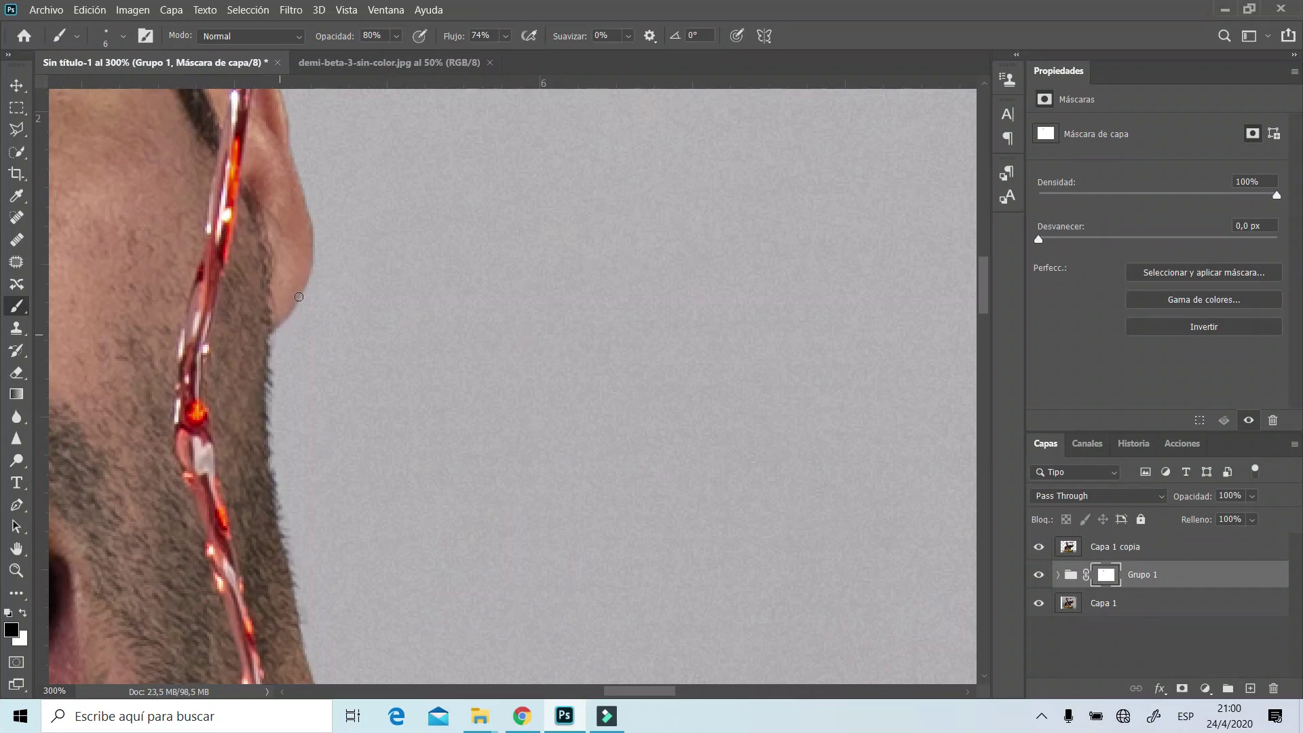
Pan up to the hair crown and paint the mask over stray strands along its edge
scroll(285, 129, "up", 2)
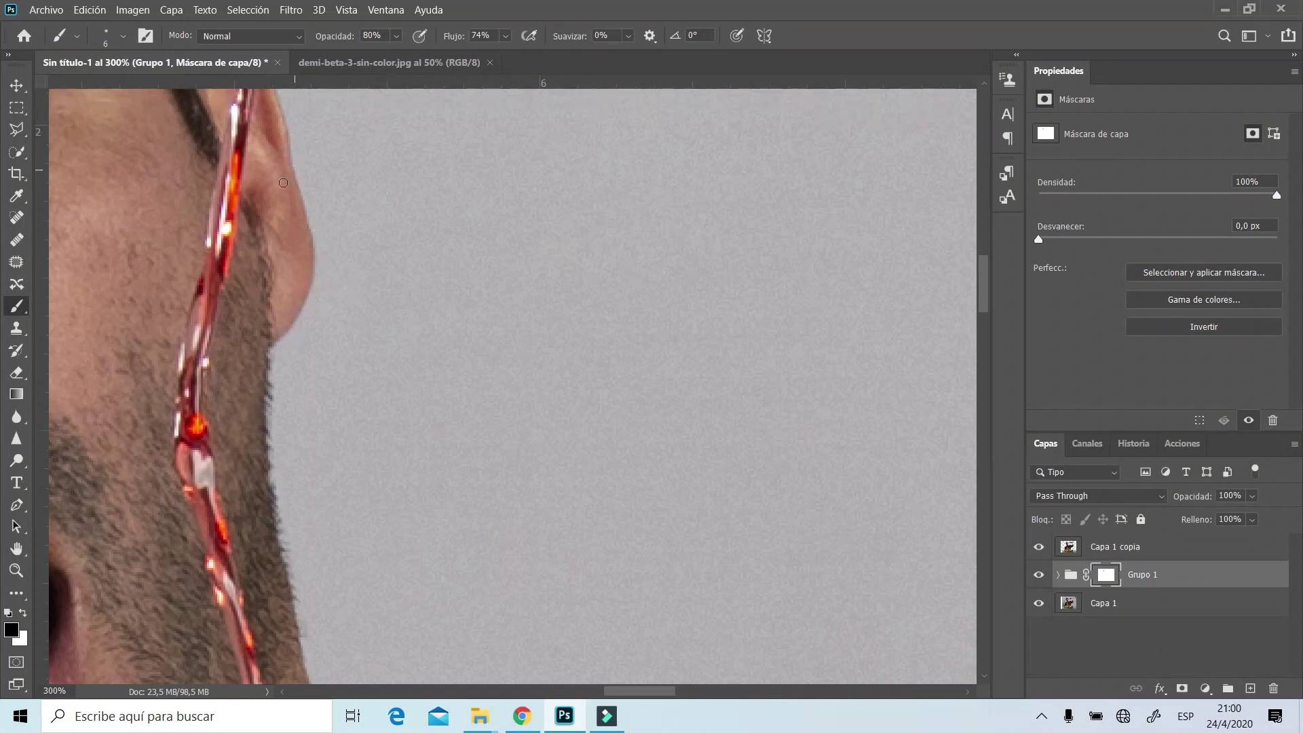
scroll(275, 216, "up", 3)
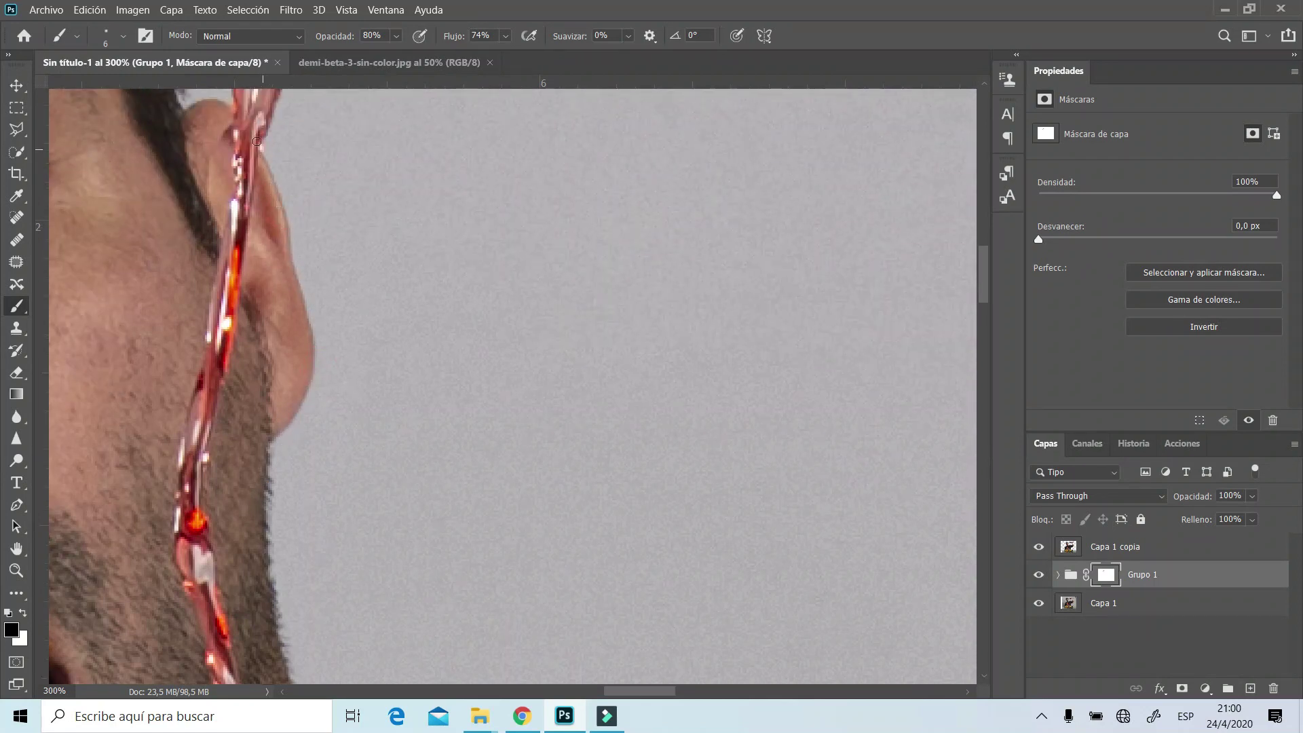
scroll(234, 173, "up", 2)
scroll(217, 197, "up", 1)
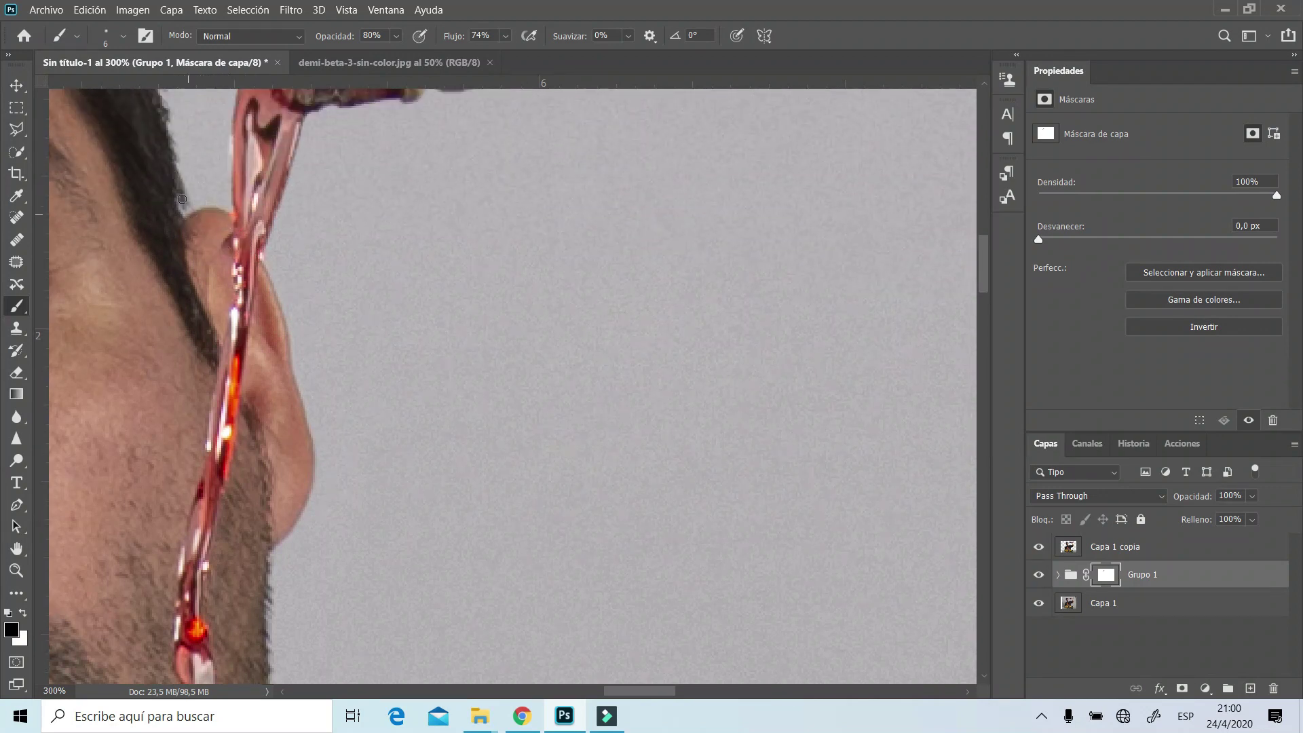
scroll(156, 217, "up", 1)
scroll(134, 198, "up", 1)
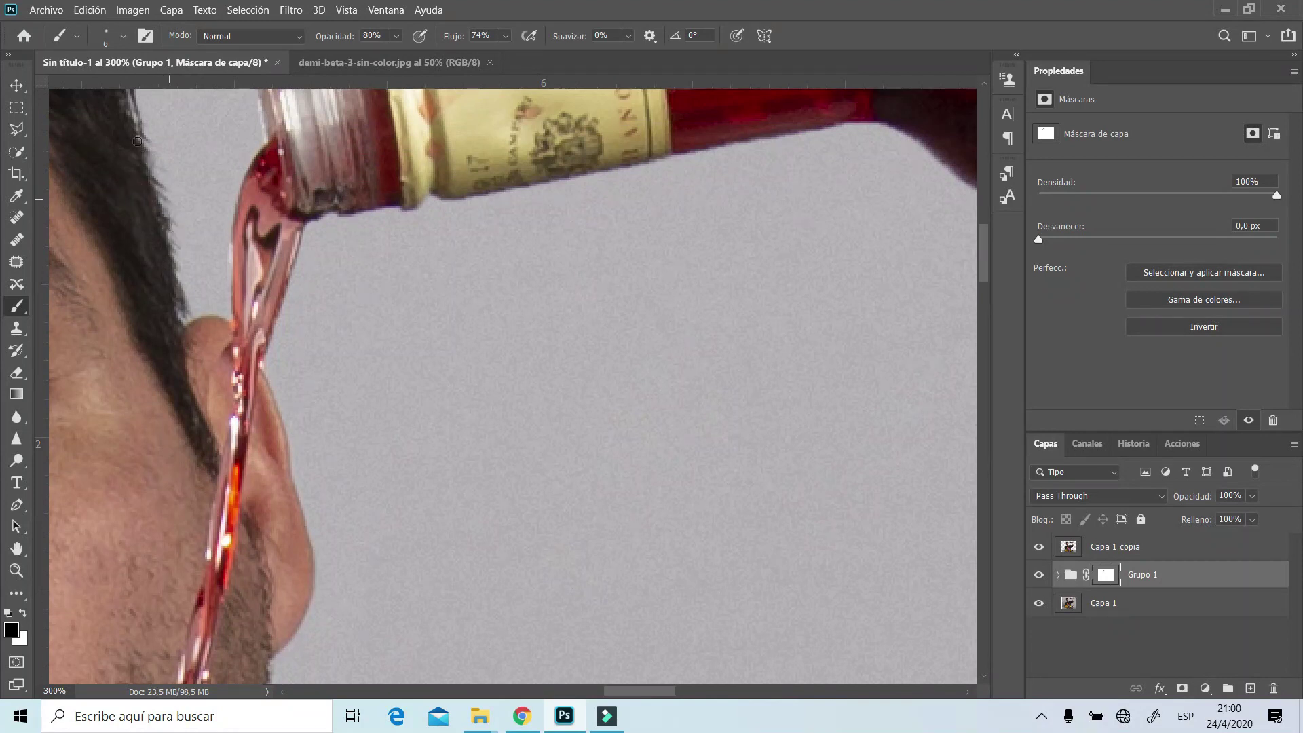
scroll(129, 166, "up", 1)
scroll(129, 166, "up", 1)
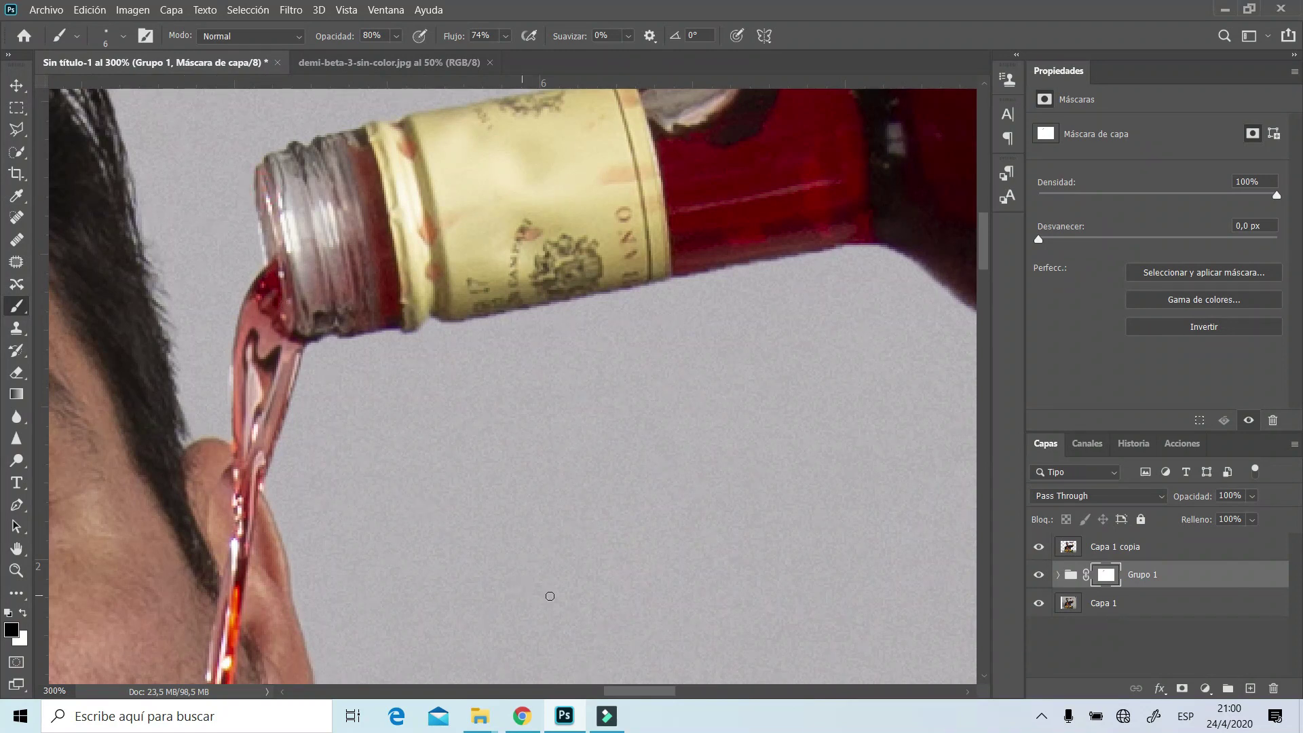
left_click_drag(625, 692, 599, 692)
scroll(333, 236, "up", 2)
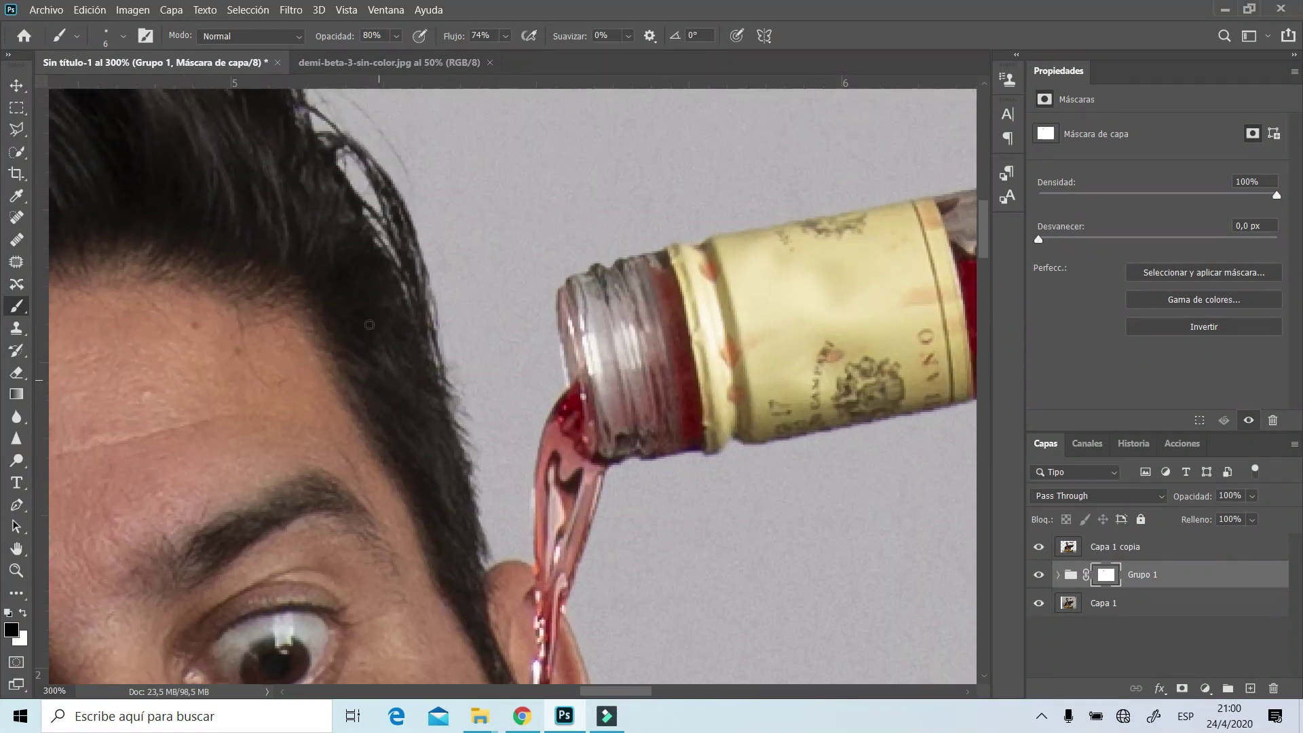
mouse_move(333, 236)
left_mouse_down()
mouse_move(417, 311)
mouse_move(401, 254)
left_mouse_up()
left_click_drag(424, 333, 350, 220)
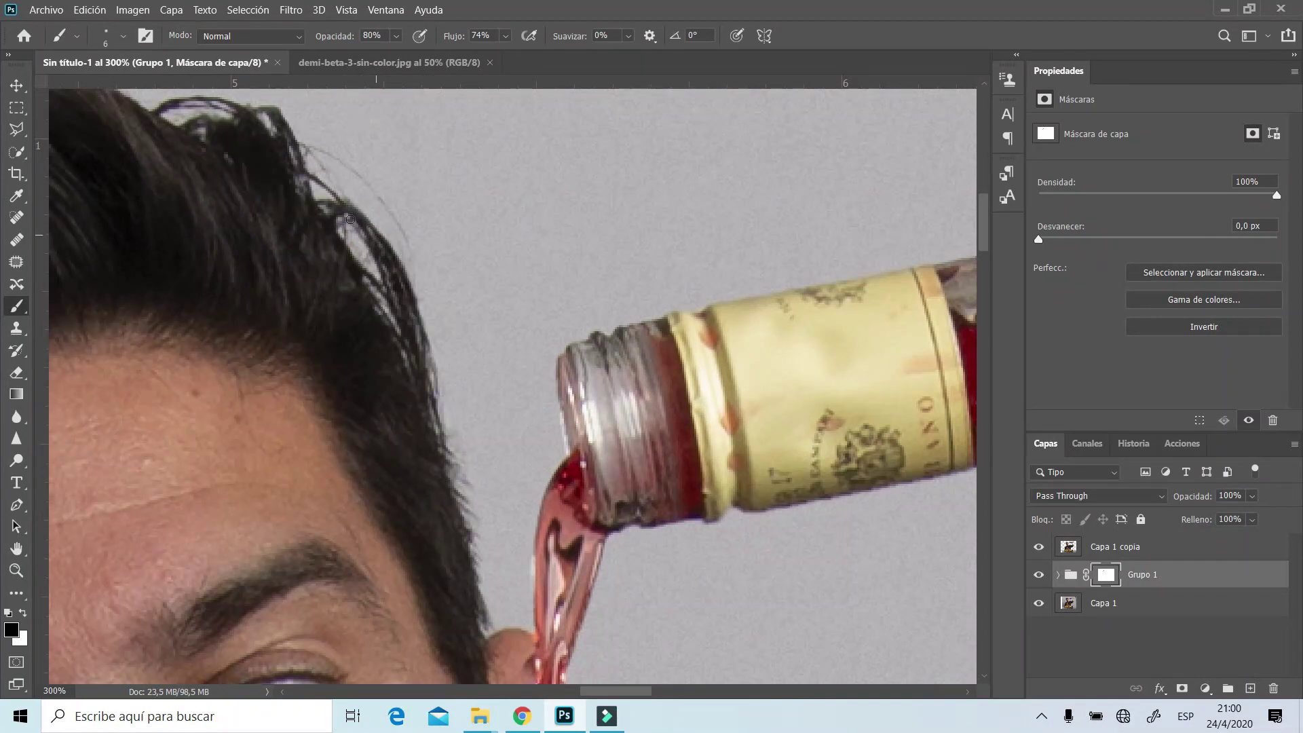
mouse_move(289, 161)
left_mouse_down()
mouse_move(371, 199)
mouse_move(345, 167)
mouse_move(390, 215)
left_mouse_up()
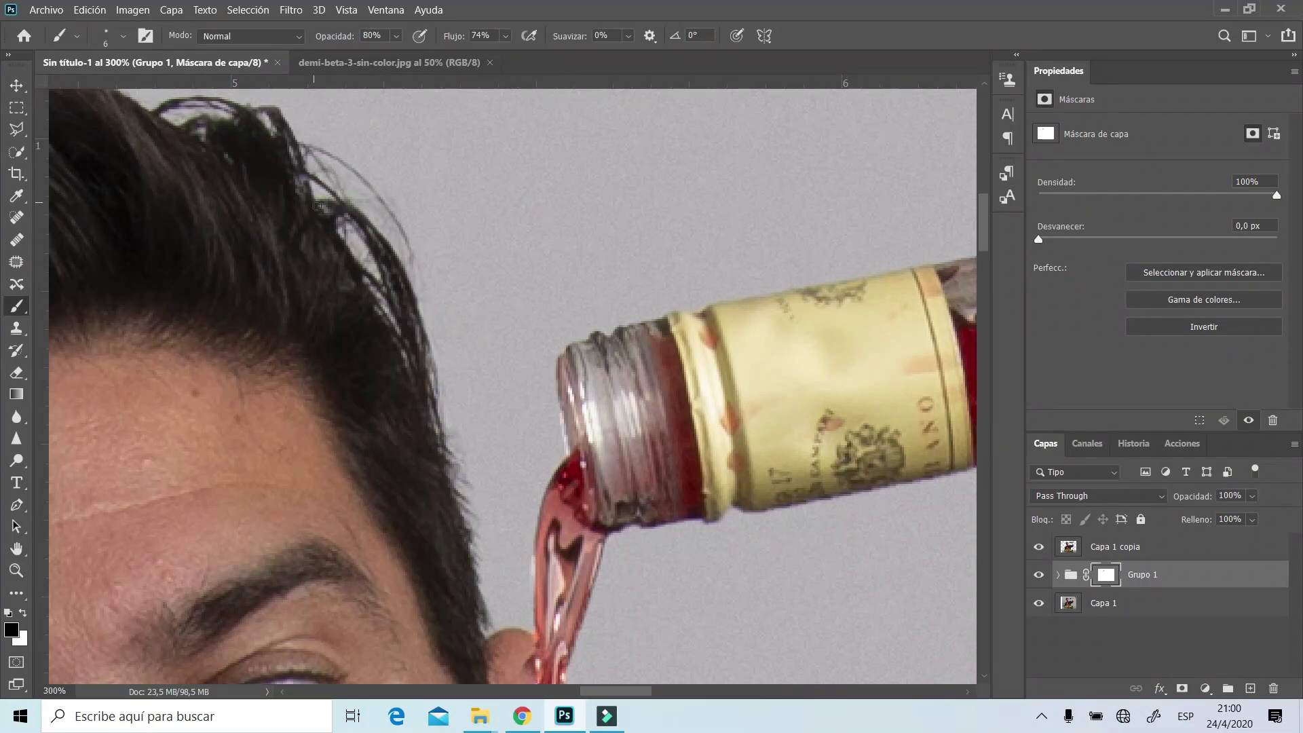
Restore a hair strand and refine the mask along the top hair edge
scroll(285, 237, "up", 3)
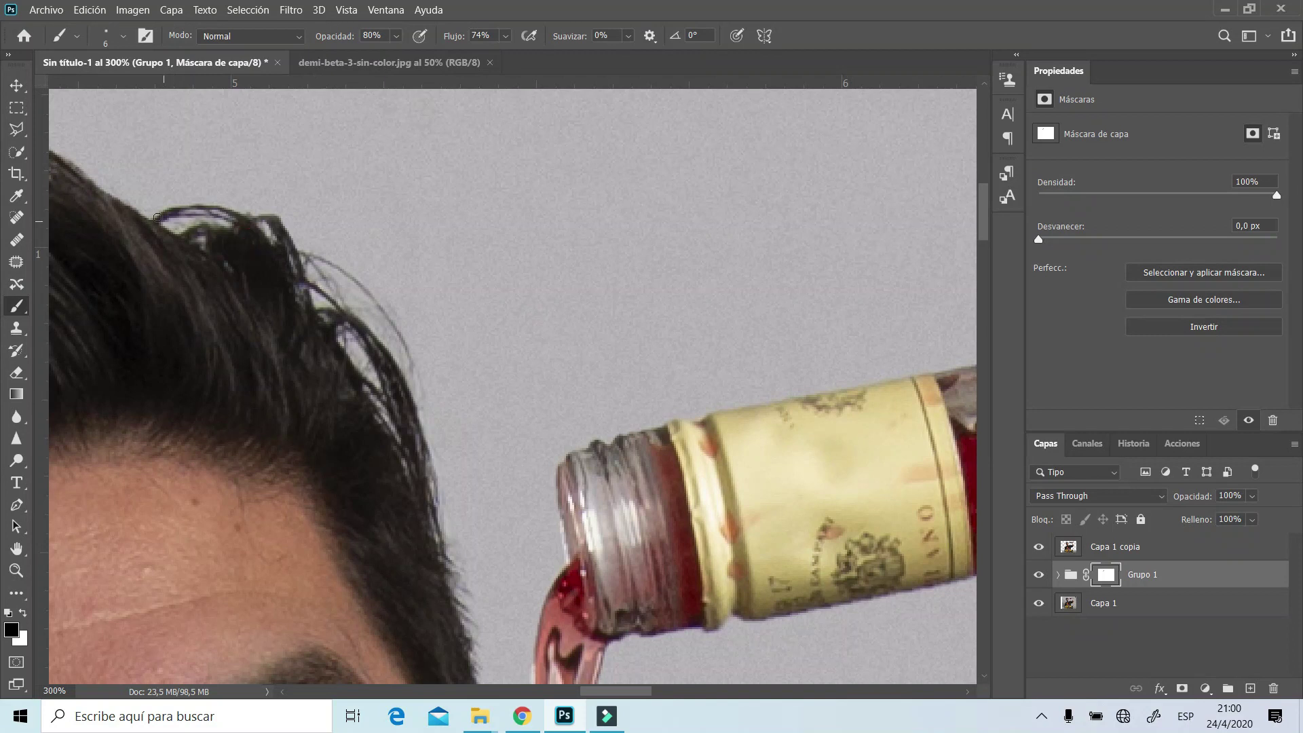
left_click_drag(264, 227, 149, 218)
left_click_drag(609, 691, 583, 691)
scroll(303, 242, "up", 3)
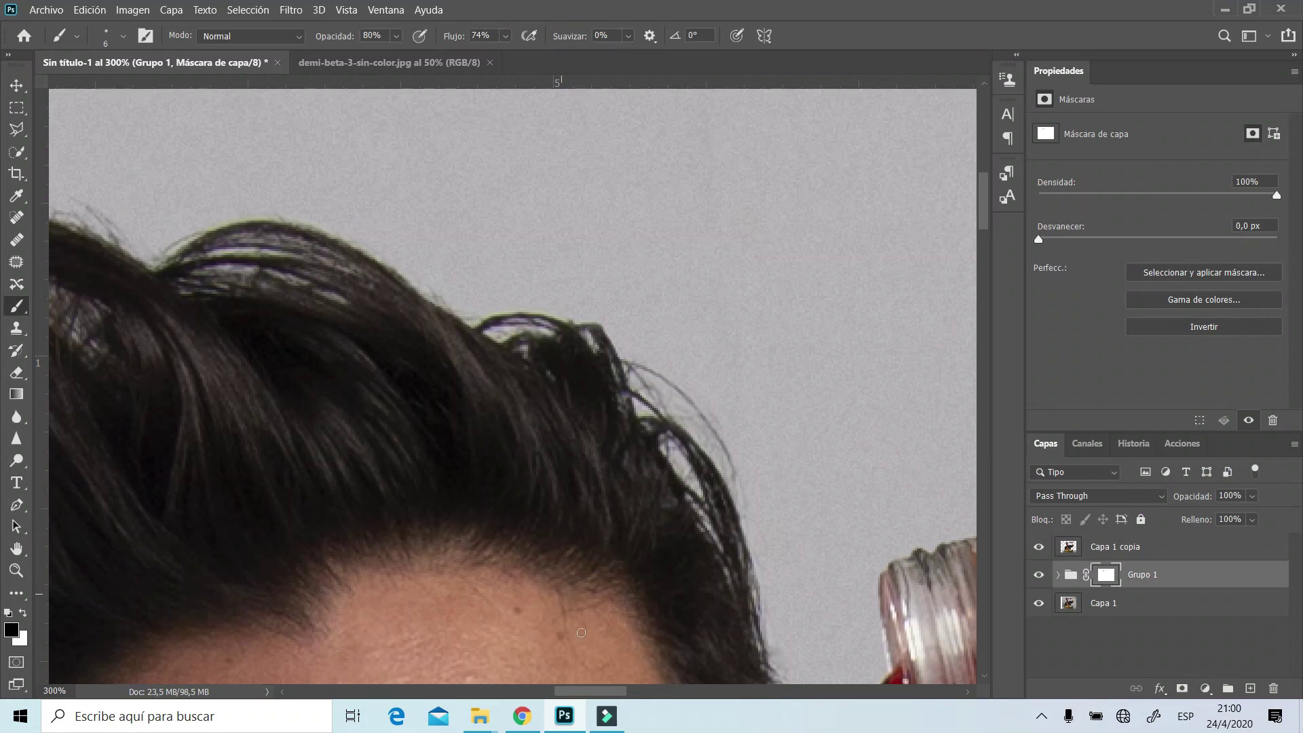
left_click_drag(593, 692, 567, 692)
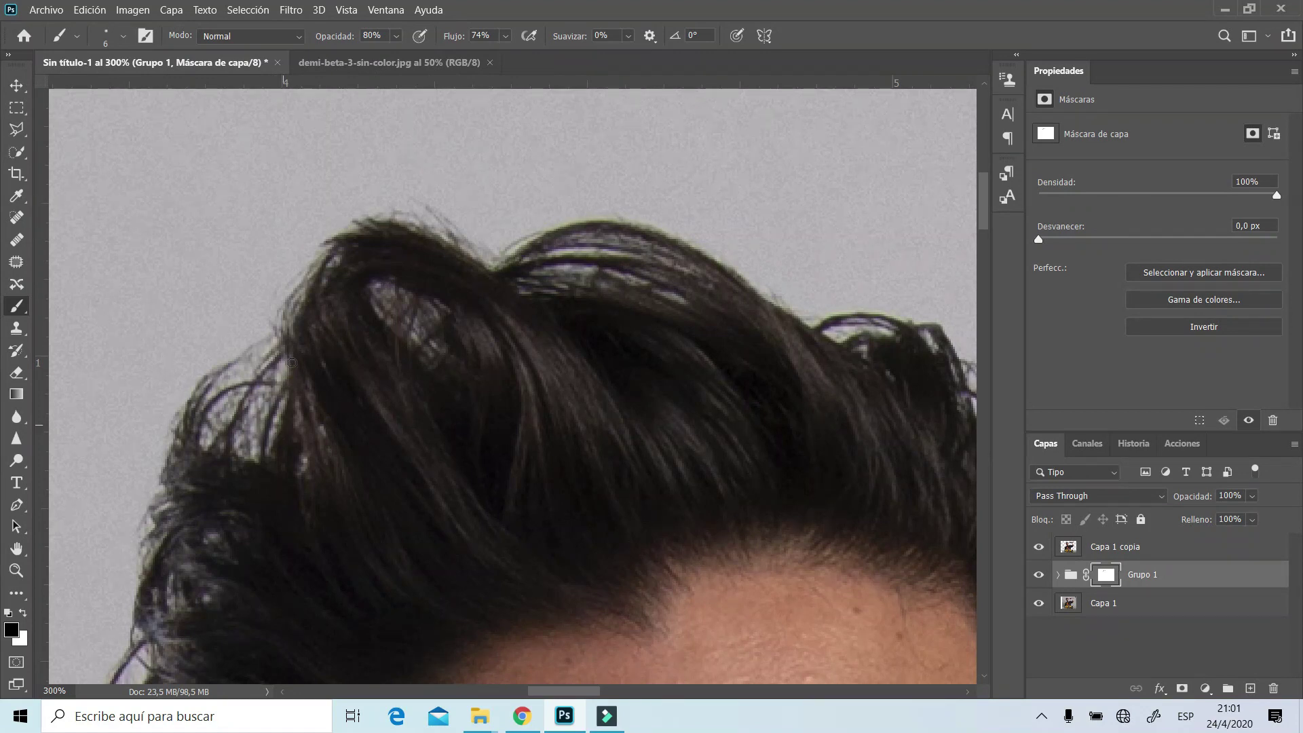
left_click_drag(292, 362, 214, 418)
scroll(183, 584, "down", 2)
scroll(184, 583, "down", 2)
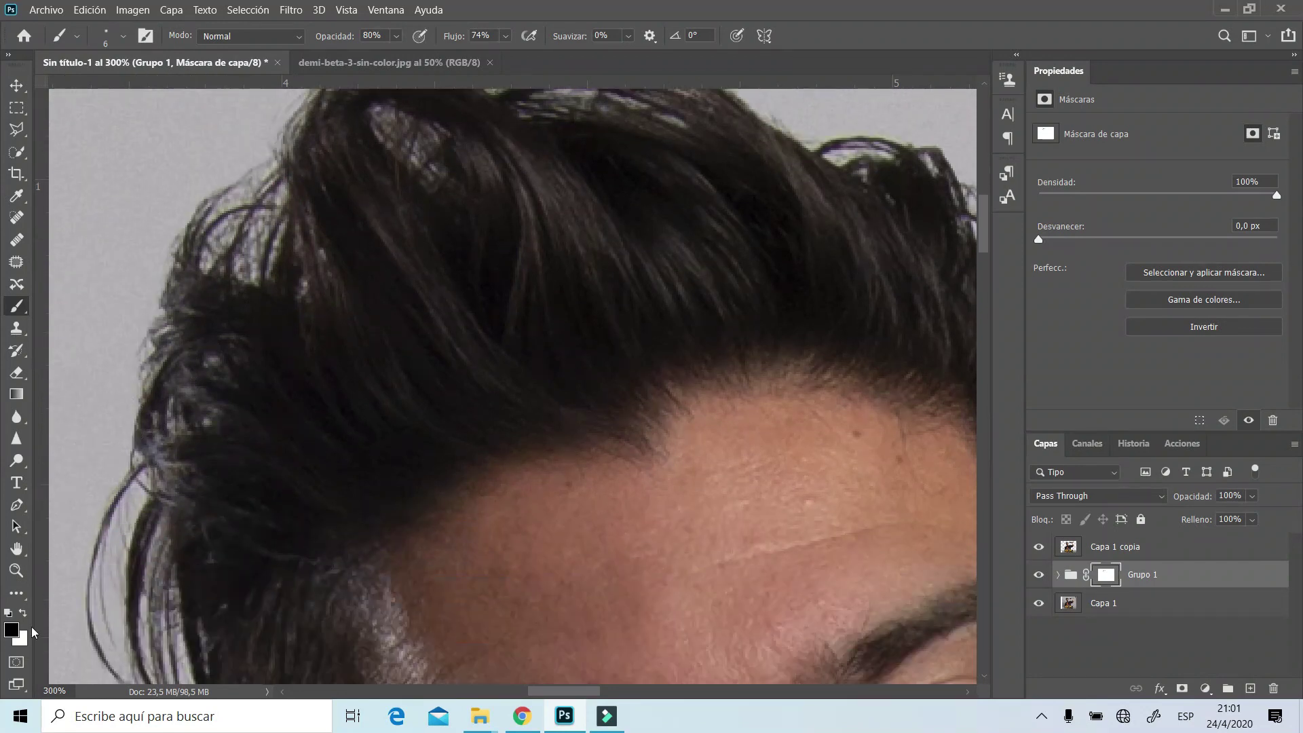
scroll(184, 584, "down", 1)
Zoom out to the whole subject, then zoom to 200% on the bottle
left_click(16, 569)
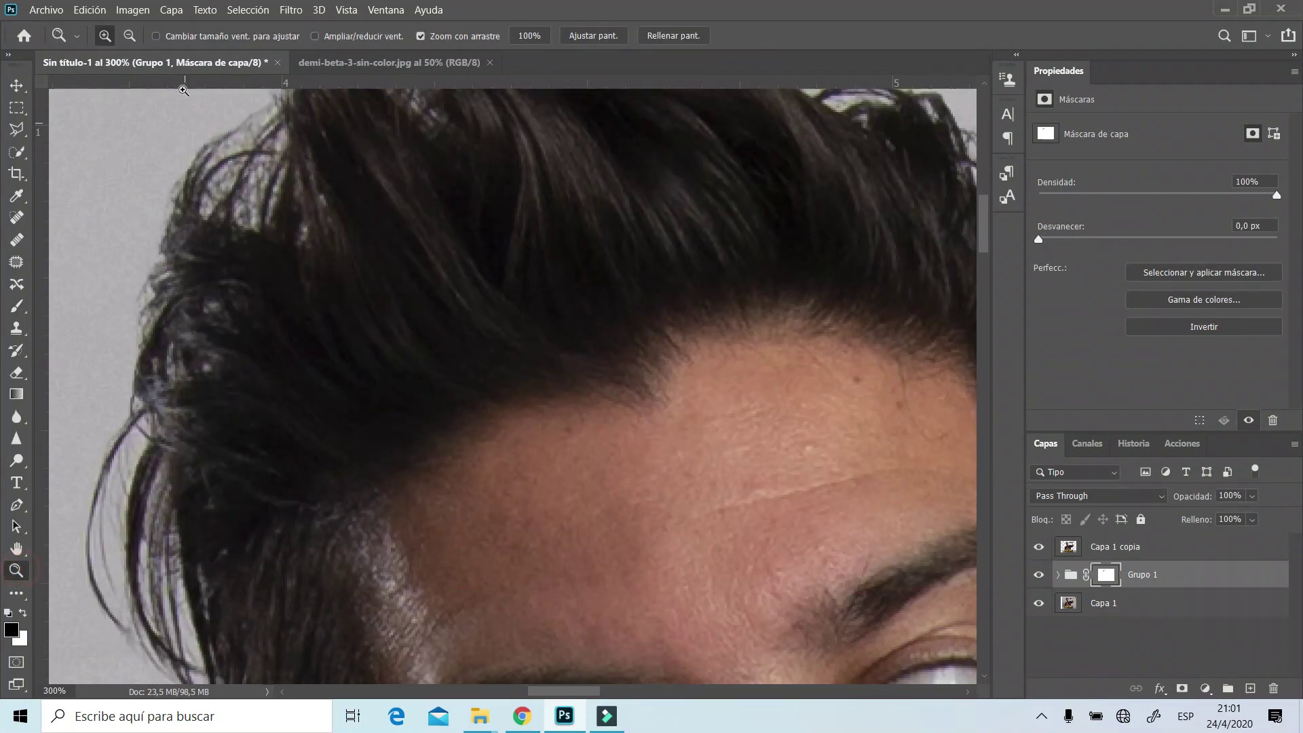
left_click(133, 42)
left_click(304, 282)
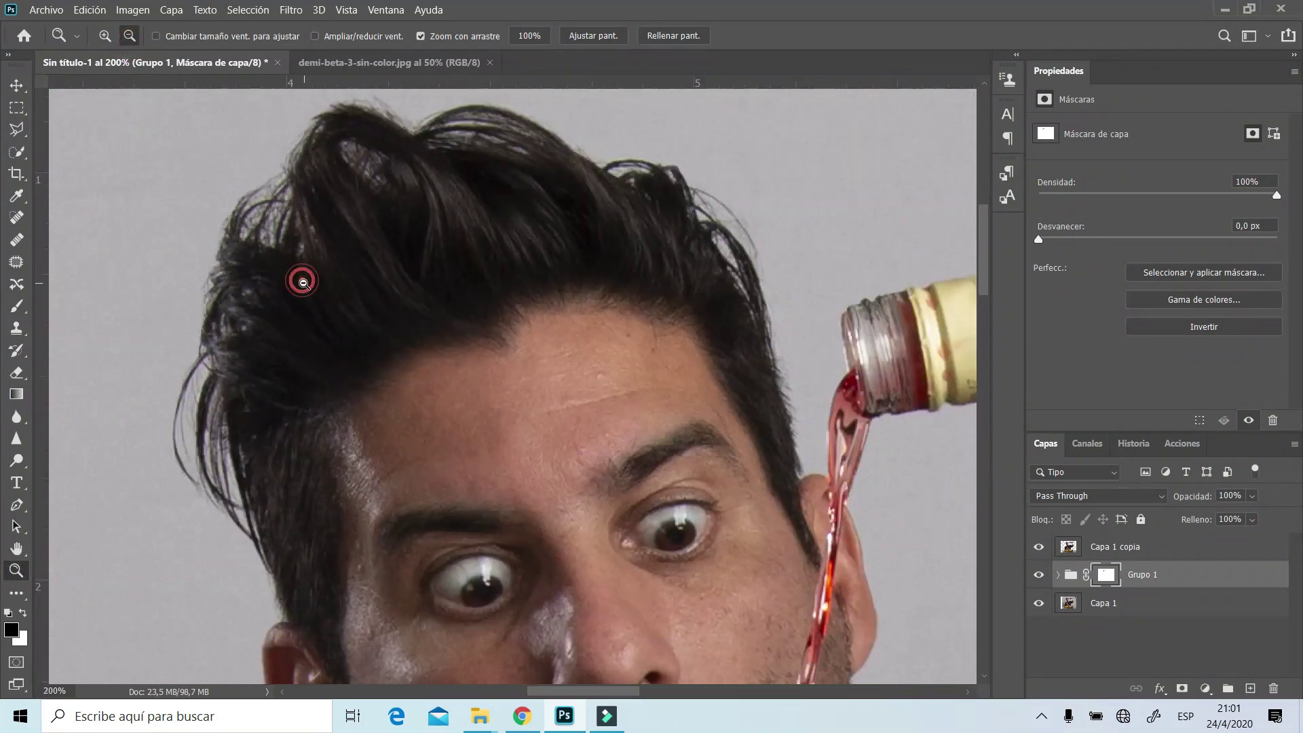
left_click(303, 282)
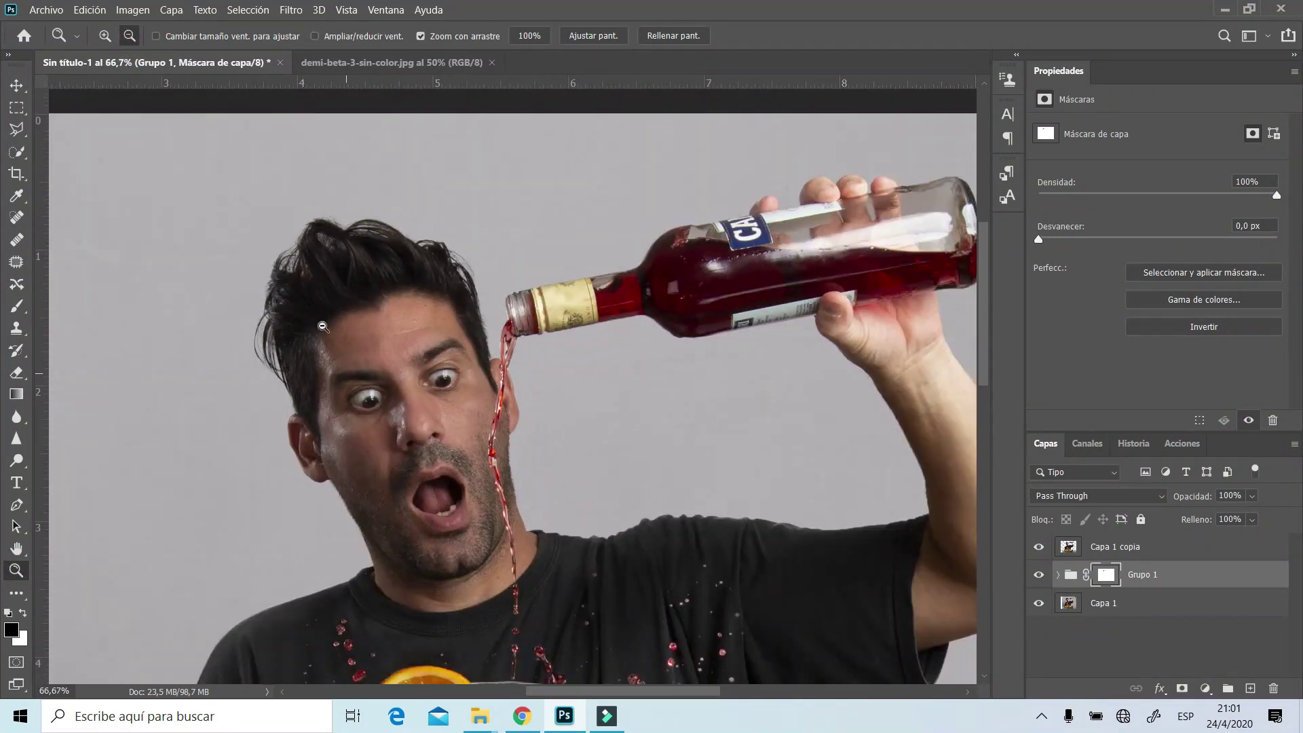
left_click(105, 35)
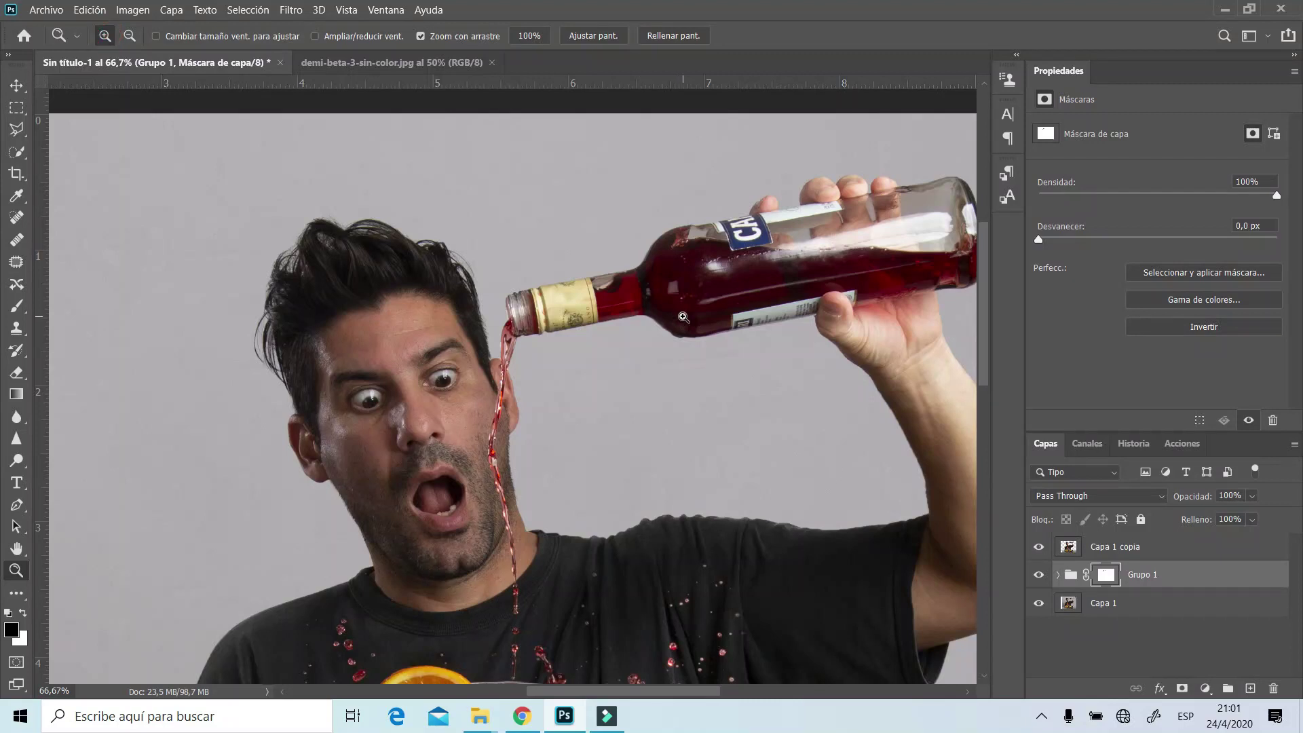
left_click(683, 317)
left_click(691, 339)
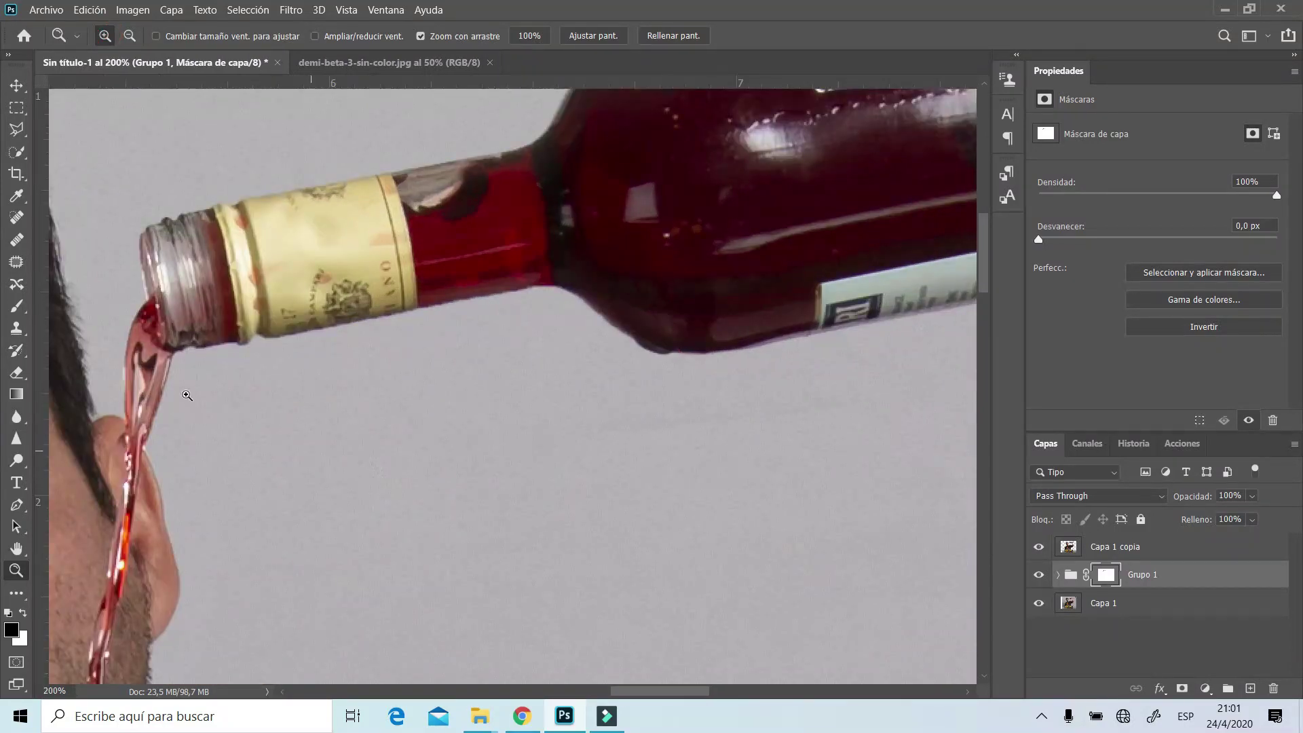
left_click(16, 307)
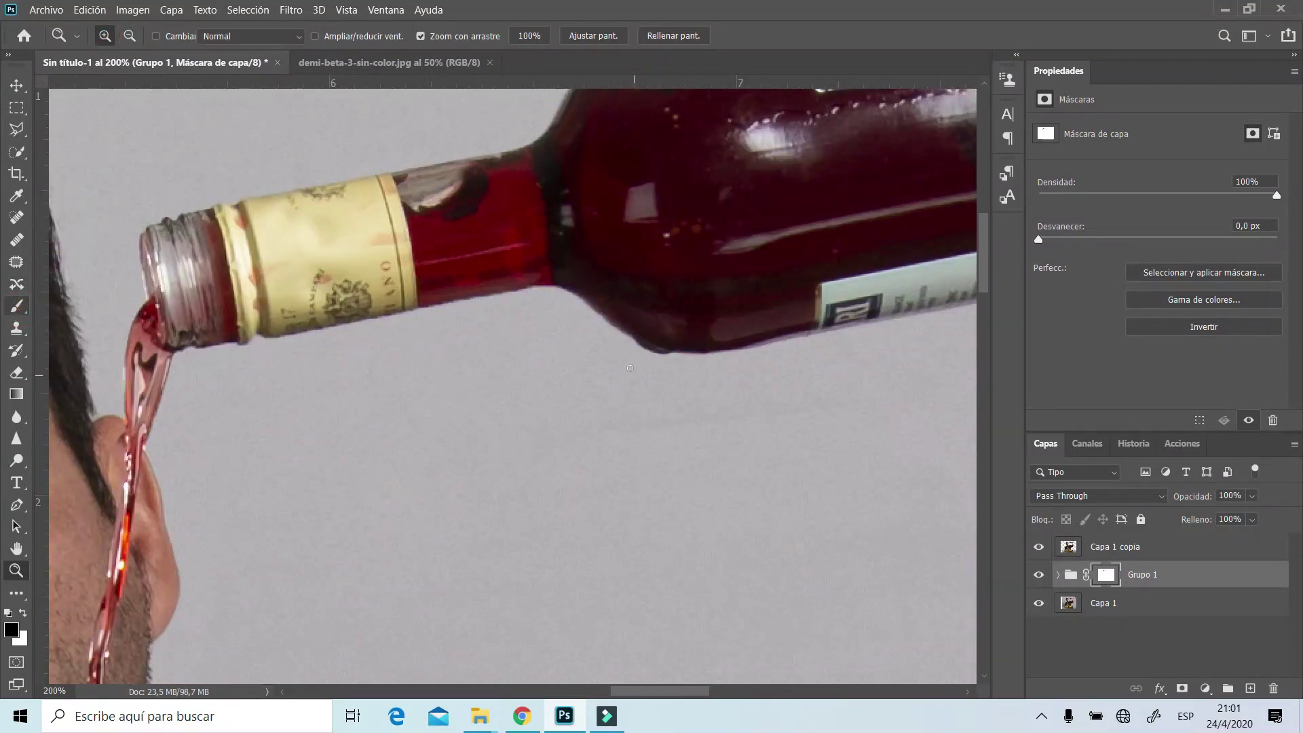
Clean the mask along the bottle's lower edge and the neck's upper edge
left_click_drag(633, 341, 642, 348)
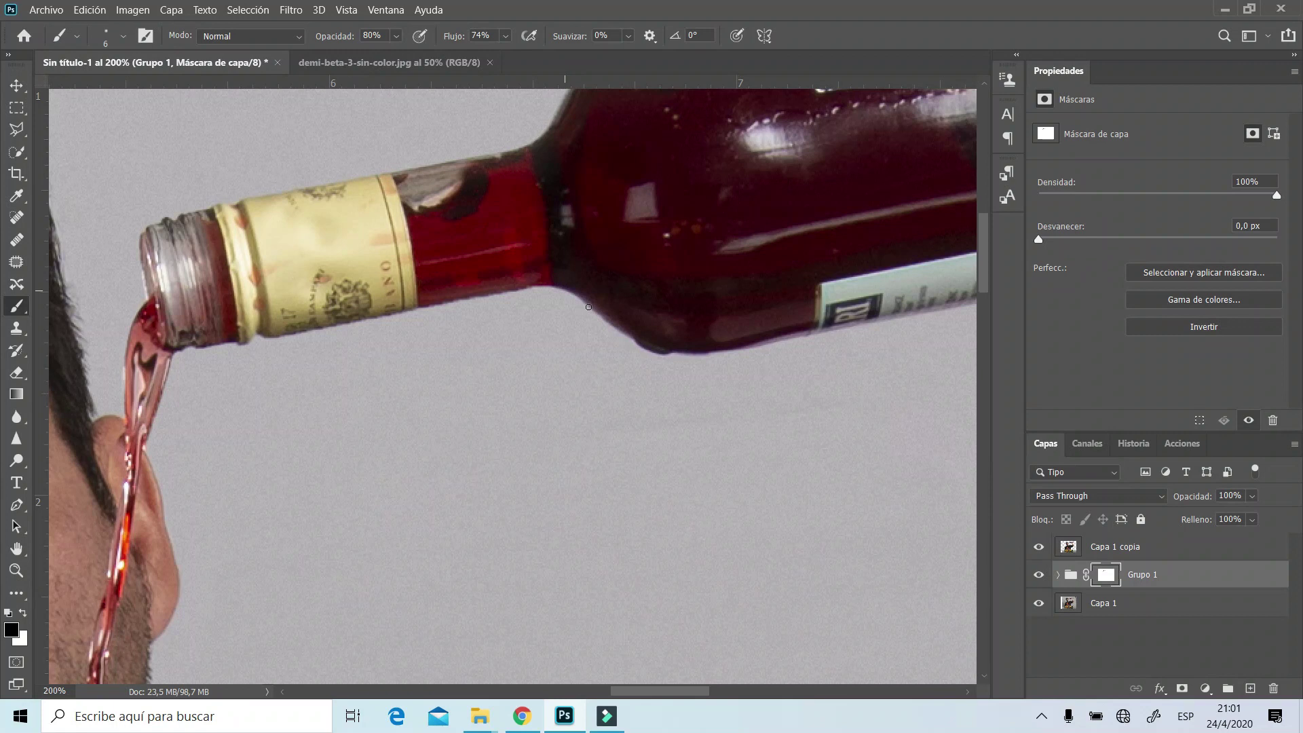
left_click_drag(460, 296, 489, 297)
scroll(187, 341, "up", 2)
scroll(186, 341, "up", 2)
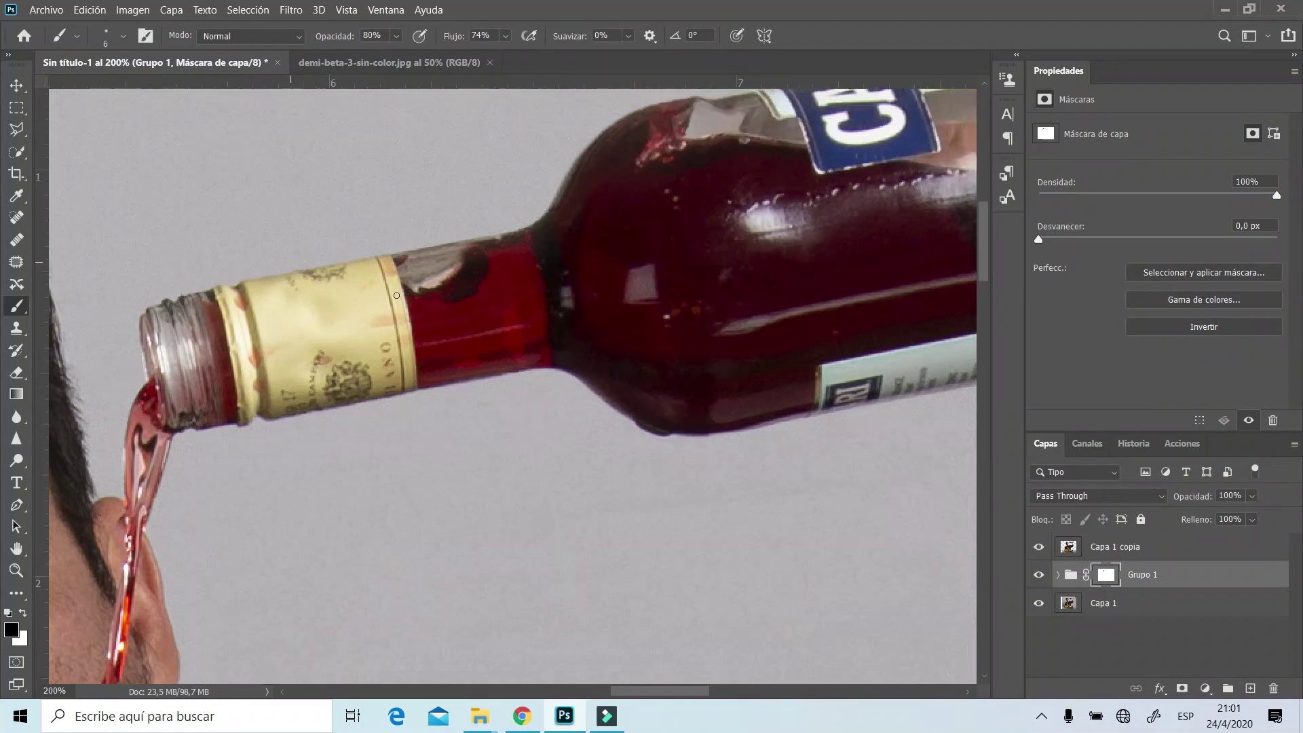
scroll(187, 342, "up", 1)
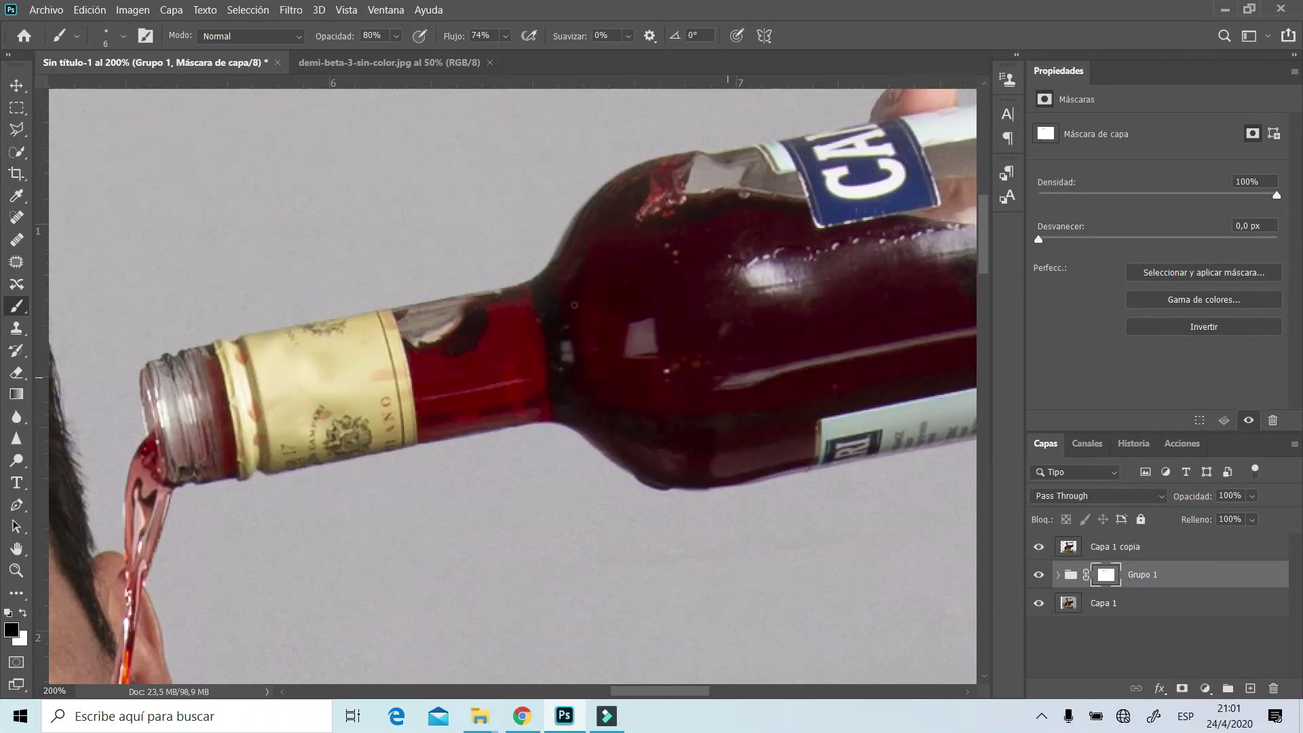
left_click_drag(578, 204, 537, 275)
Pan across the bottle and tidy the mask around its base edge
scroll(171, 357, "up", 2)
mouse_move(644, 692)
left_mouse_down()
mouse_move(657, 694)
mouse_move(651, 680)
left_mouse_up()
scroll(560, 407, "up", 3)
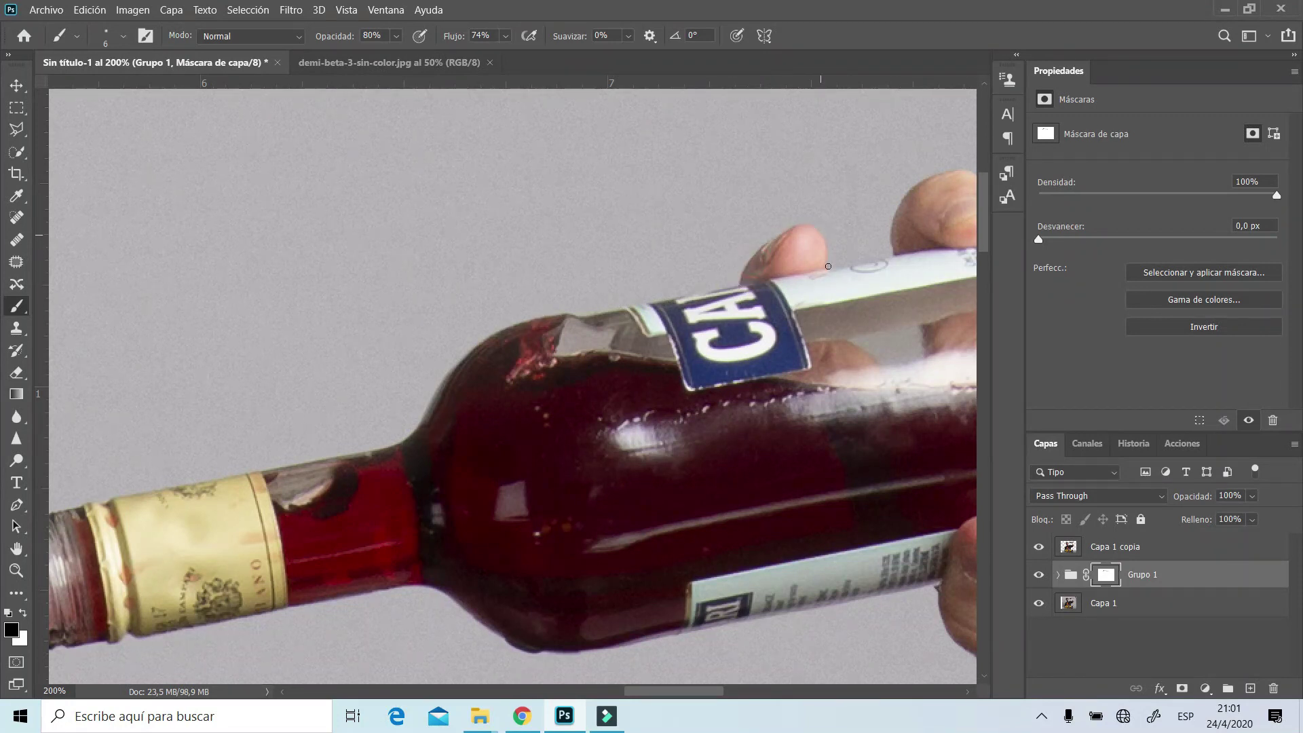
left_click_drag(655, 691, 697, 690)
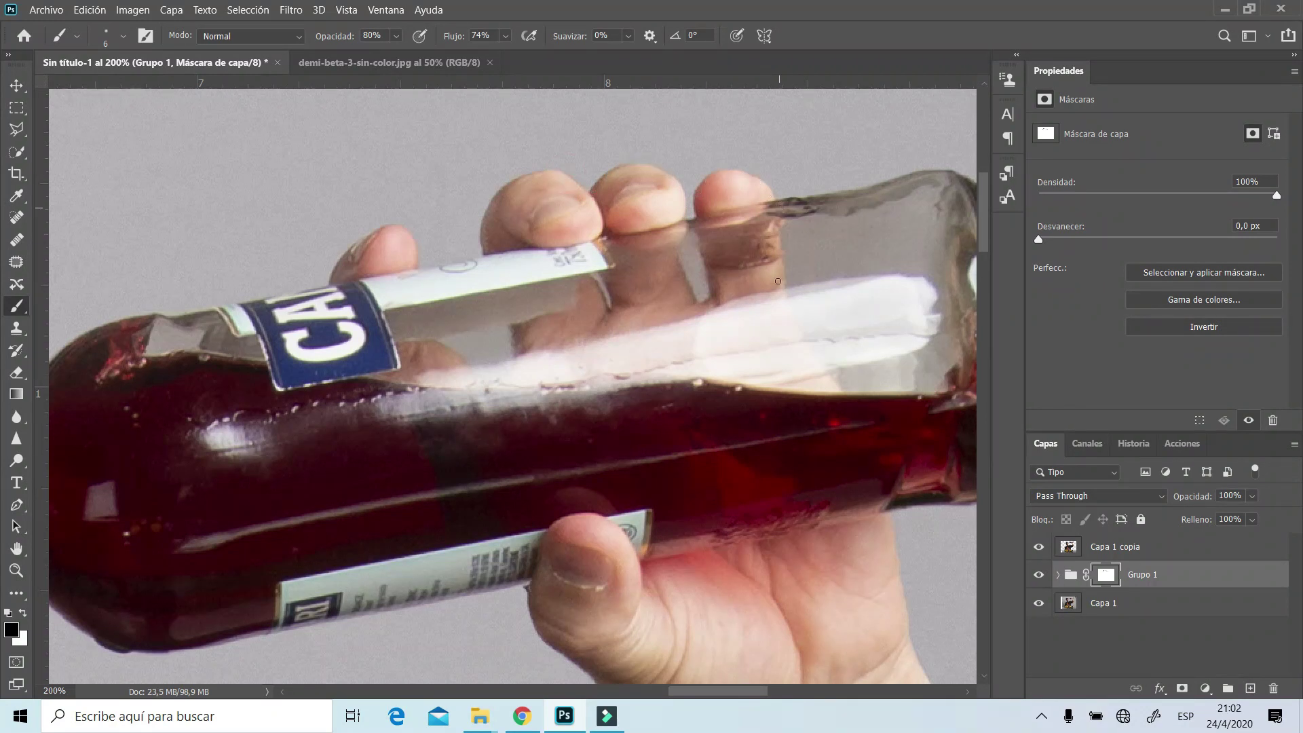
scroll(642, 660, "down", 1)
left_click_drag(693, 691, 727, 692)
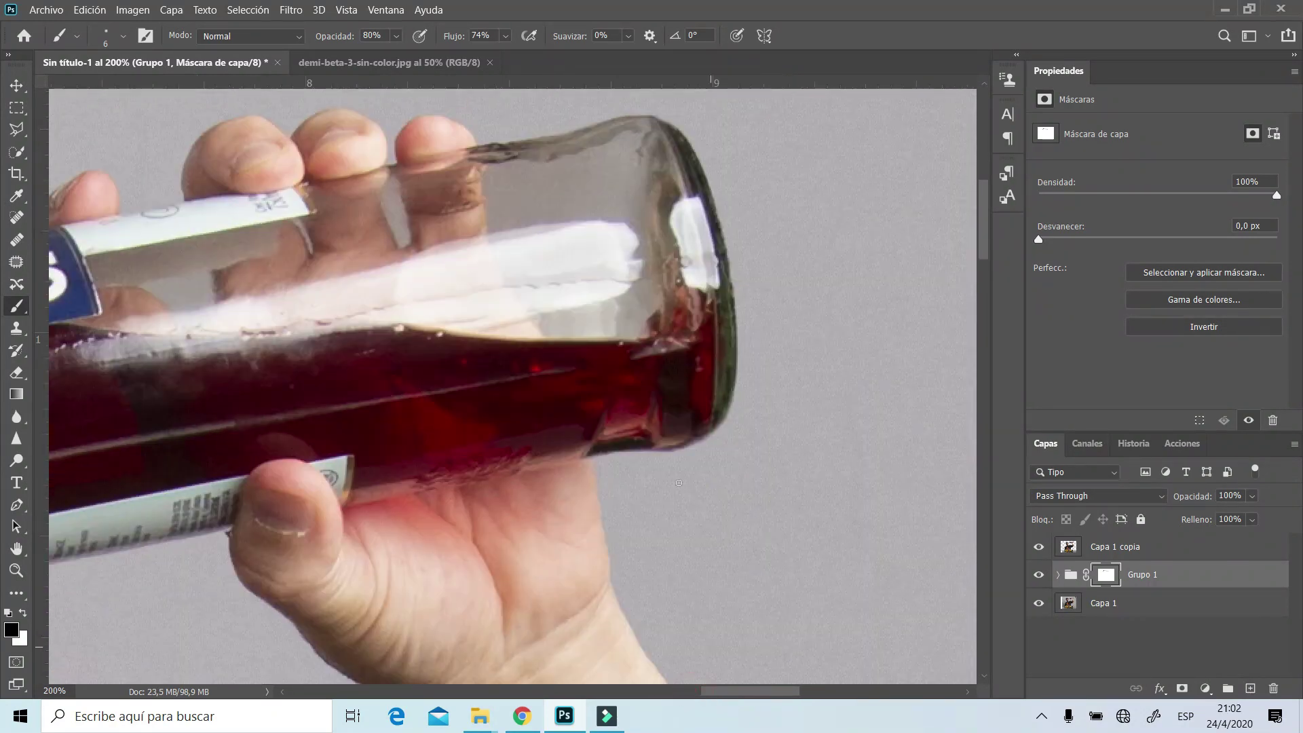
left_click_drag(663, 121, 717, 208)
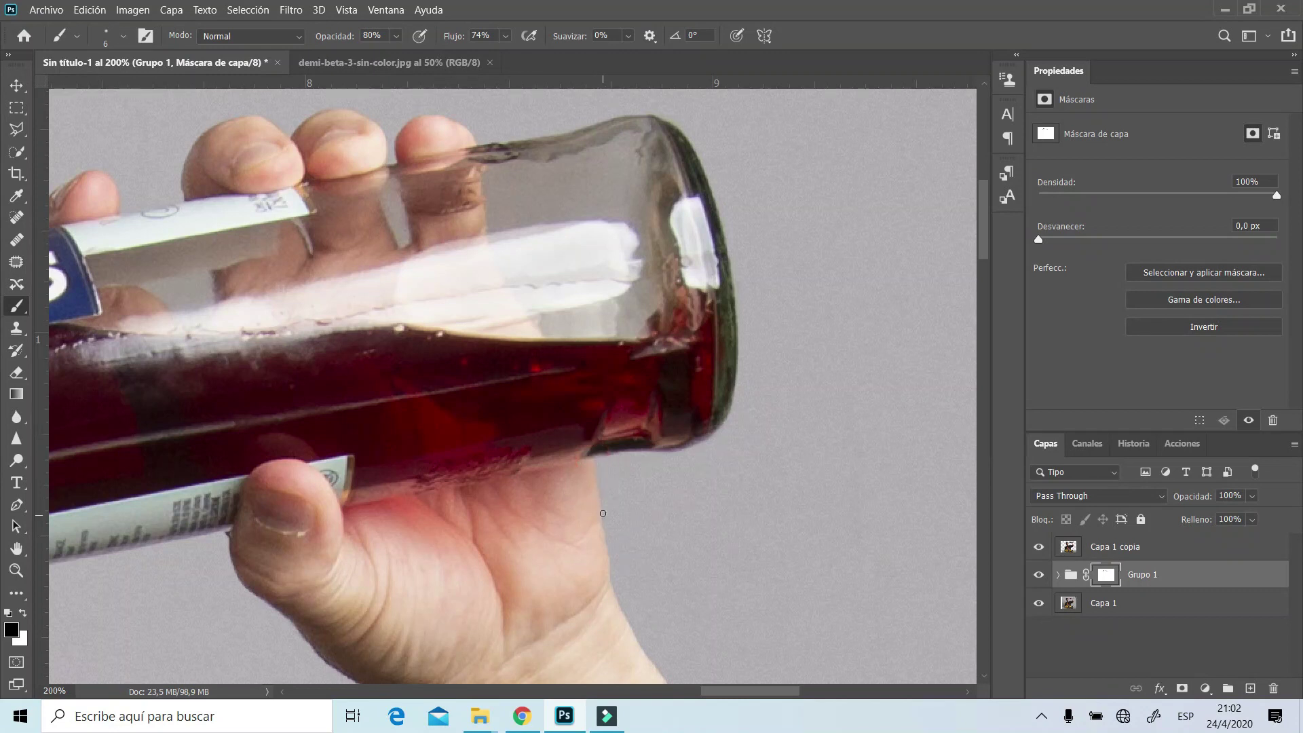
Scroll down and paint the mask along the wrist and forearm edge to reveal hair
scroll(529, 434, "down", 3)
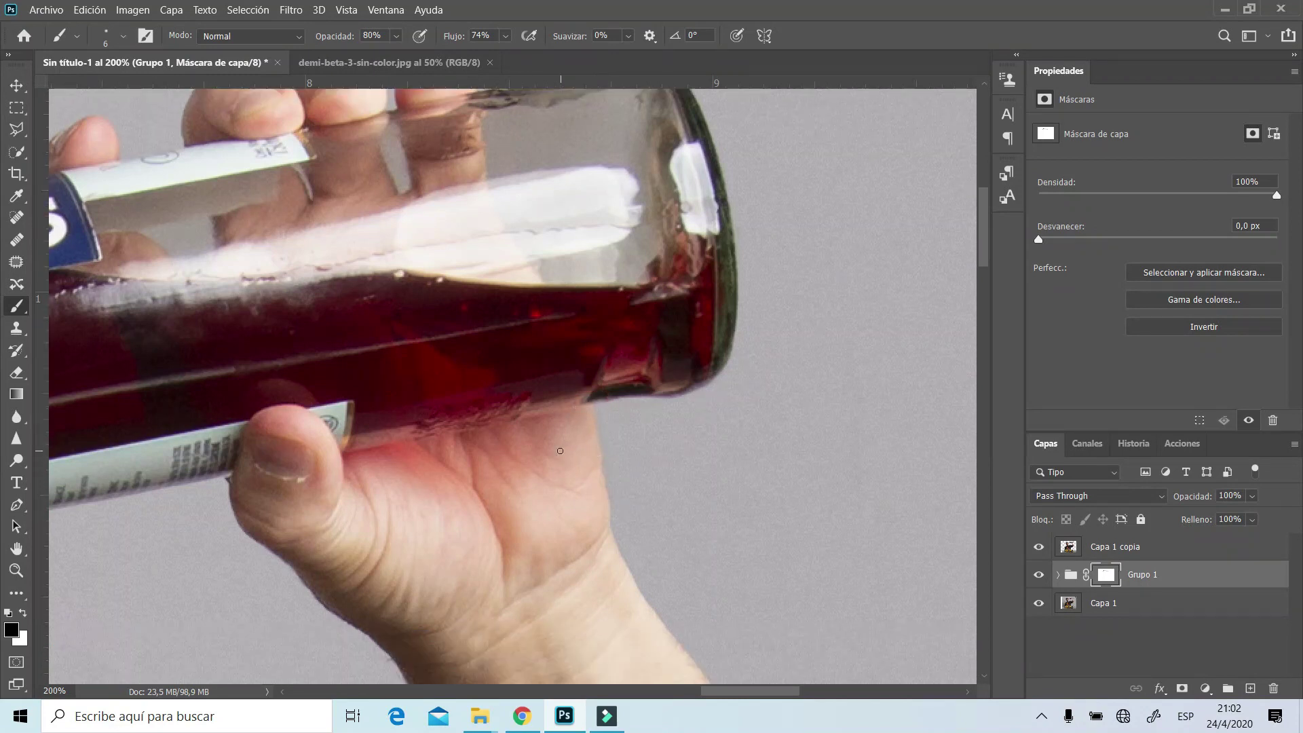
scroll(407, 360, "down", 3)
scroll(285, 285, "down", 2)
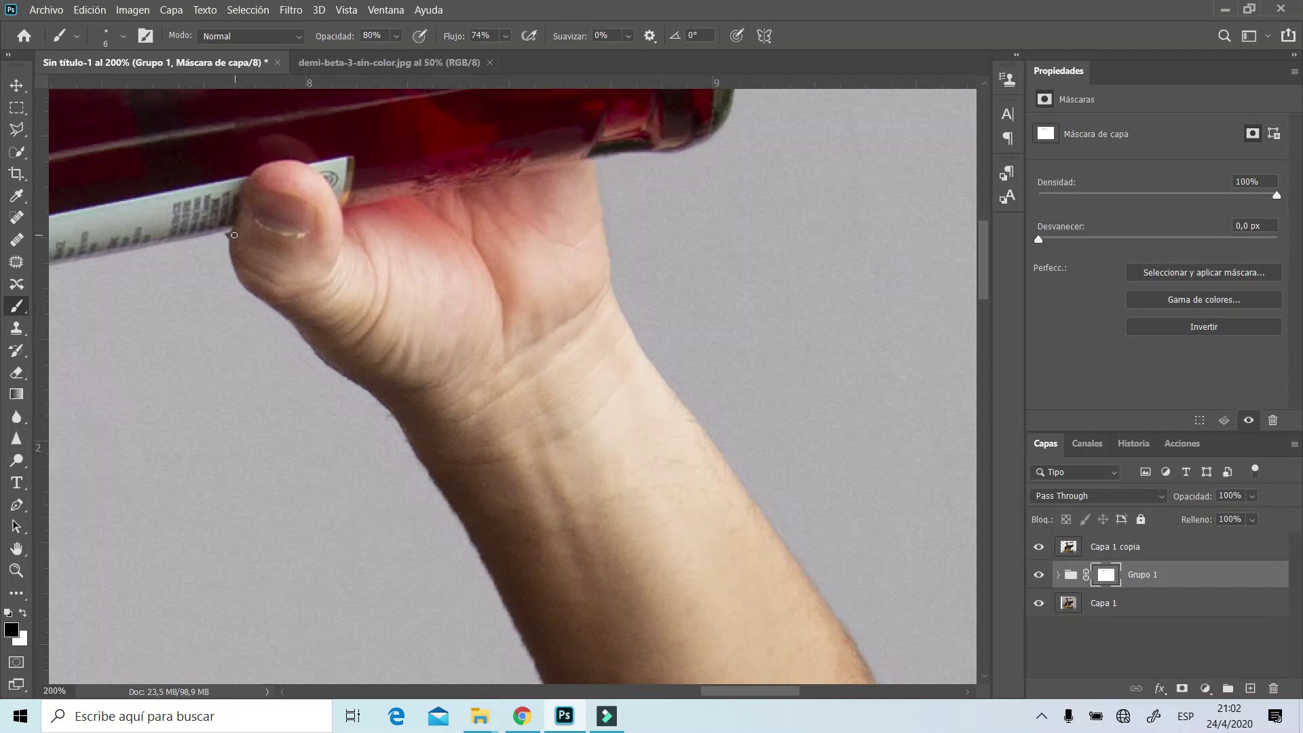
scroll(299, 292, "down", 2)
scroll(360, 350, "down", 2)
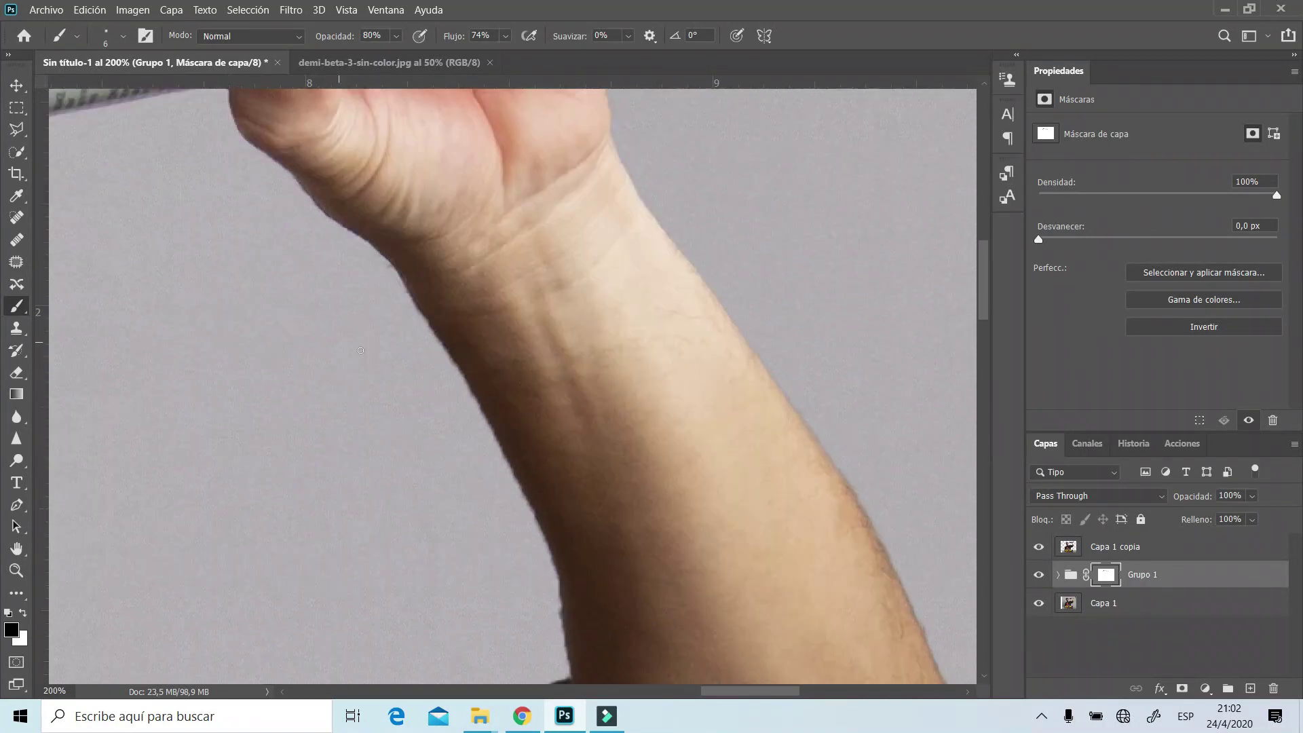
scroll(361, 351, "down", 2)
left_click_drag(406, 238, 486, 381)
left_click_drag(448, 312, 440, 293)
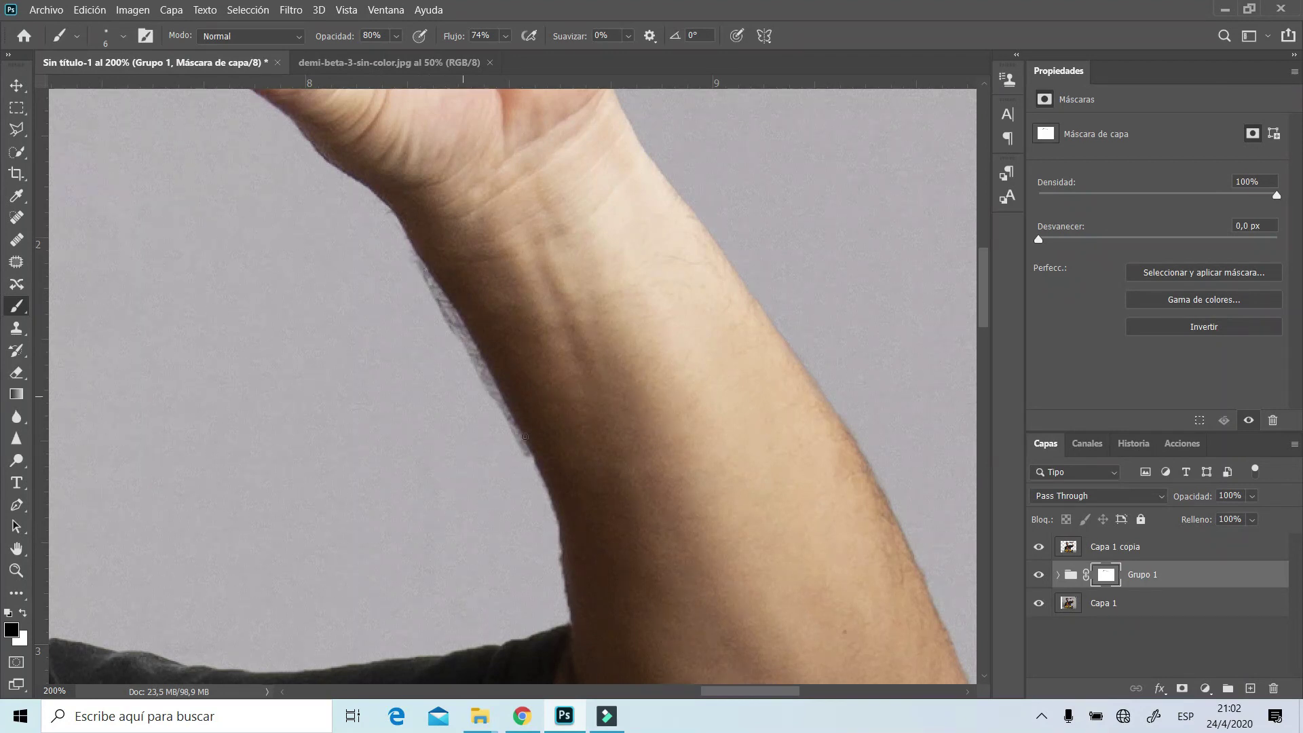
mouse_move(482, 376)
left_mouse_down()
mouse_move(550, 490)
mouse_move(533, 465)
mouse_move(558, 543)
left_mouse_up()
Refine the mask along the forearm's and wrist's left edge, then make white the foreground colour
mouse_move(532, 478)
left_mouse_down()
mouse_move(568, 623)
mouse_move(542, 483)
mouse_move(494, 439)
left_mouse_up()
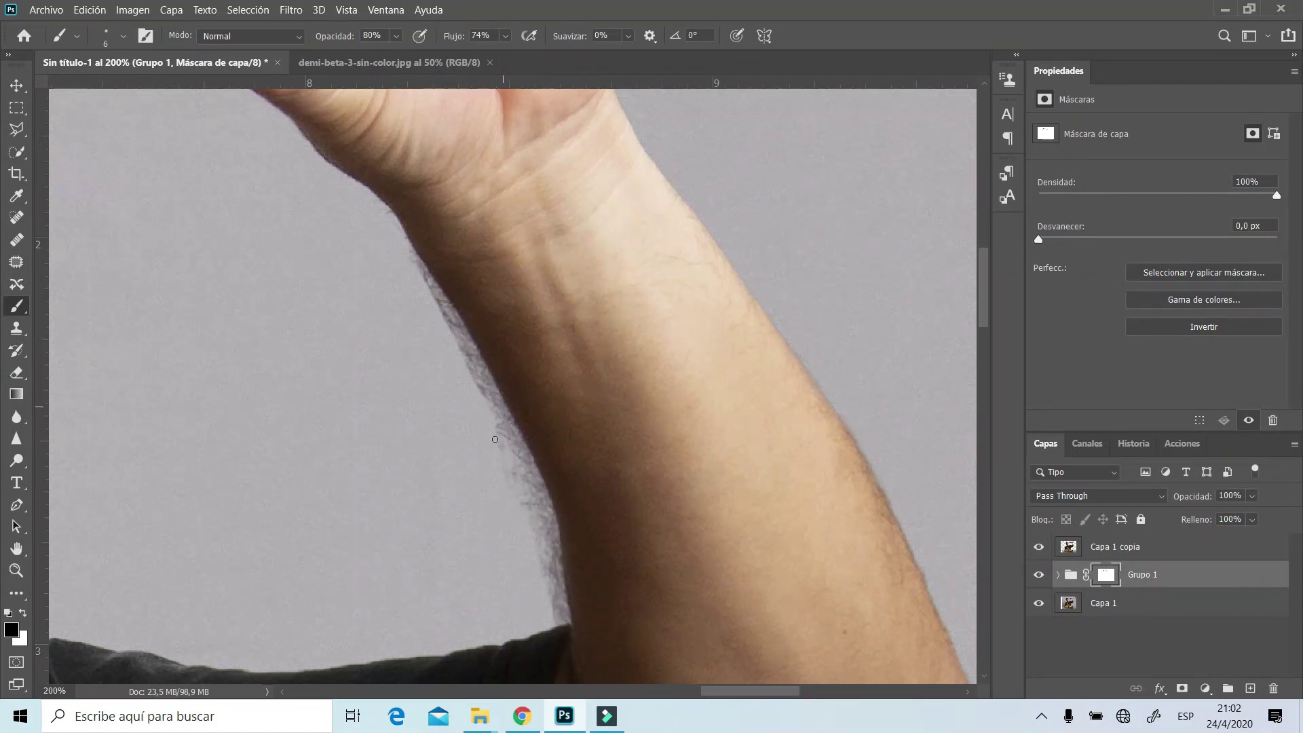
left_click_drag(454, 344, 414, 287)
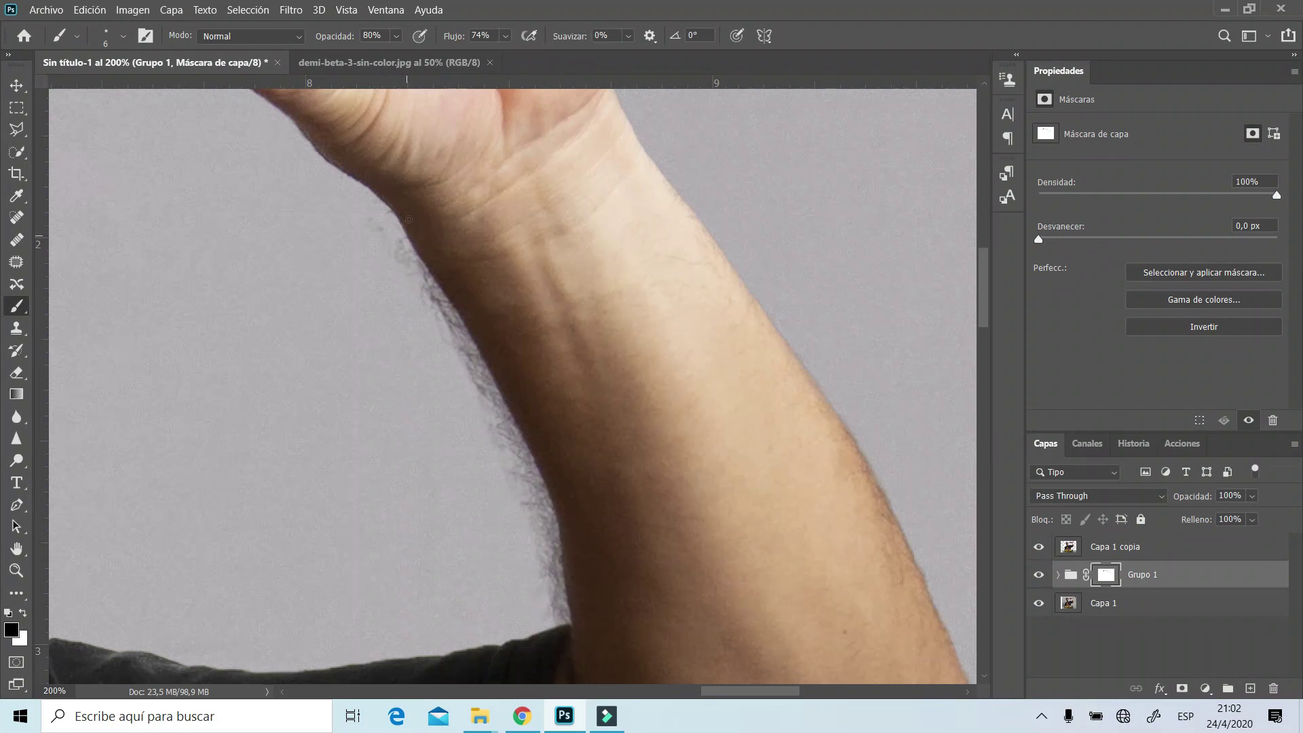
left_click_drag(398, 218, 380, 216)
left_click(23, 613)
left_click(505, 36)
Set the brush flow to 100% and the brush size to 23 px
left_click_drag(524, 54, 548, 54)
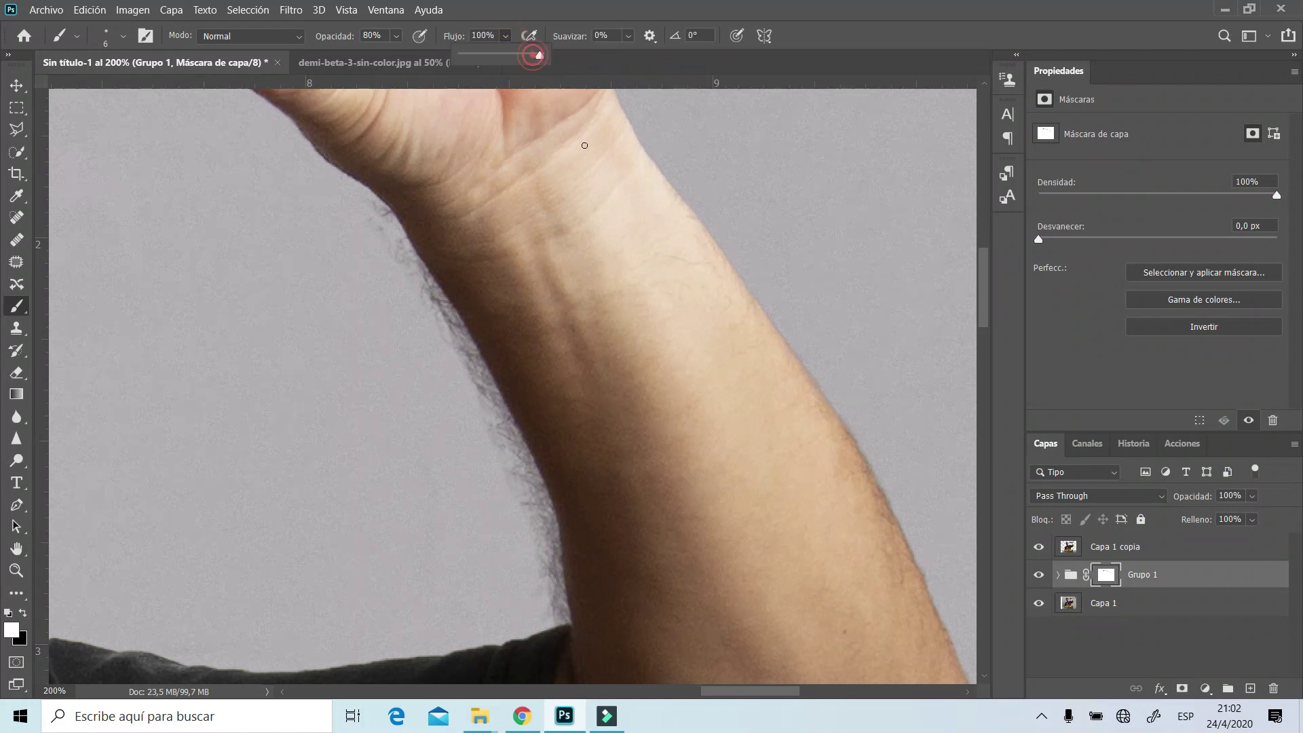
right_click(678, 310)
left_click(732, 329)
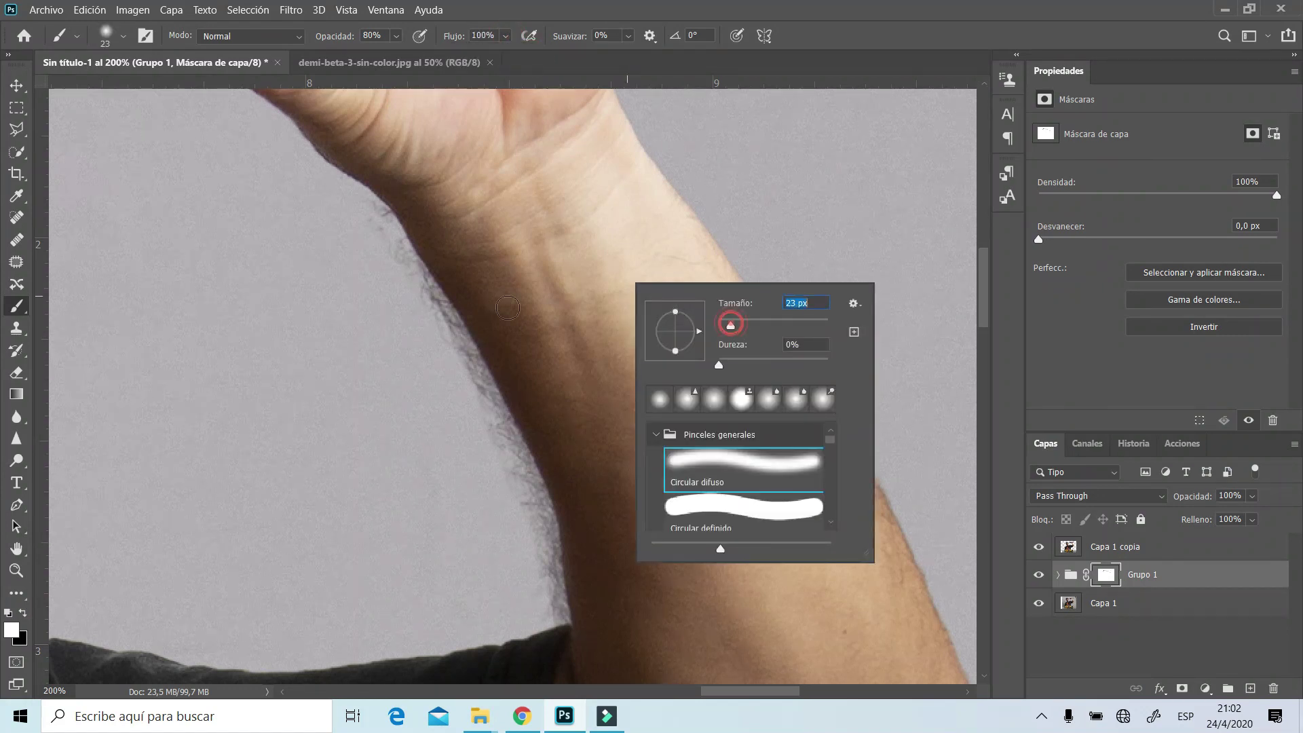
left_click(382, 238)
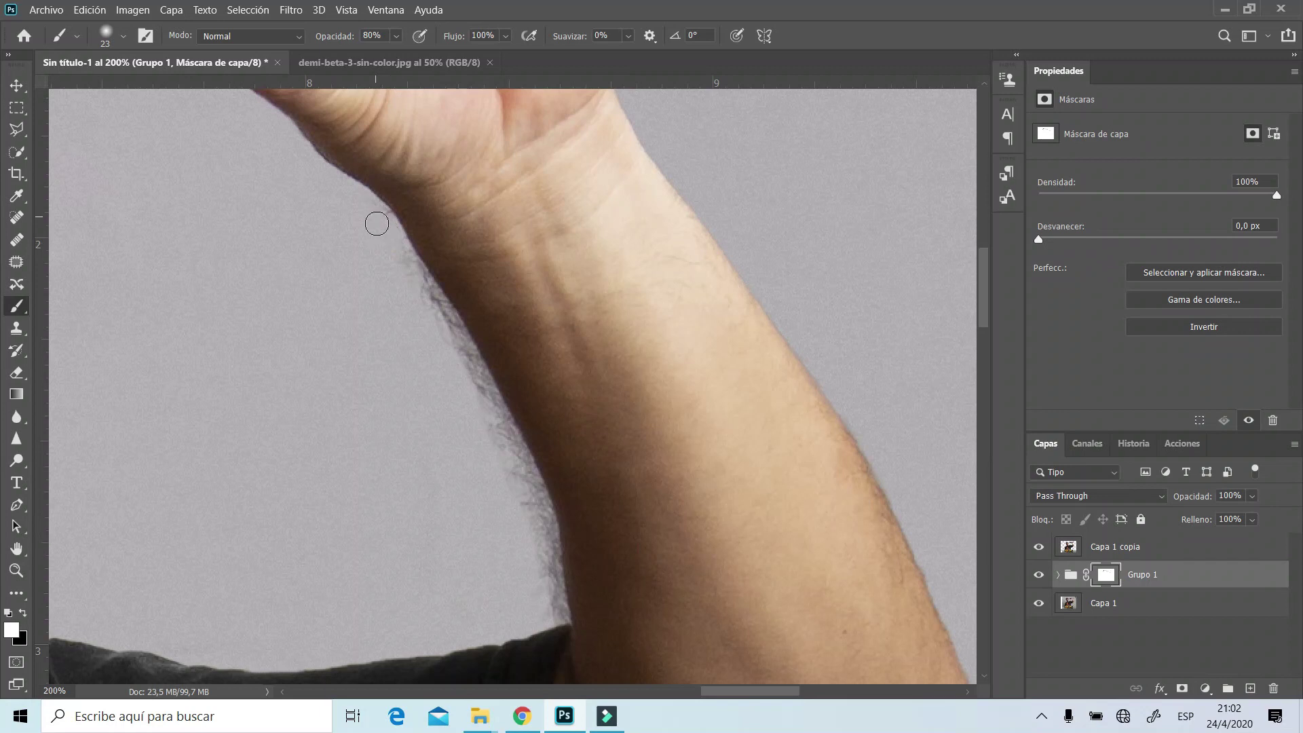
Paint away the dark hairy fringe along the forearm's left edge
mouse_move(430, 327)
left_mouse_down()
mouse_move(407, 277)
mouse_move(501, 430)
mouse_move(538, 524)
mouse_move(549, 613)
mouse_move(518, 480)
mouse_move(380, 219)
left_mouse_up()
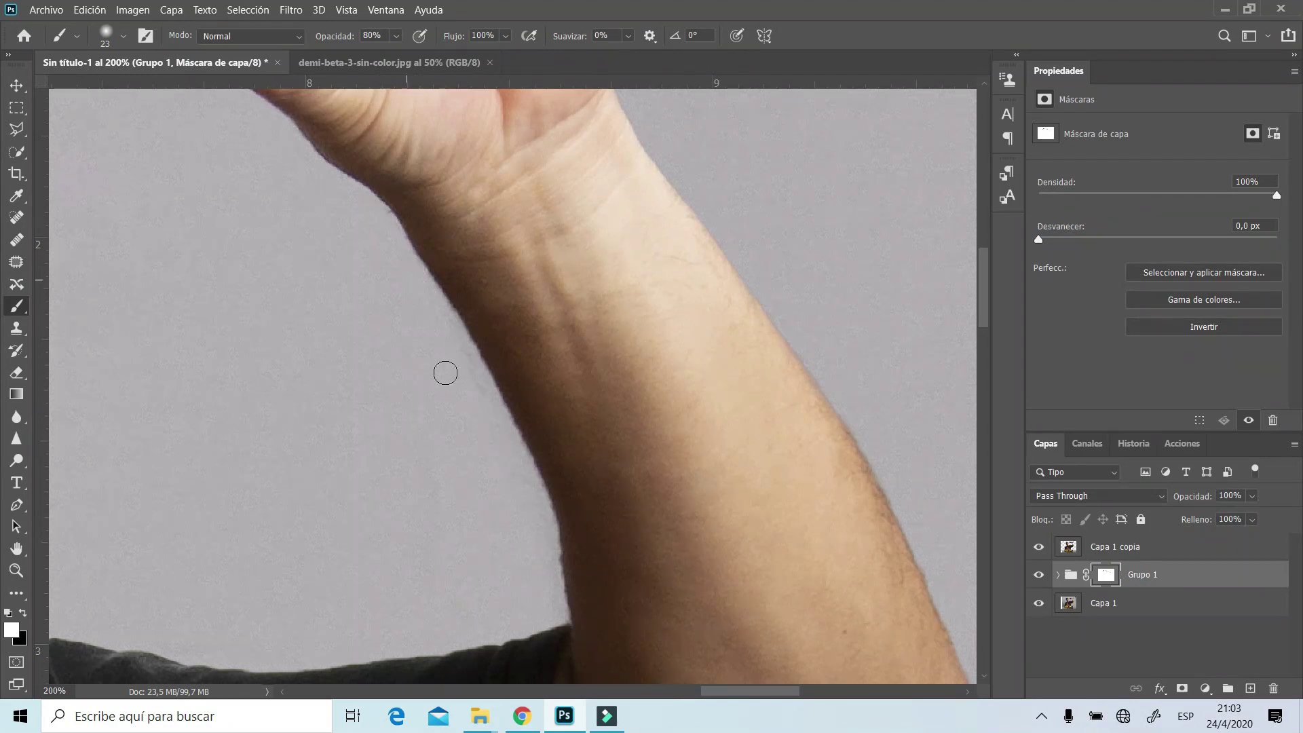
scroll(434, 421, "down", 3)
scroll(401, 408, "down", 5)
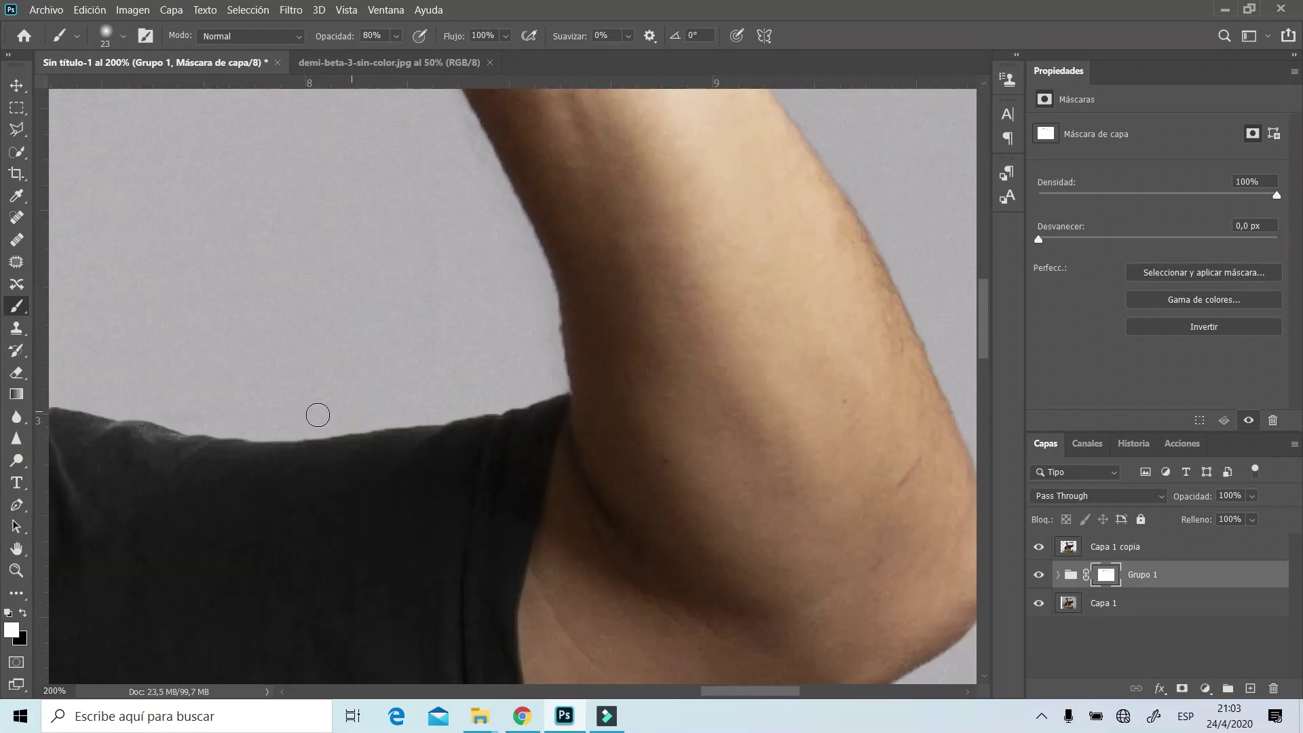
scroll(319, 412, "down", 2)
Zoom out to view the whole photo at 33.33%
left_click(20, 568)
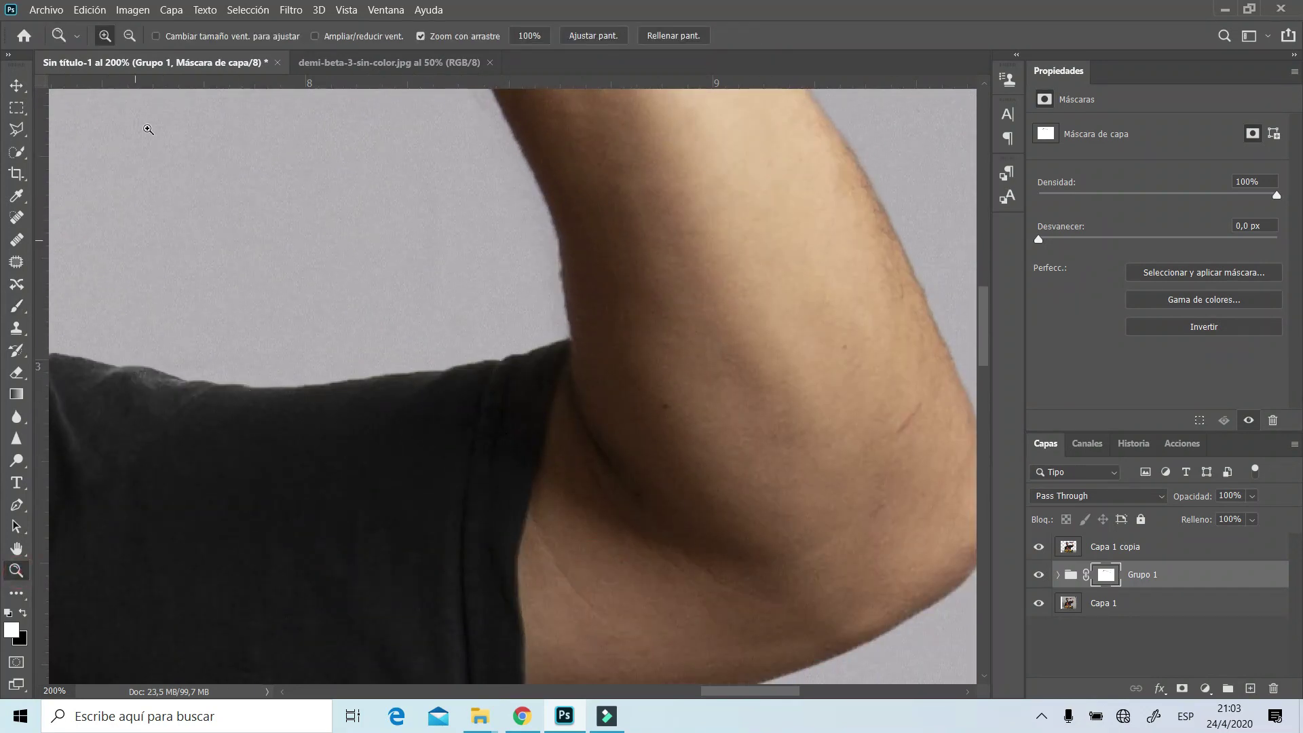
left_click(410, 309)
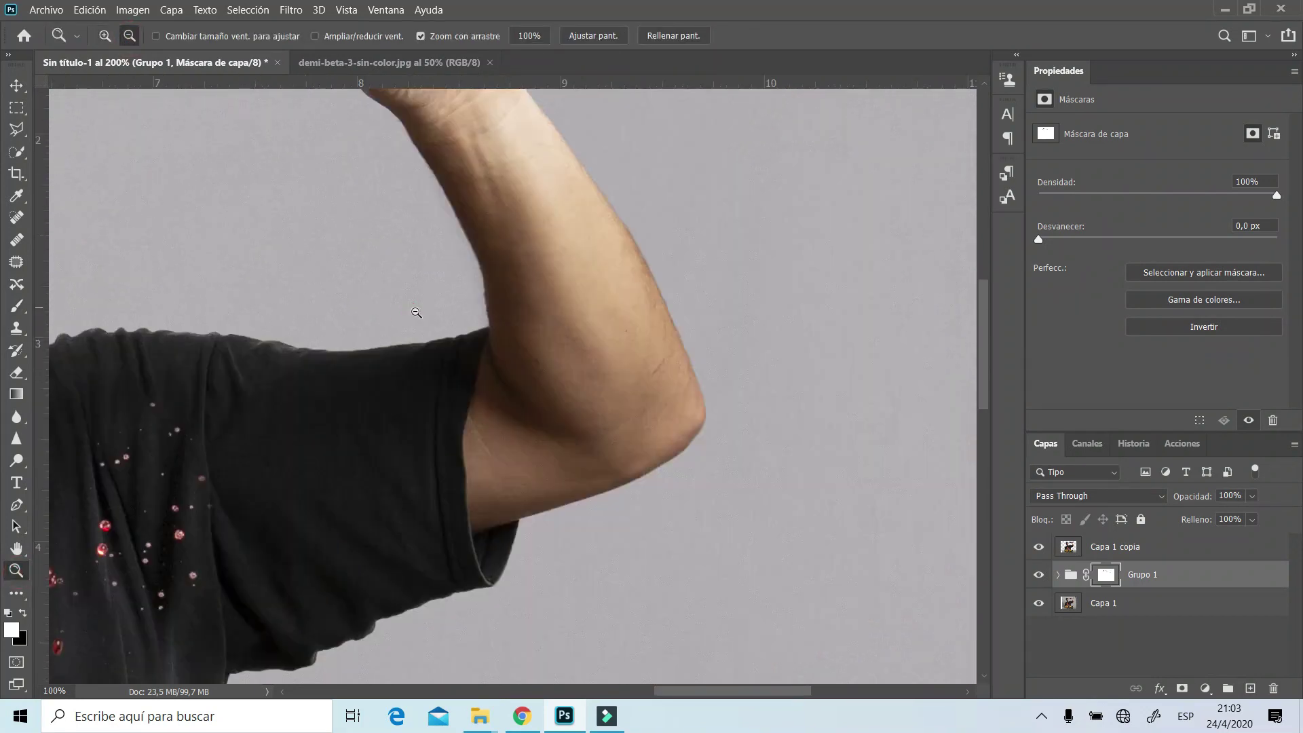
left_click(411, 310)
left_click(480, 370)
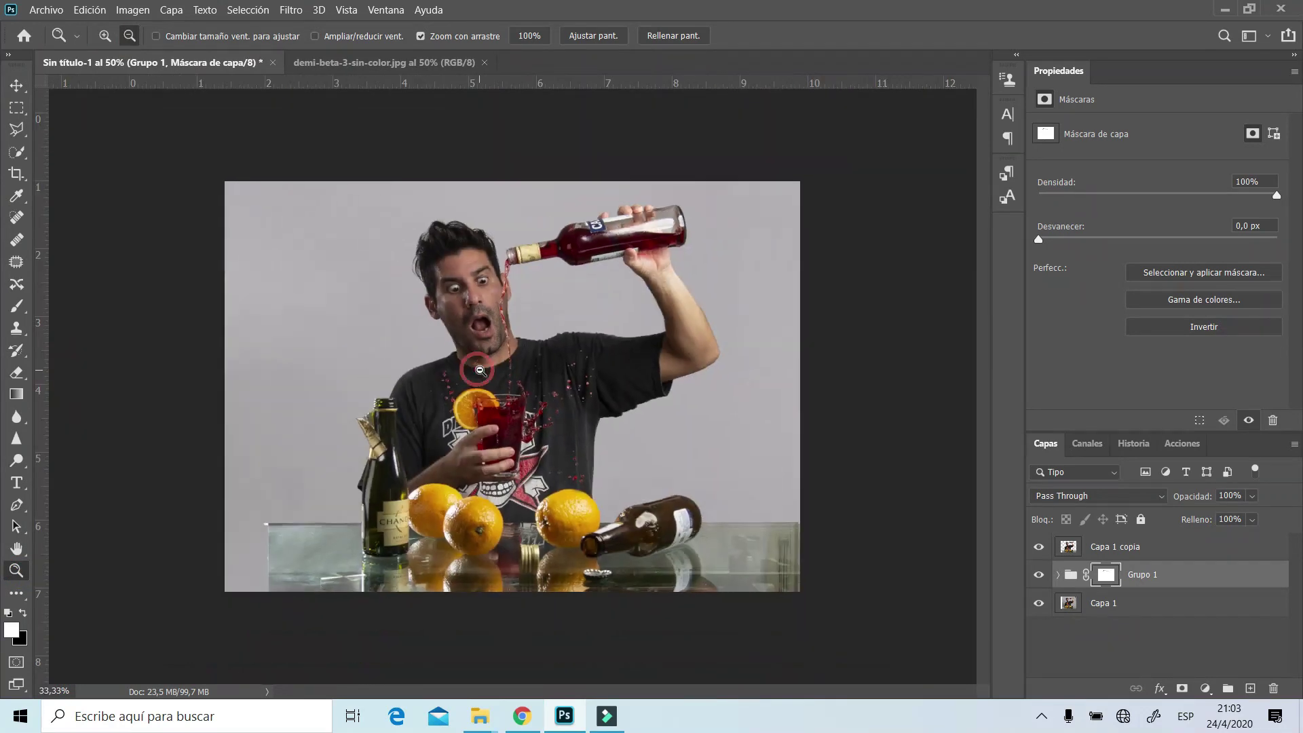
left_click(105, 35)
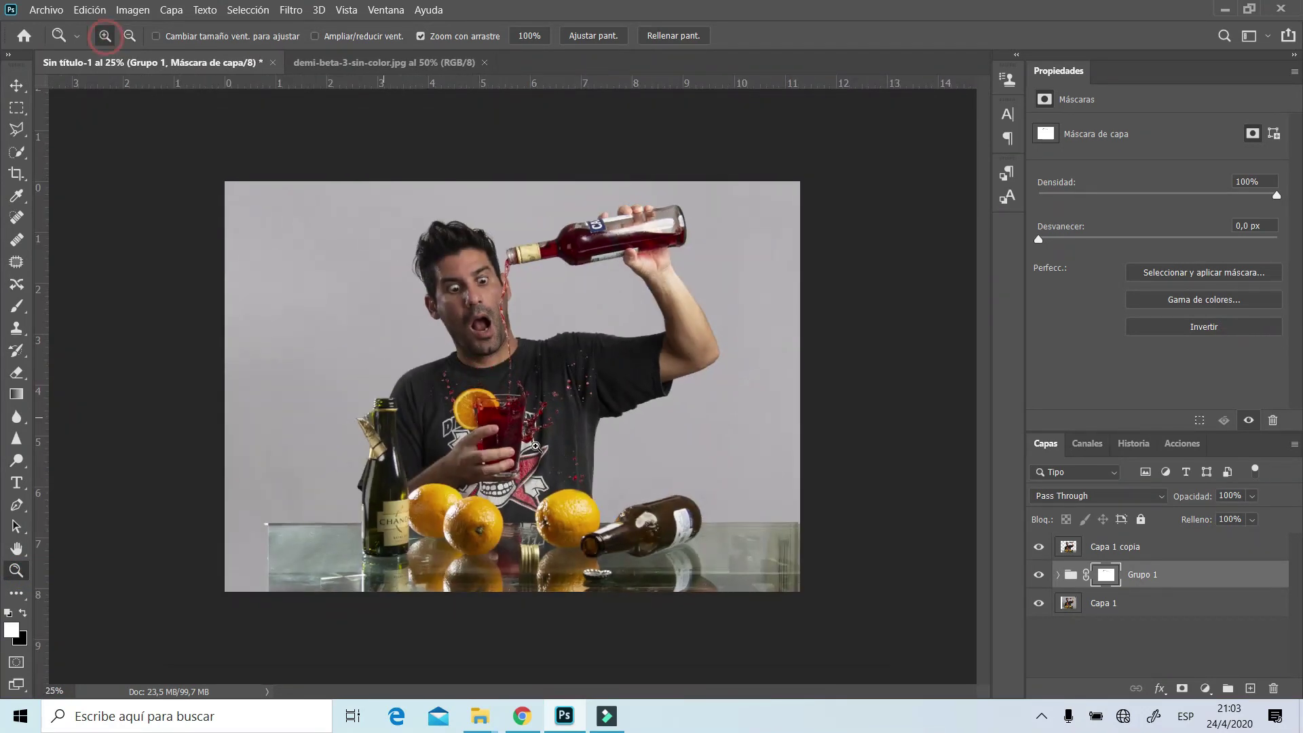
left_click(536, 447)
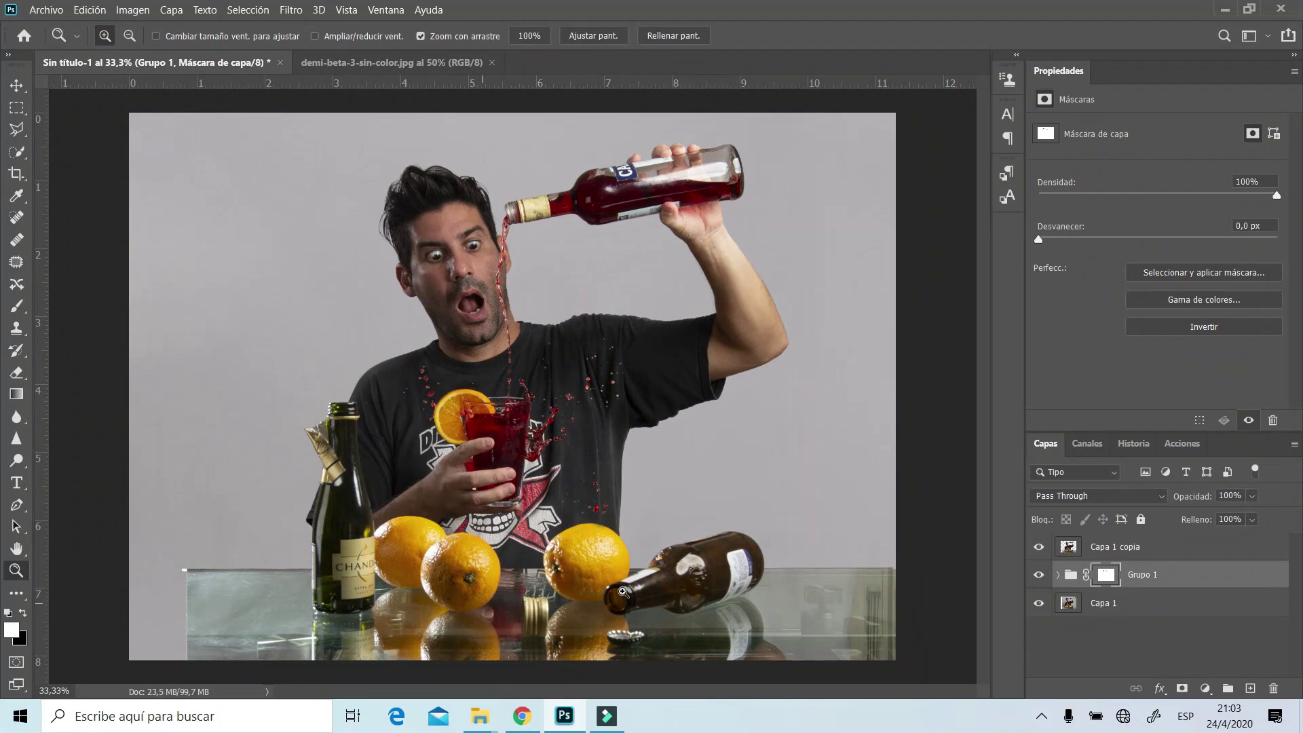
Add a Solid Color fill layer in slate blue-grey #637d8d beneath the cut-out
left_click(1143, 576)
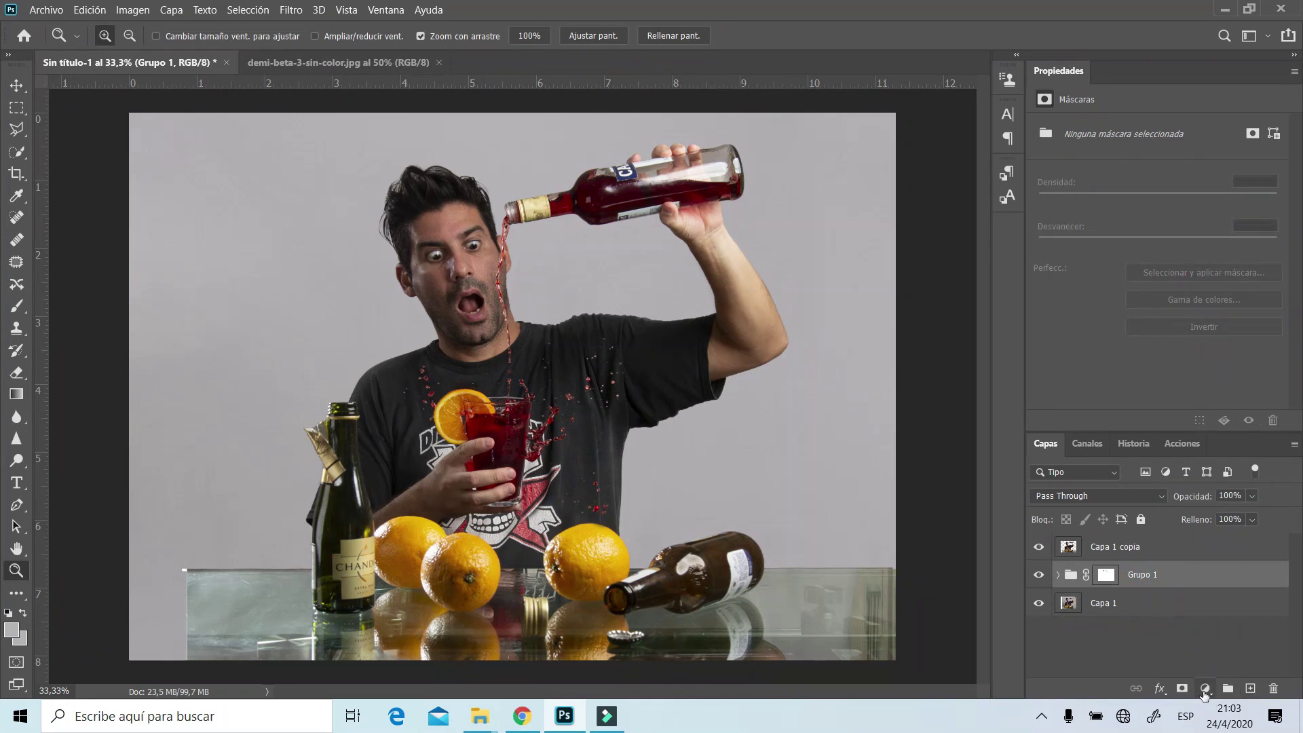
left_click(1205, 689)
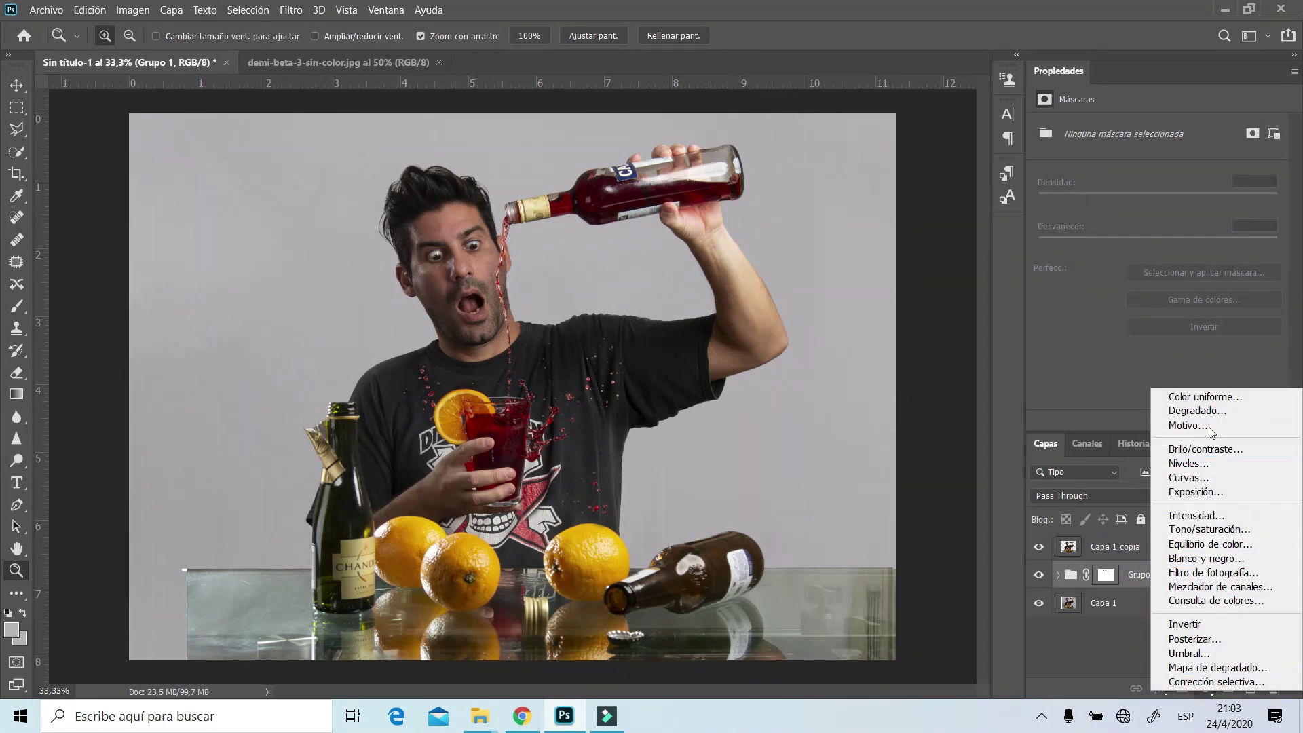
left_click(1215, 398)
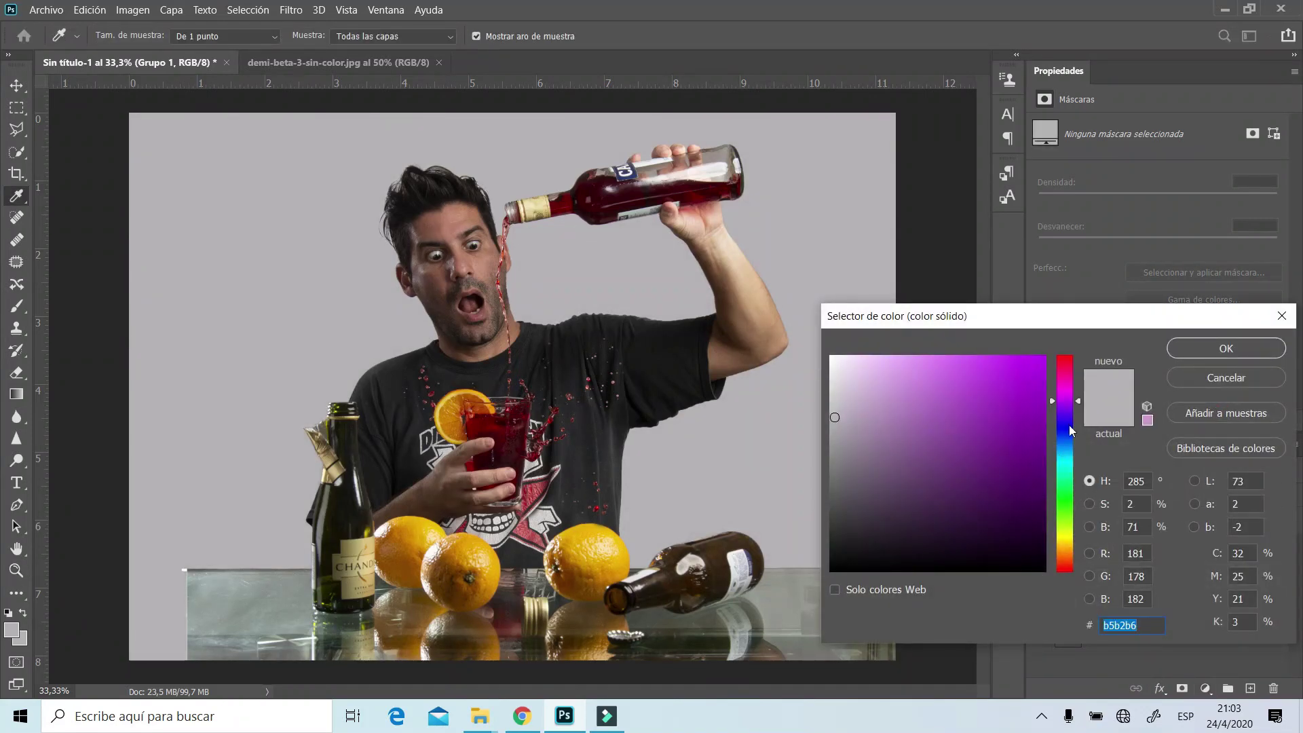
left_click_drag(1073, 431, 1071, 442)
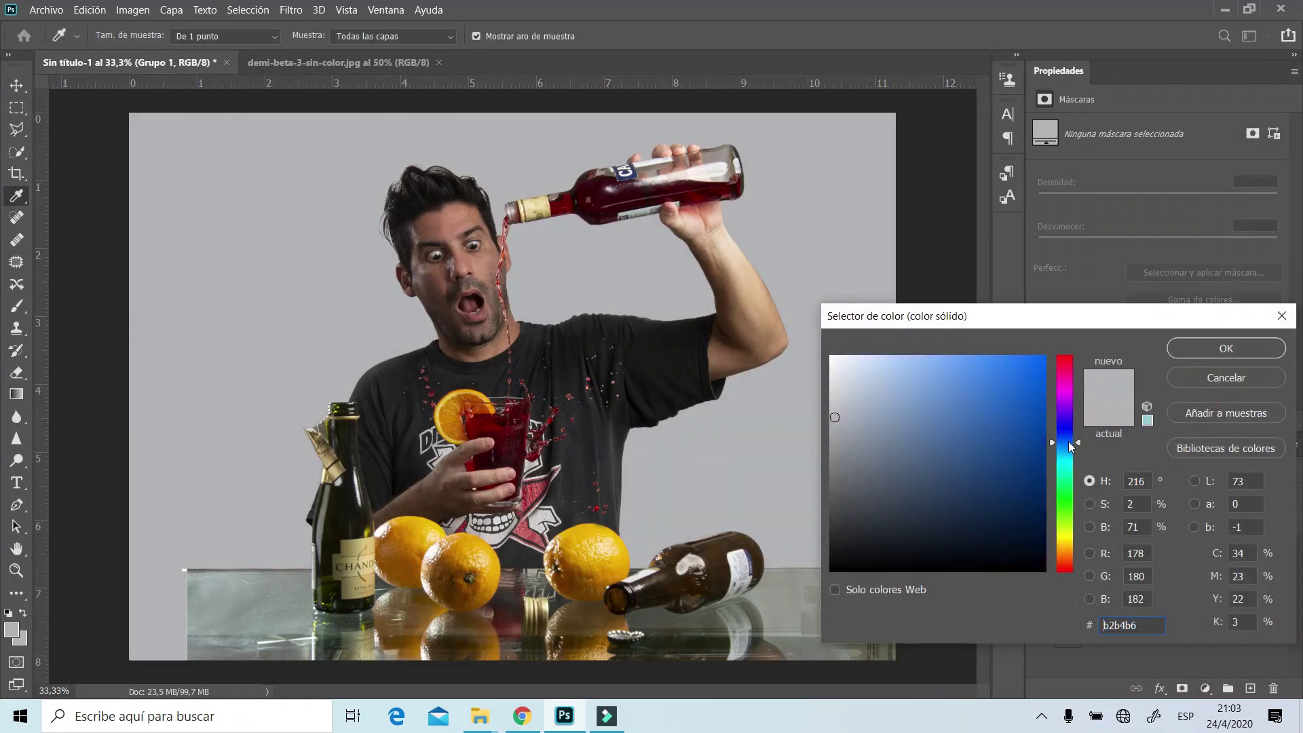
mouse_move(931, 429)
left_mouse_down()
mouse_move(900, 425)
mouse_move(912, 440)
left_mouse_up()
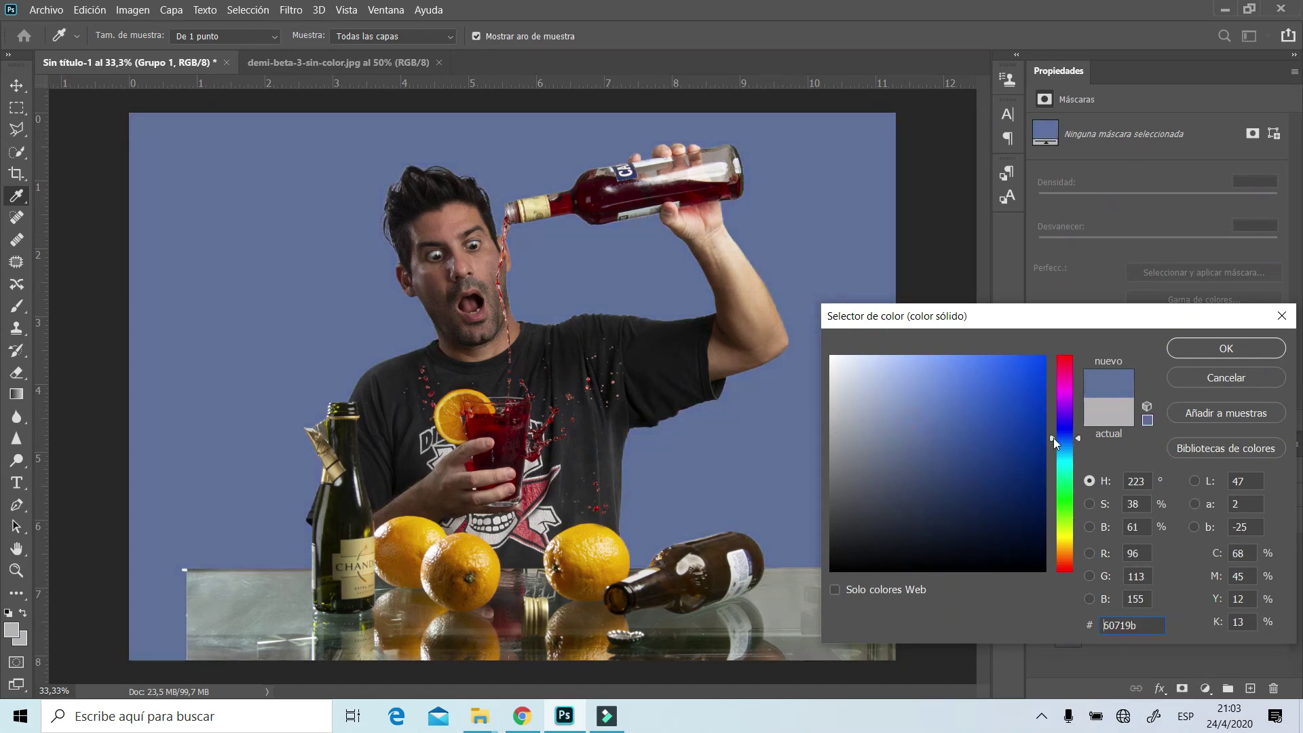
left_click_drag(1053, 440, 1054, 444)
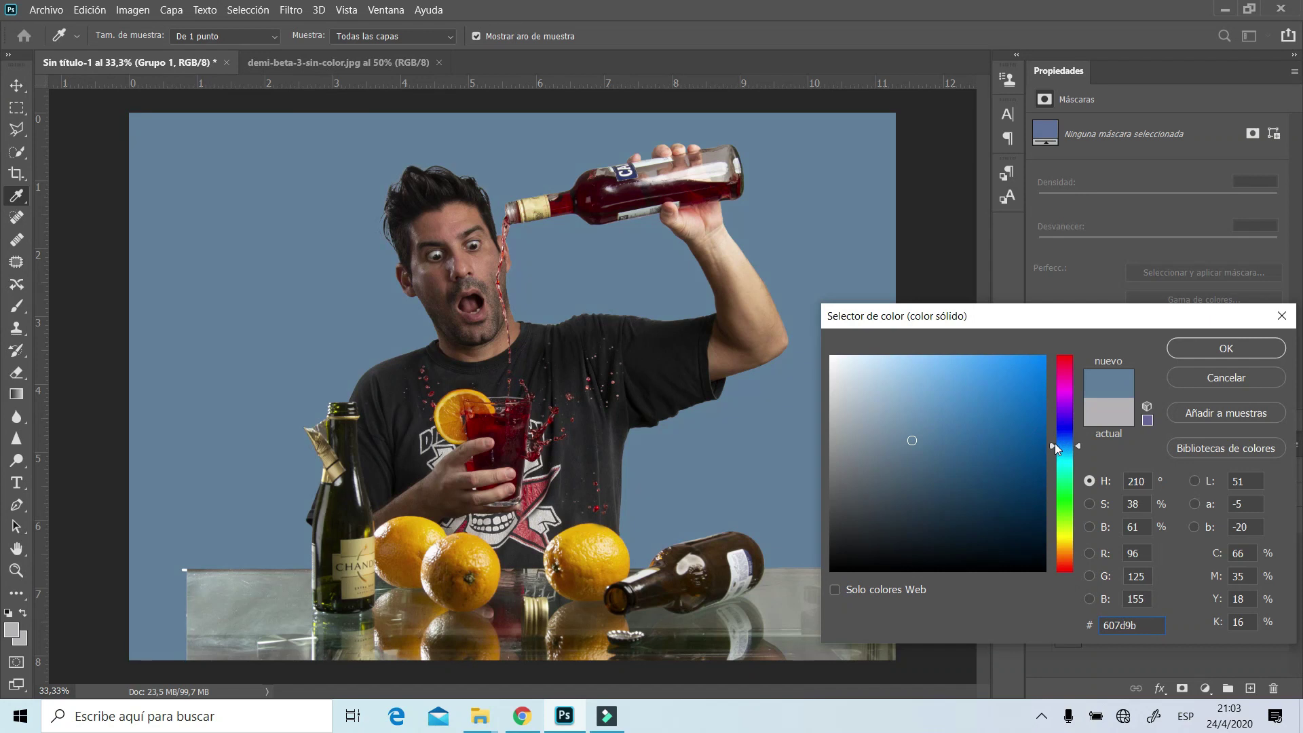
mouse_move(923, 443)
left_mouse_down()
mouse_move(912, 437)
mouse_move(979, 442)
left_mouse_up()
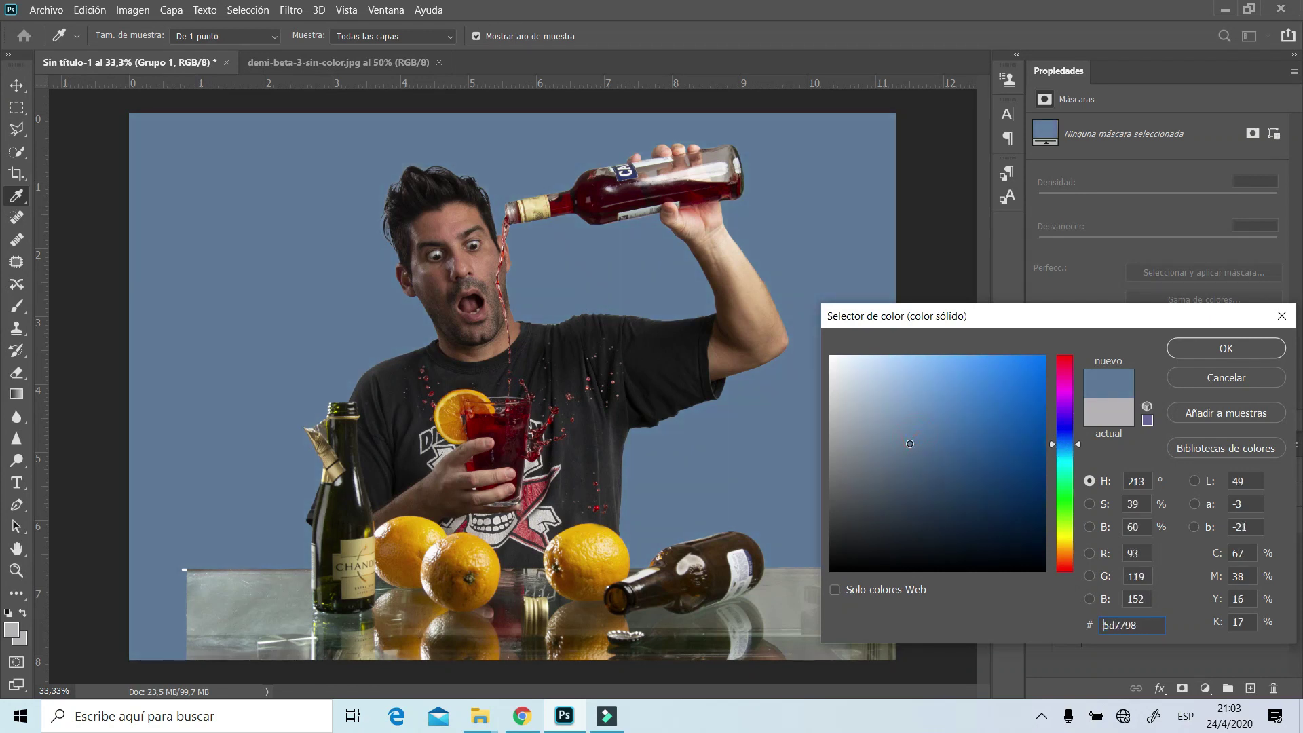
left_click(1051, 446)
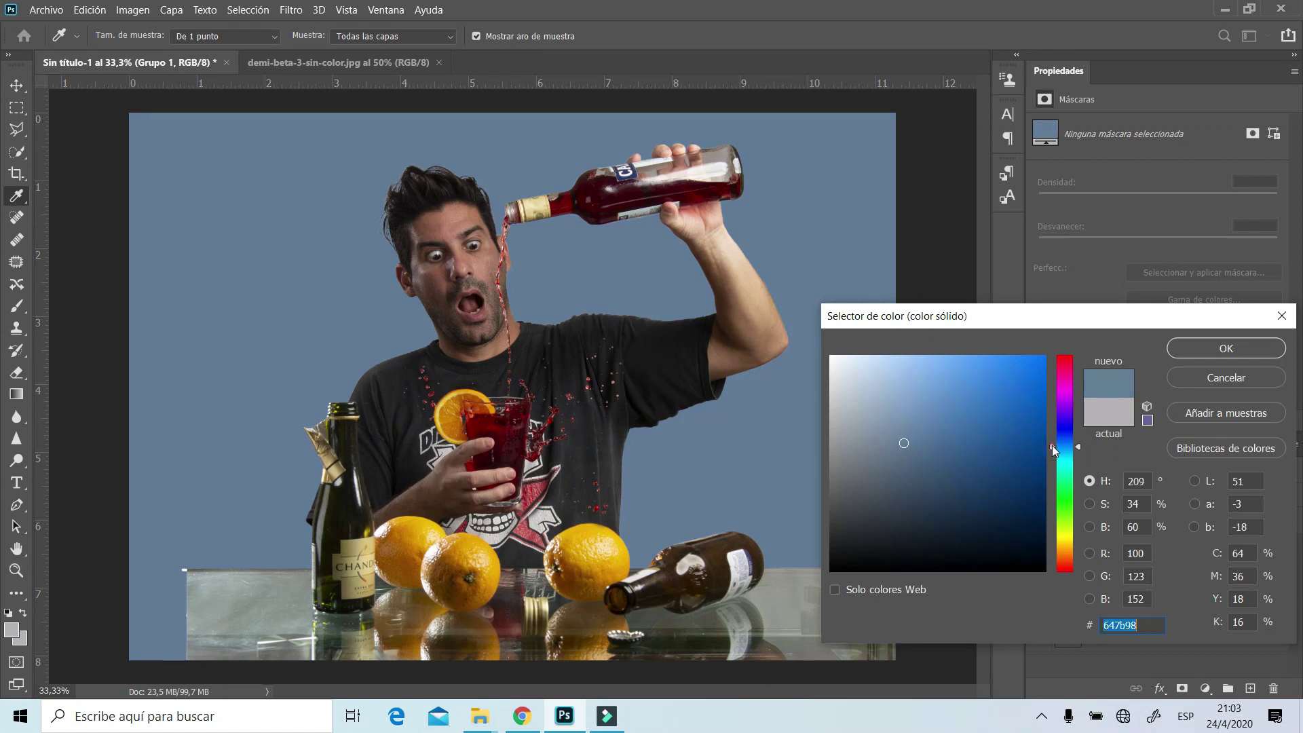
left_click_drag(1052, 448, 1052, 449)
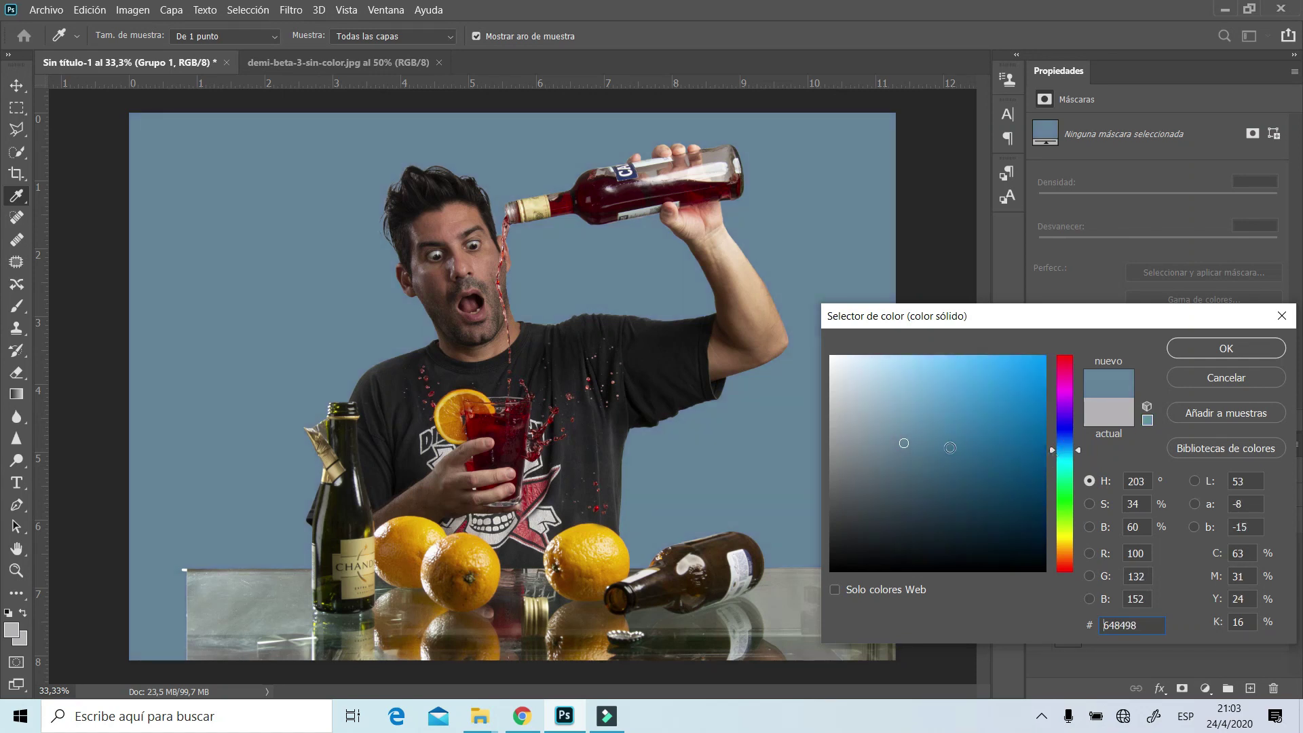
left_click(916, 443)
left_click_drag(915, 443, 897, 452)
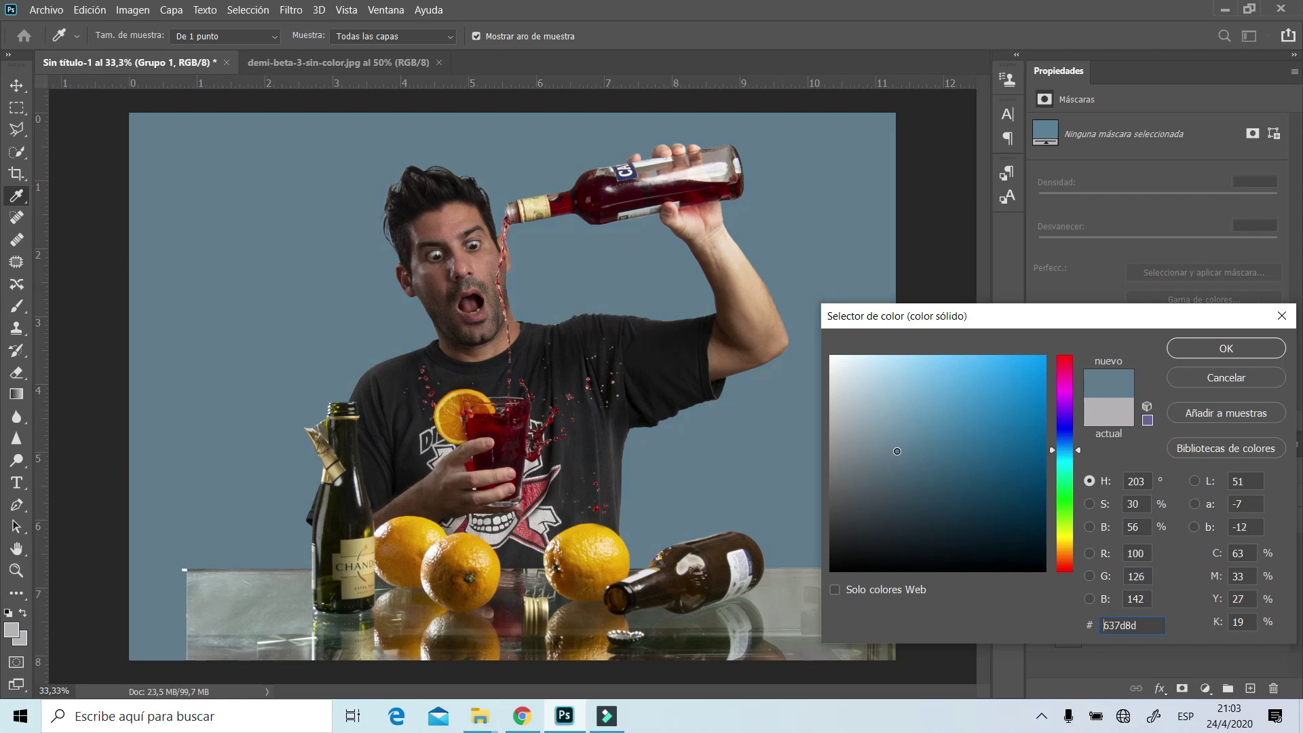
left_click(1203, 352)
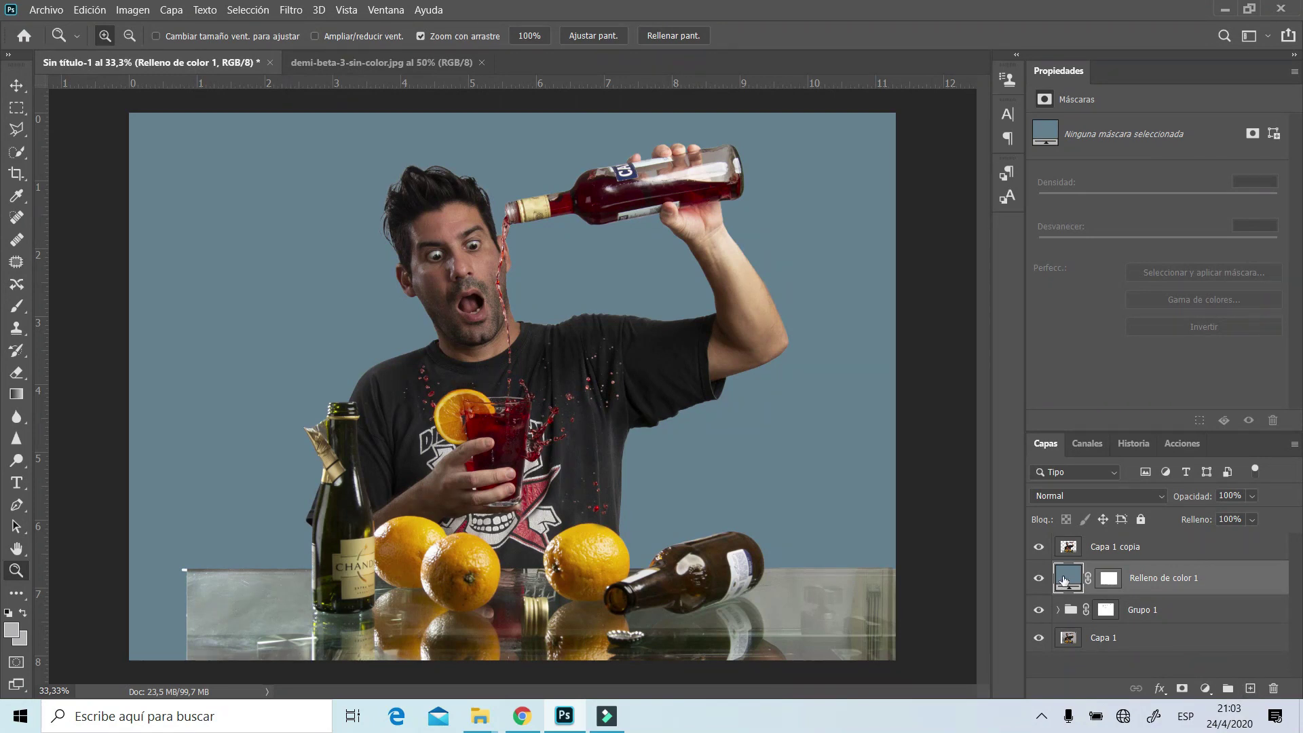
Add empty layer Capa 3 above the fill and set the foreground to pale blue-grey #bdcbd3
left_click(1250, 688)
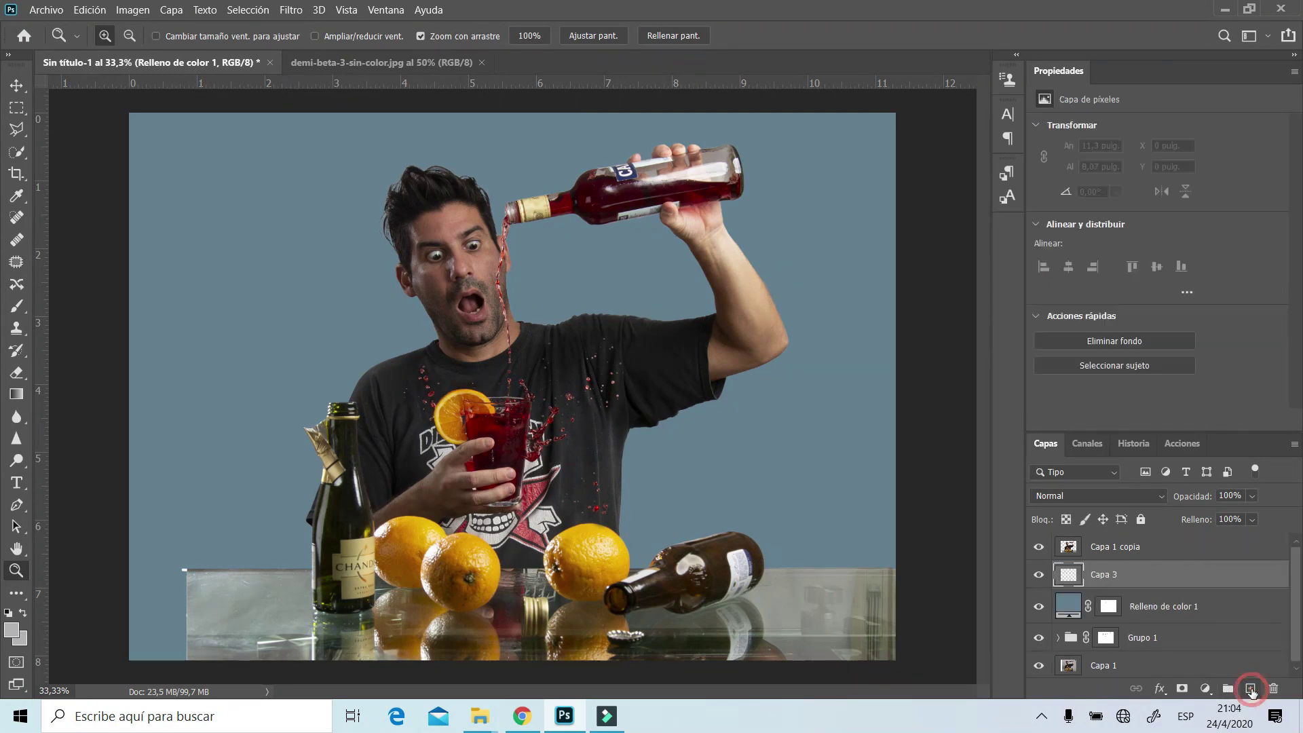
left_click(10, 631)
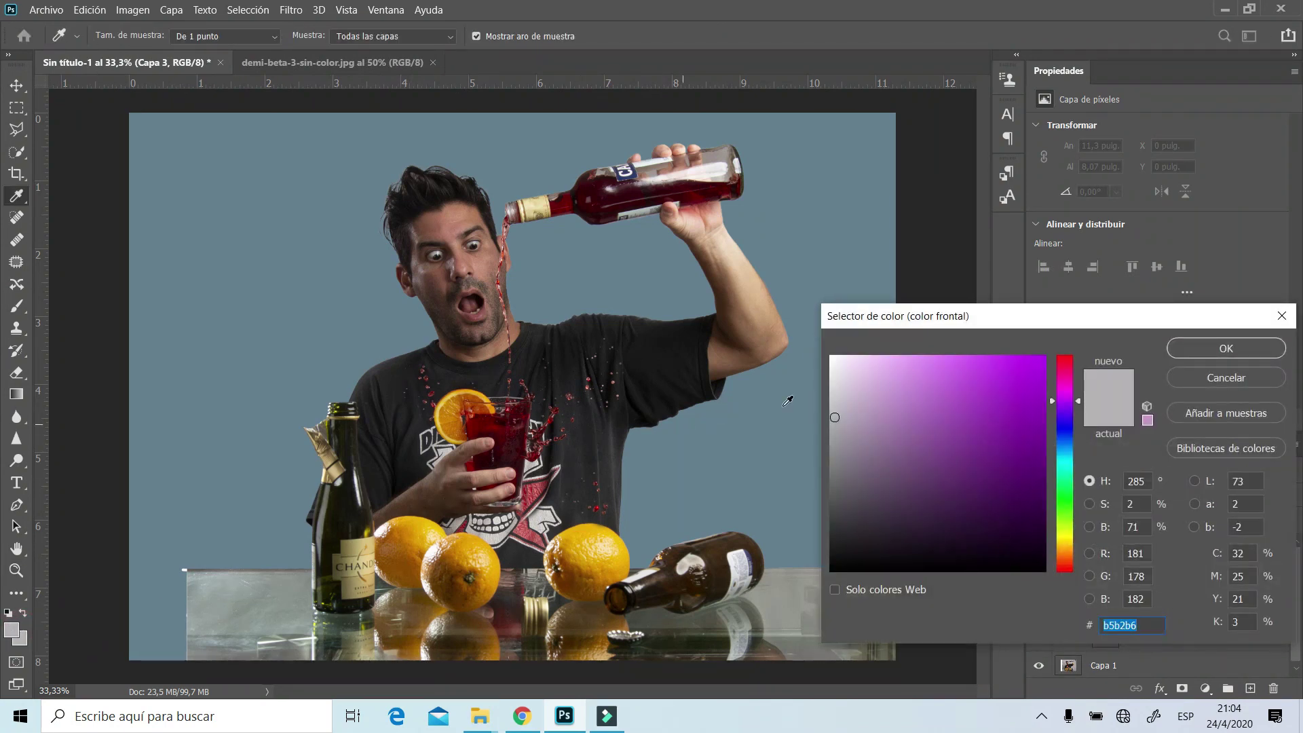
left_click(834, 385)
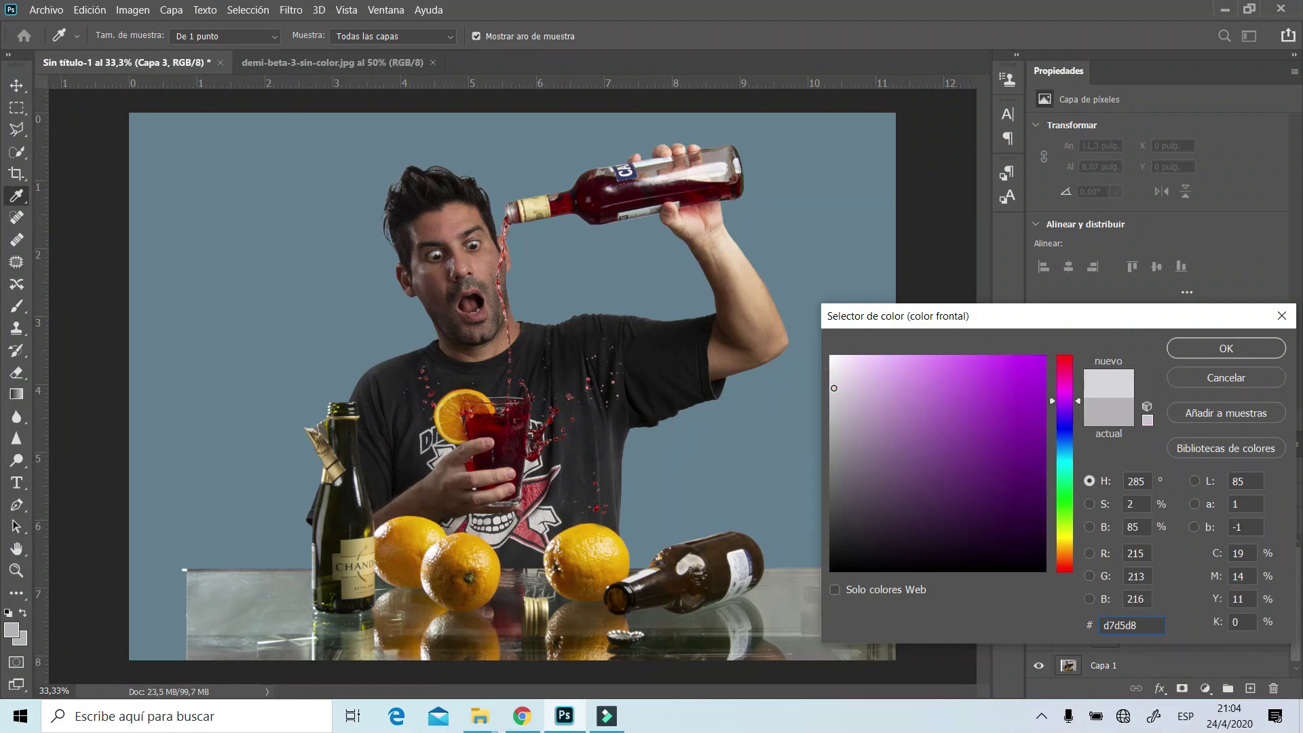
left_click_drag(1078, 400, 1079, 449)
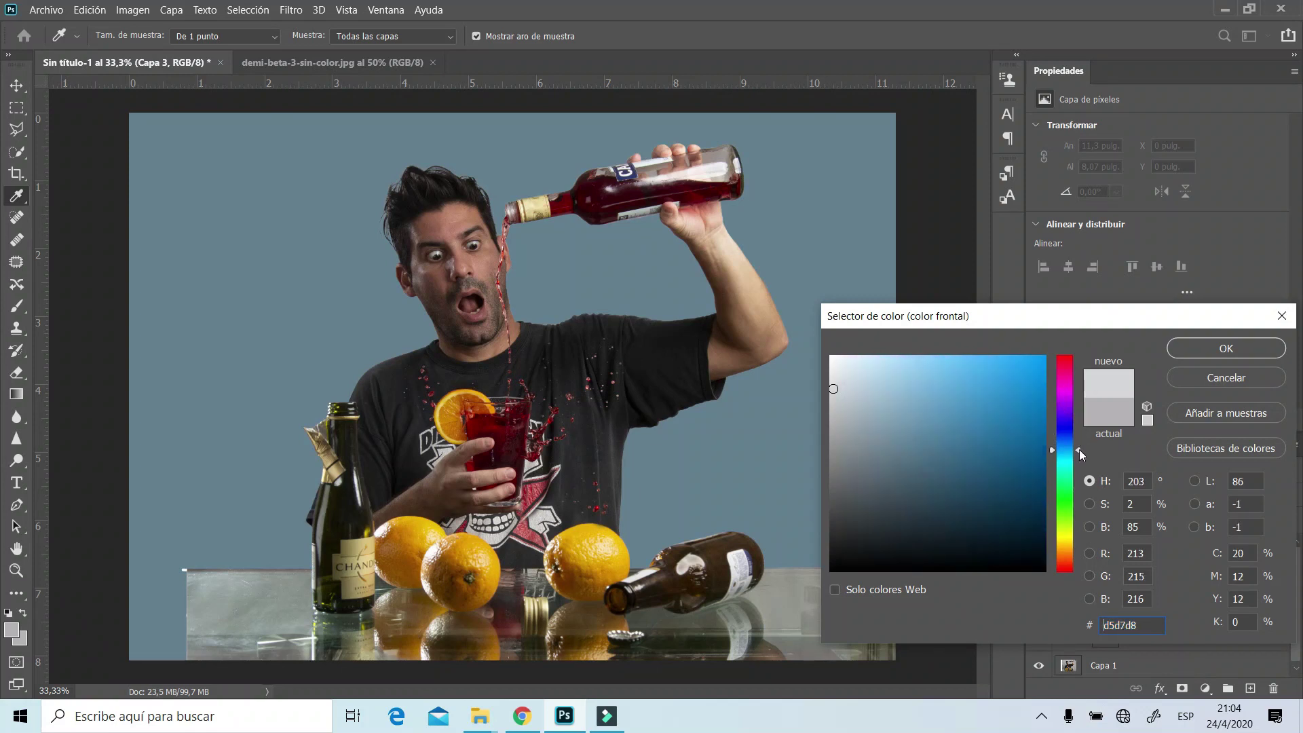
left_click_drag(1079, 449, 1079, 448)
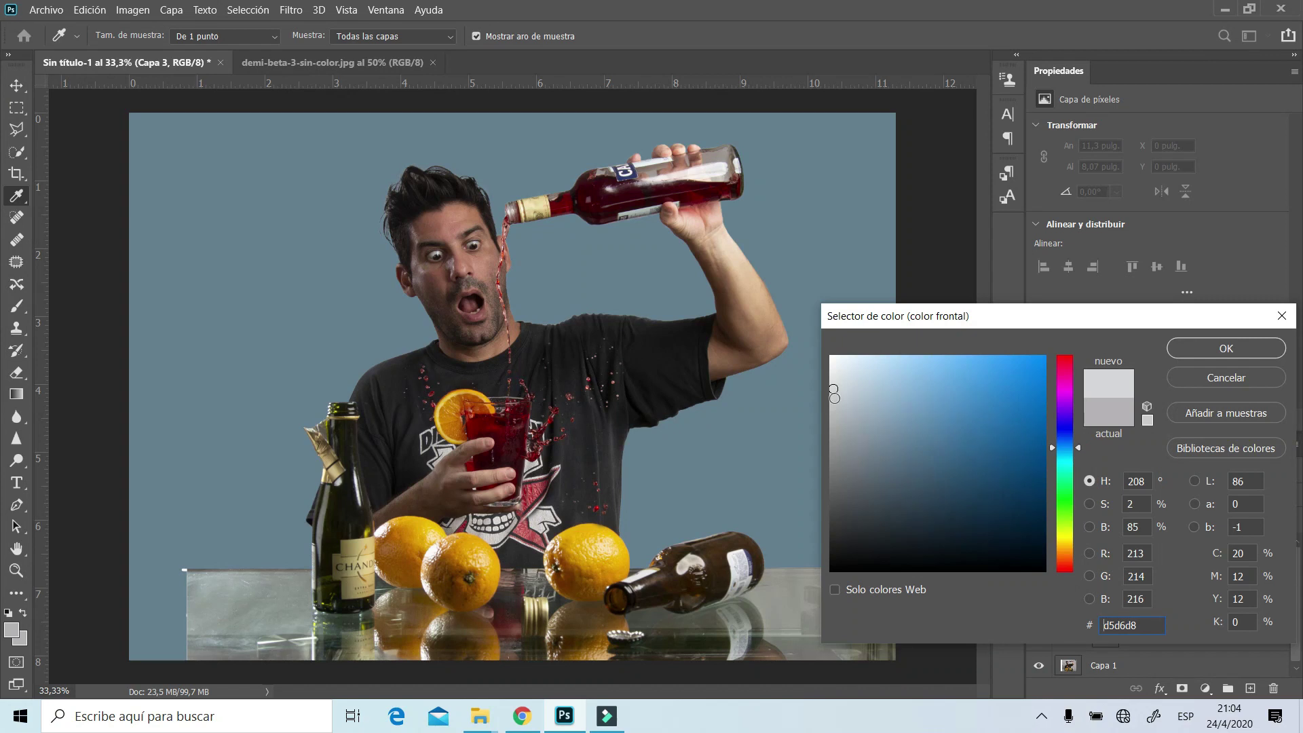
left_click(554, 144)
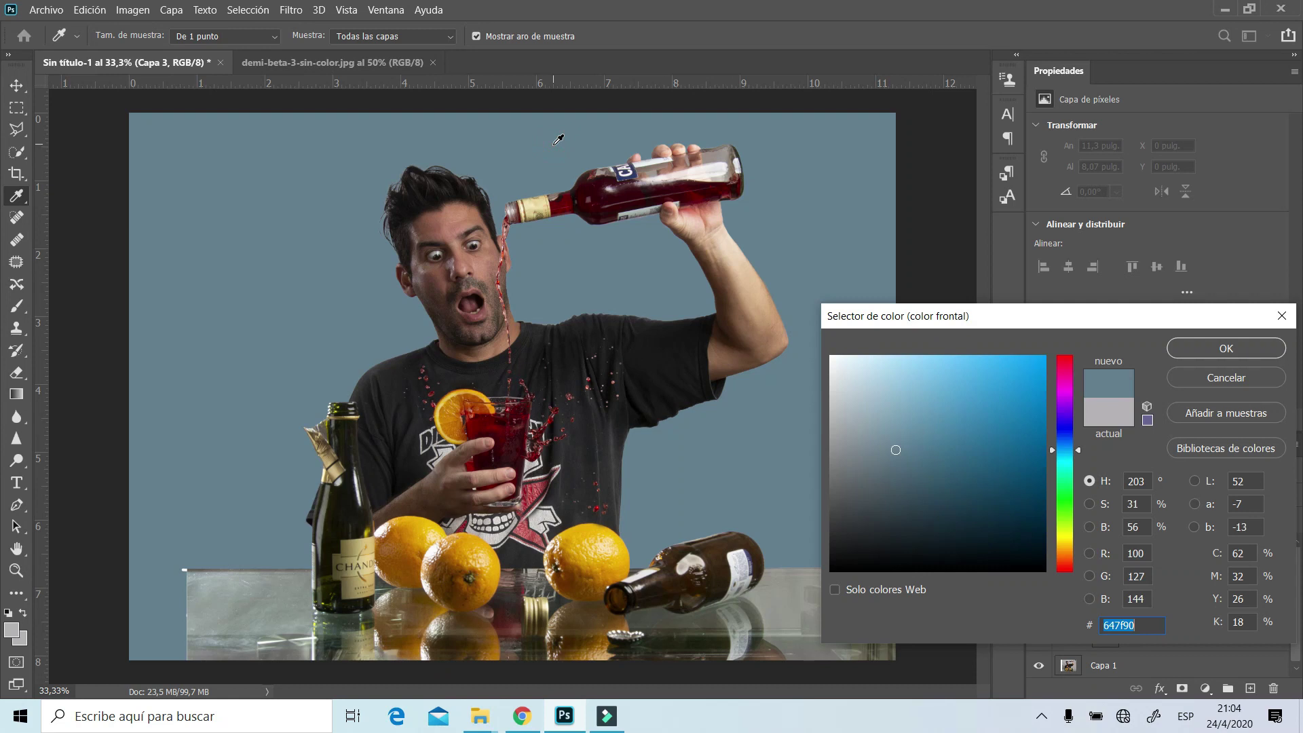
left_click(853, 397)
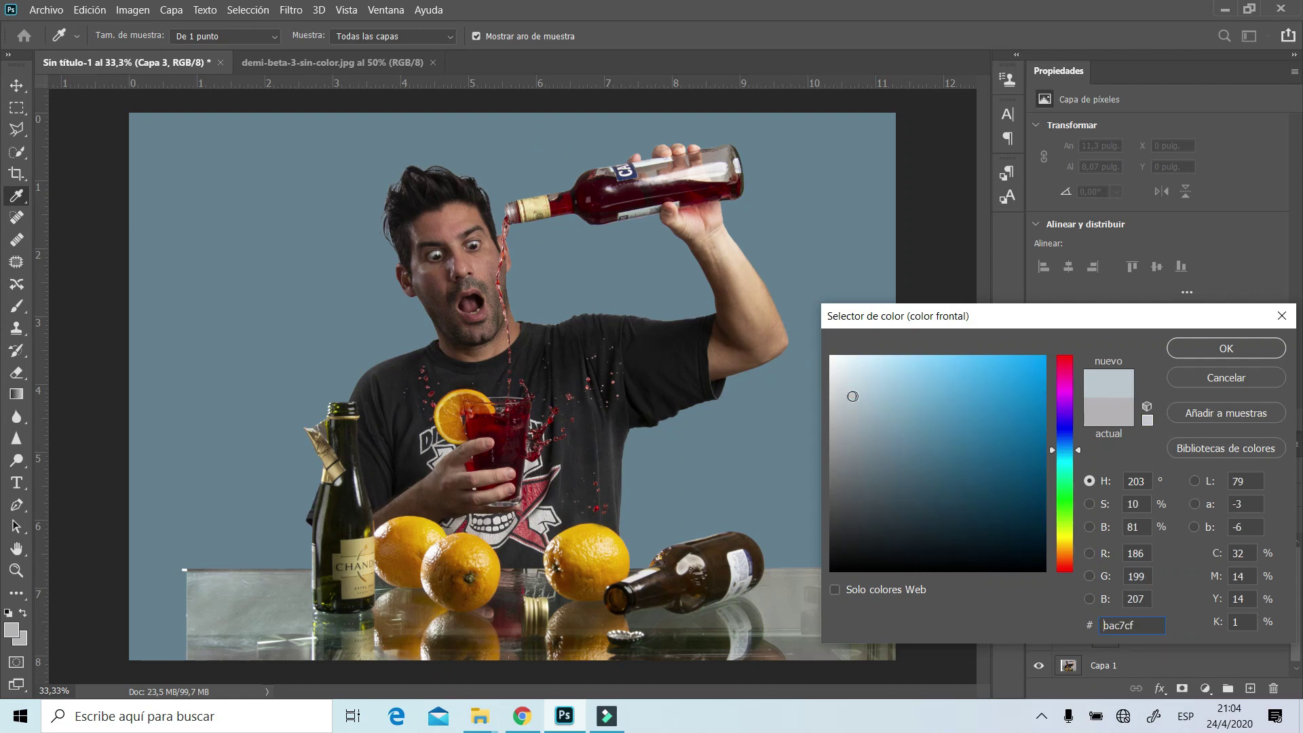
left_click(852, 394)
left_click(1185, 352)
Set the brush to 100% opacity, dab a light spot at the centre of Capa 3, and hide Capa 1 copia
key("z")
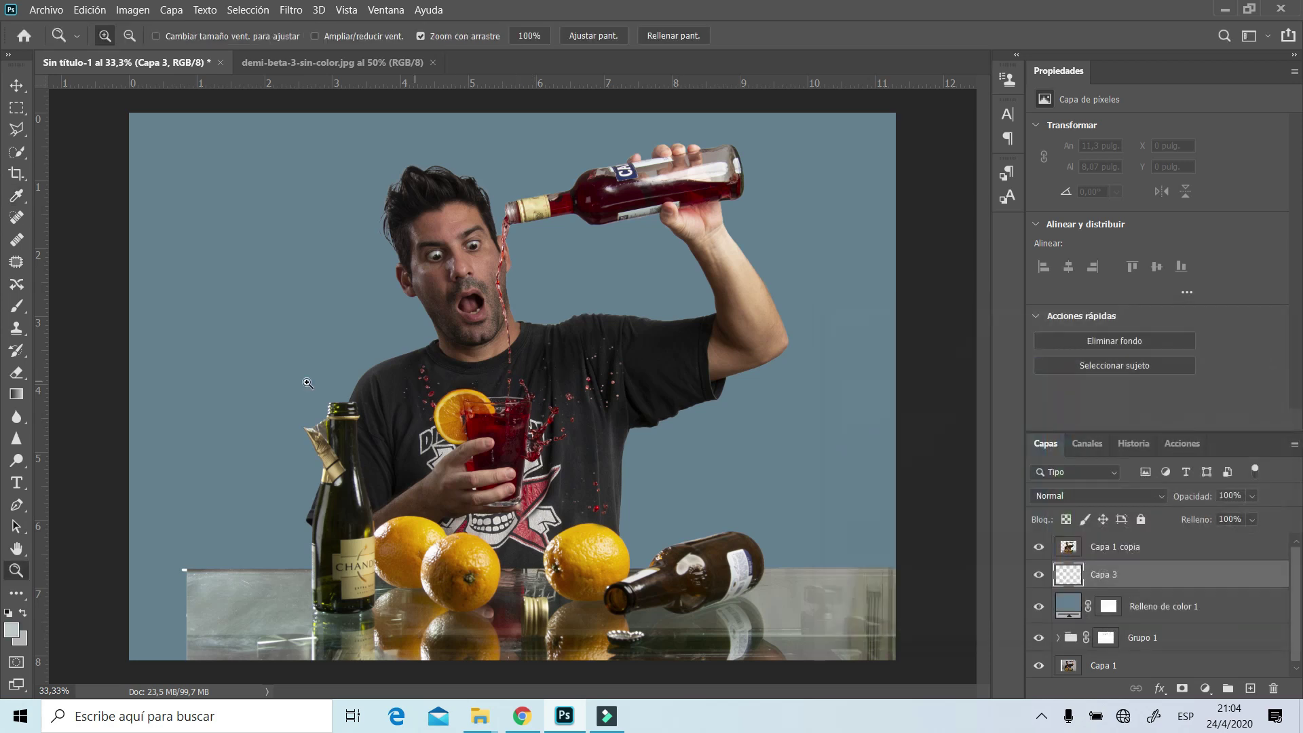
left_click(17, 306)
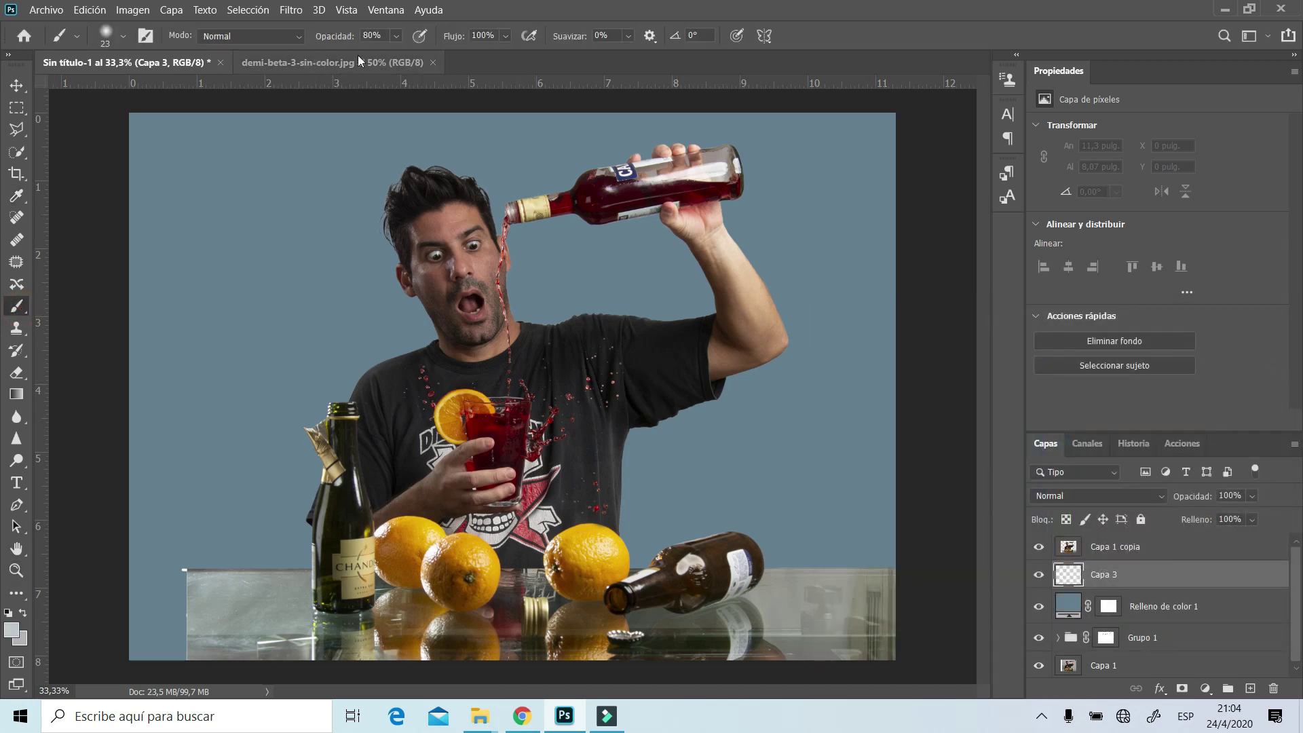
left_click(382, 35)
type("100")
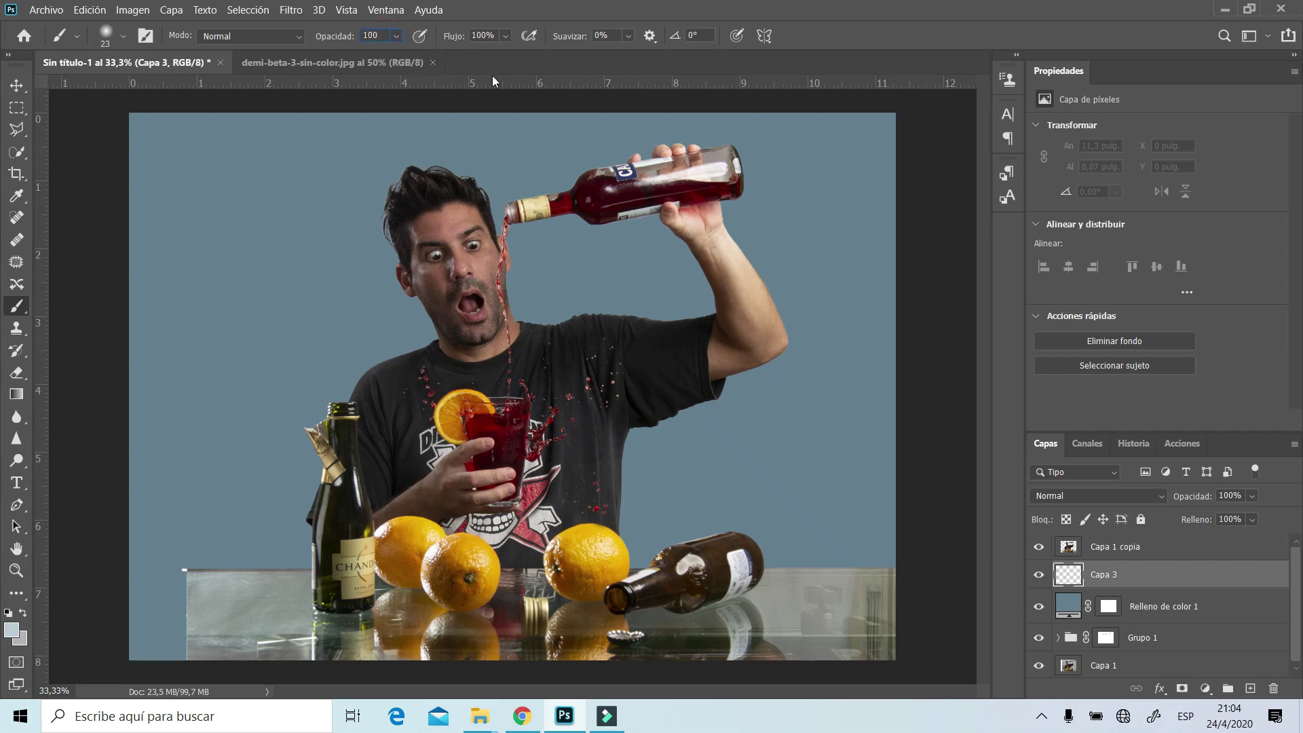
left_click(486, 384)
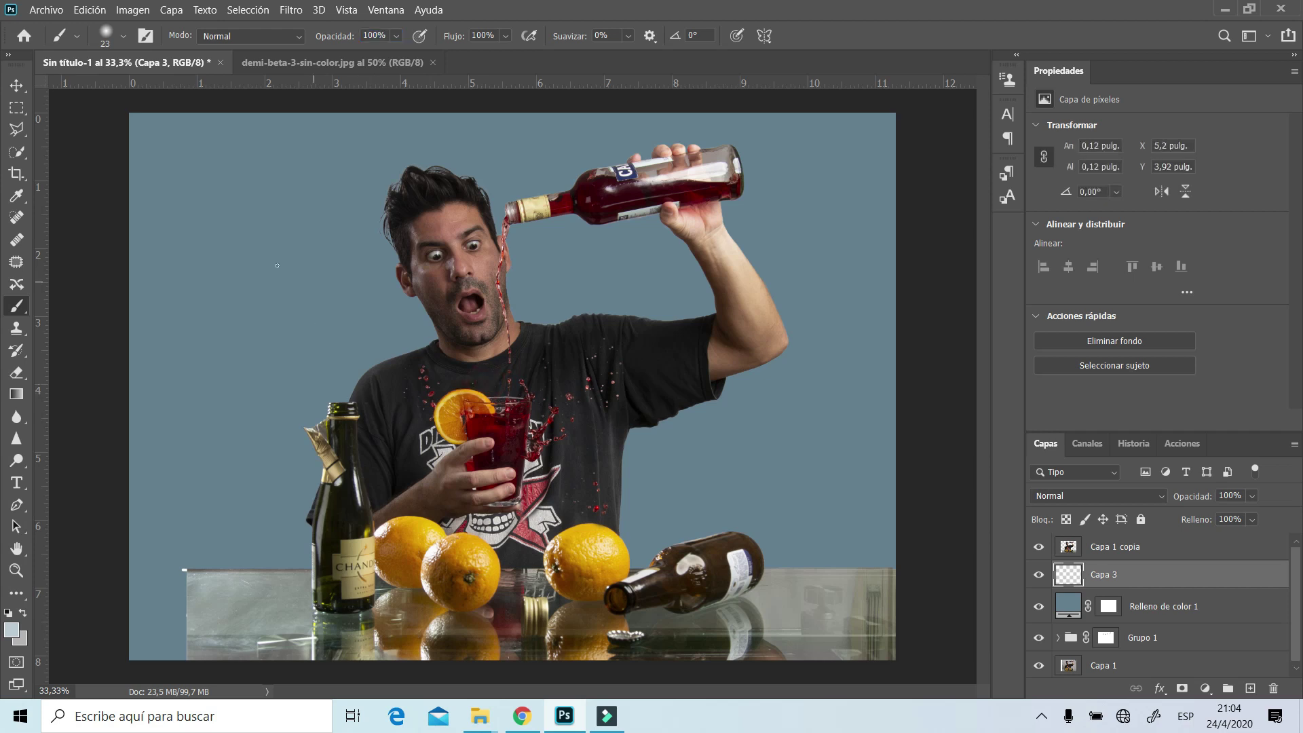
left_click(1039, 547)
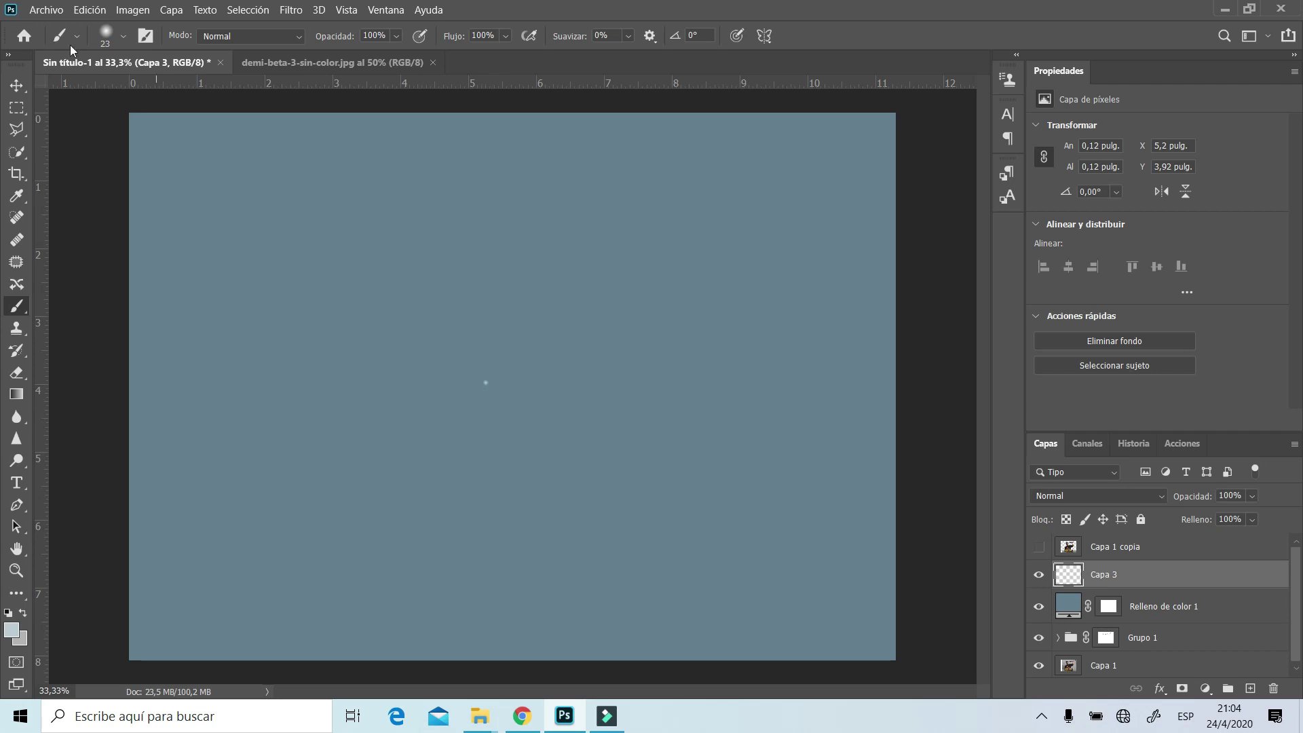
Zoom out and scale Capa 3's light dab far beyond the canvas via Edición > Transformar > Escala
left_click(16, 570)
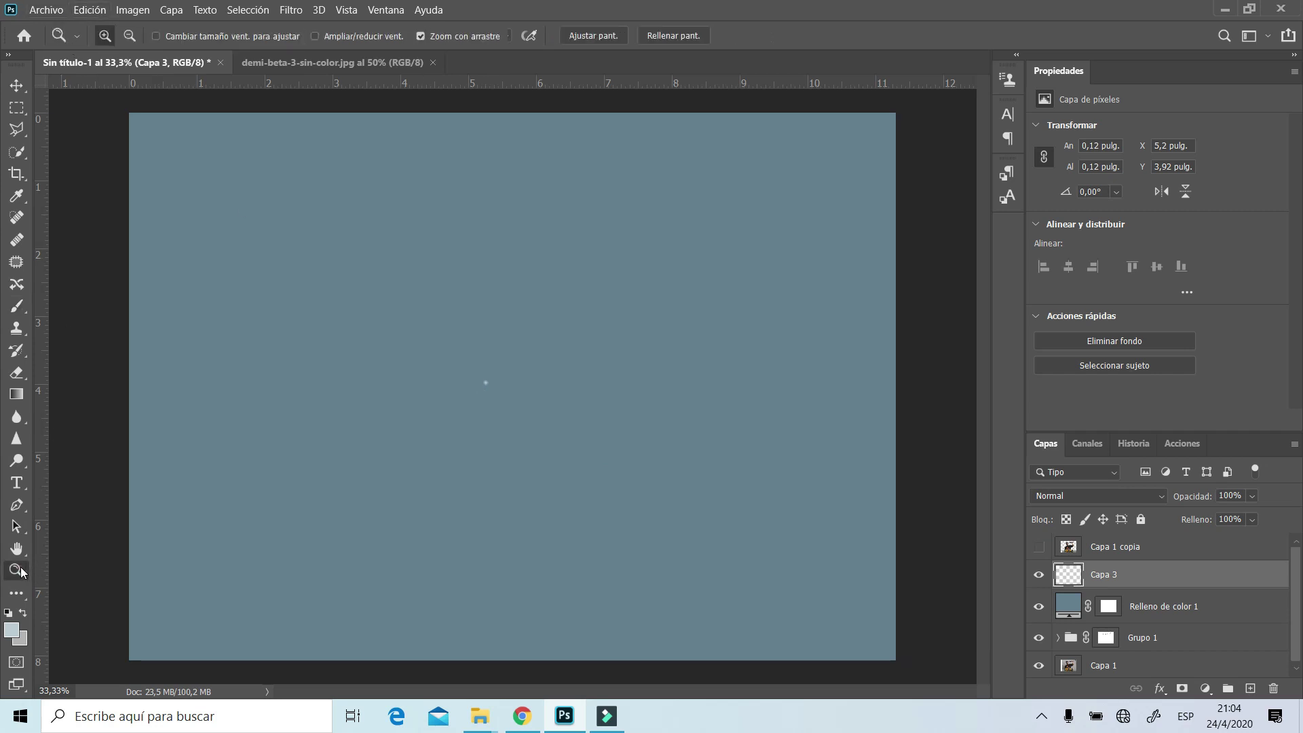
left_click(129, 35)
left_click(404, 295)
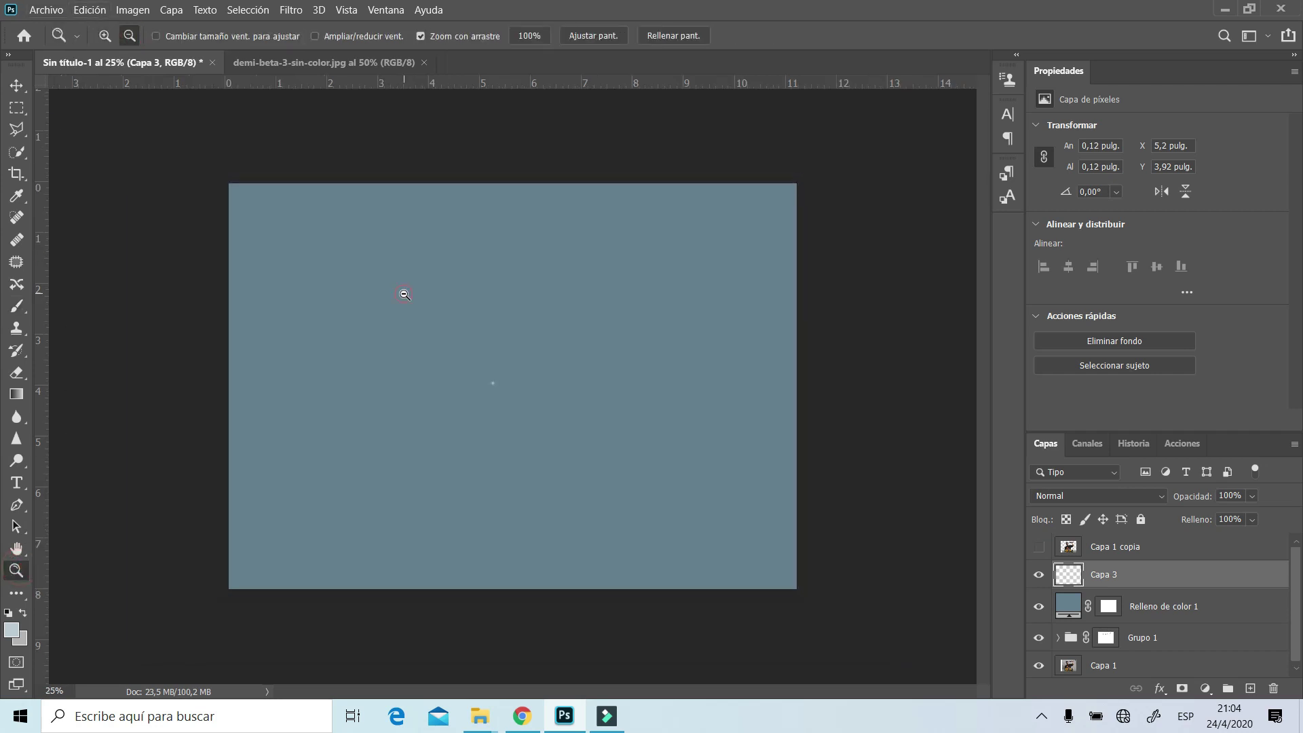
left_click(90, 10)
mouse_move(204, 377)
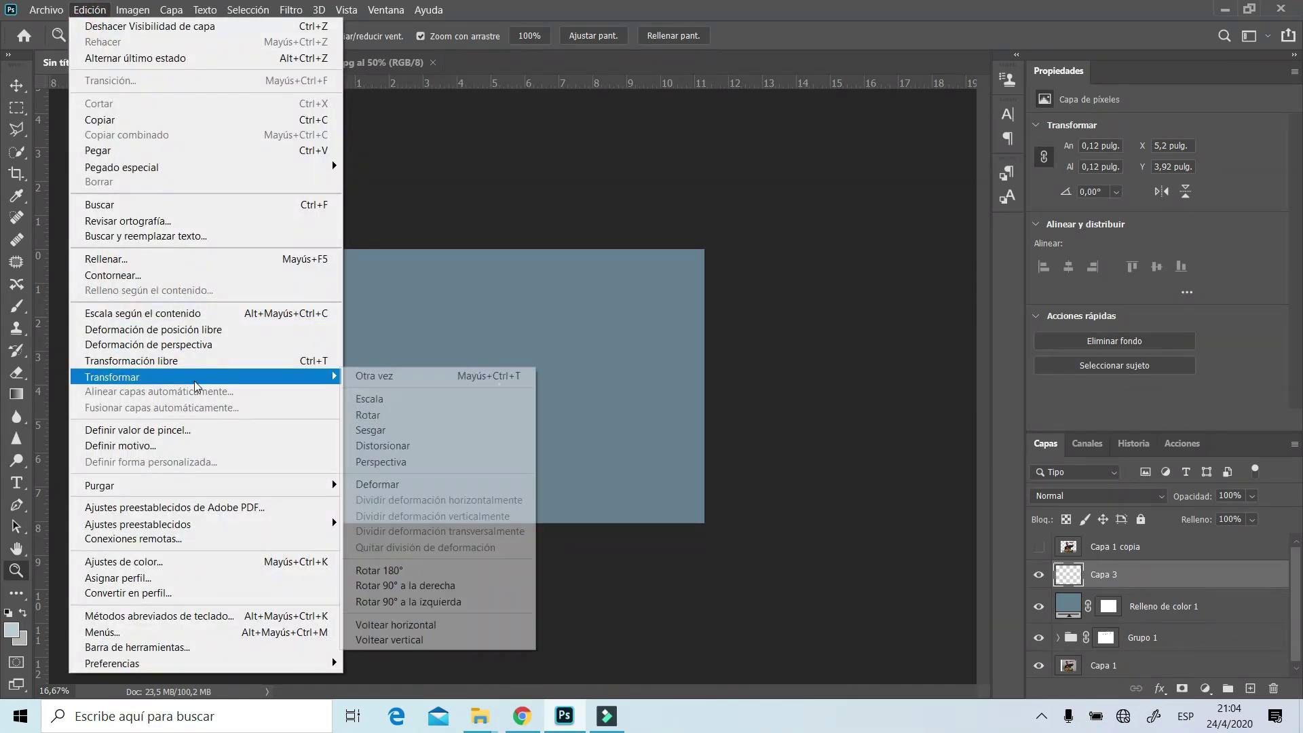
left_click(399, 407)
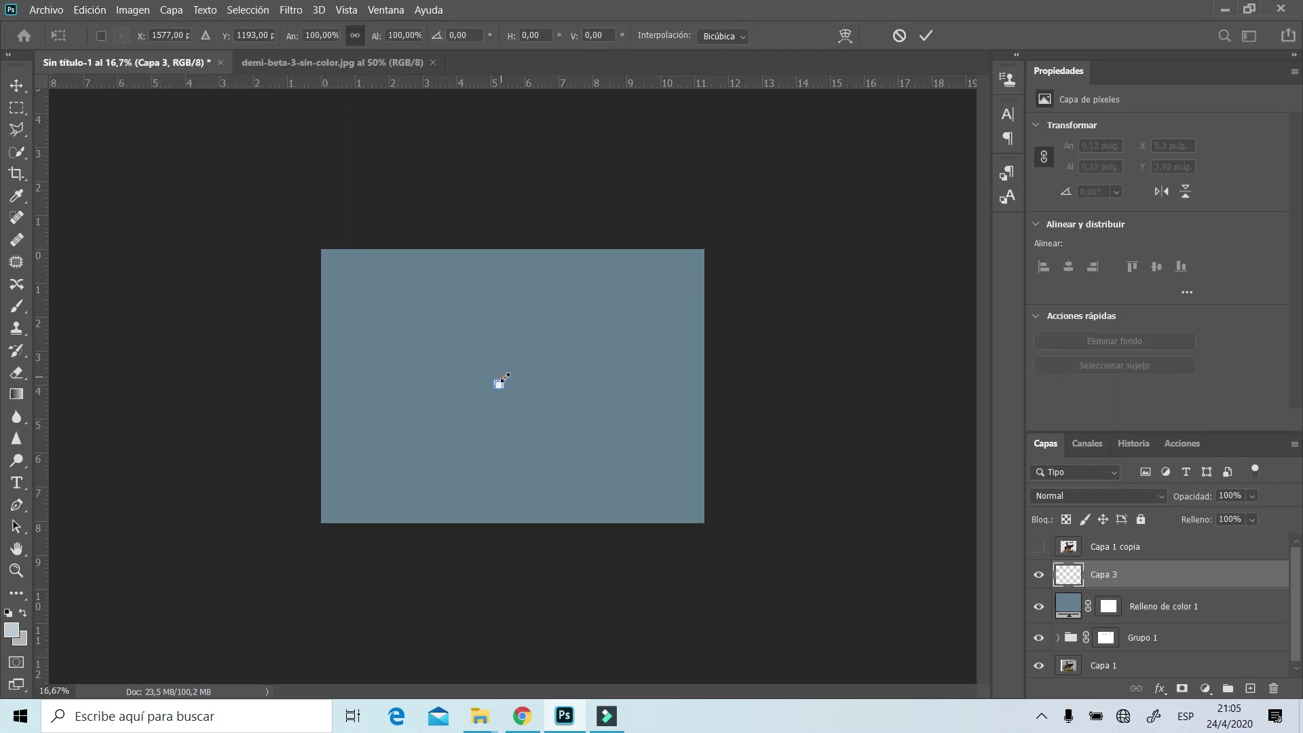
left_click_drag(505, 378, 662, 221)
left_click_drag(496, 386, 284, 600)
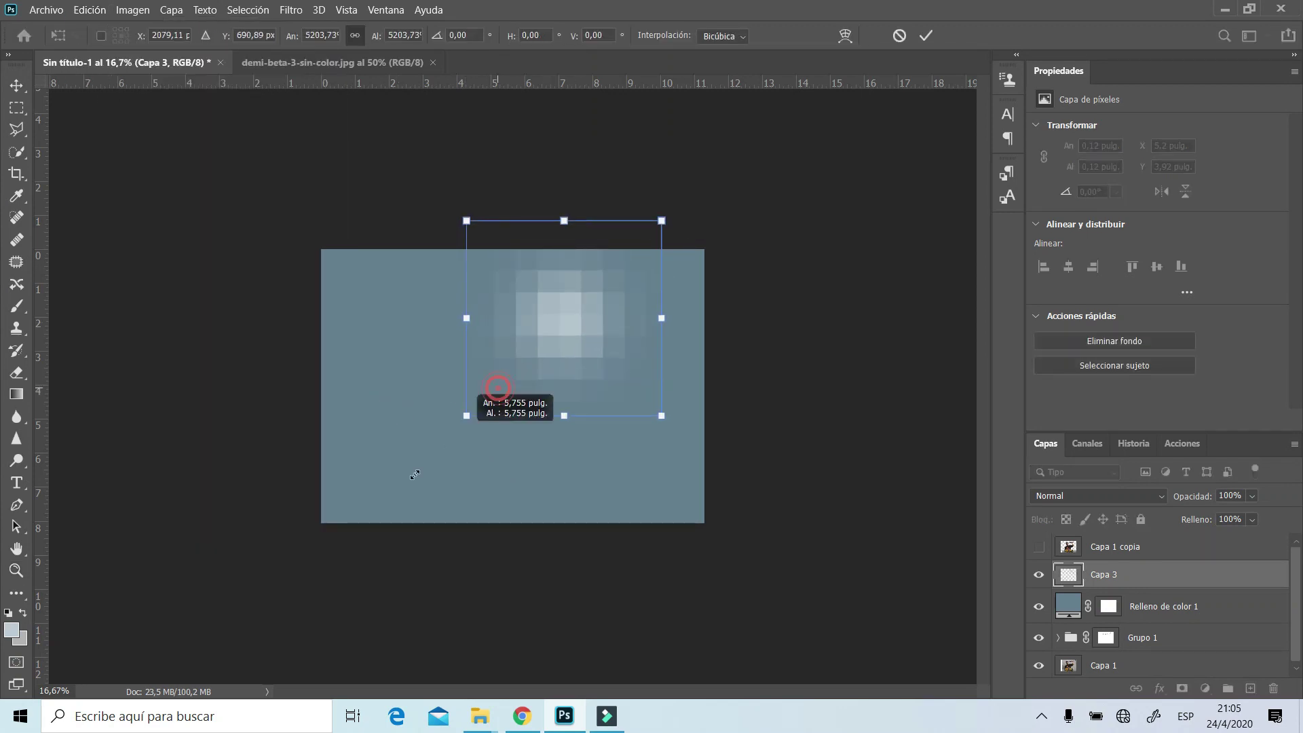
Reposition and fine-tune the enlarged glow to roughly 9907%, then commit the scaling
left_click_drag(493, 436, 523, 406)
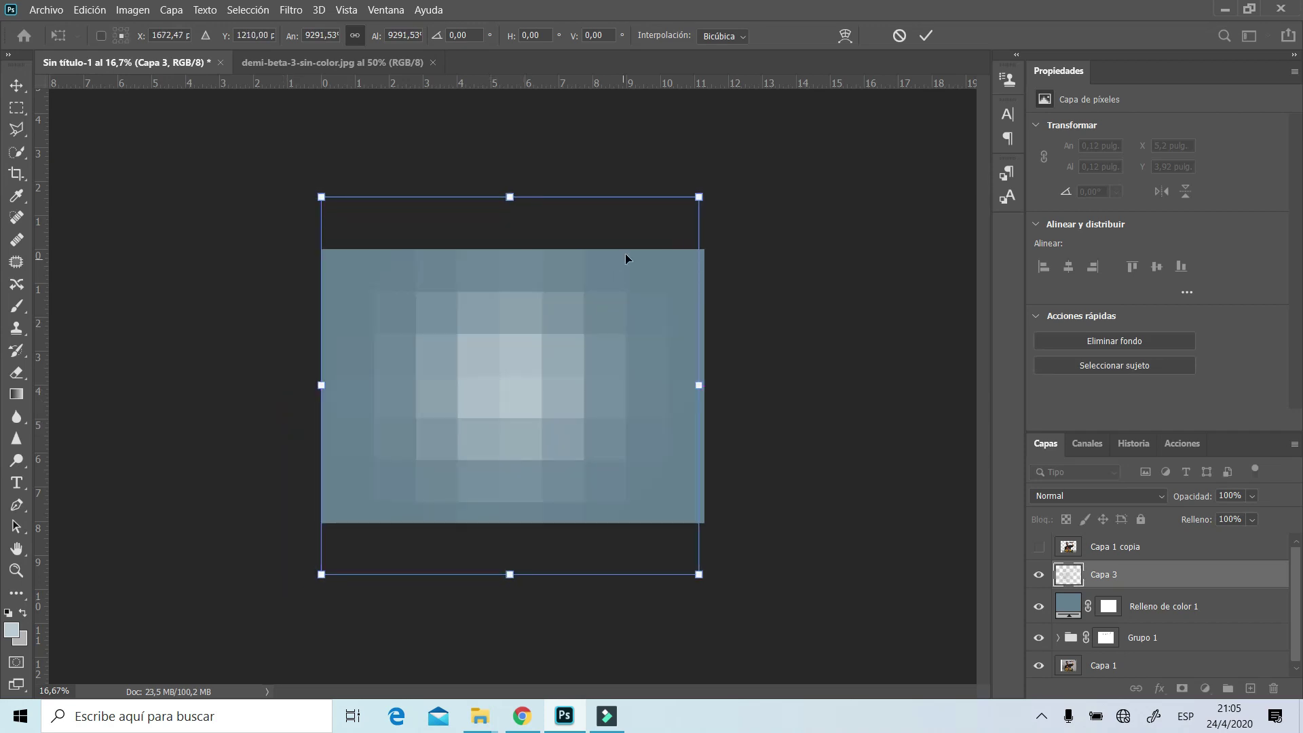
left_click_drag(698, 197, 702, 194)
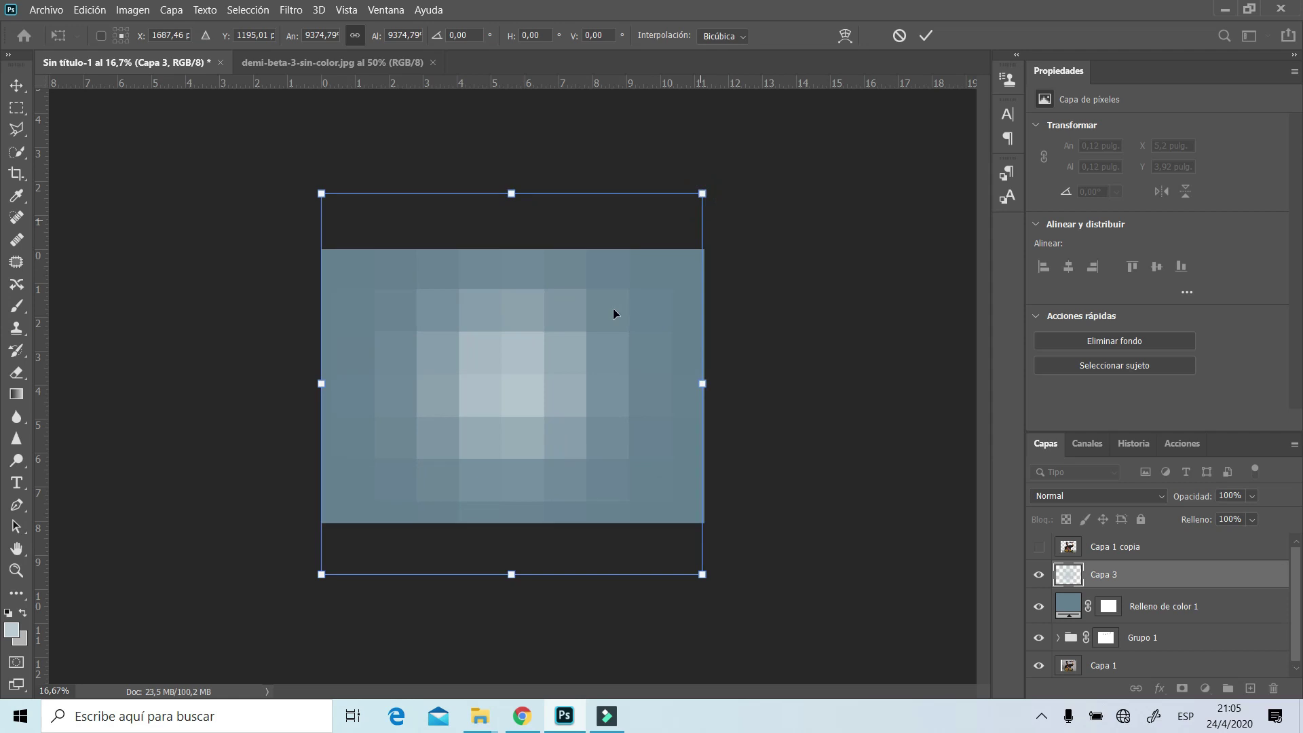
left_click_drag(543, 376, 543, 379)
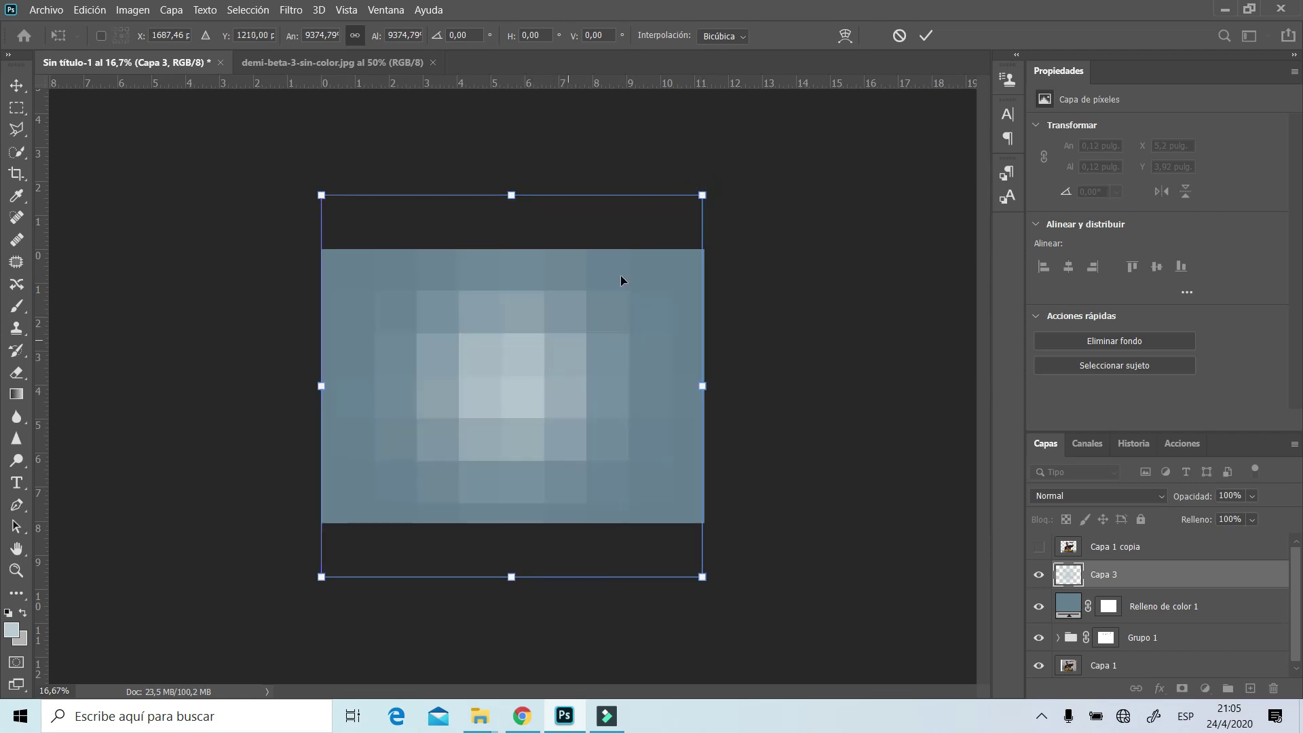
left_click_drag(699, 198, 723, 173)
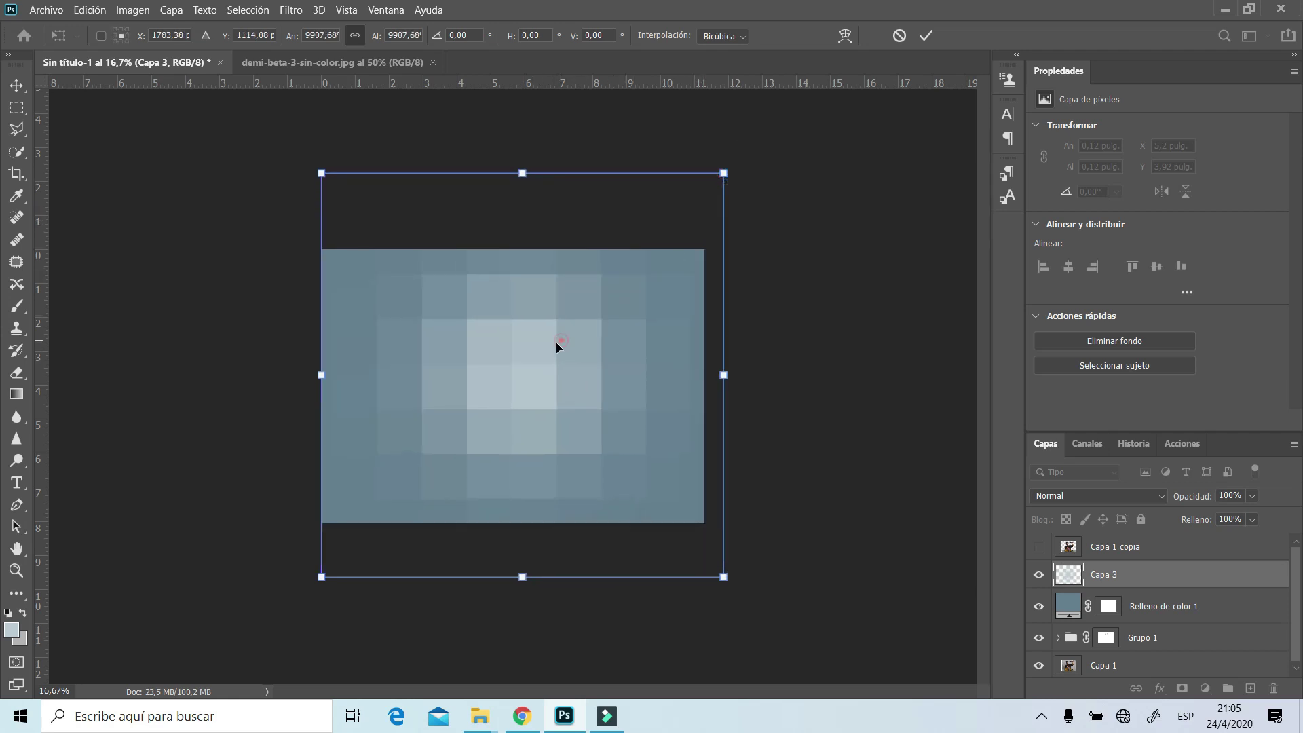
left_click_drag(556, 347, 551, 348)
key("Return")
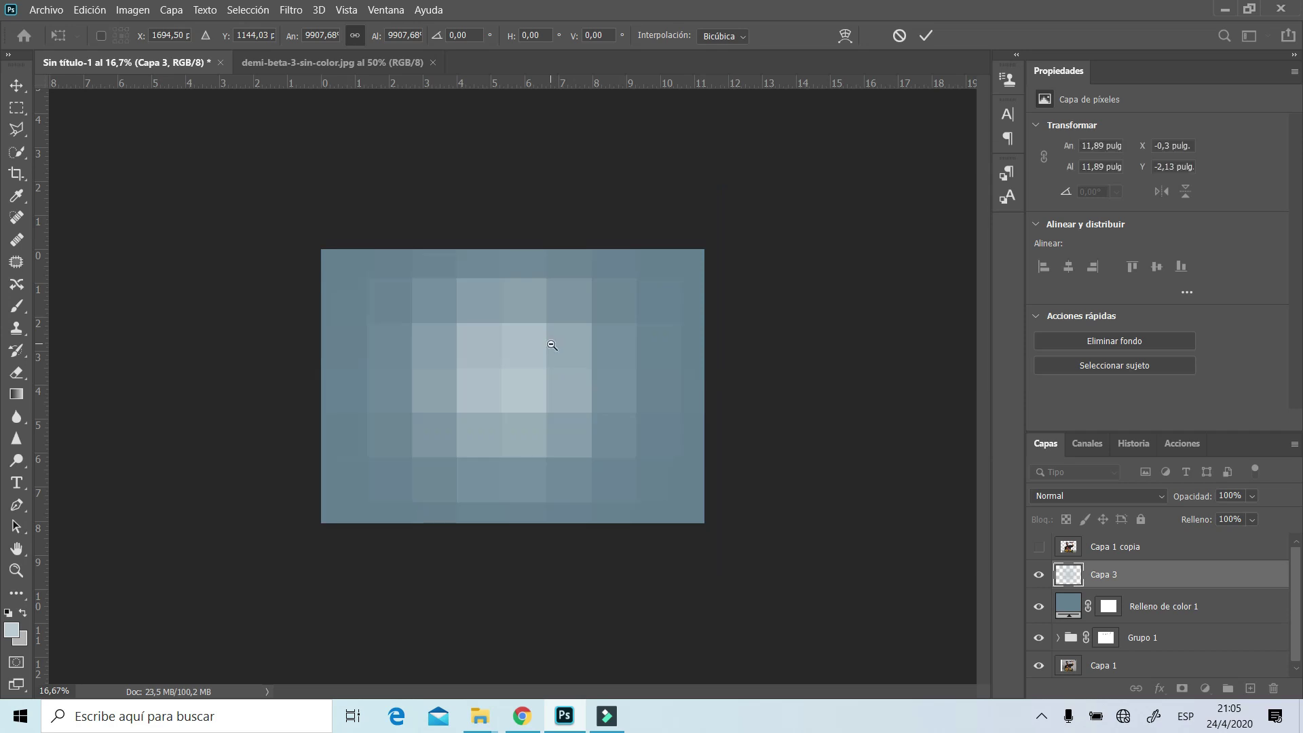
key("z")
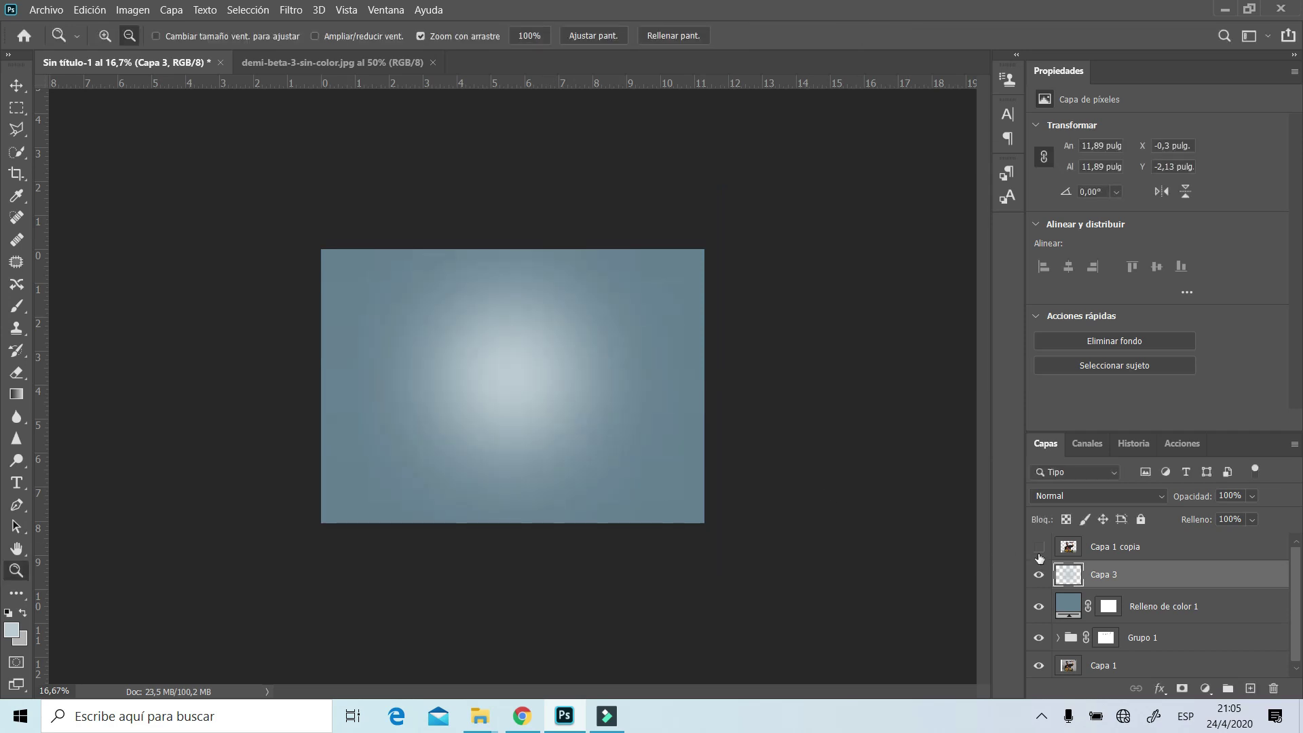
Show the cut-out man layer Capa 1 copia and zoom in on his hair edge
left_click(1039, 548)
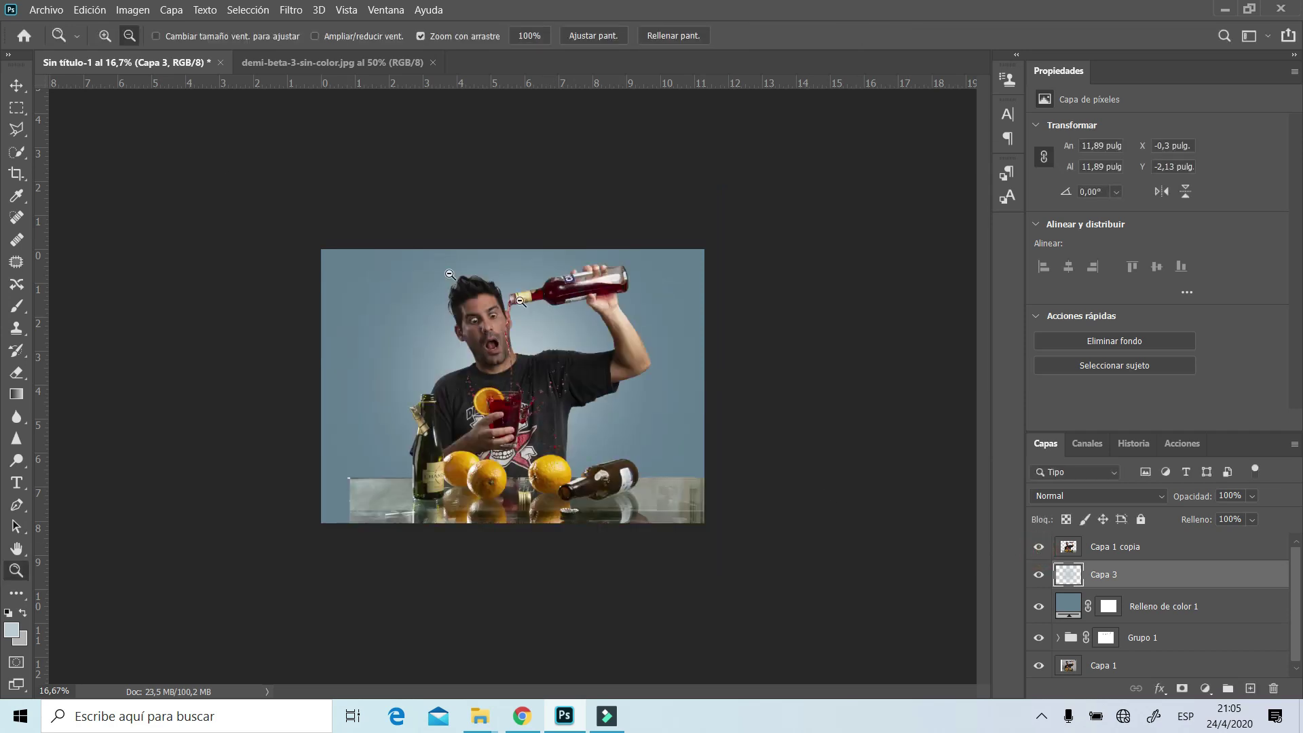
left_click(106, 36)
left_click(486, 297)
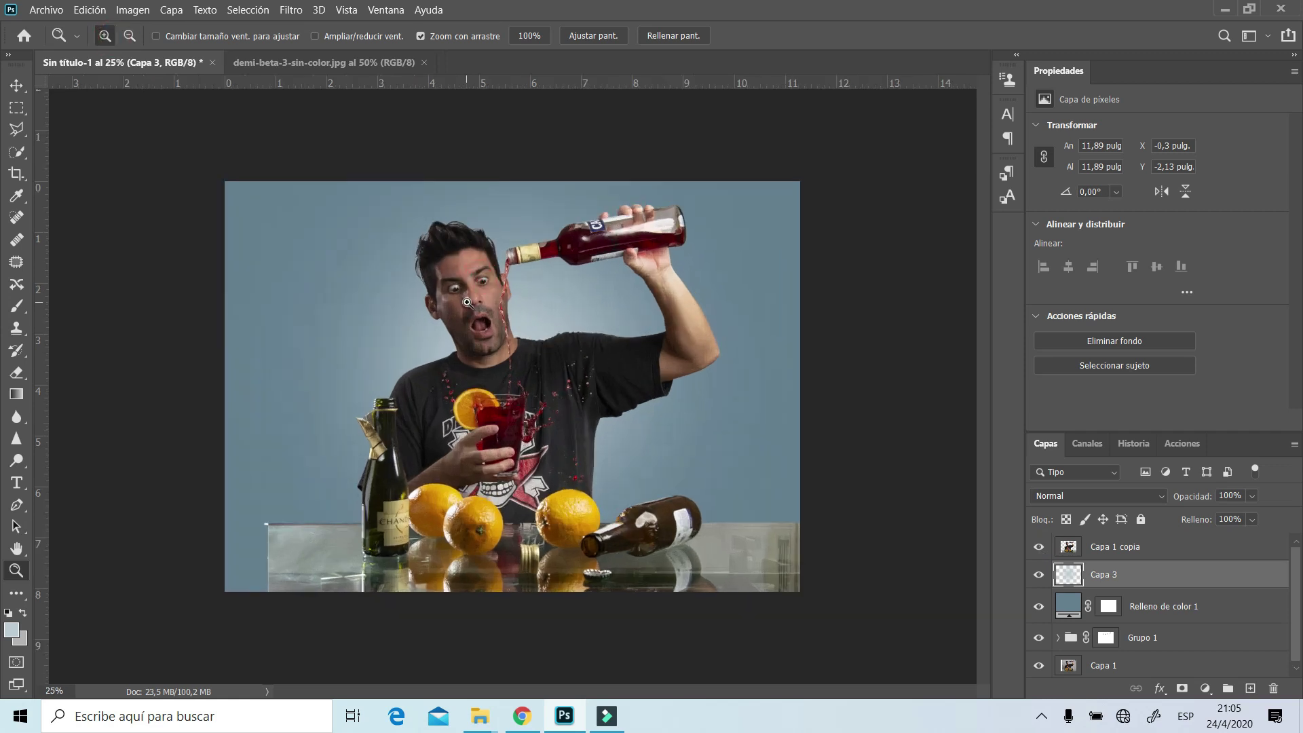
left_click(435, 316)
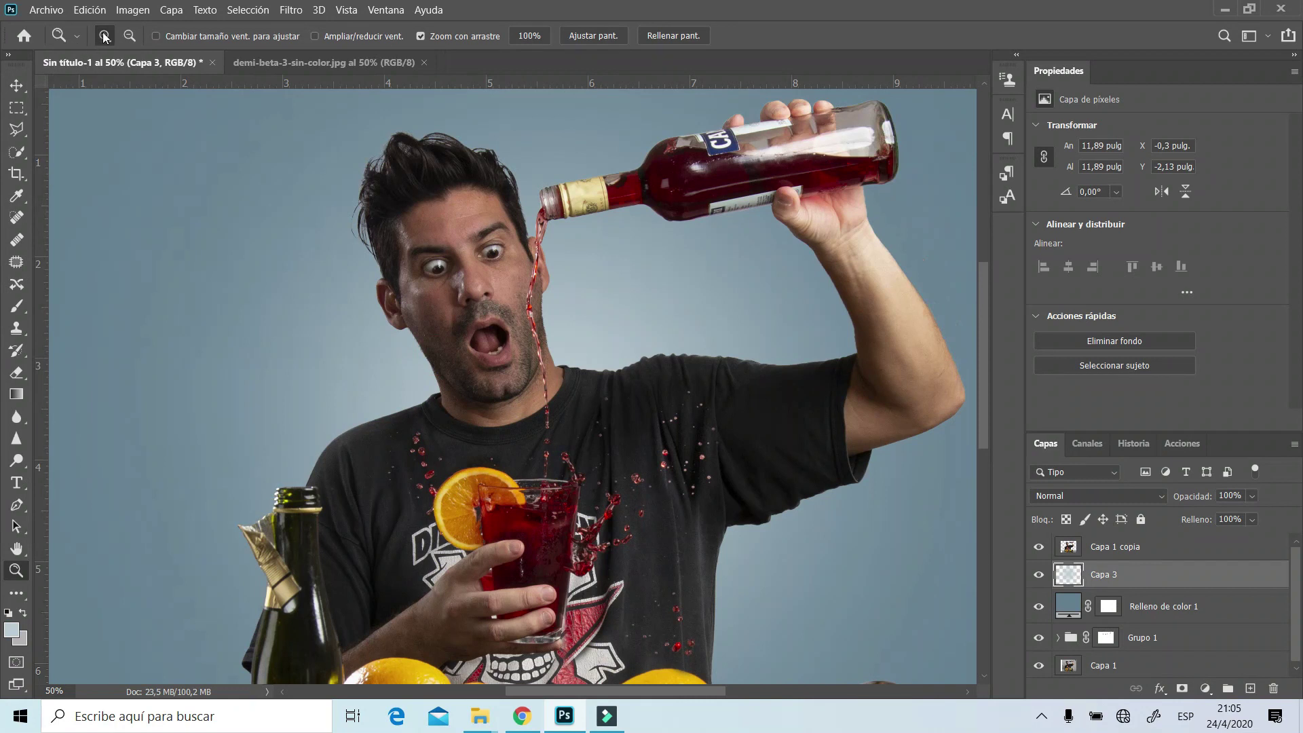
left_click(360, 150)
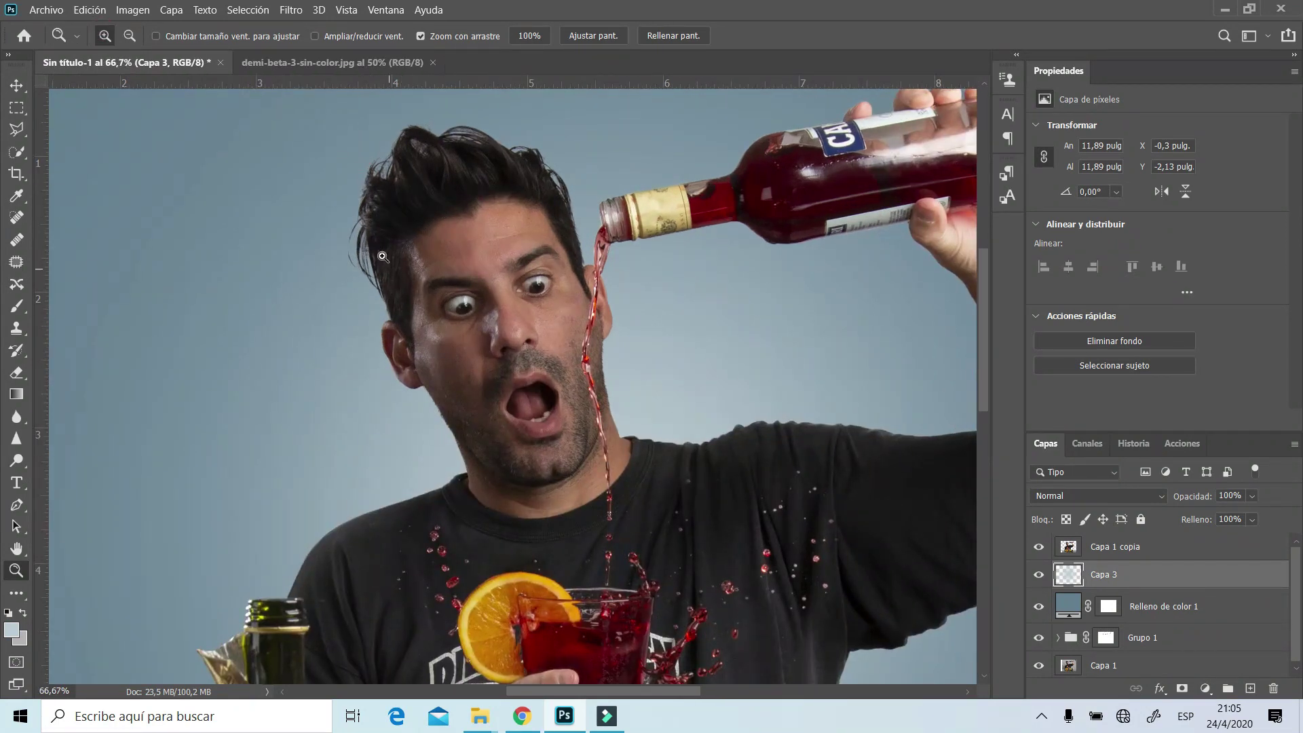
Toggle Capa 3's glow off and on to compare, then zoom back out to the whole image
left_click(1038, 574)
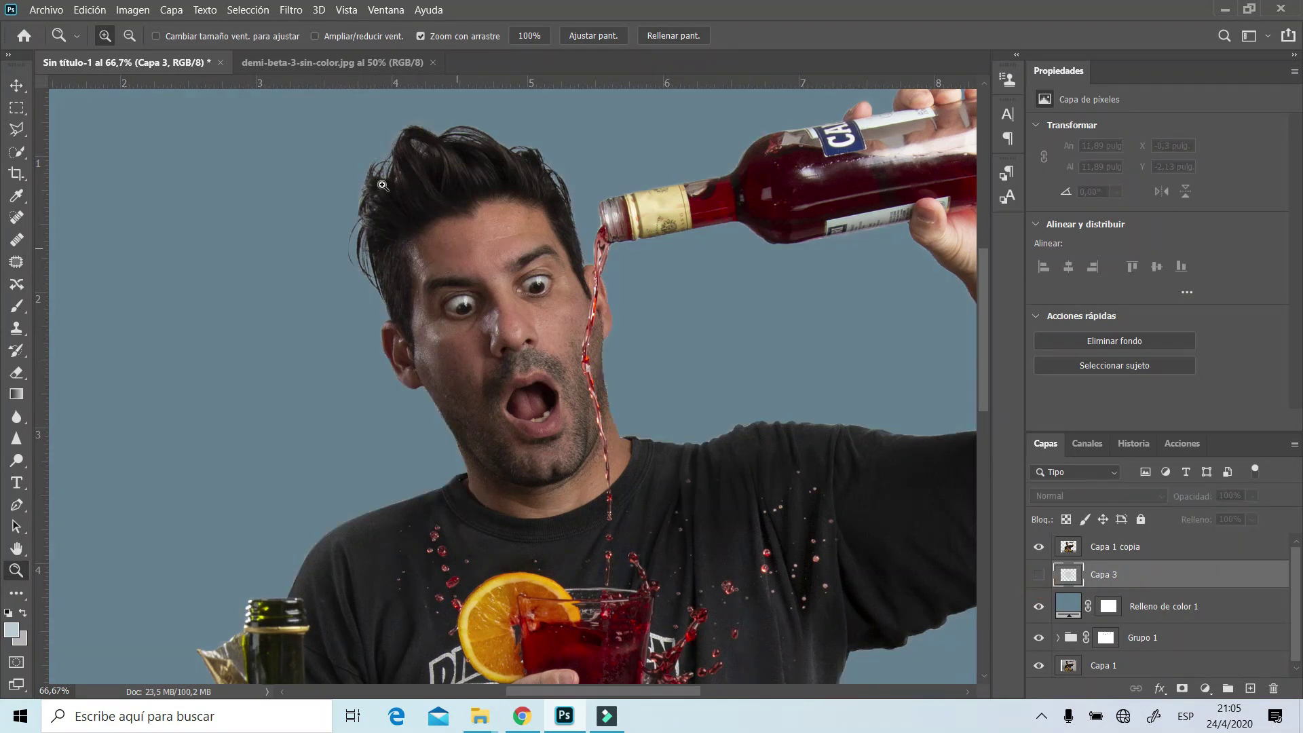
left_click(1038, 574)
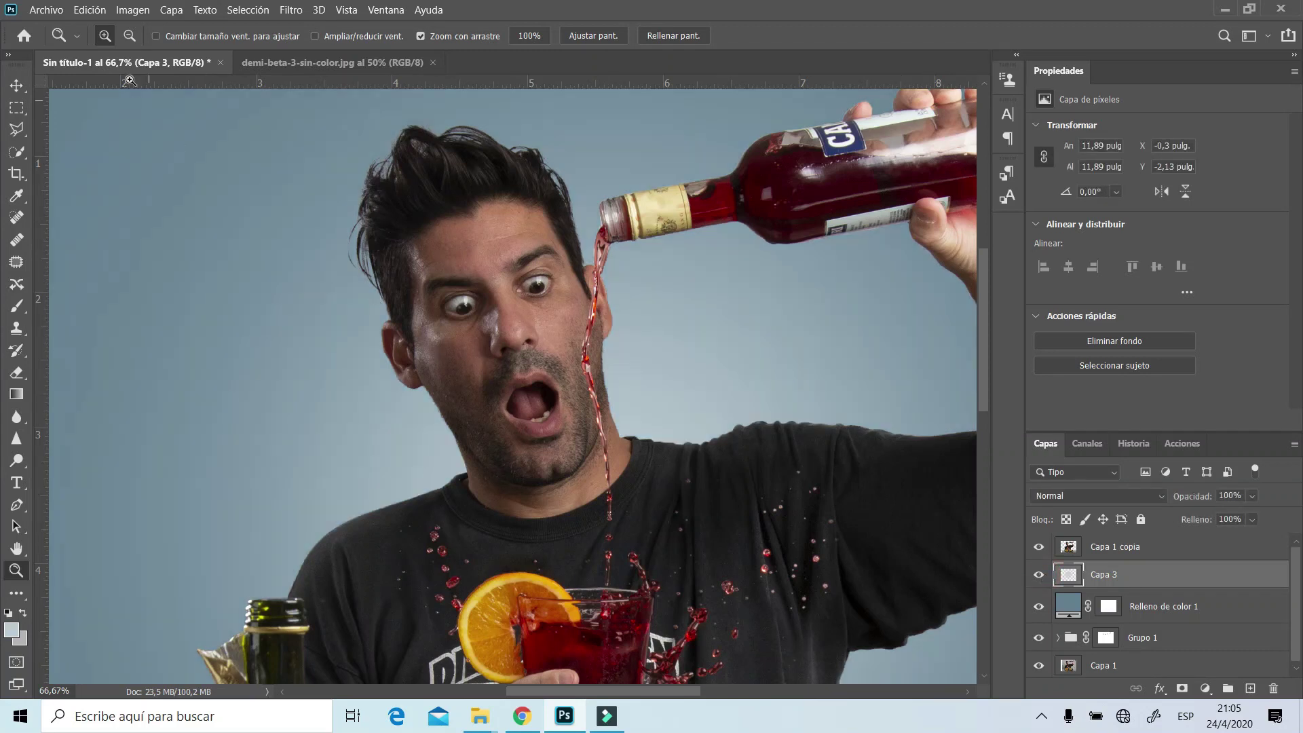
left_click(126, 39)
left_click(439, 394)
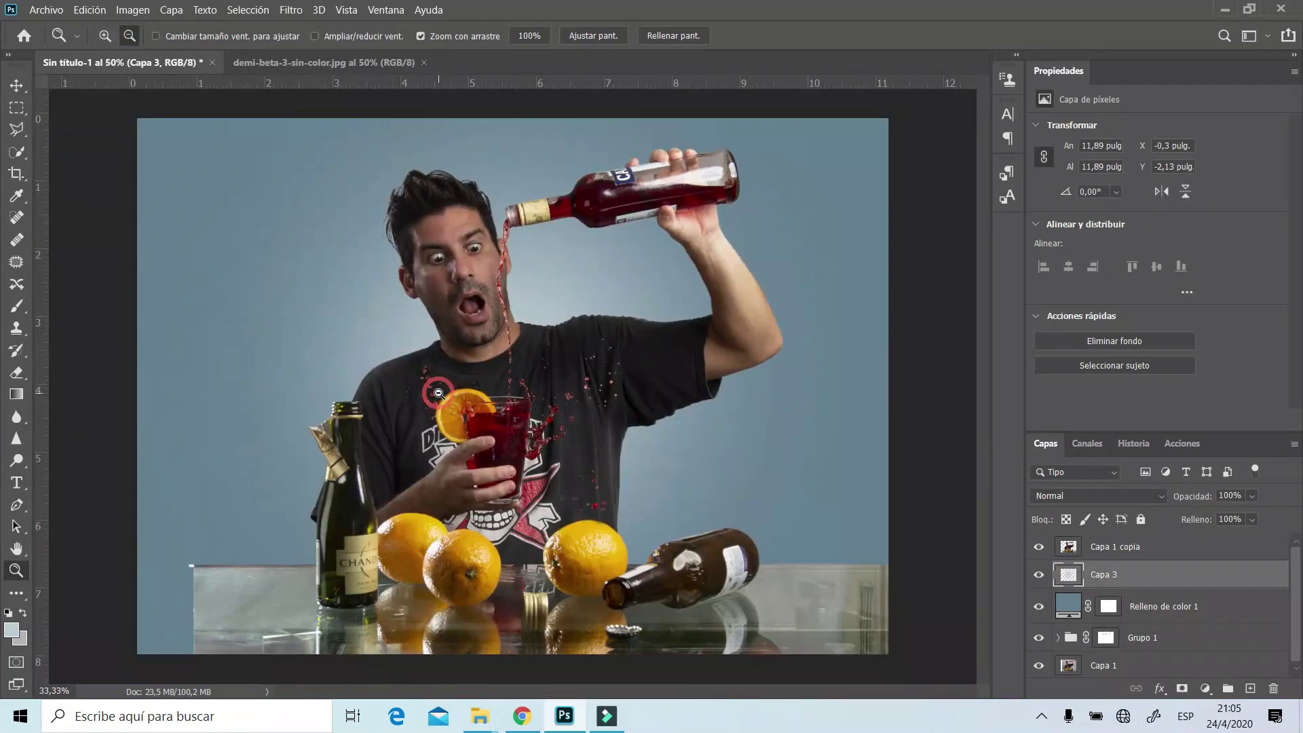
left_click(438, 393)
Rescale Capa 3's glow to 112.61% and shift it slightly to recentre it behind the man
left_click(89, 10)
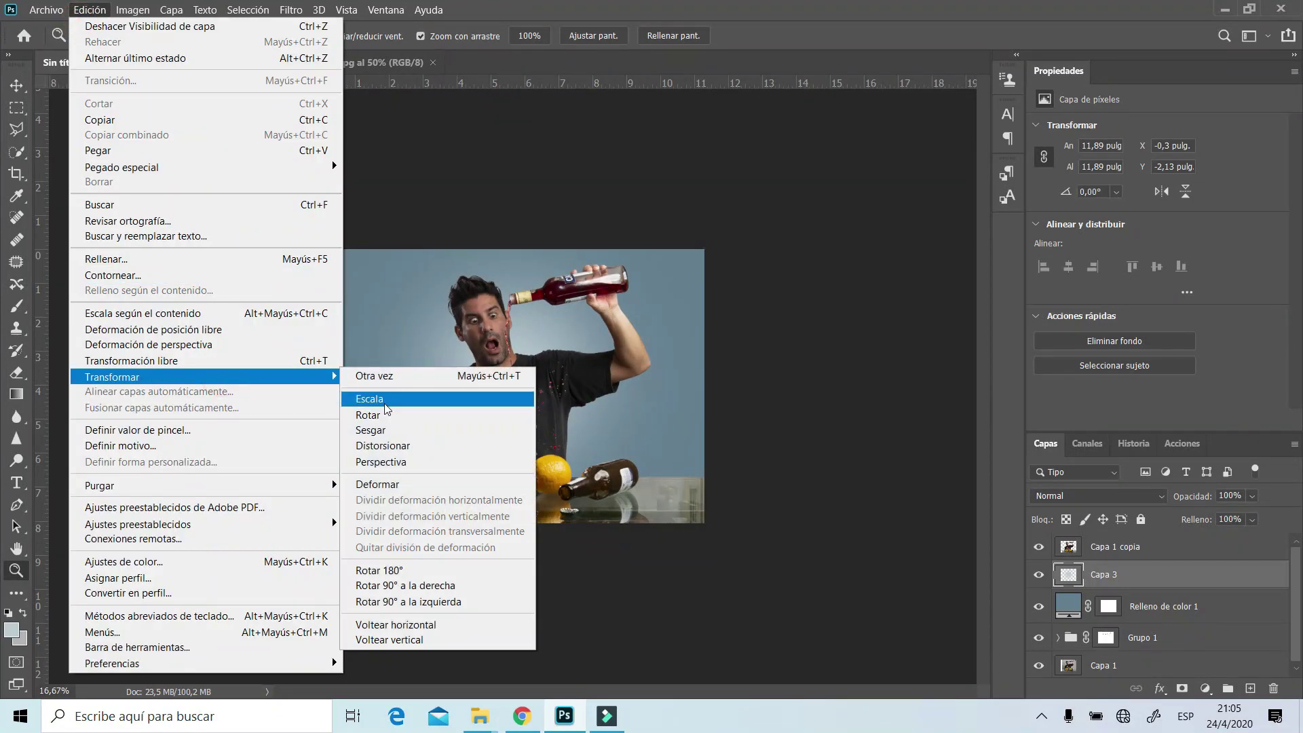
left_click(387, 403)
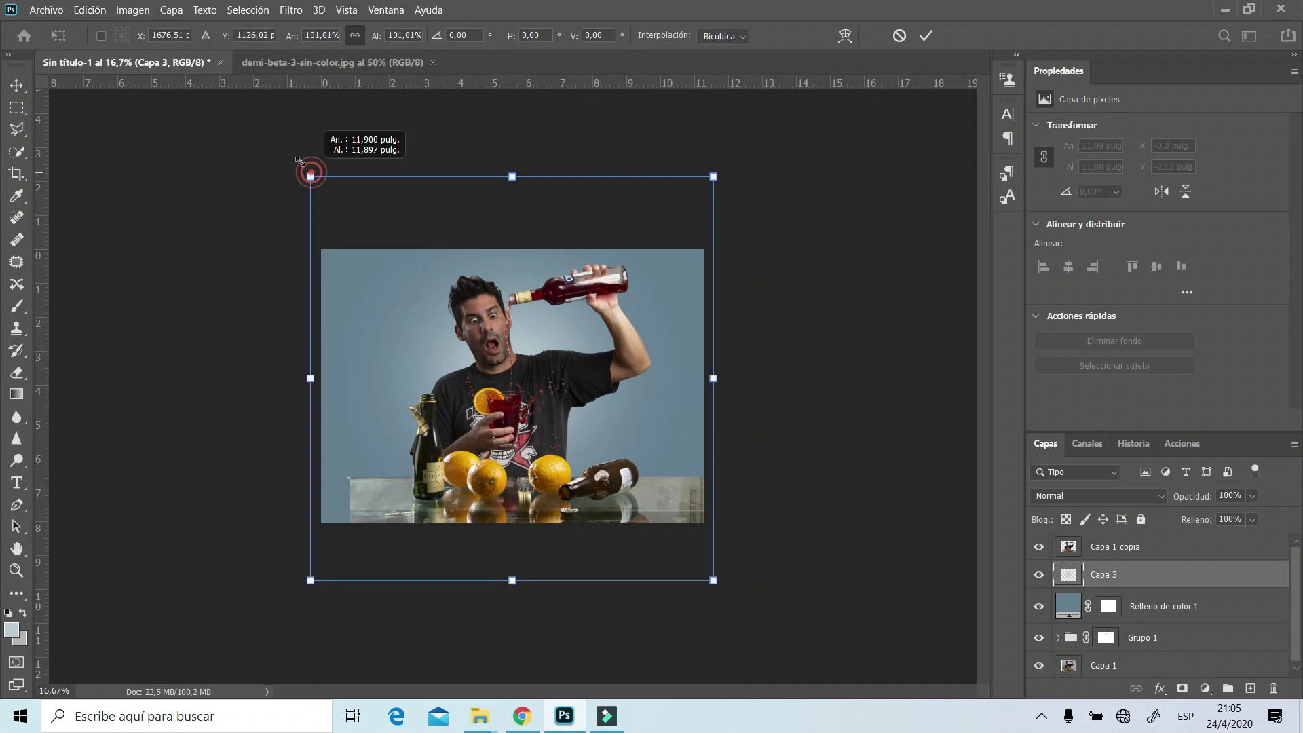
left_click_drag(311, 175, 271, 136)
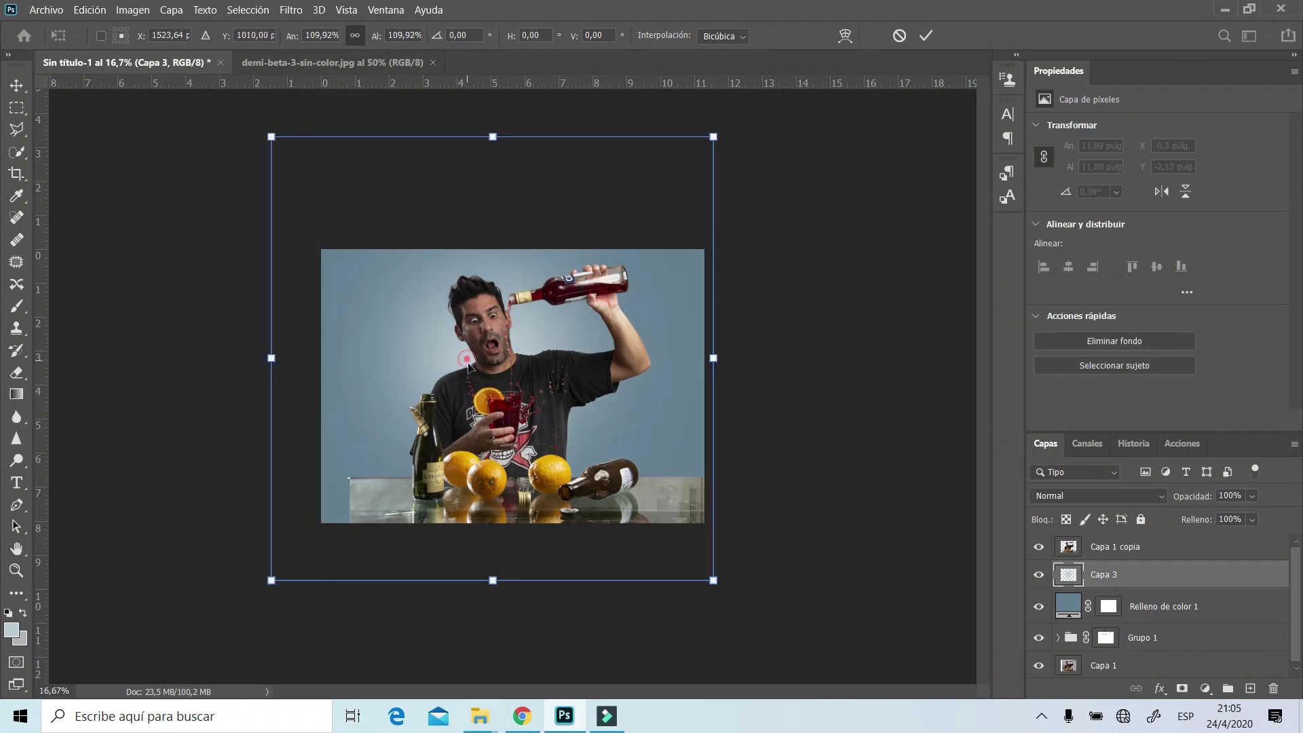
left_click_drag(468, 368, 473, 372)
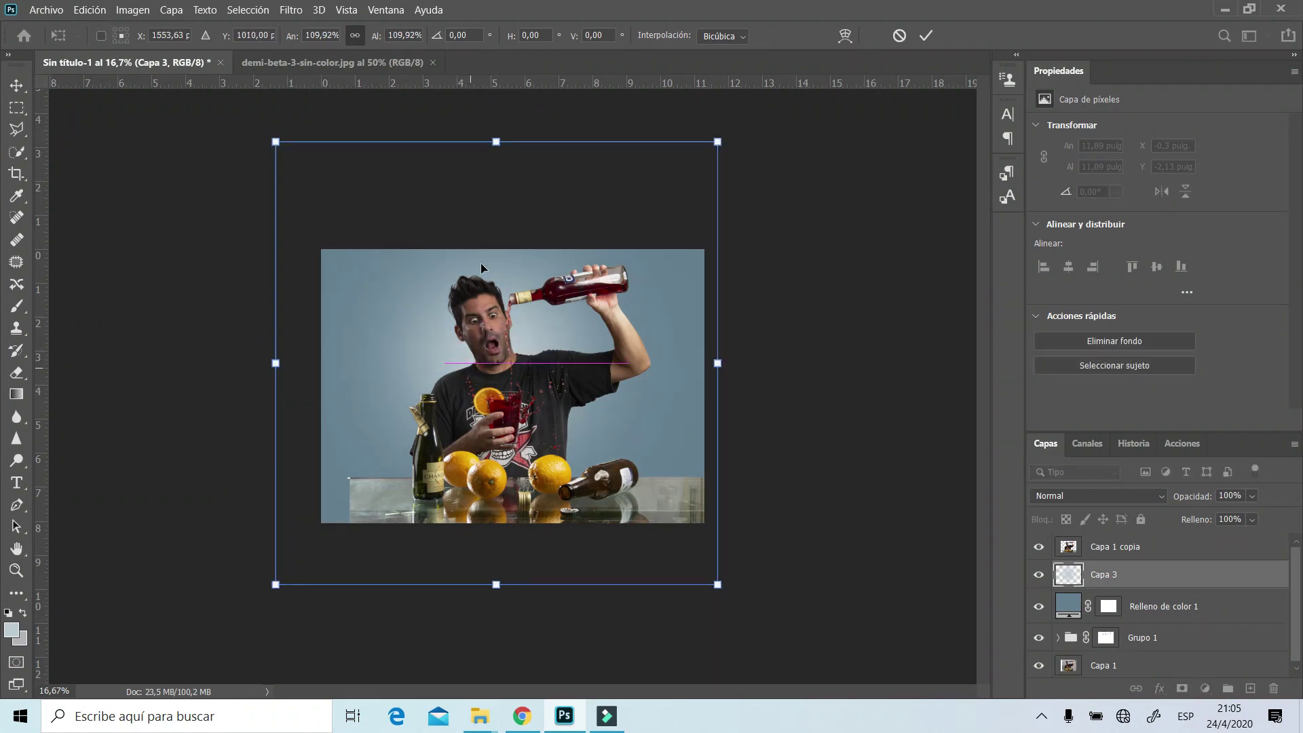
left_click_drag(718, 141, 728, 131)
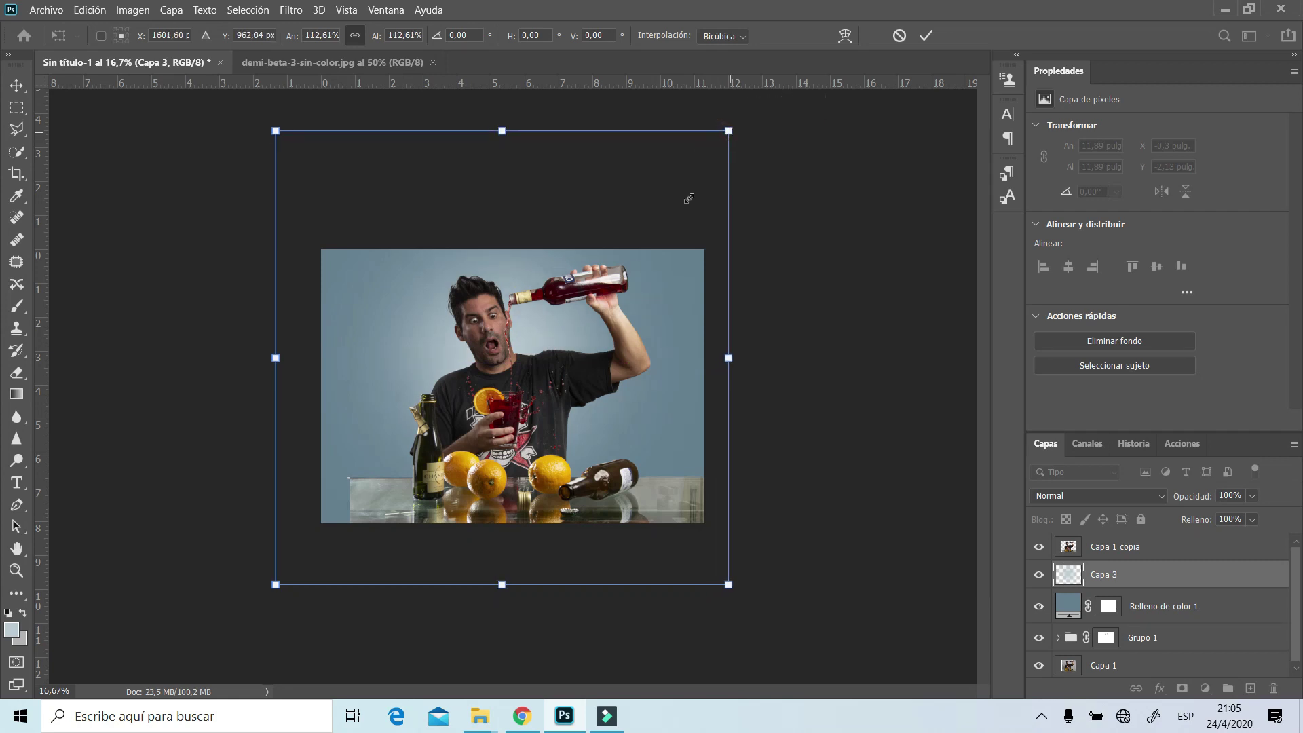
left_click_drag(579, 330, 577, 335)
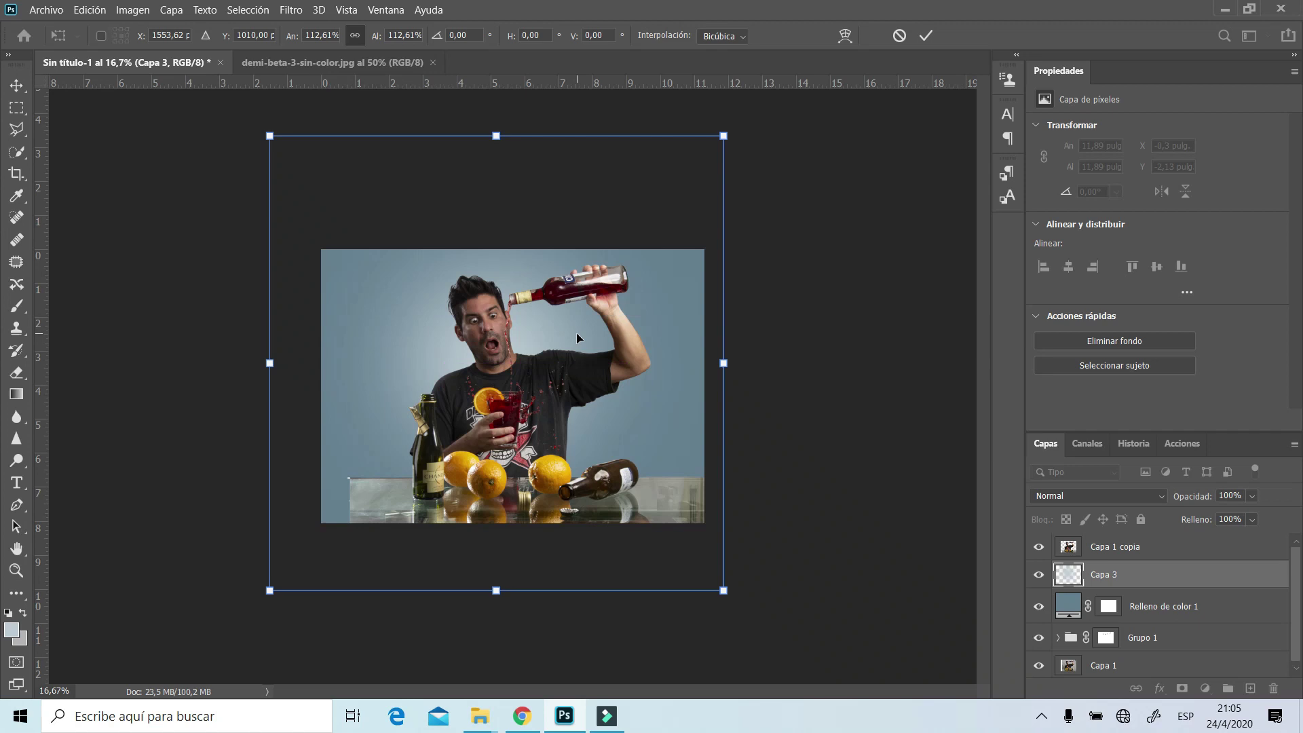
key("z")
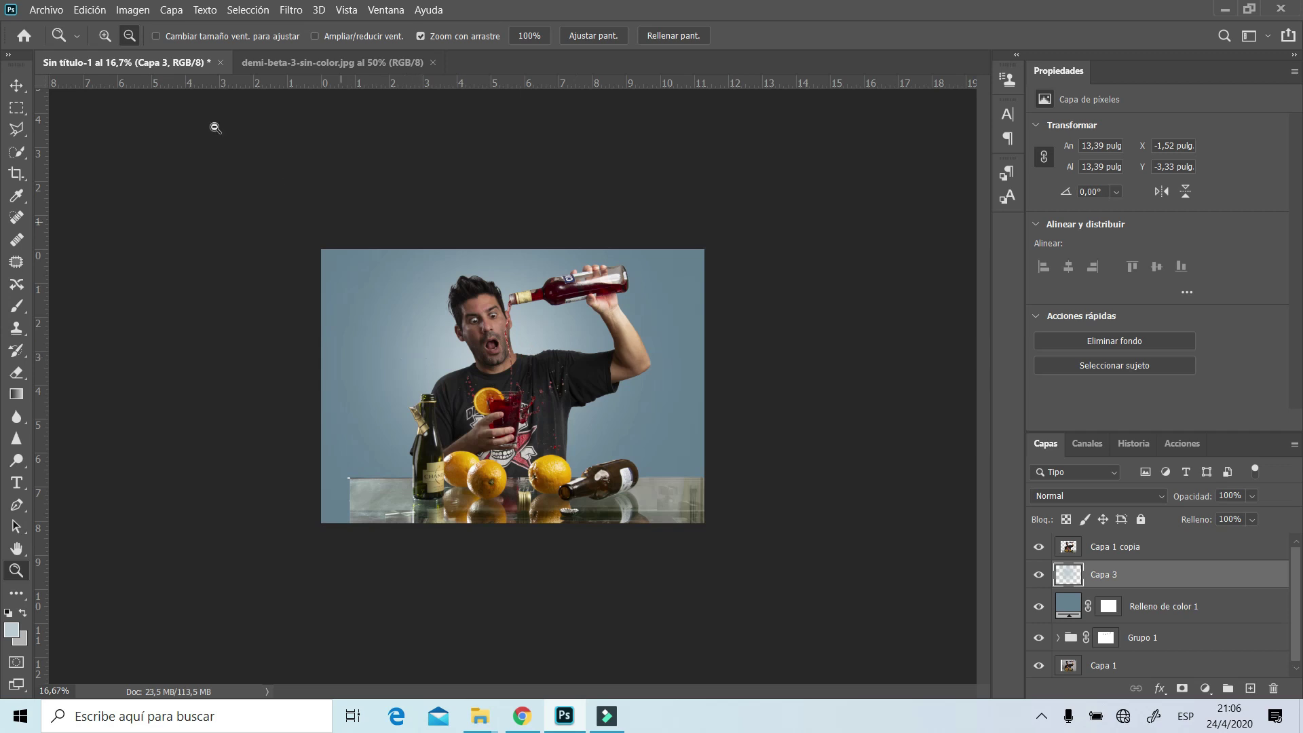
left_click(106, 40)
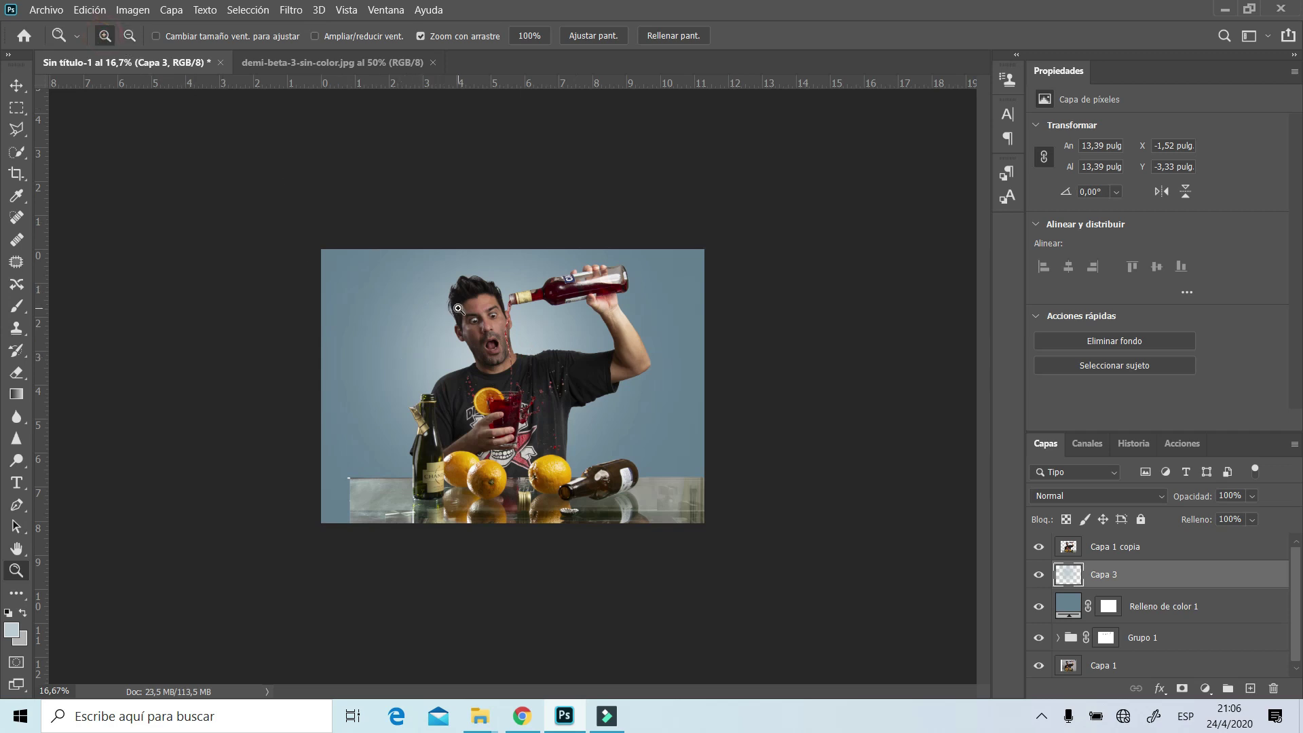
left_click(459, 309)
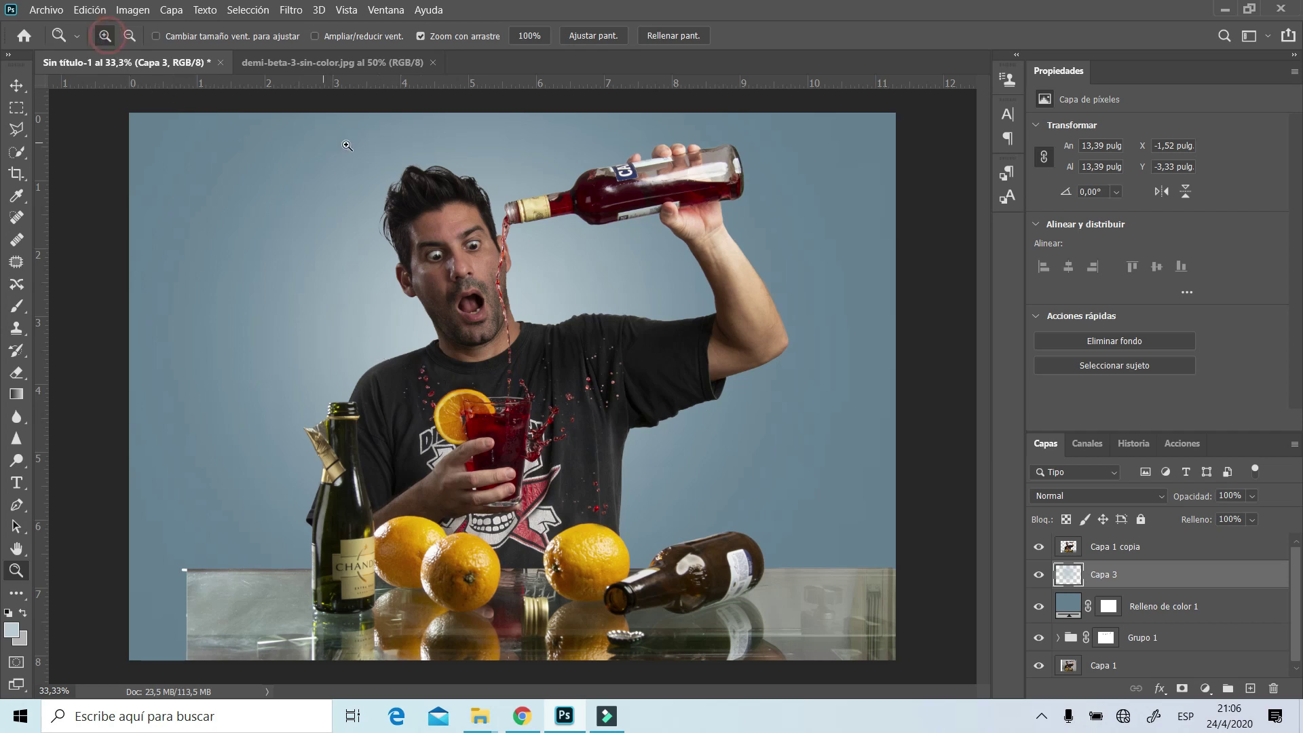
Make Capa 1 copia the active layer and zoom to 100% on the man's hair
left_click(404, 162)
left_click(404, 161)
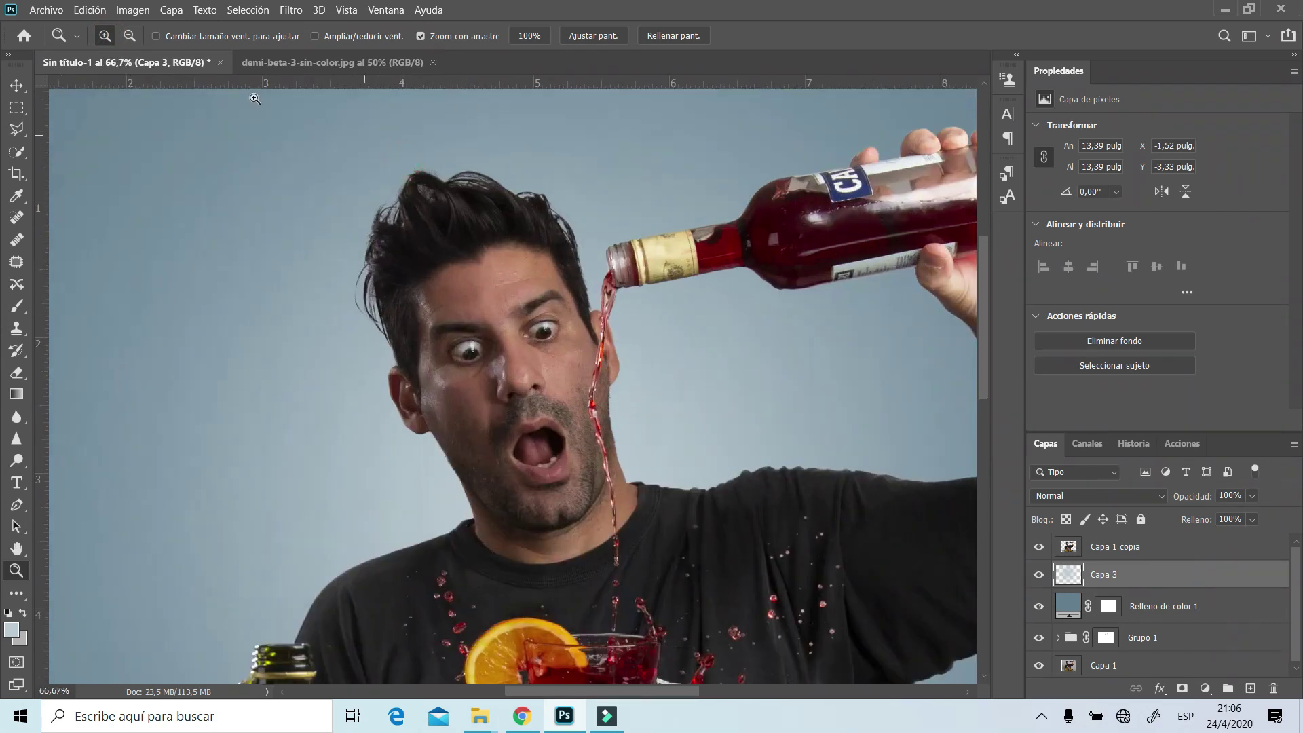
left_click(127, 36)
left_click(504, 279)
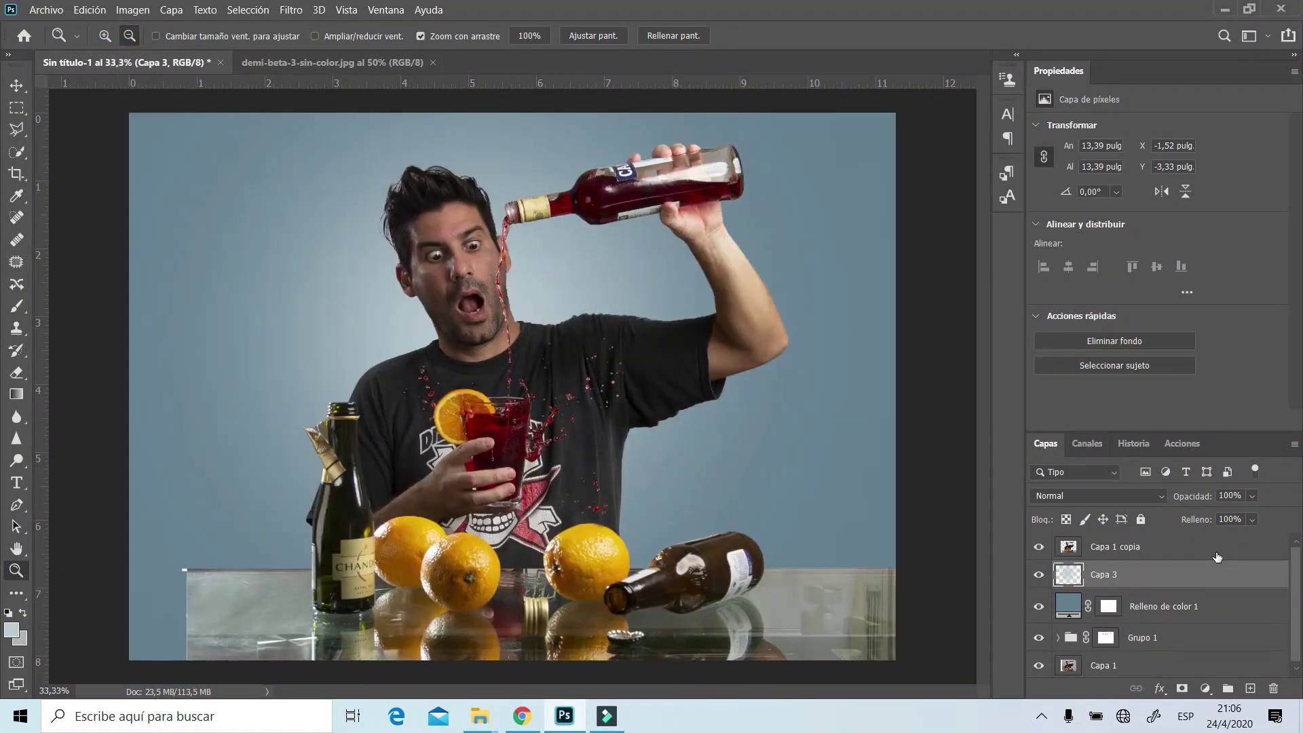
left_click(1081, 551)
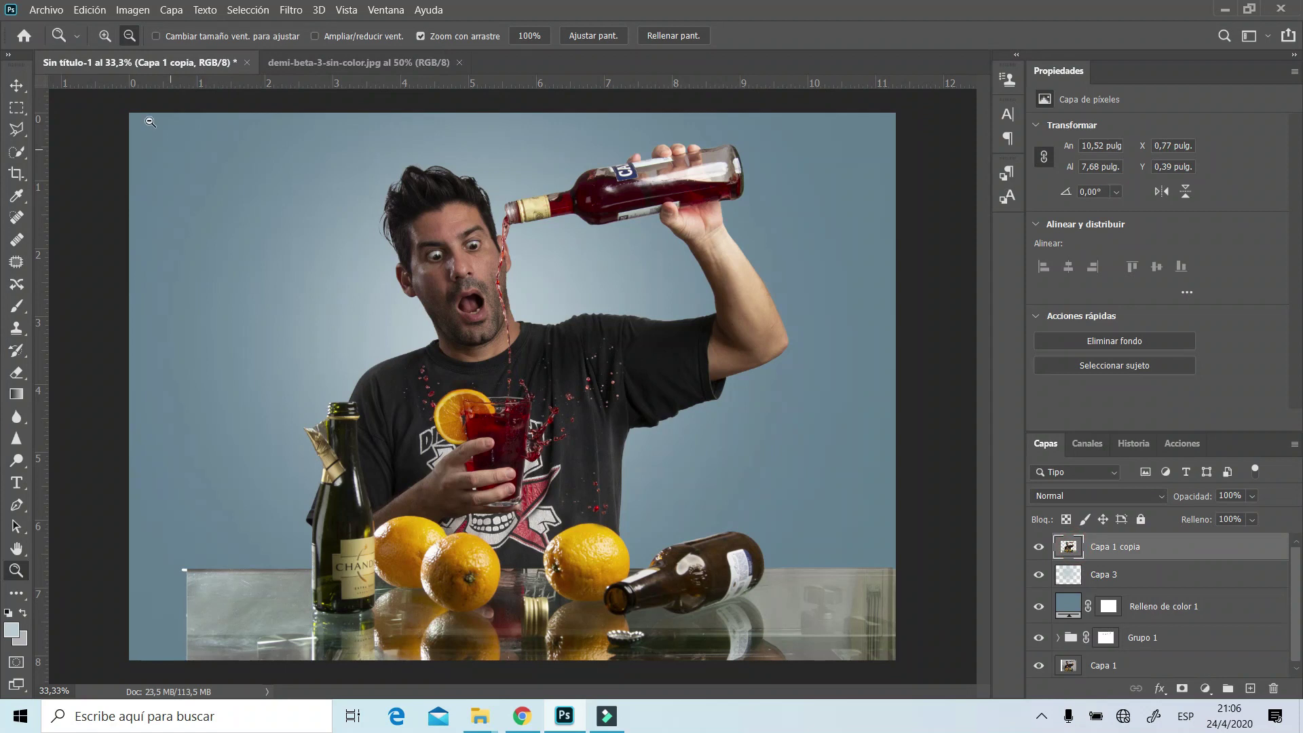
left_click(105, 36)
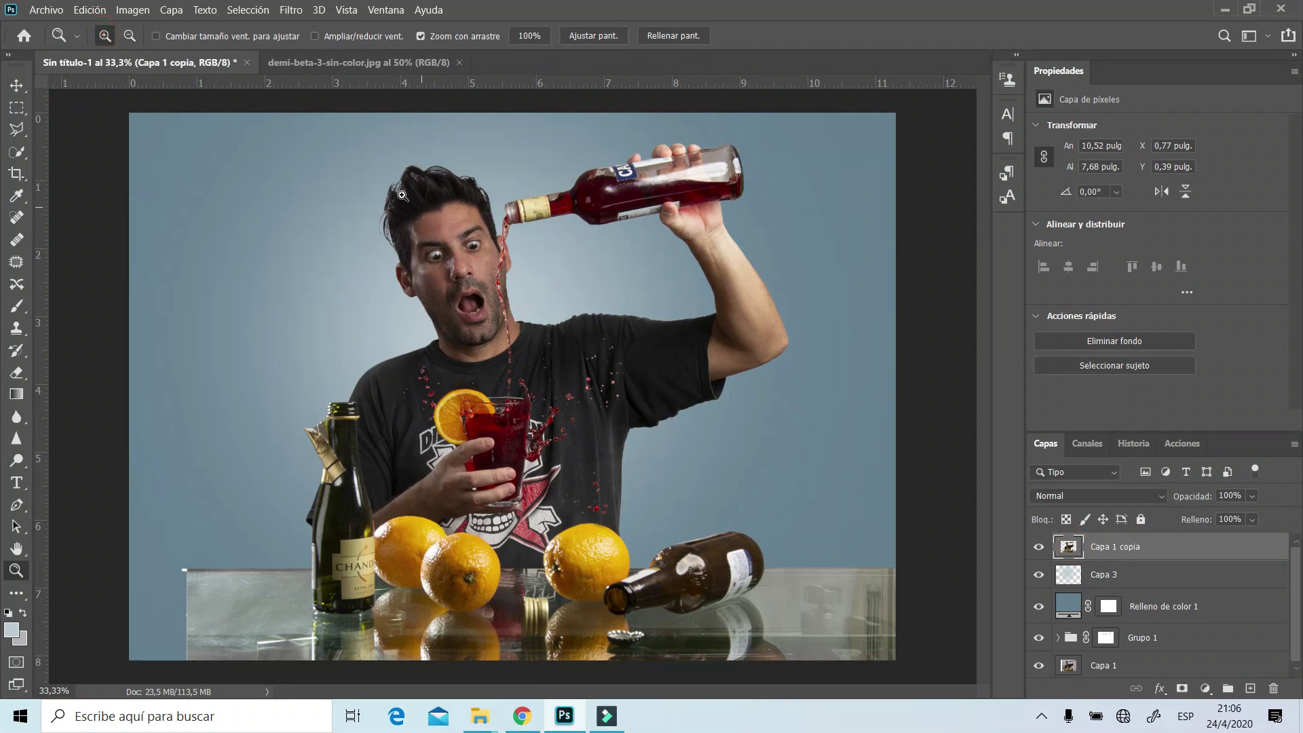
left_click_drag(402, 196, 475, 317)
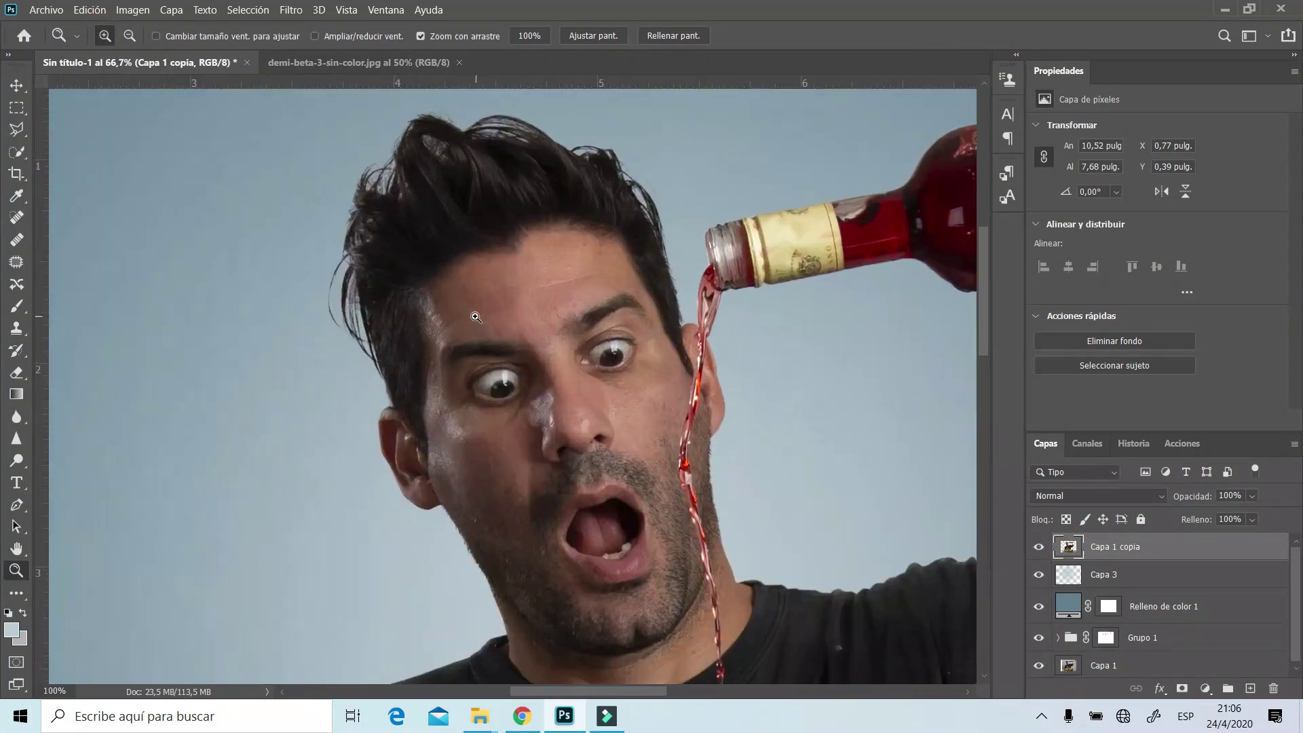
Set up the Sharpen tool with 39% strength and a 56 px brush
left_click(22, 446)
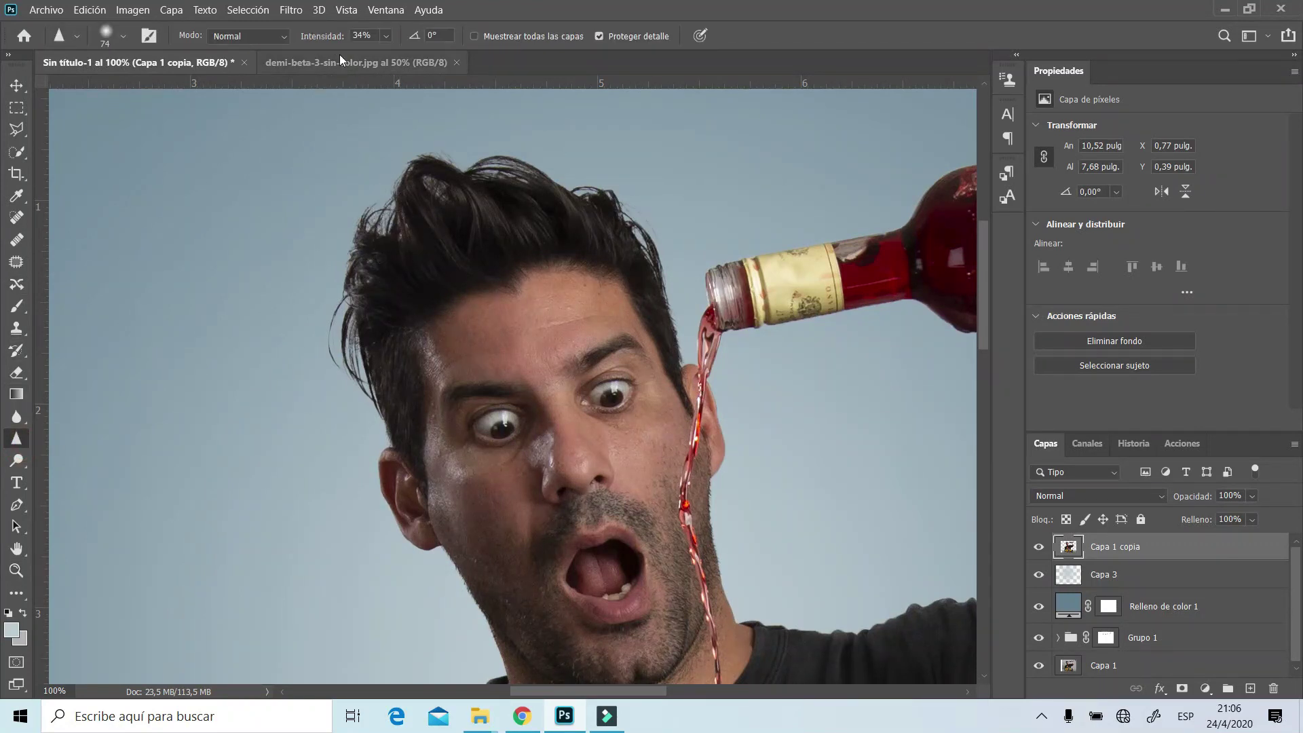
left_click(385, 35)
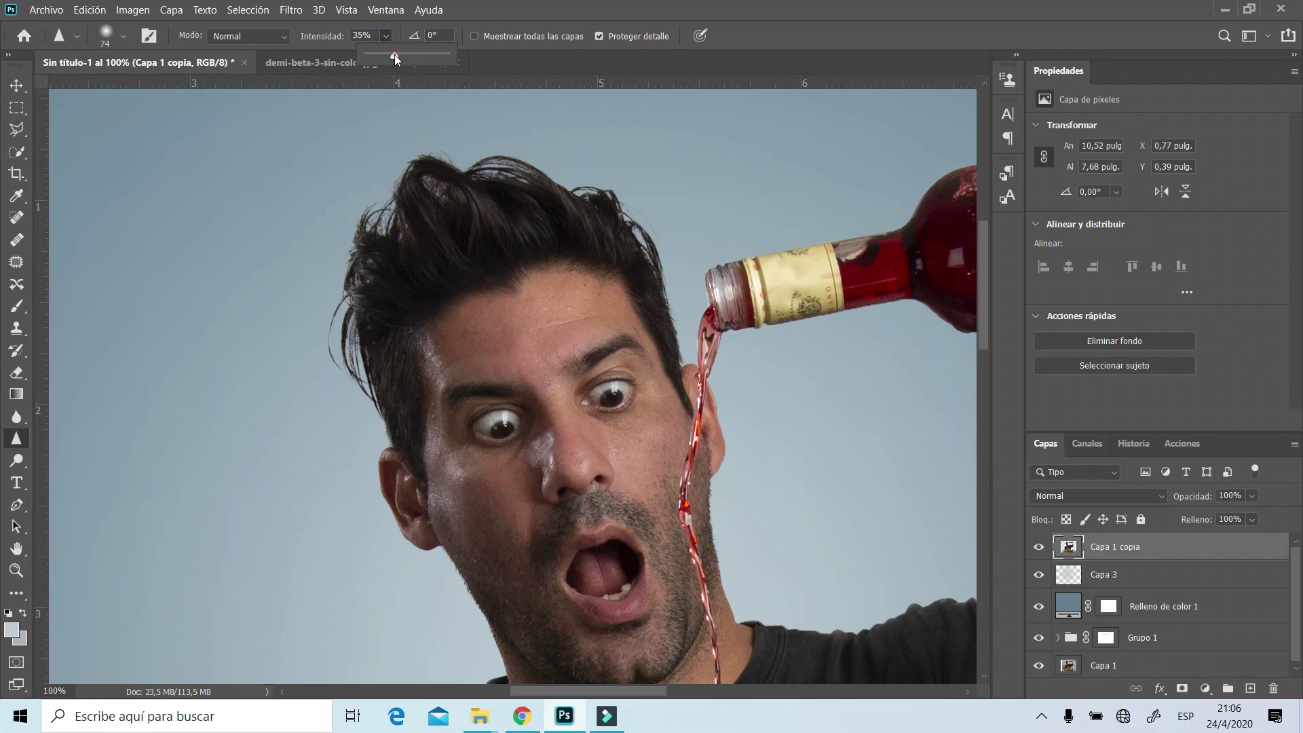
left_click_drag(396, 55, 398, 55)
right_click(467, 197)
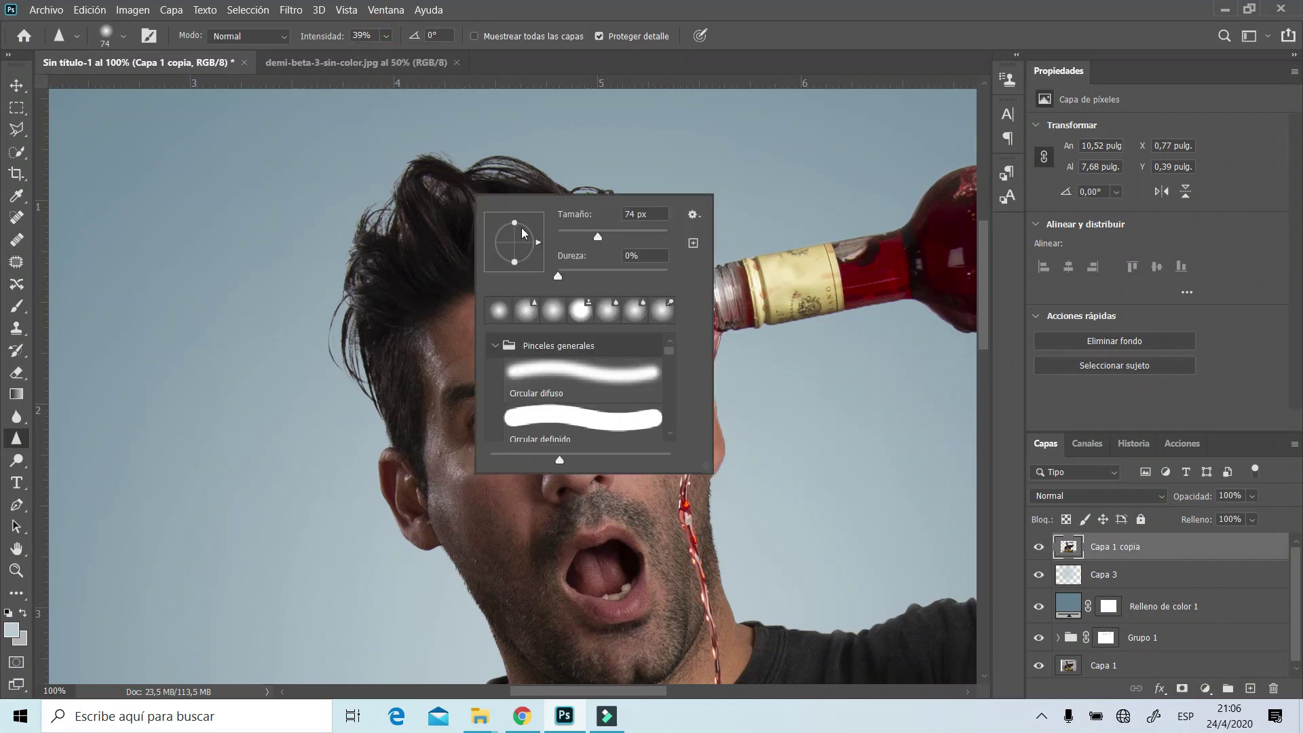
left_click_drag(591, 232, 583, 233)
left_click(435, 164)
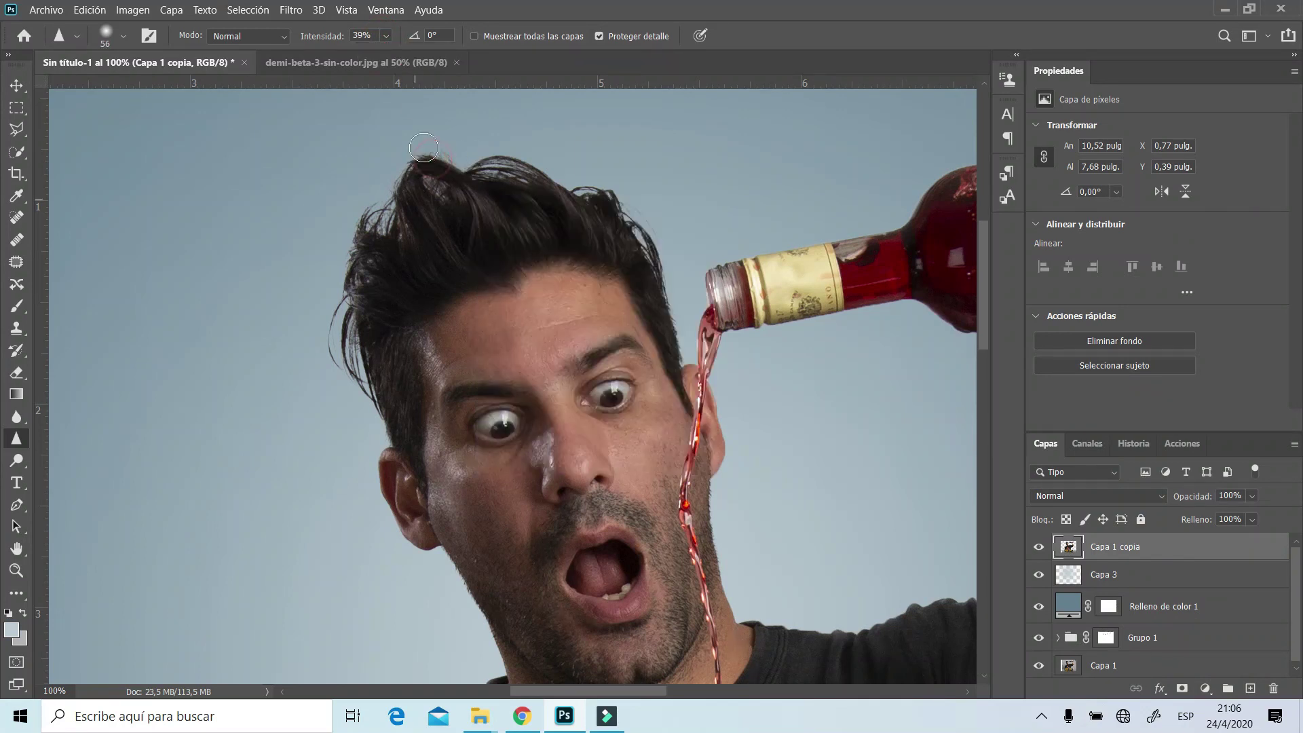
Sharpen the hair edges, the edge near the bottle, and the right jaw and neck
left_click_drag(351, 270, 363, 231)
mouse_move(351, 333)
left_mouse_down()
mouse_move(498, 173)
mouse_move(665, 272)
left_mouse_up()
left_click_drag(665, 272, 684, 353)
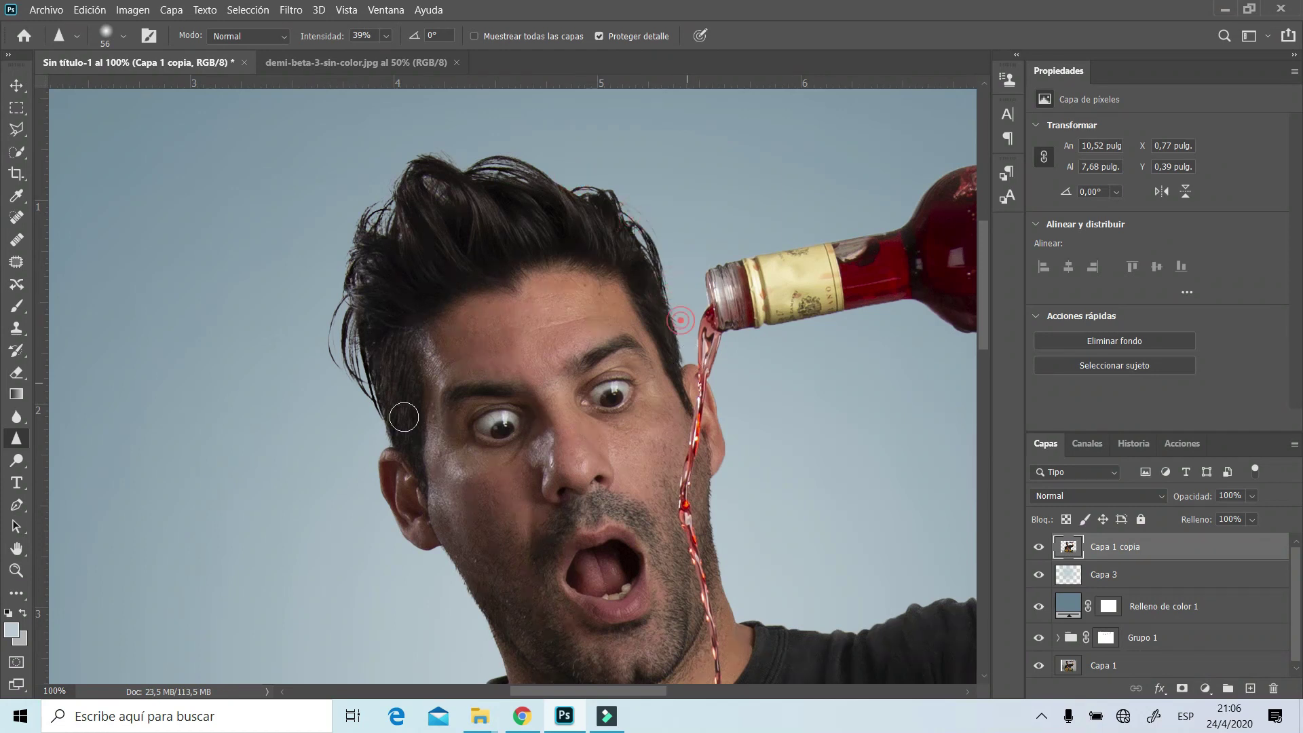
scroll(412, 514, "down", 2)
mouse_move(440, 514)
left_mouse_down()
mouse_move(472, 562)
mouse_move(731, 397)
mouse_move(634, 191)
mouse_move(440, 141)
mouse_move(539, 194)
mouse_move(450, 193)
mouse_move(394, 406)
mouse_move(395, 392)
mouse_move(493, 611)
left_mouse_up()
left_click_drag(709, 469, 734, 565)
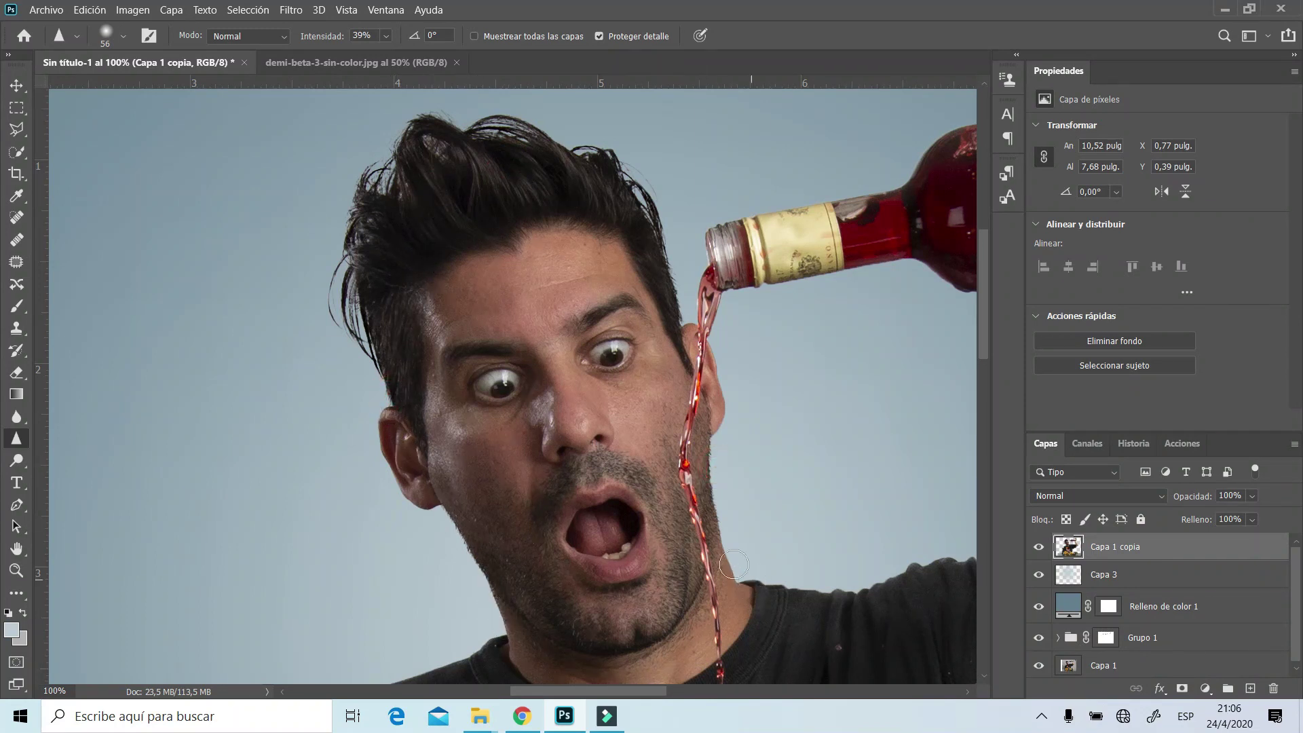
left_click(16, 570)
Change the Relleno de color 1 backdrop fill to blue-gray #405f73
left_click(129, 35)
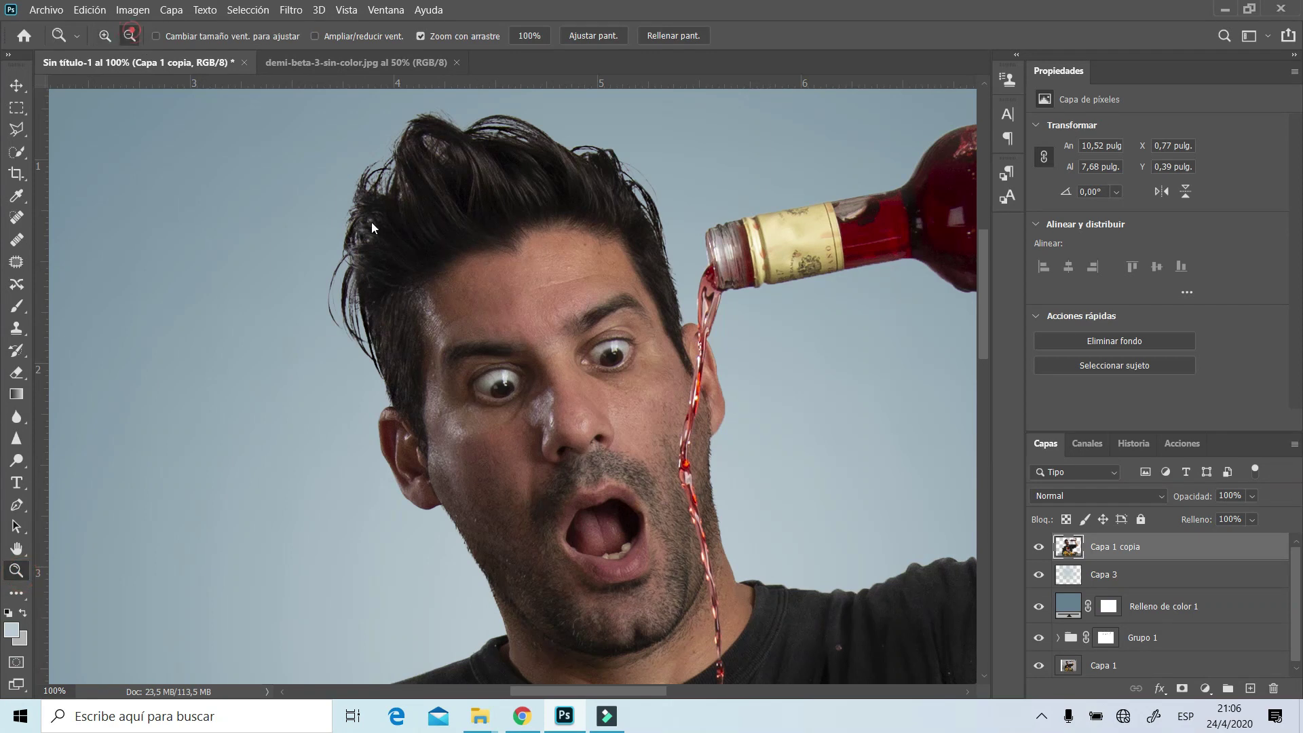
left_click(473, 303)
left_click(473, 304)
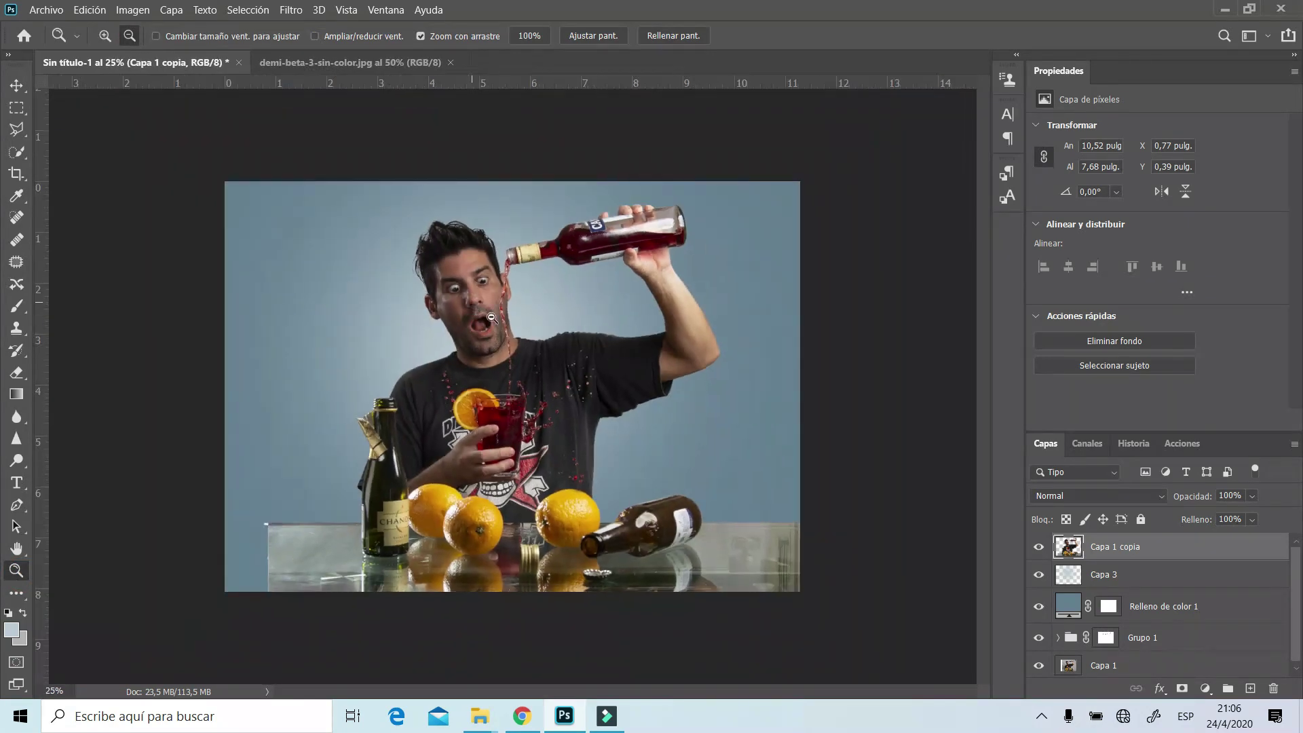
left_click(1070, 613)
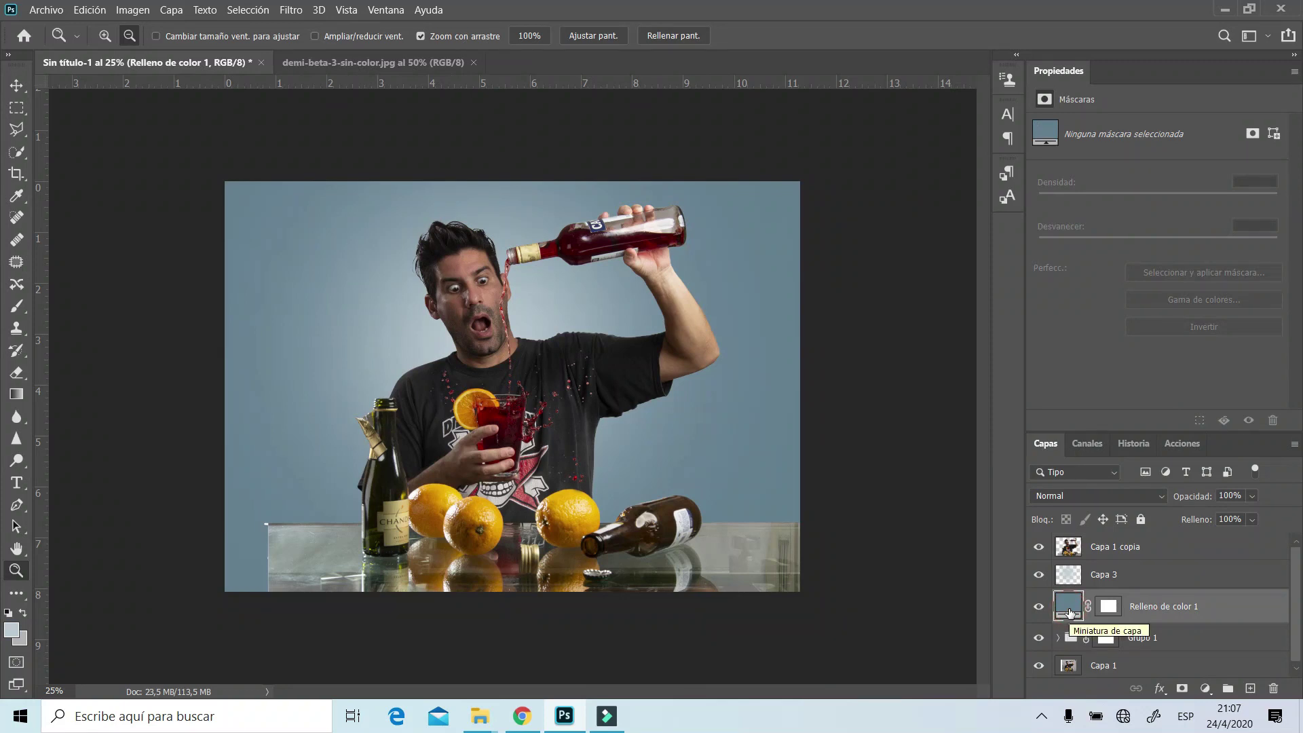
double_click(1069, 613)
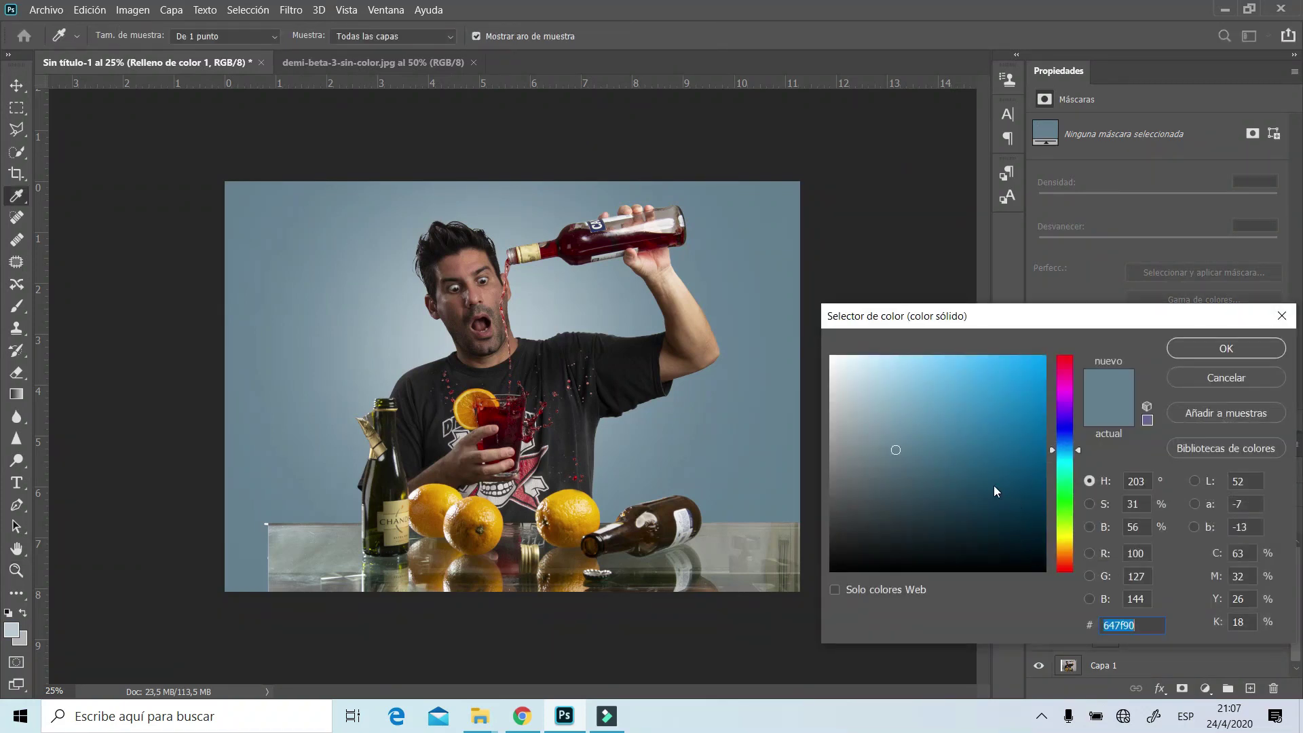
left_click_drag(902, 464, 923, 473)
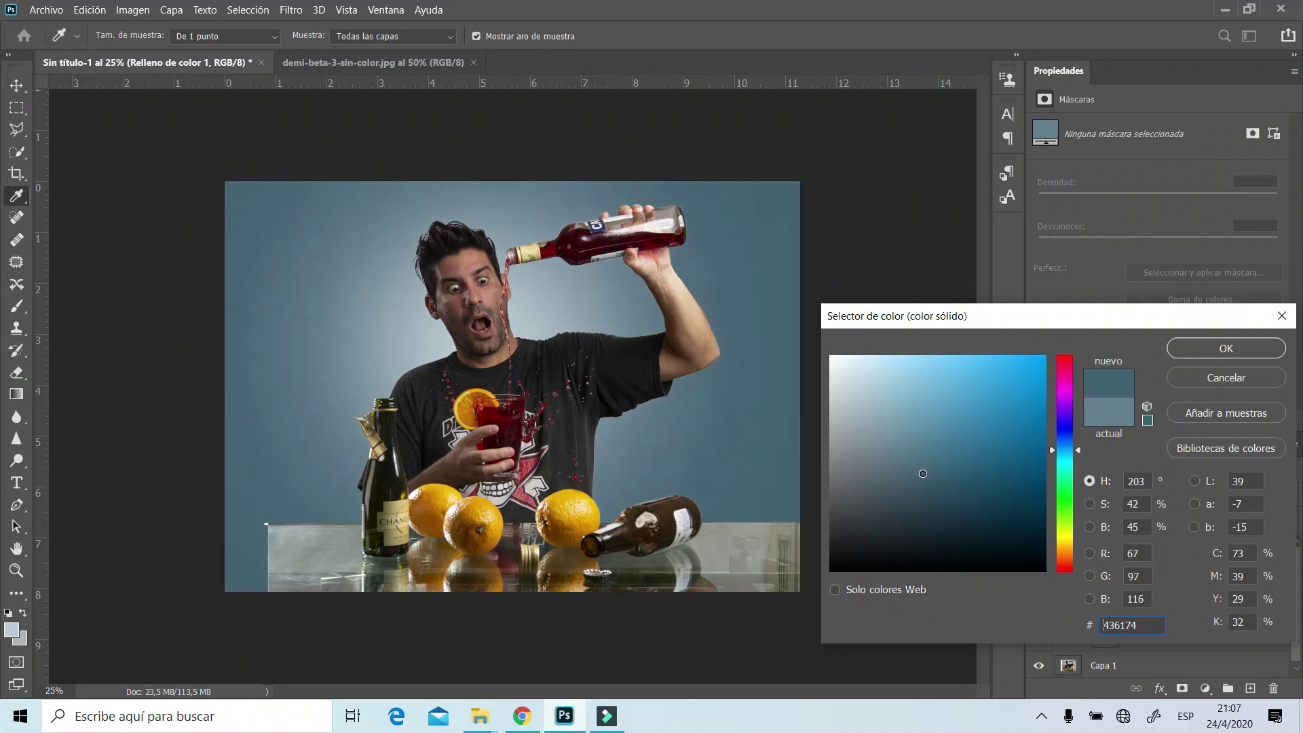
left_click_drag(923, 474, 927, 473)
type("405f73")
left_click(1239, 348)
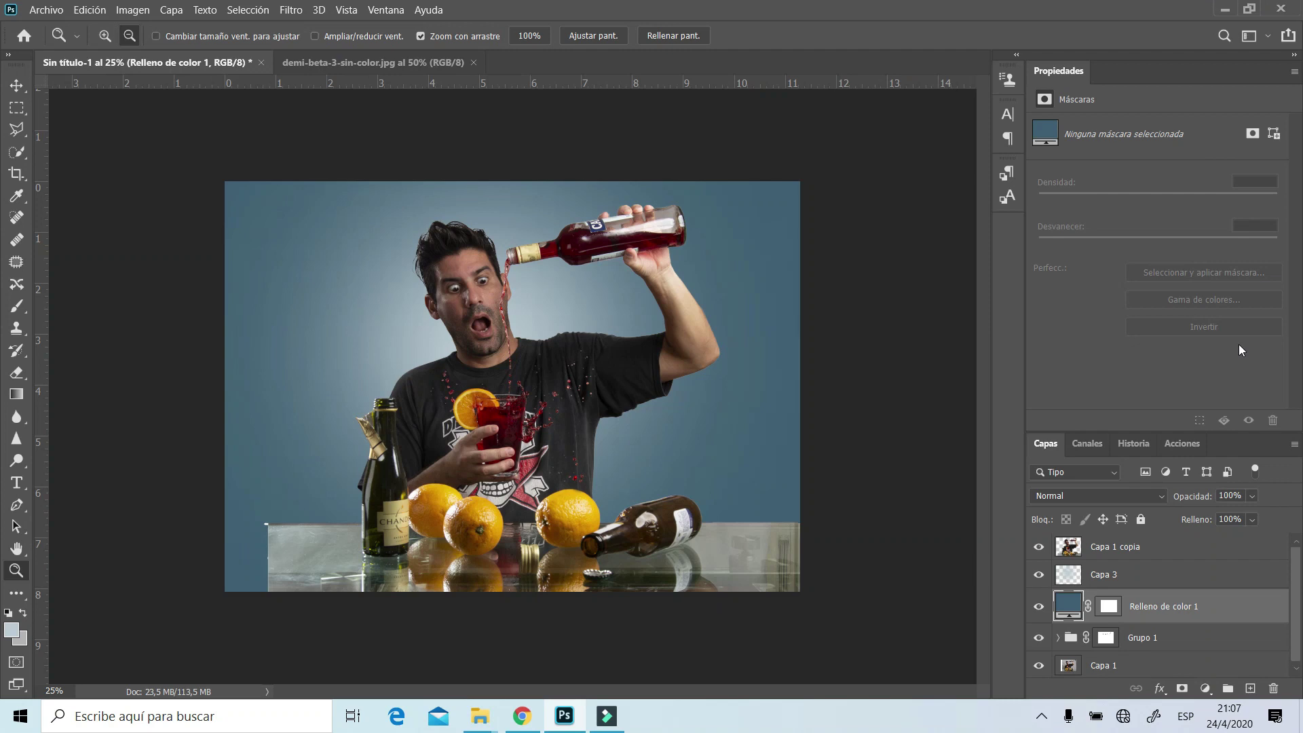
Compare against the demi-beta-3-sin-color.jpg reference, then reselect Capa 1 copia in the composite
left_click(405, 62)
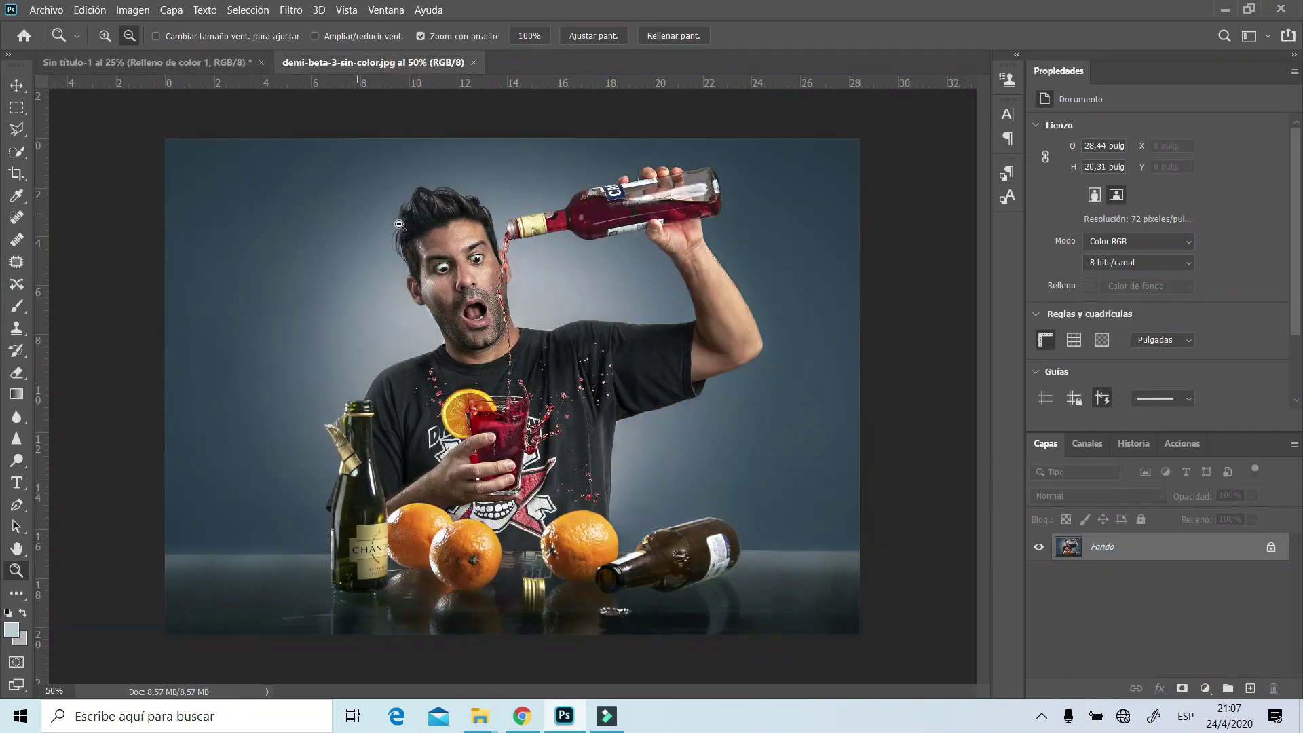
left_click(218, 63)
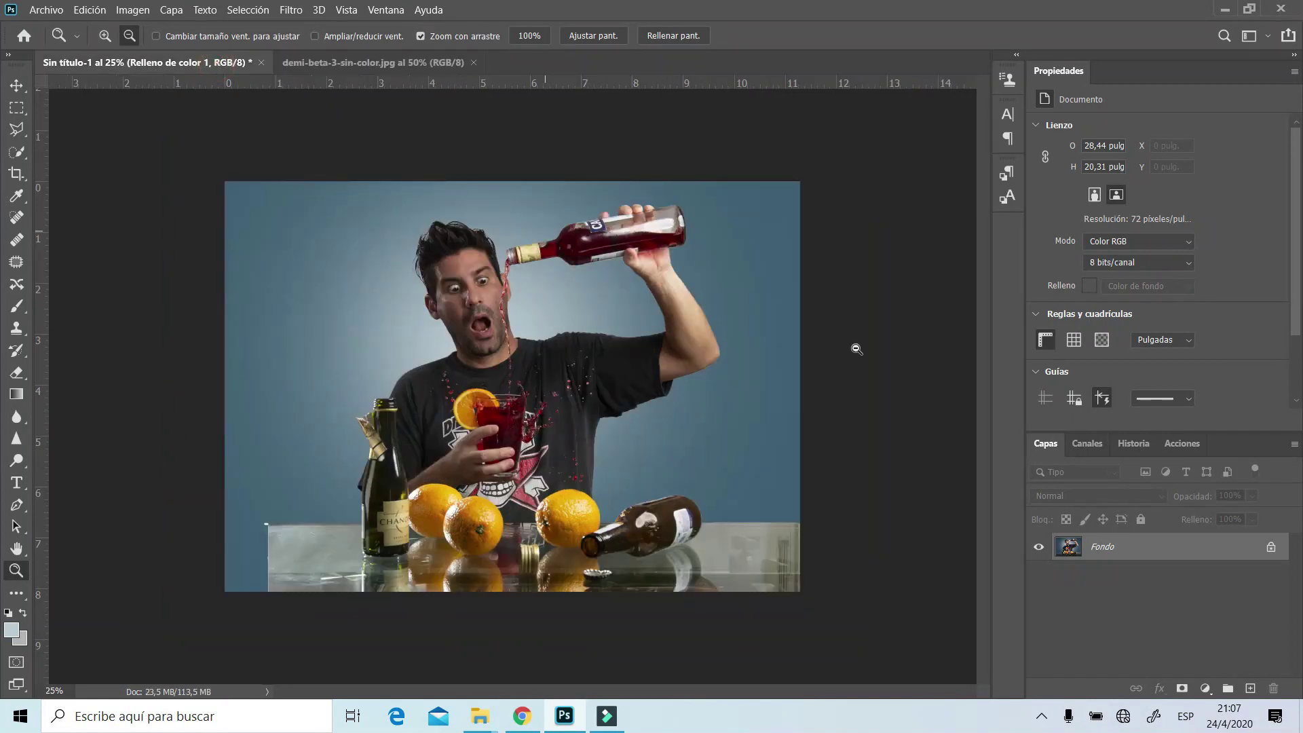
left_click(1136, 549)
key("alt")
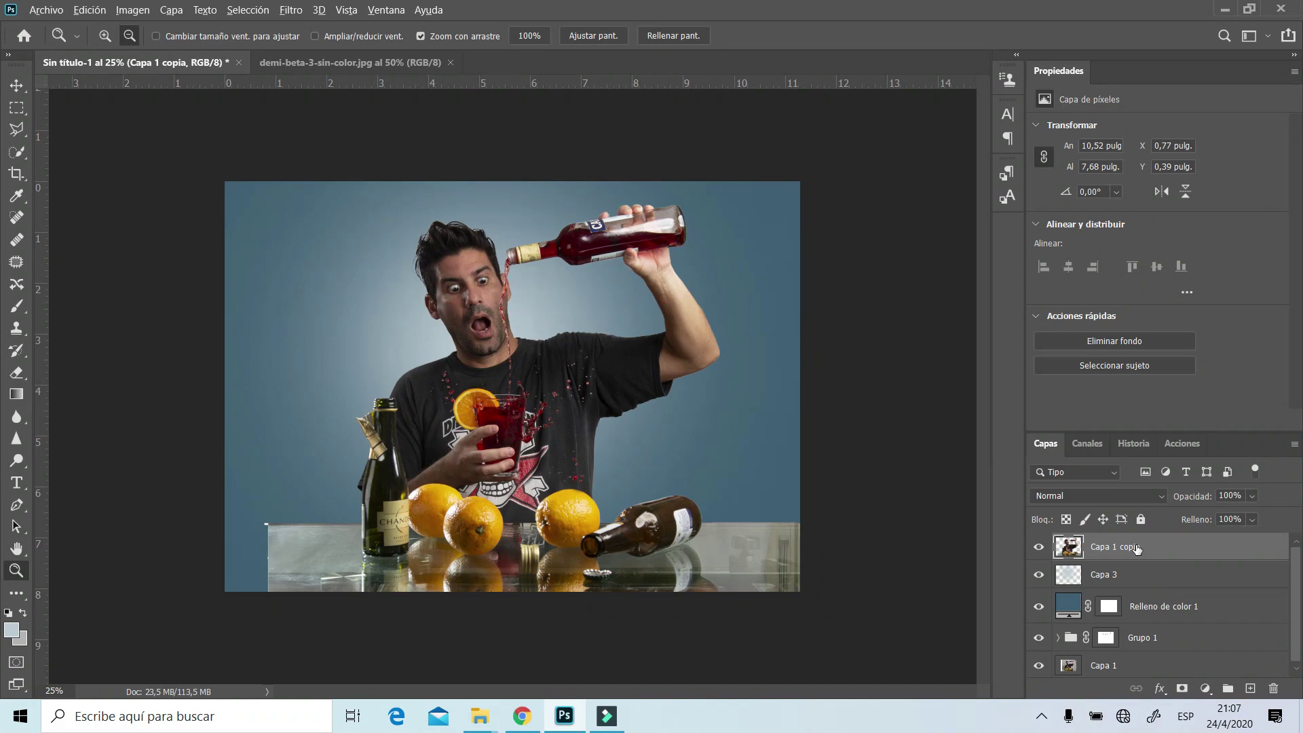
Stamp visible layers into Capa 4 and give it a -15 Camera Raw post-crop vignette
key("ctrl+shift+alt+e")
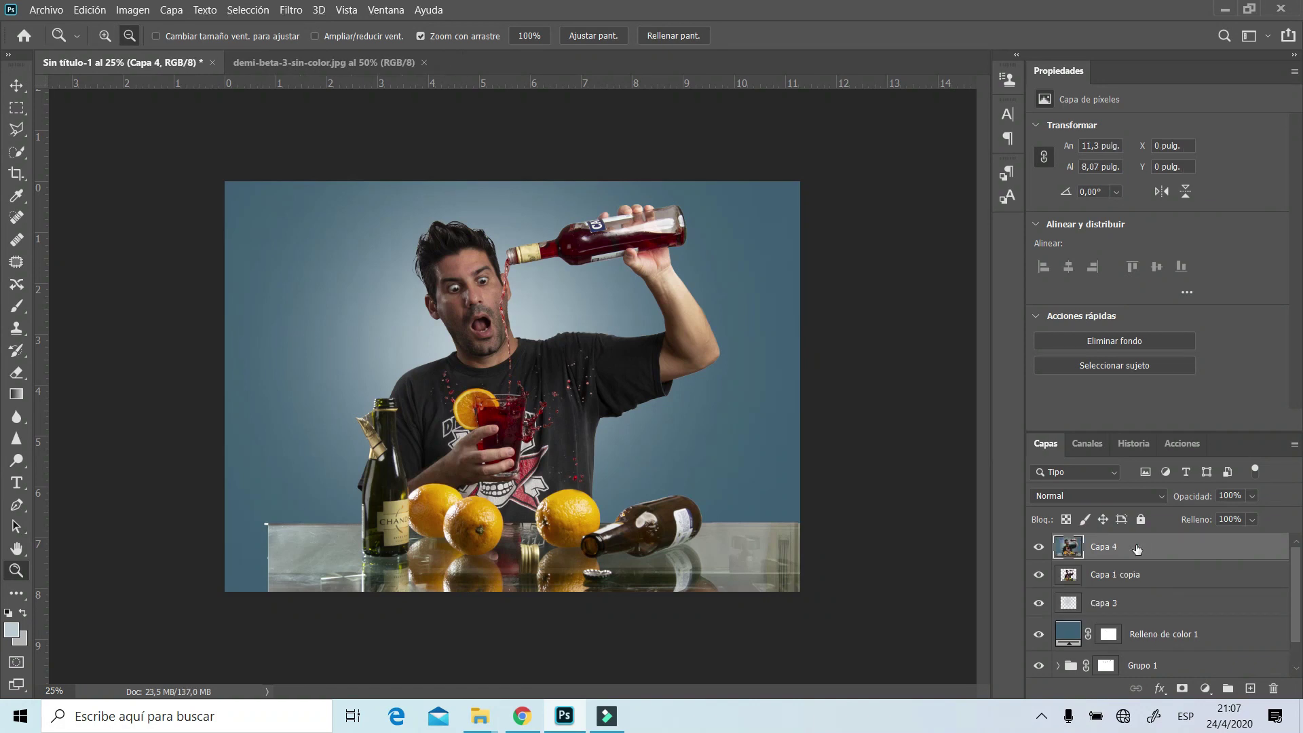
left_click(293, 11)
left_click(366, 105)
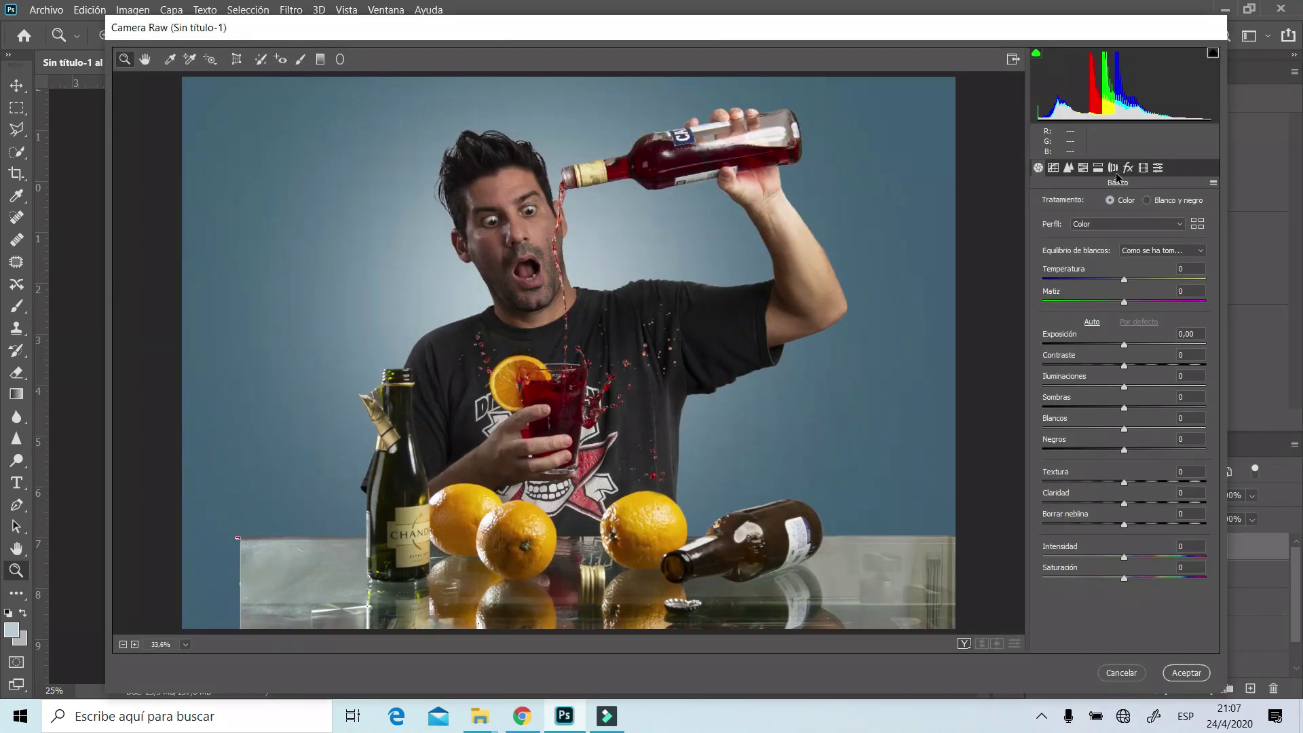
left_click(1128, 168)
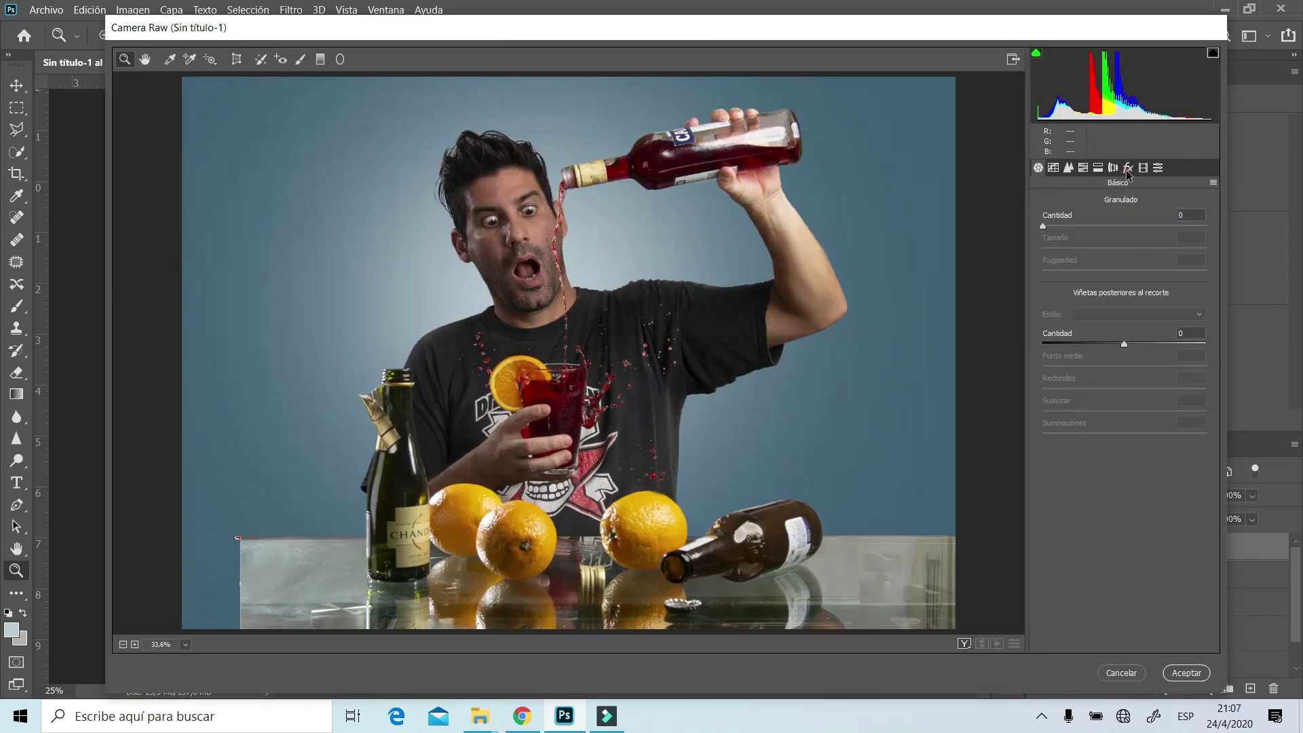
left_click_drag(1124, 344, 1112, 345)
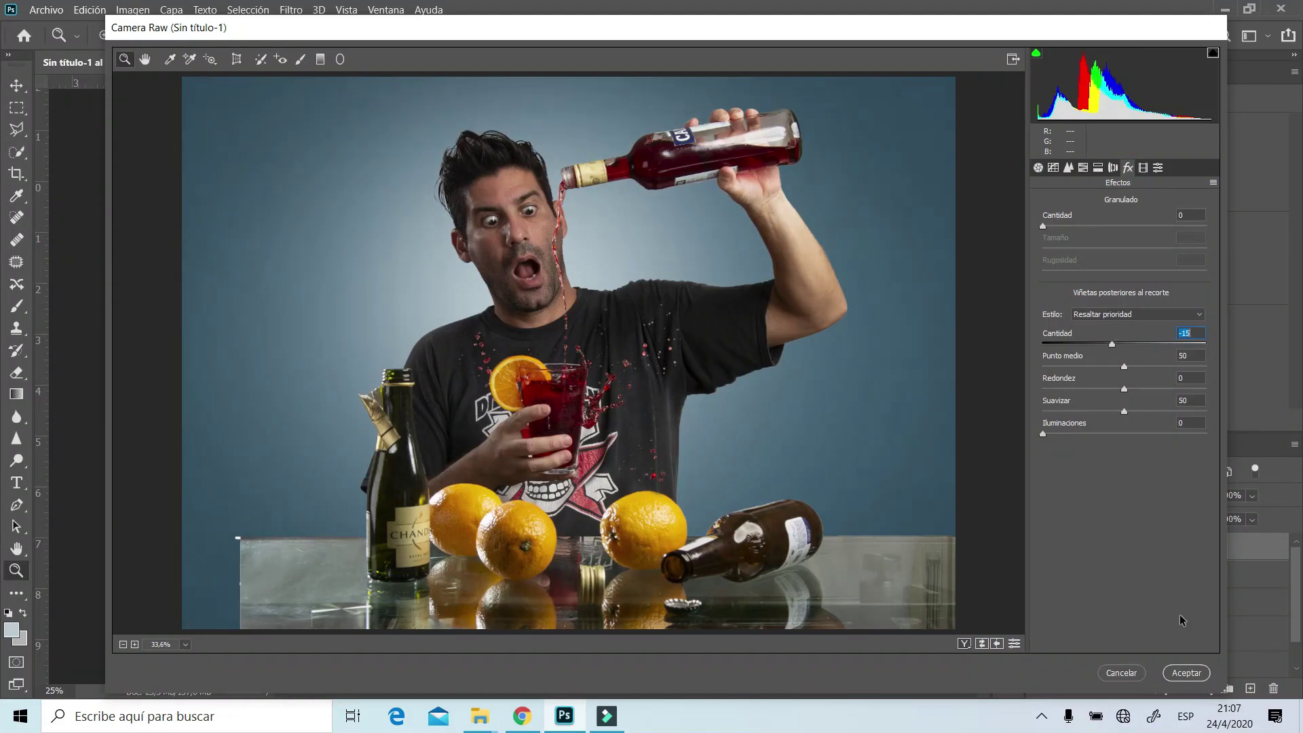
left_click(1186, 672)
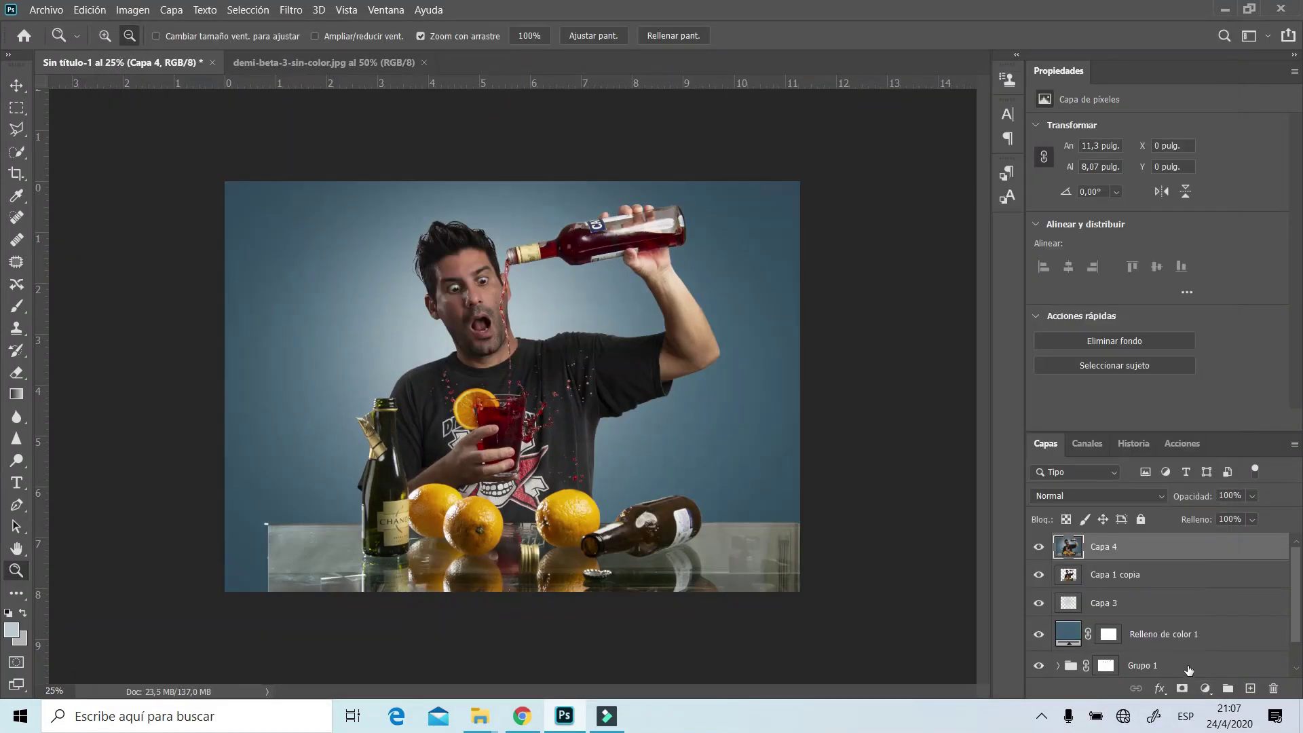